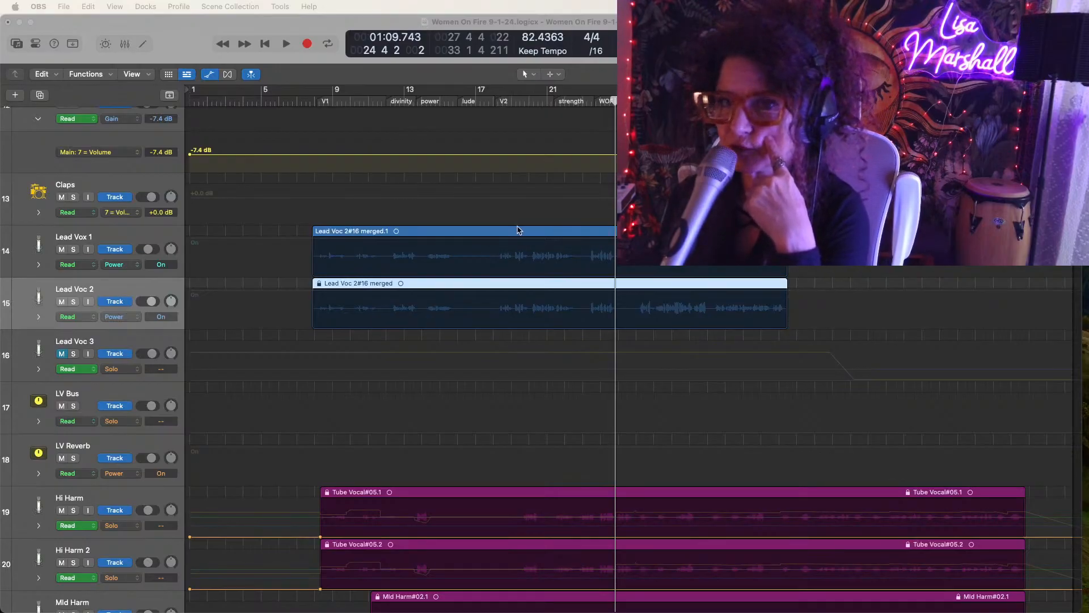
Position the playhead exactly at the start of the two lead vocal regions, at 7 4 2 240
{"action": "scroll", "coordinate": [559, 518], "scroll_direction": "down", "scroll_amount": 3}
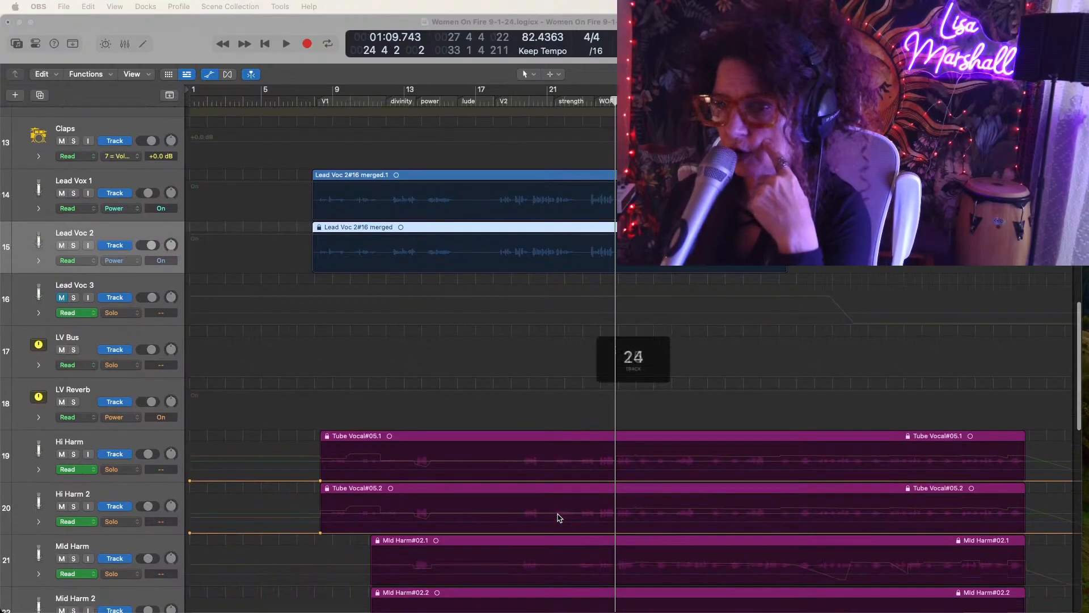
{"action": "scroll", "coordinate": [559, 517], "scroll_direction": "down", "scroll_amount": 4}
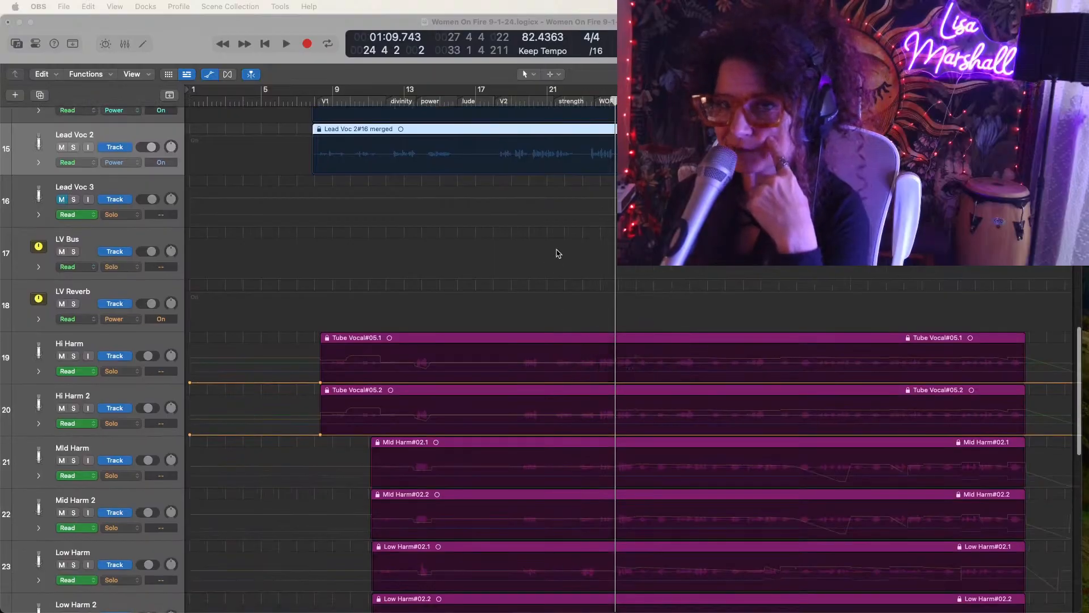
{"action": "scroll", "coordinate": [559, 230], "scroll_direction": "up", "scroll_amount": 3}
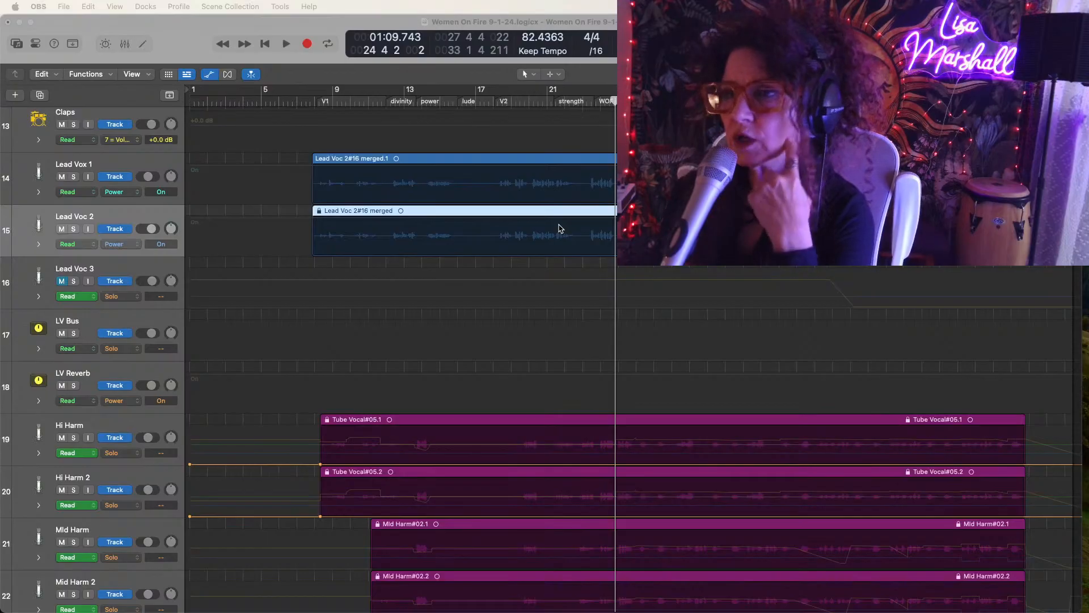
{"action": "left_click", "coordinate": [614, 101]}
{"action": "left_click_drag", "start_coordinate": [614, 101], "coordinate": [311, 100]}
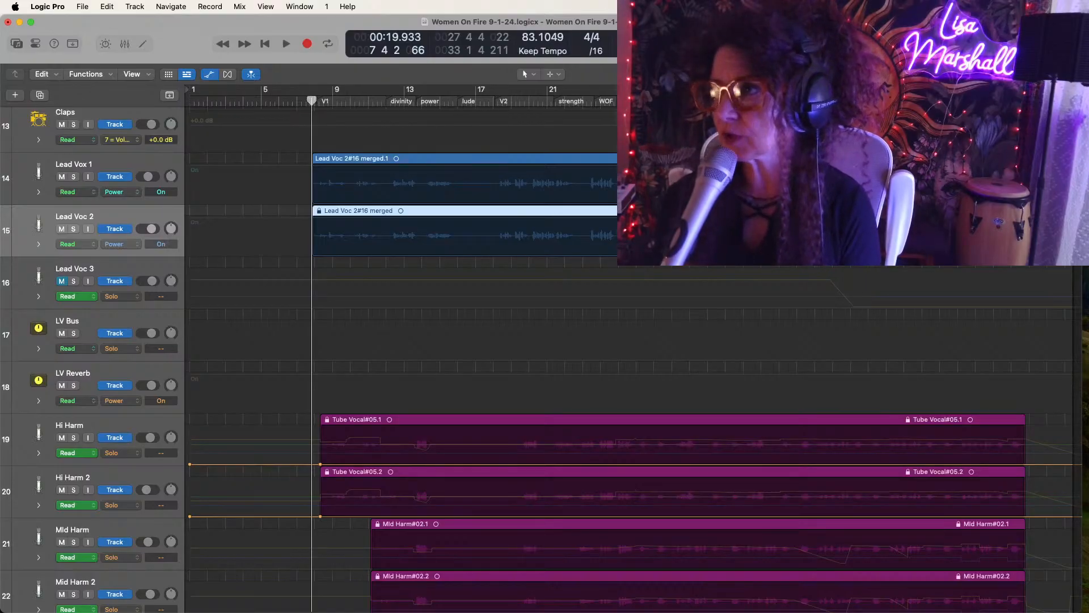
{"action": "key", "text": "super+Right"}
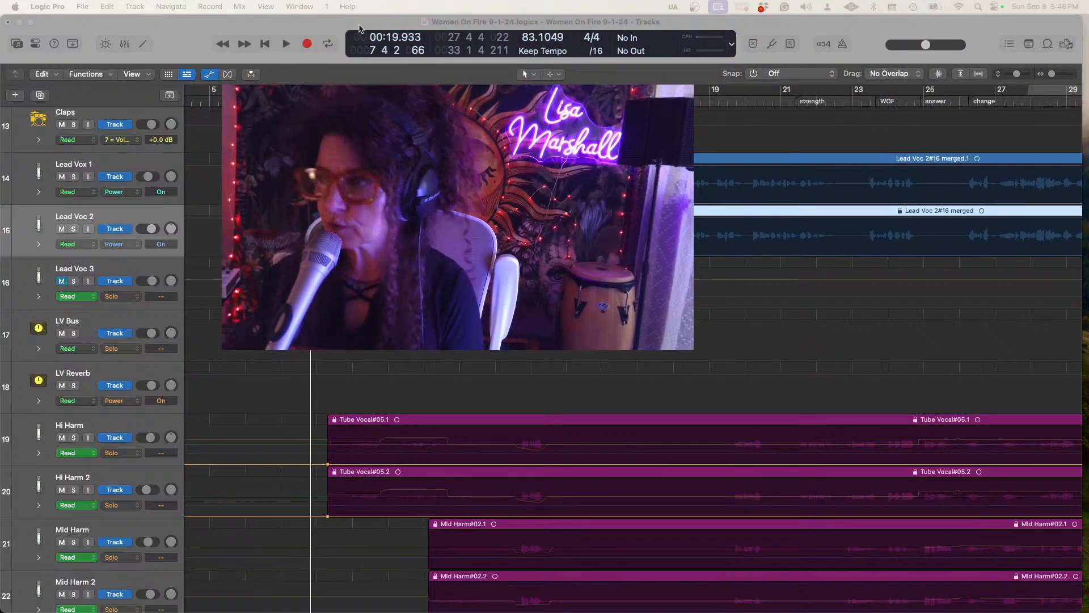
{"action": "left_click_drag", "start_coordinate": [1052, 77], "coordinate": [1062, 79]}
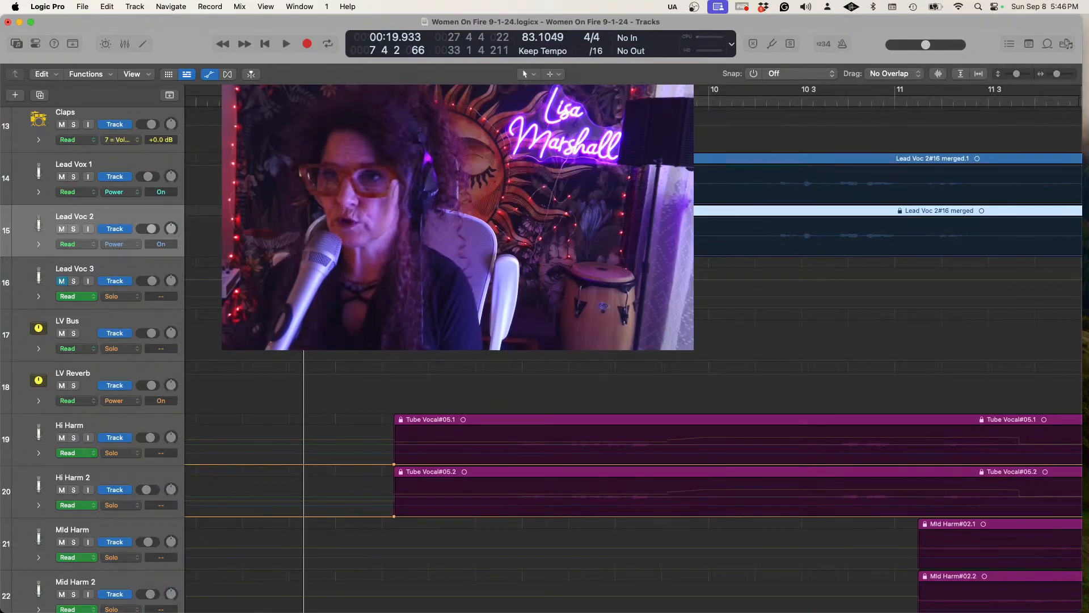
{"action": "left_click_drag", "start_coordinate": [304, 102], "coordinate": [311, 103]}
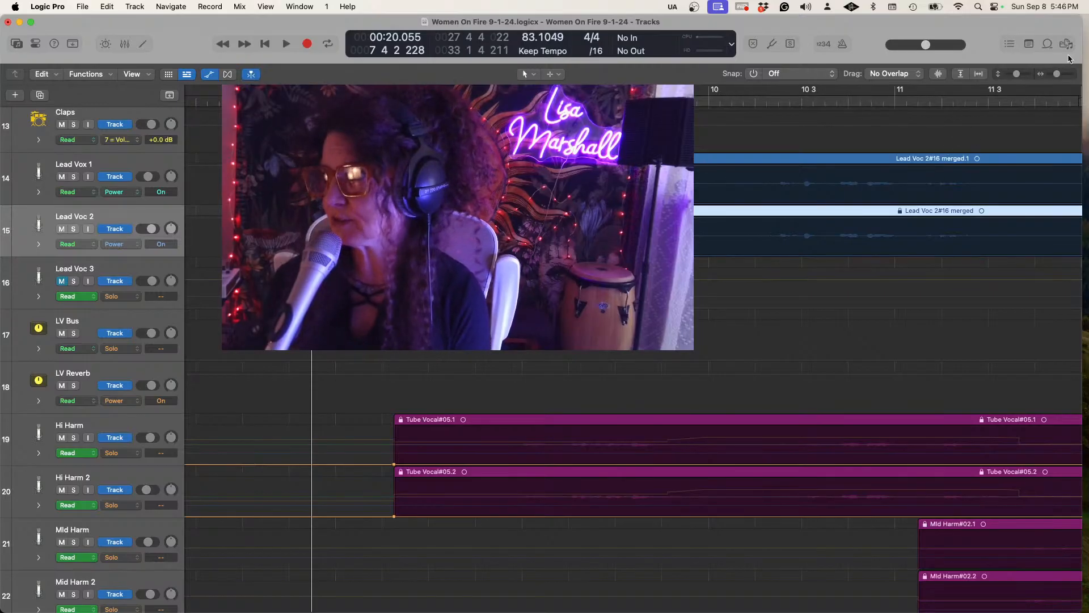
{"action": "left_click_drag", "start_coordinate": [1058, 75], "coordinate": [1064, 74]}
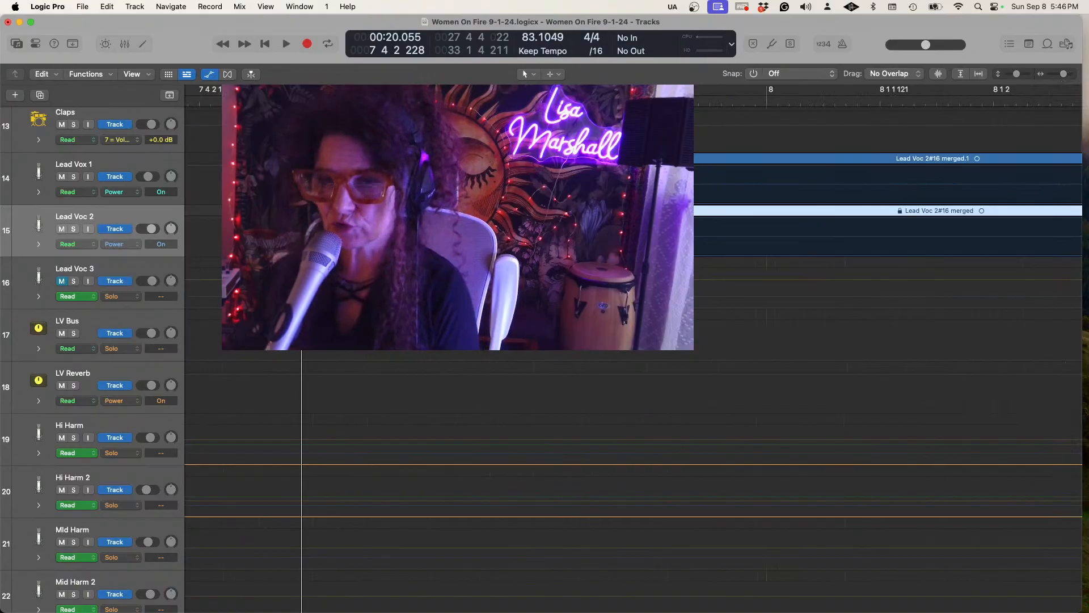
{"action": "left_click_drag", "start_coordinate": [301, 101], "coordinate": [312, 101]}
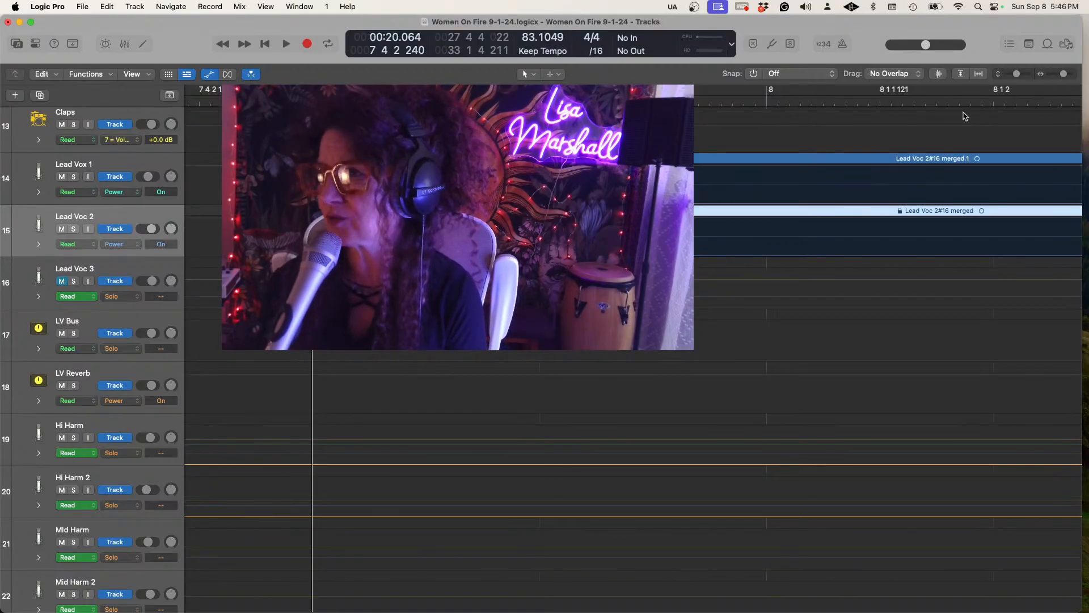
{"action": "left_click_drag", "start_coordinate": [1064, 76], "coordinate": [1071, 76]}
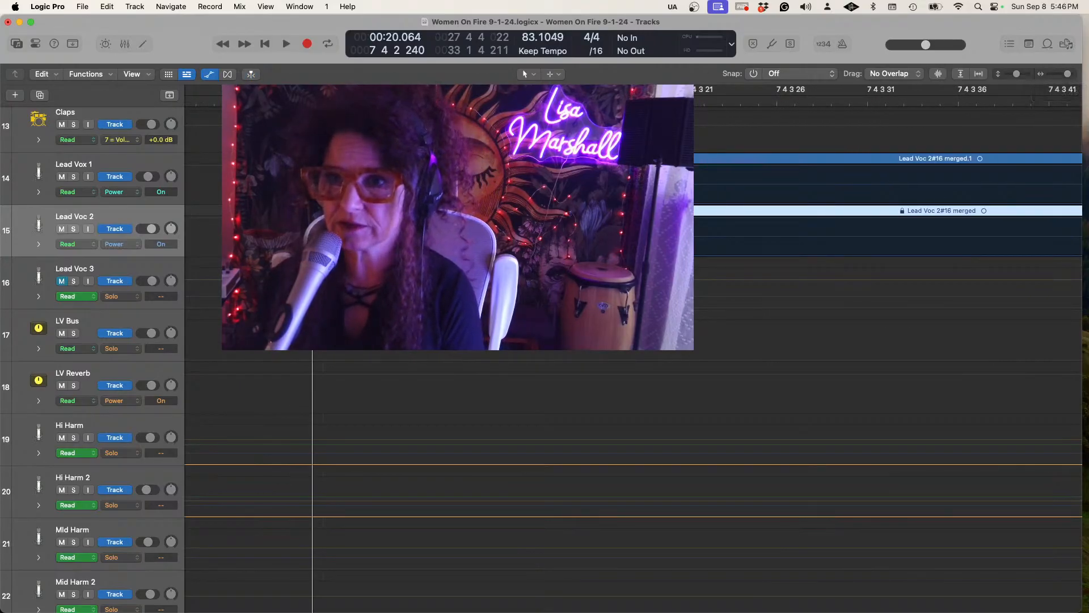
{"action": "left_click_drag", "start_coordinate": [312, 102], "coordinate": [315, 102]}
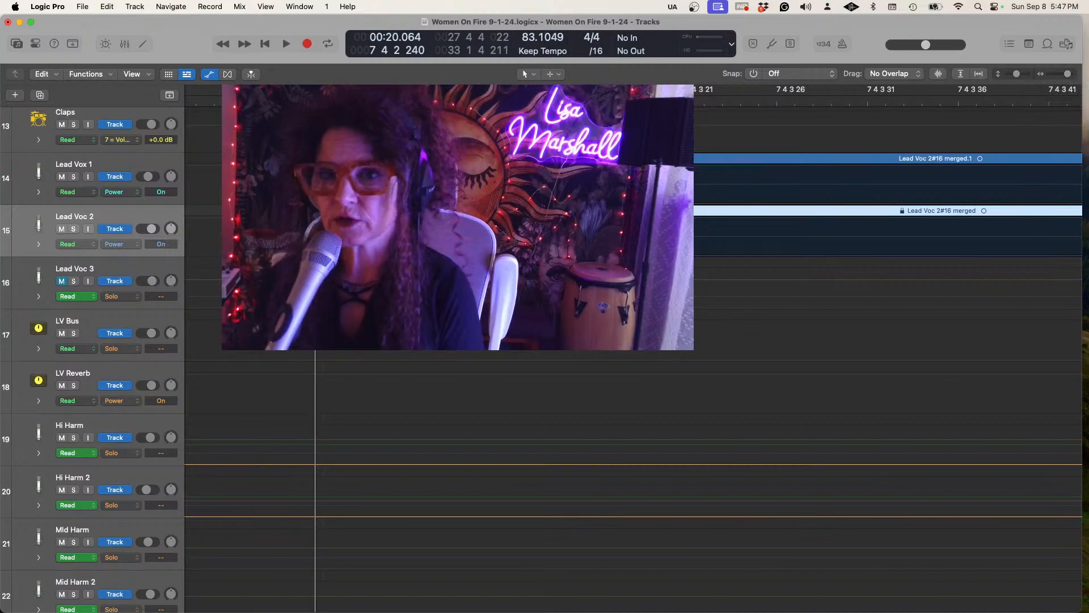
Copy the Lead Vox 1 region onto the Lead Voc 3 track, starting at the playhead
{"action": "left_click", "coordinate": [318, 179]}
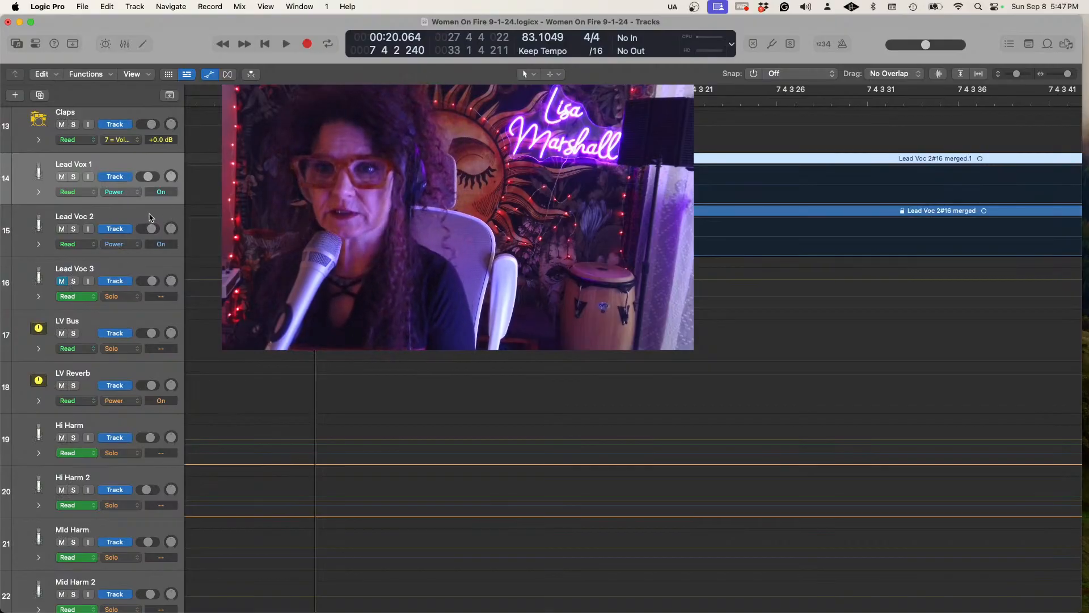
{"action": "left_click", "coordinate": [142, 266]}
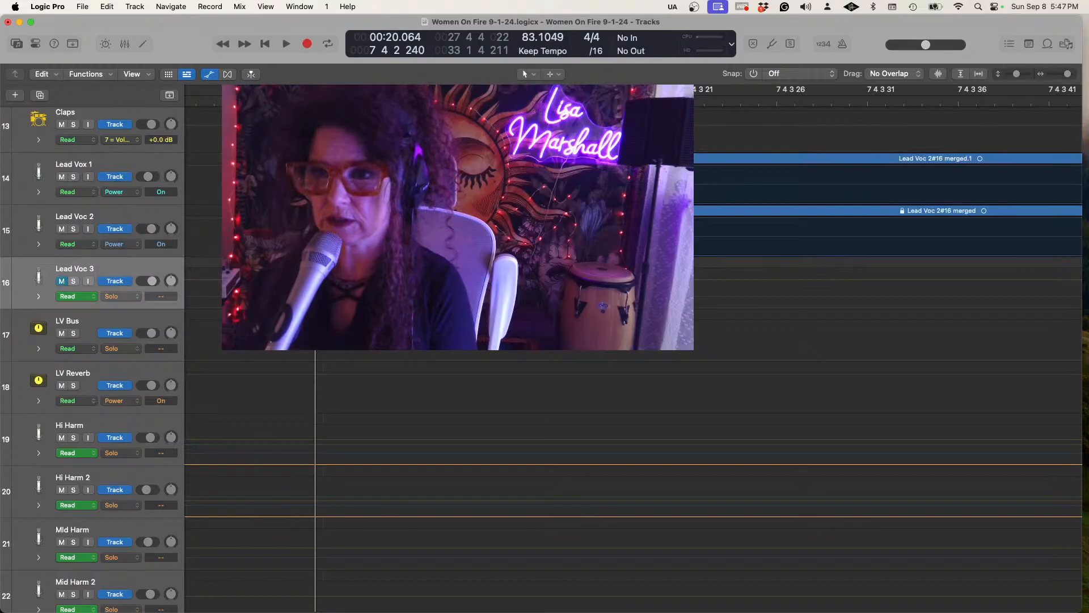
{"action": "key", "text": "Tab"}
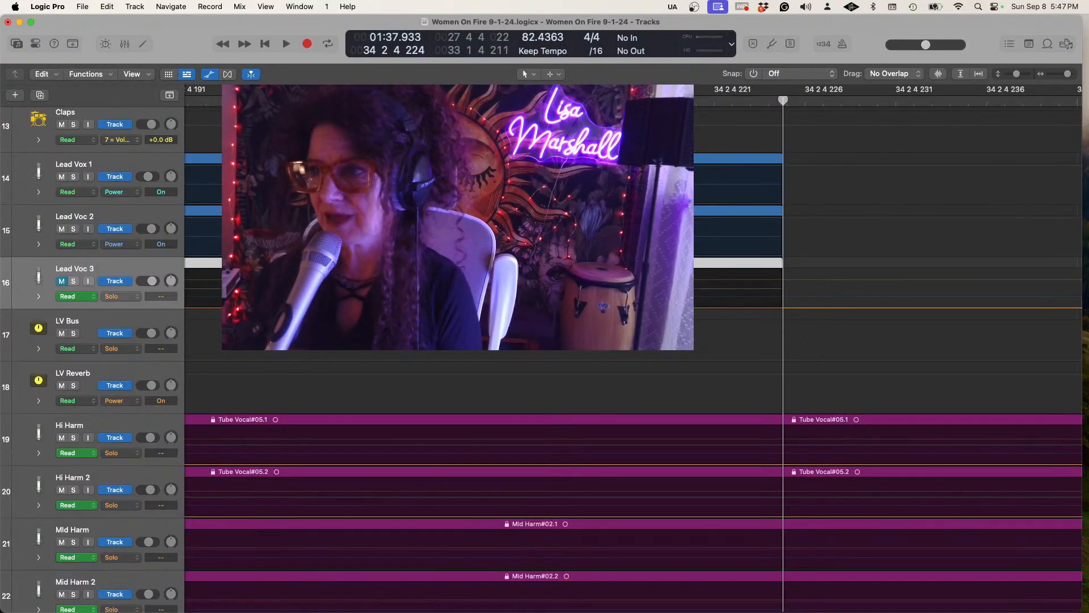
Return the playhead to just before bar 8 and unmute the Lead Voc 3 track
{"action": "left_click_drag", "start_coordinate": [1069, 75], "coordinate": [1036, 85]}
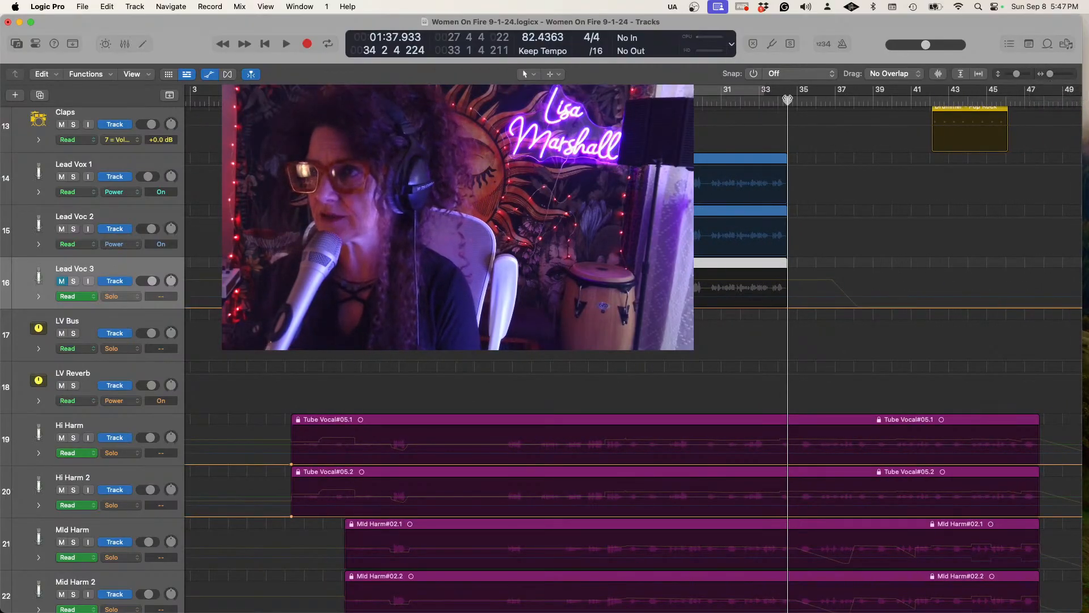
{"action": "left_click_drag", "start_coordinate": [788, 99], "coordinate": [285, 99]}
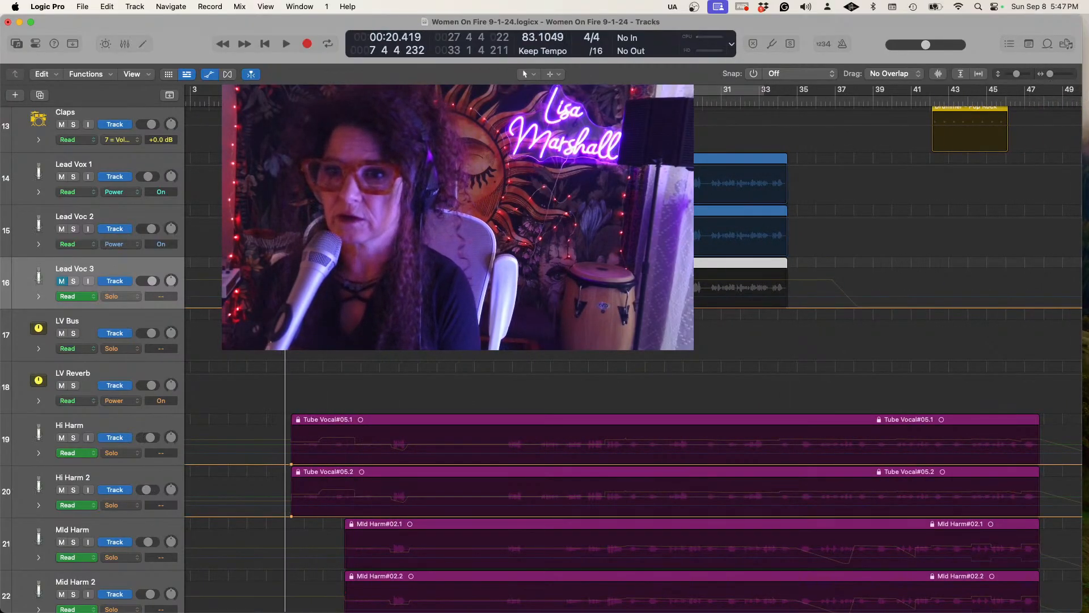
{"action": "left_click", "coordinate": [62, 281]}
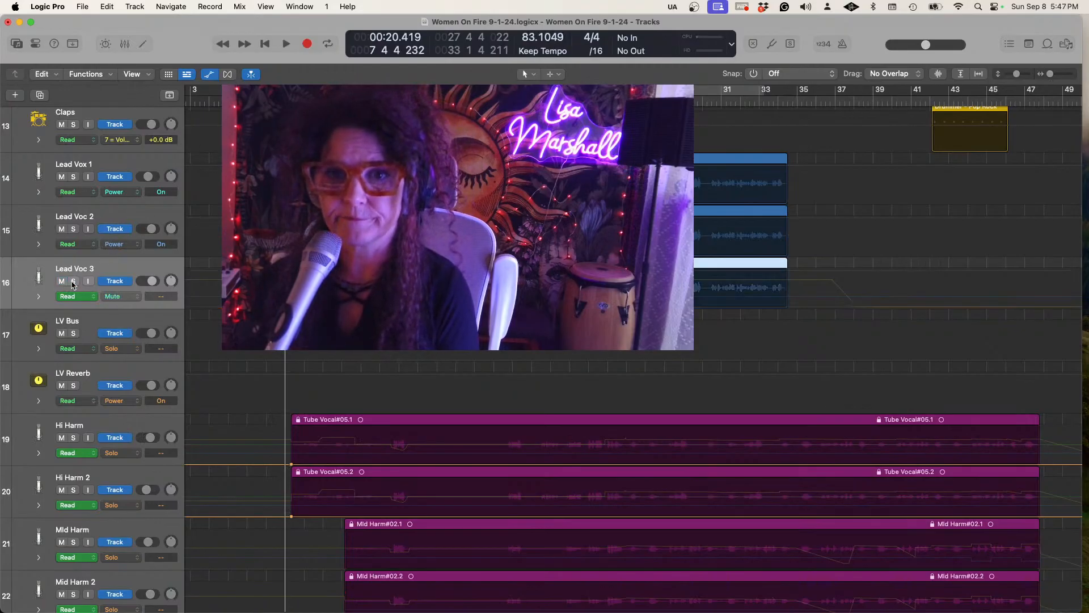
Audition Lead Voc 3 and Lead Vox 1 soloed together, and clear both solos when done
{"action": "left_click", "coordinate": [73, 282]}
{"action": "left_click", "coordinate": [73, 177]}
{"action": "key", "text": "space"}
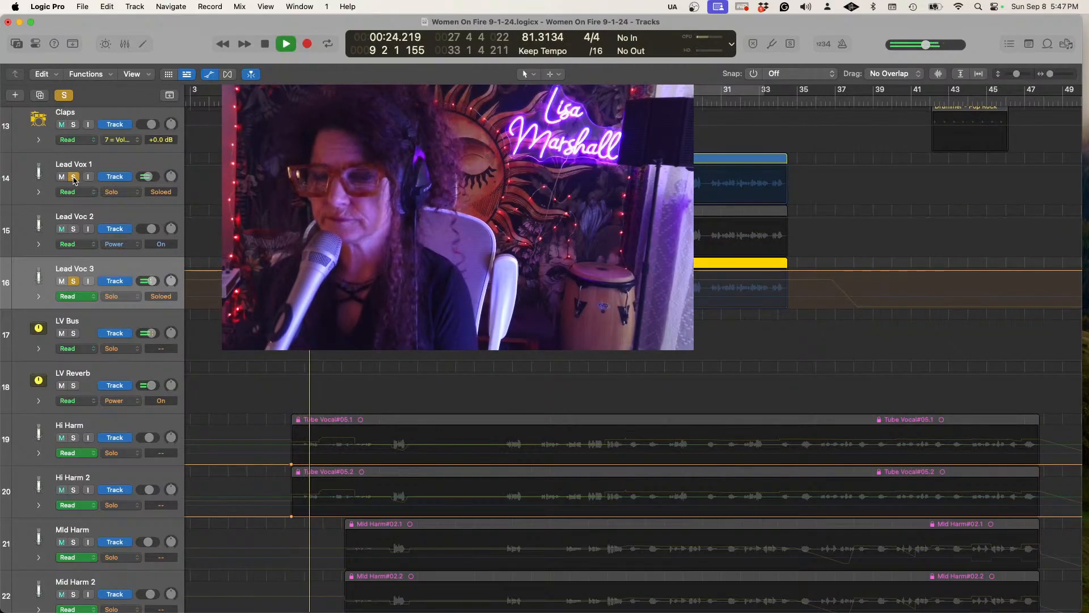
{"action": "key", "text": "space"}
{"action": "left_click", "coordinate": [74, 177]}
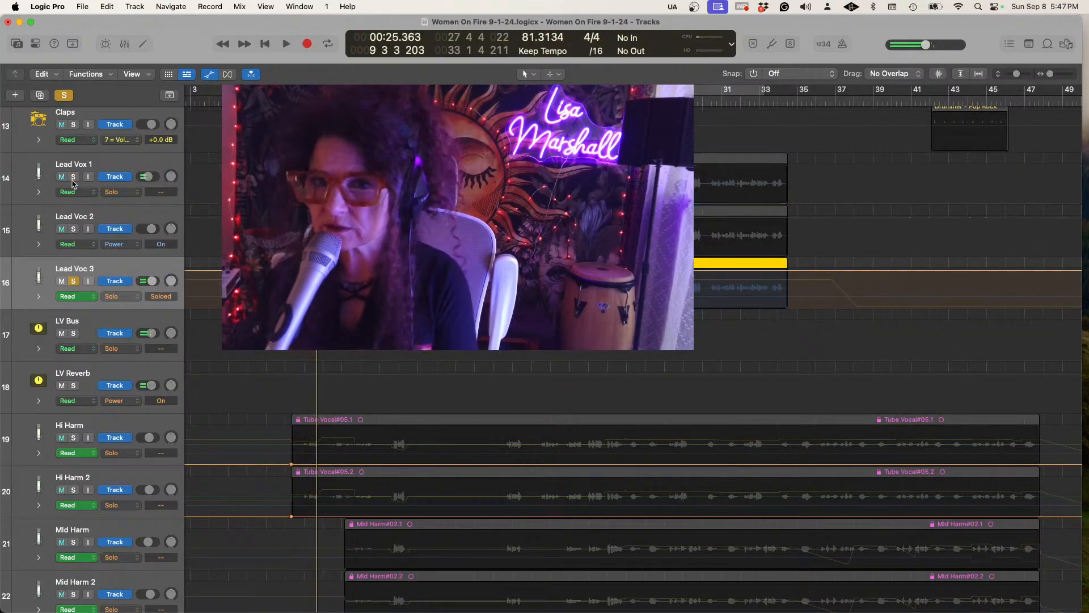
{"action": "left_click", "coordinate": [74, 281]}
{"action": "key", "text": "super+a"}
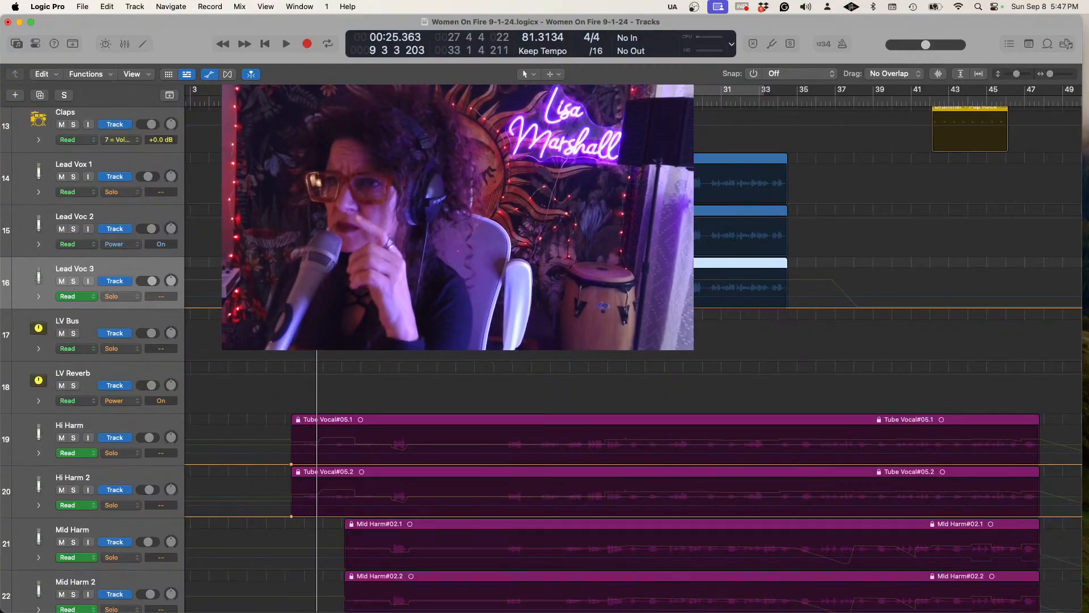
Listen to all tracks with the tripled lead vocal from bar 18 through to bar 25
{"action": "left_click", "coordinate": [480, 101]}
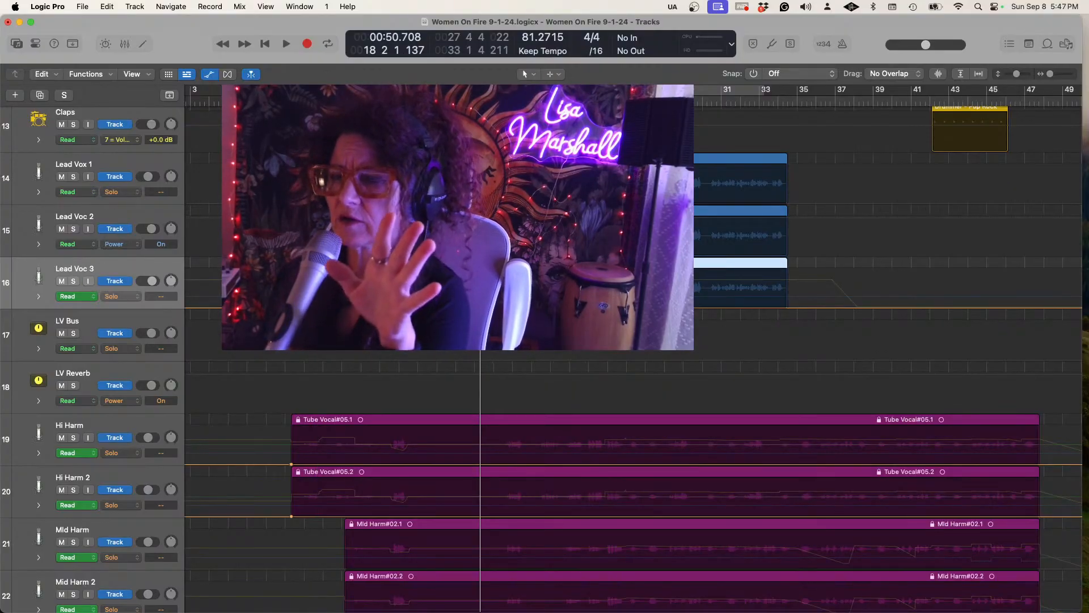
{"action": "key", "text": "space"}
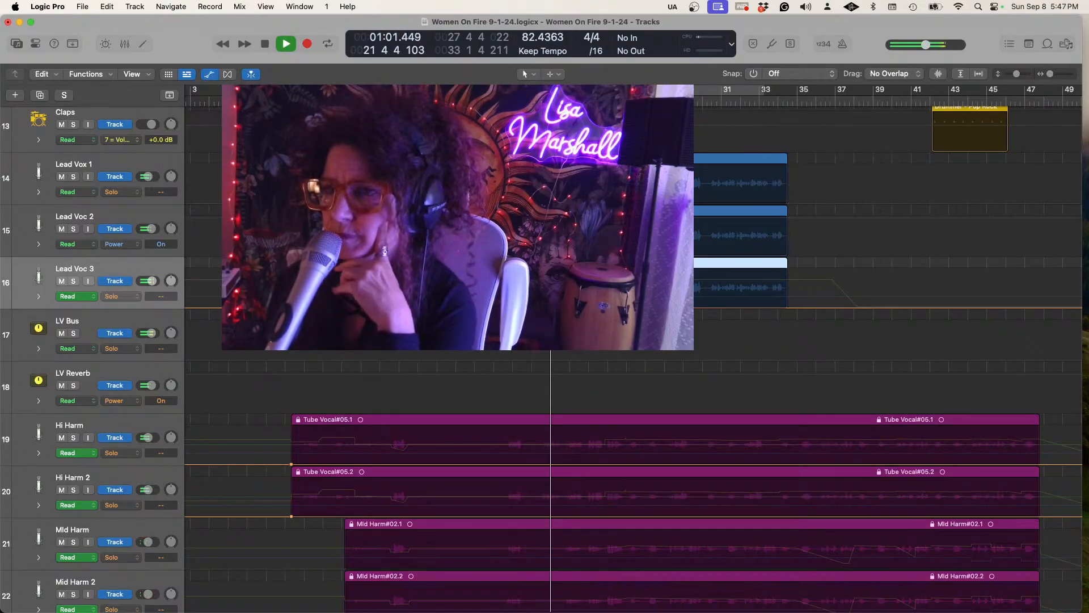
{"action": "key", "text": "space"}
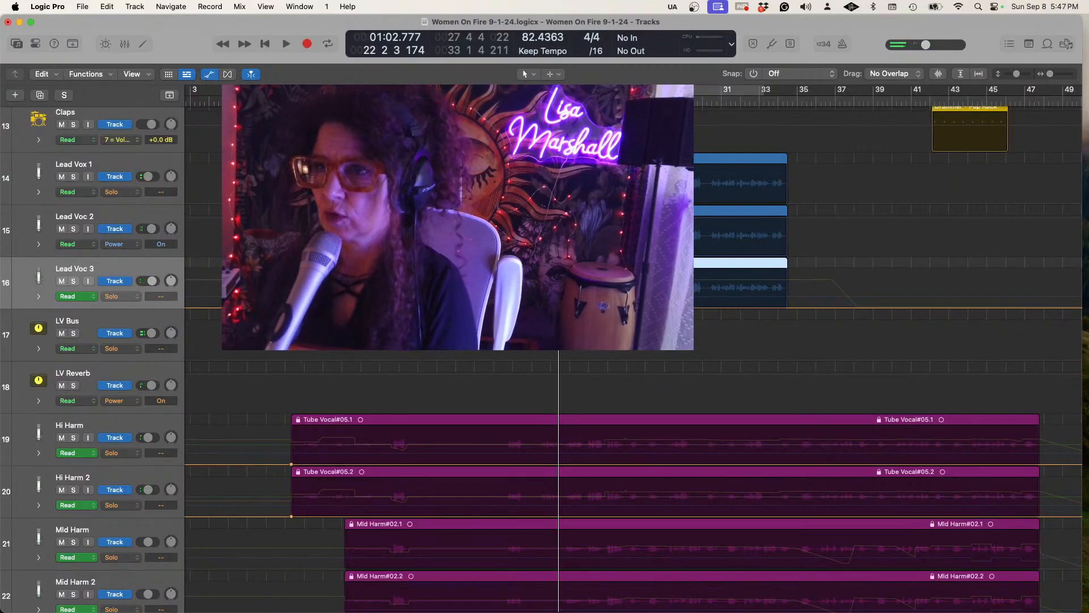
{"action": "key", "text": "space"}
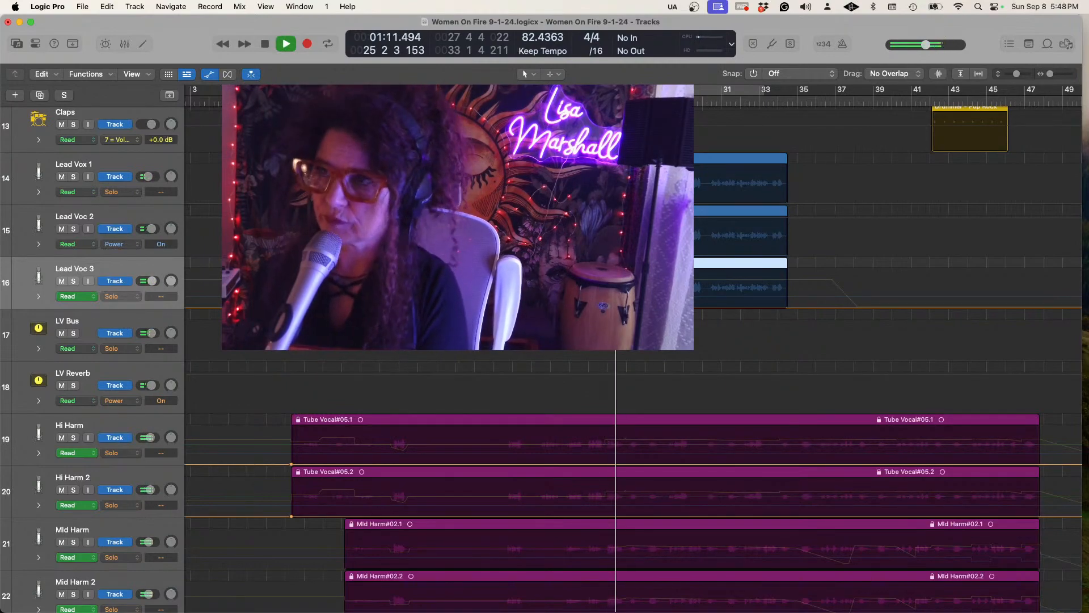
{"action": "key", "text": "space"}
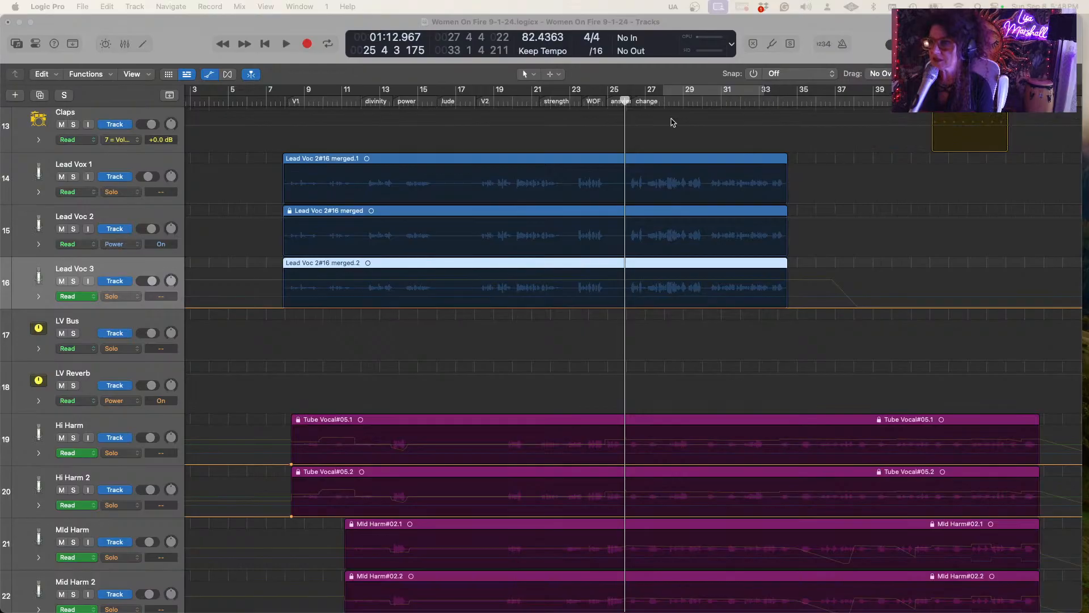
Listen to the section around the change marker, playing from bar 26 to bar 28
{"action": "mouse_move", "coordinate": [625, 100]}
{"action": "left_mouse_down"}
{"action": "mouse_move", "coordinate": [473, 105]}
{"action": "mouse_move", "coordinate": [630, 101]}
{"action": "left_mouse_up"}
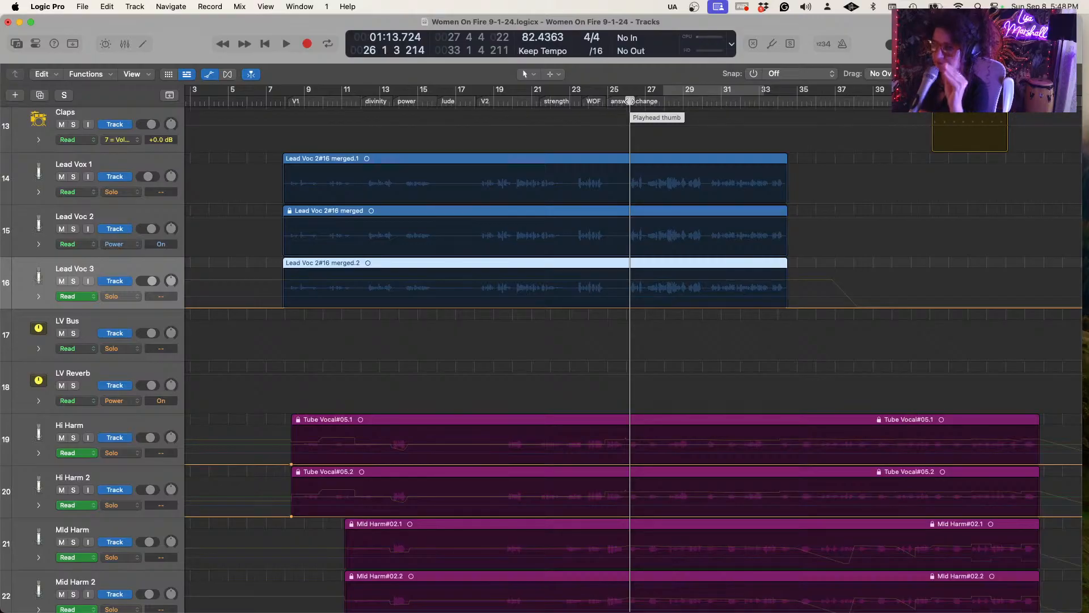
{"action": "key", "text": "space"}
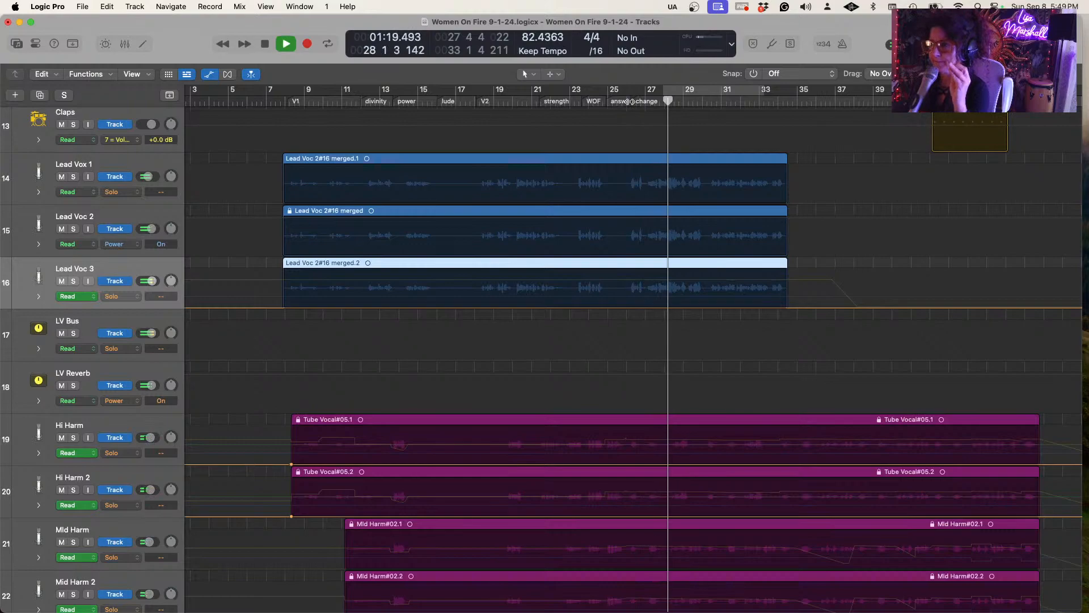
{"action": "key", "text": "space"}
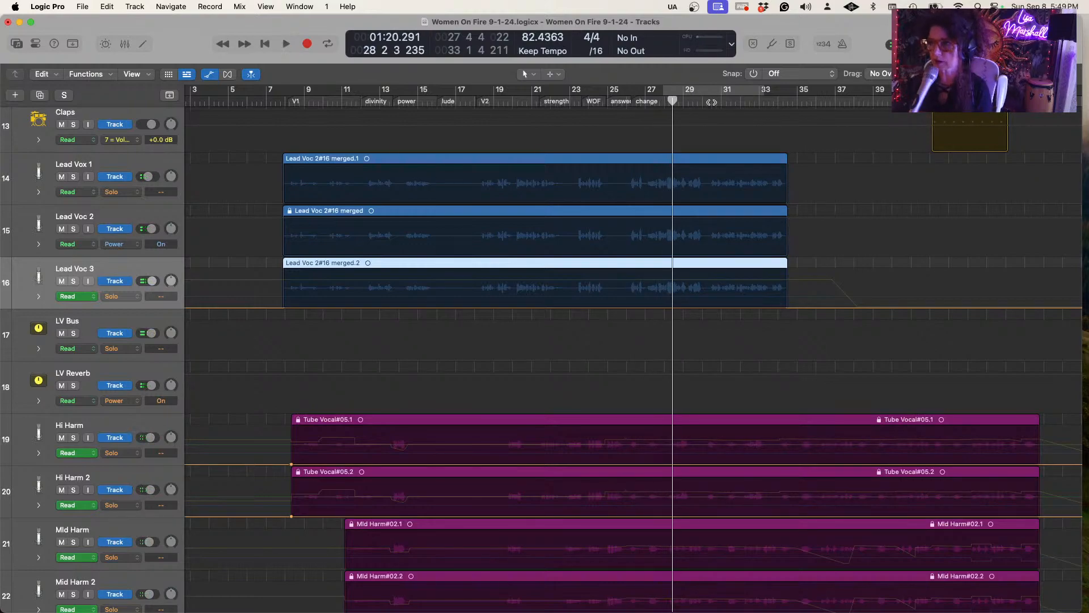
Split the Lead Voc 3 region at 16 4 3, before the V2 marker, and at 25 3 1, near the answer marker
{"action": "left_click_drag", "start_coordinate": [672, 101], "coordinate": [539, 109]}
{"action": "left_click_drag", "start_coordinate": [418, 108], "coordinate": [454, 109]}
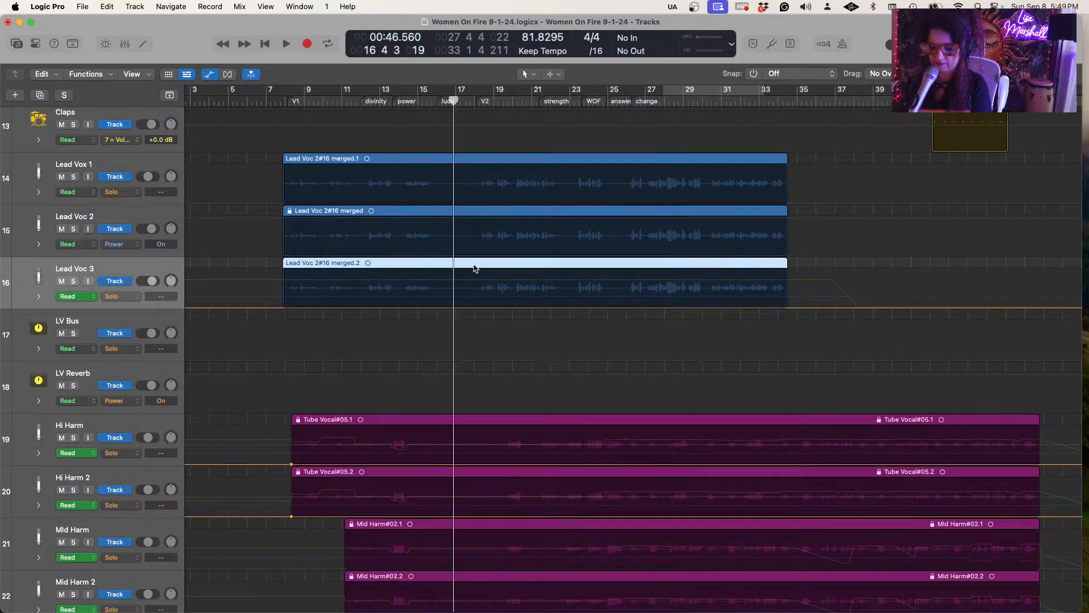
{"action": "key", "text": "super+t"}
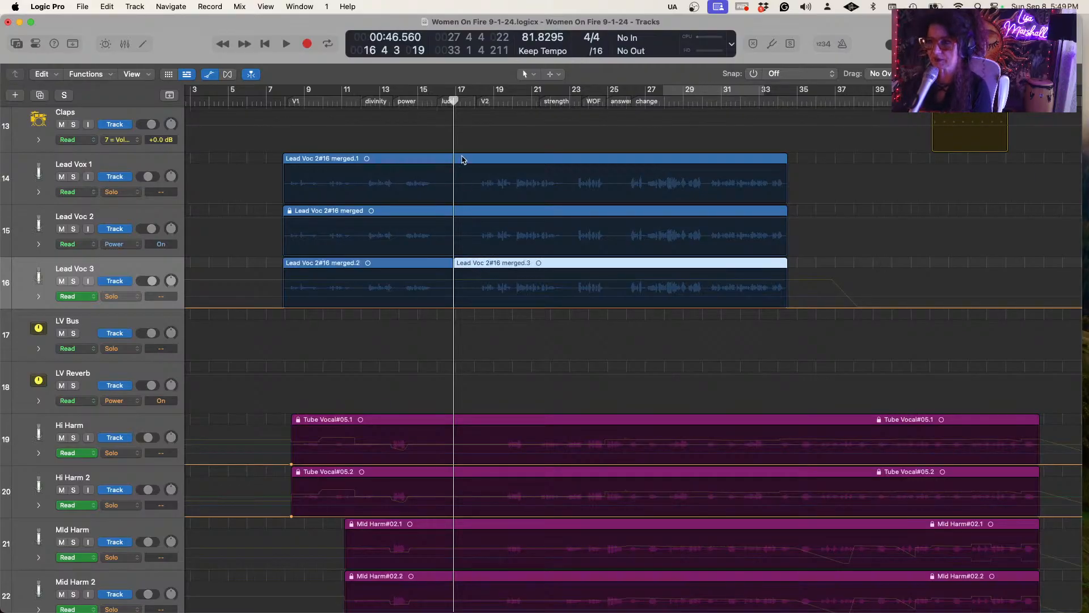
{"action": "left_click_drag", "start_coordinate": [454, 105], "coordinate": [617, 115]}
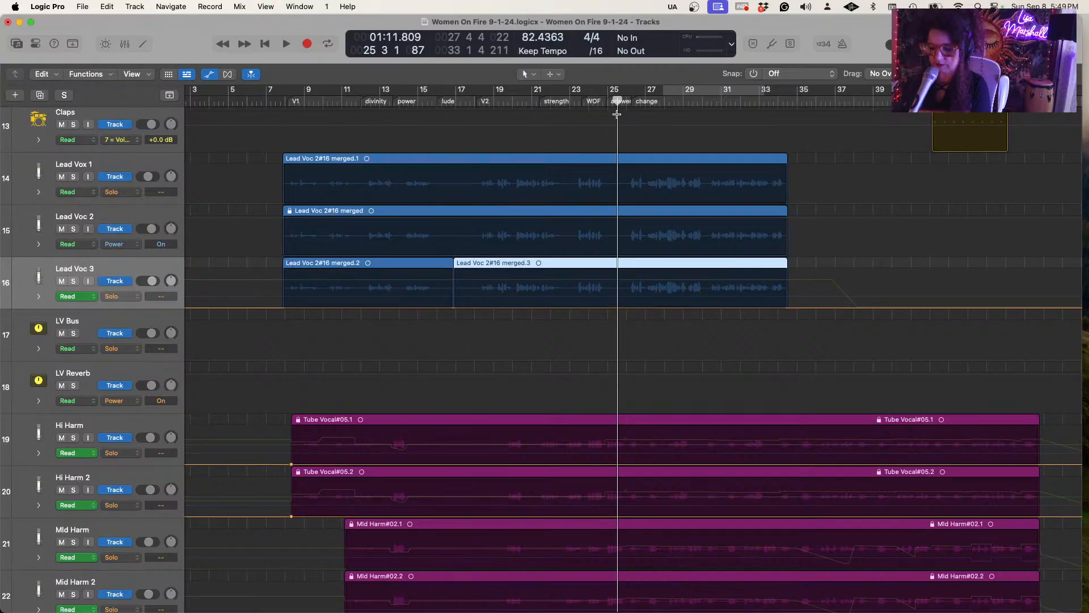
{"action": "key", "text": "super+t"}
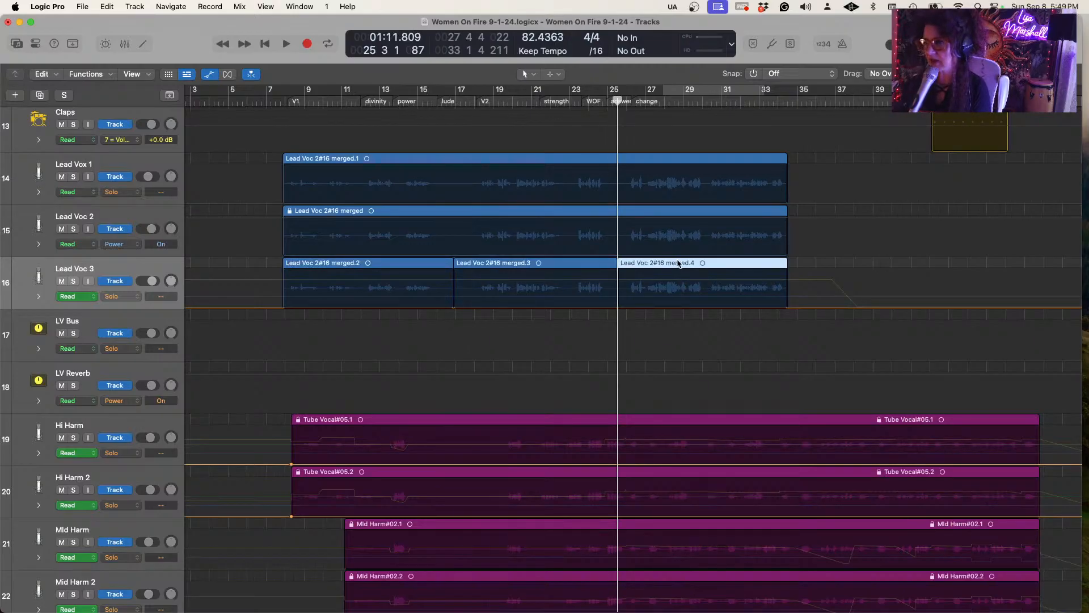
Delete the last and first parts of the split Lead Voc 3 region, keeping only the middle section
{"action": "key", "text": "Delete"}
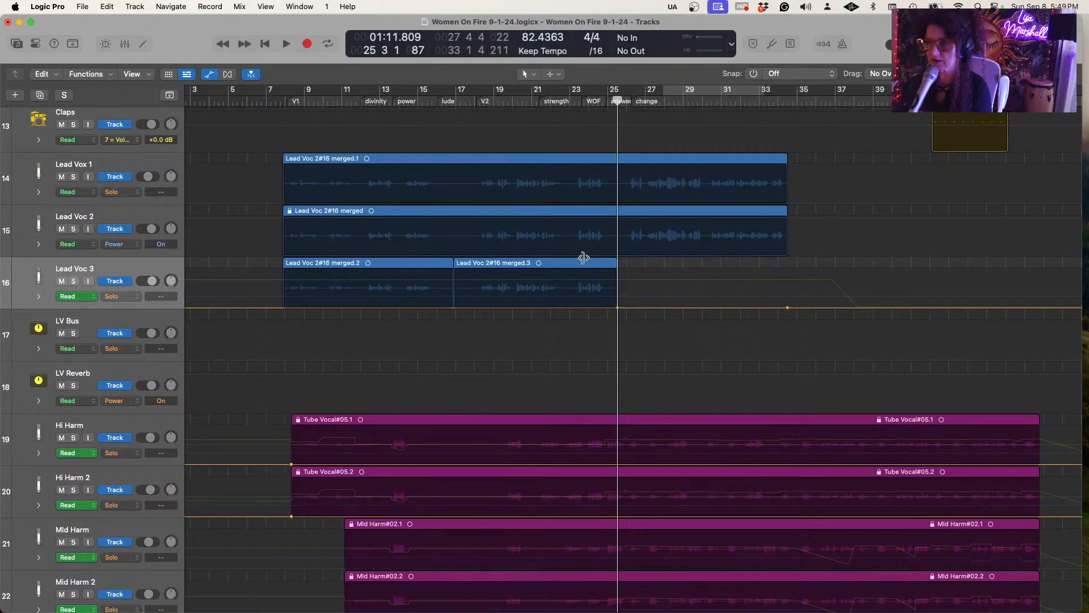
{"action": "left_click", "coordinate": [423, 264]}
{"action": "key", "text": "Delete"}
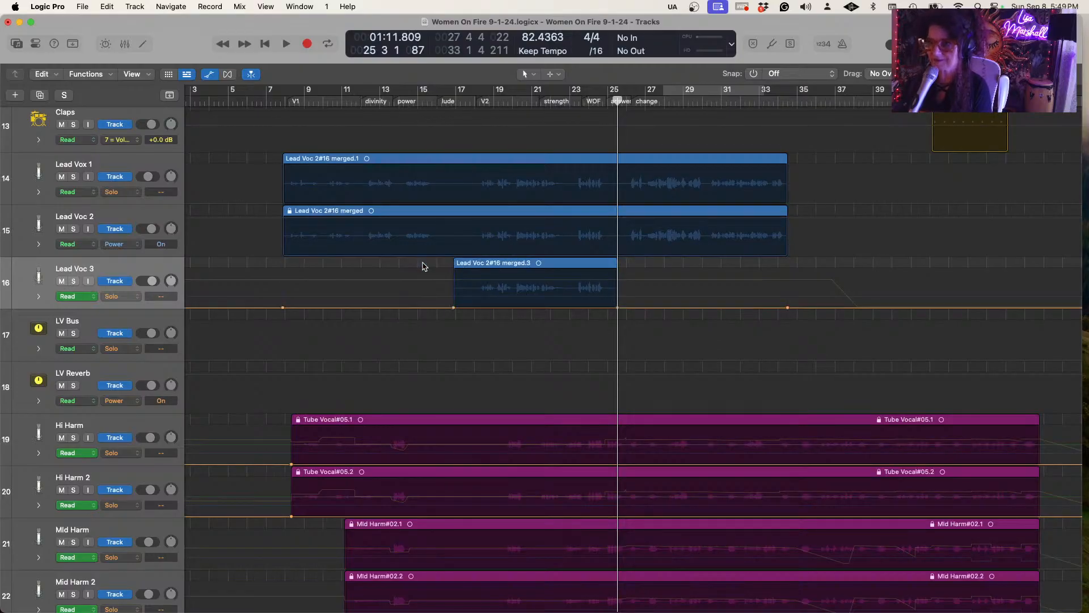
Save the project
{"action": "left_click", "coordinate": [82, 6]}
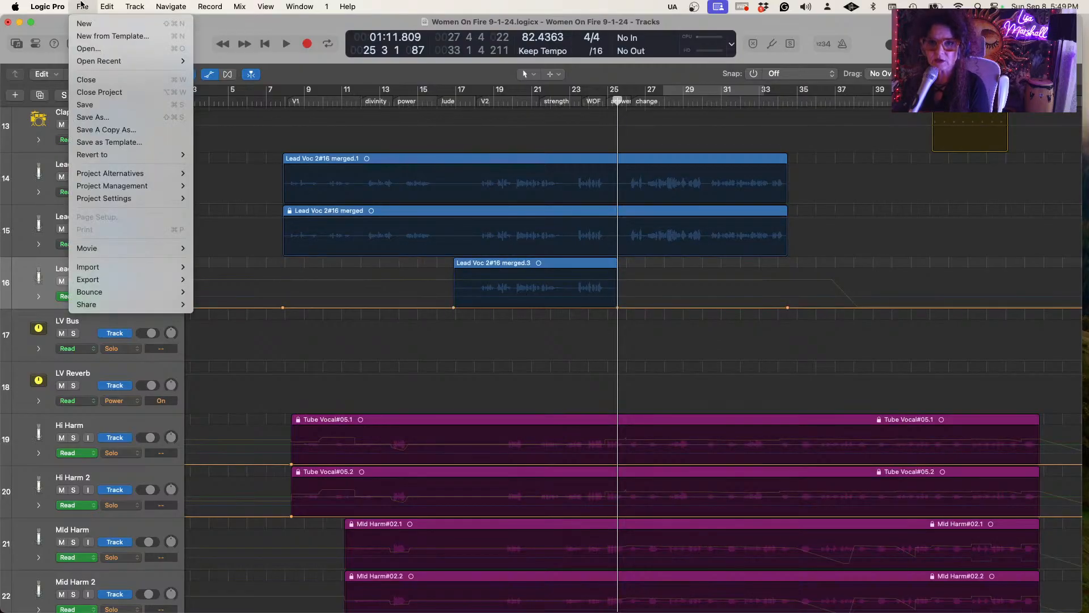
{"action": "left_click", "coordinate": [95, 107]}
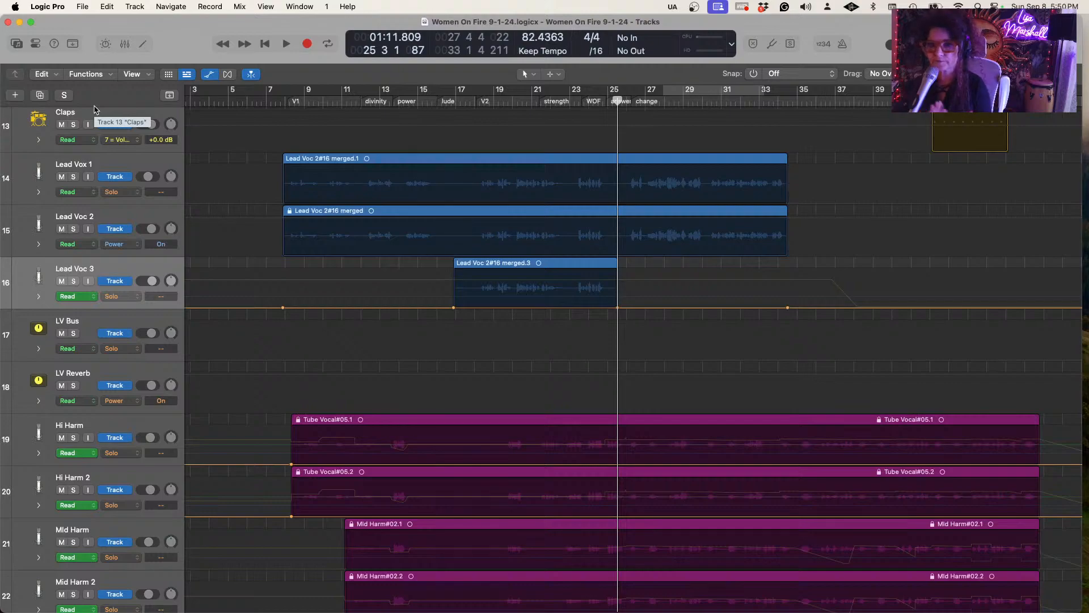
Show the mixer, copy the Gain plug-in from Lead Voc 2 to Lead Voc 3, and compare the settings of both copies
{"action": "left_click", "coordinate": [125, 44]}
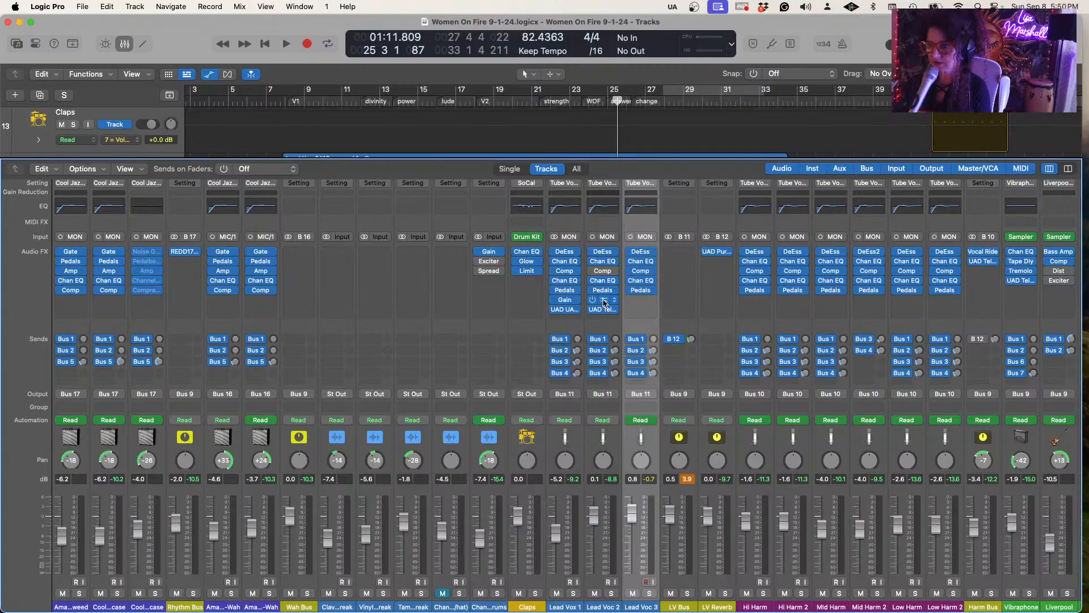
{"action": "mouse_move", "coordinate": [604, 303]}
{"action": "left_mouse_down"}
{"action": "mouse_move", "coordinate": [644, 304]}
{"action": "mouse_move", "coordinate": [605, 302]}
{"action": "left_mouse_up"}
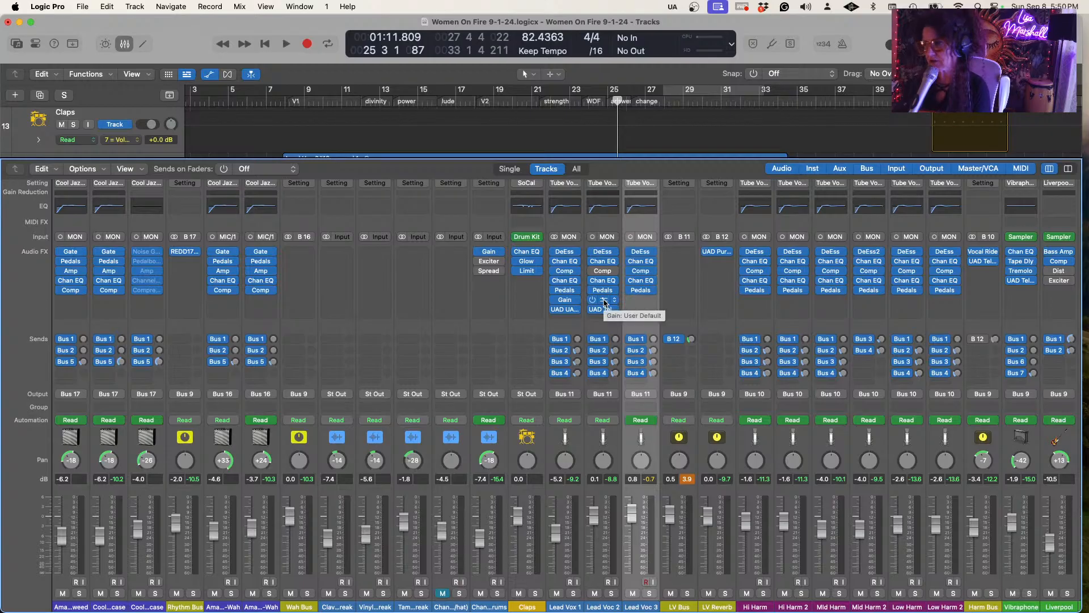
{"action": "left_click_drag", "start_coordinate": [604, 302], "coordinate": [643, 304]}
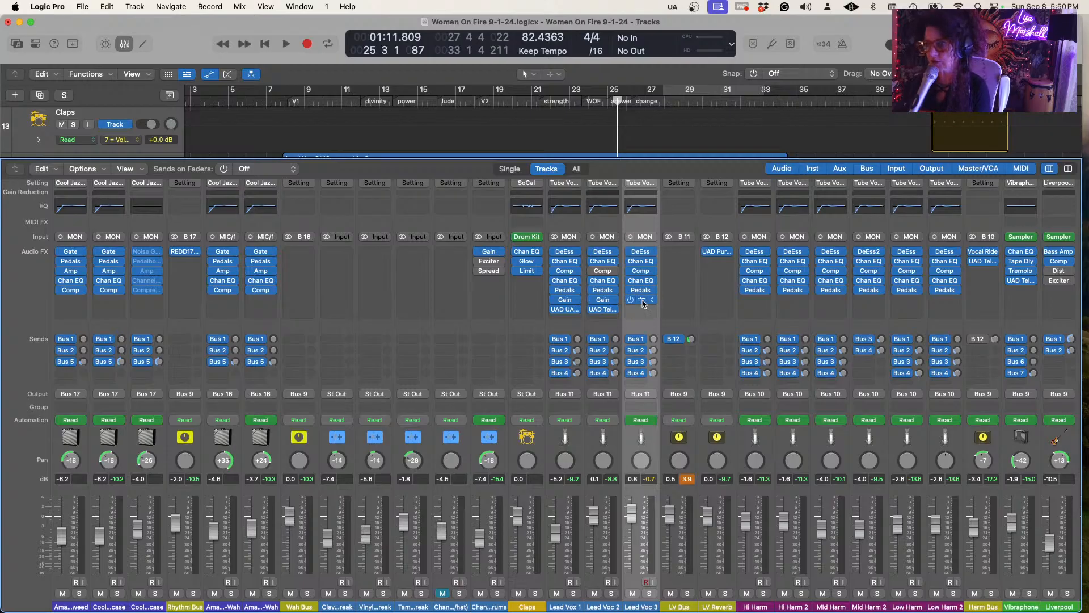
{"action": "left_click", "coordinate": [644, 304]}
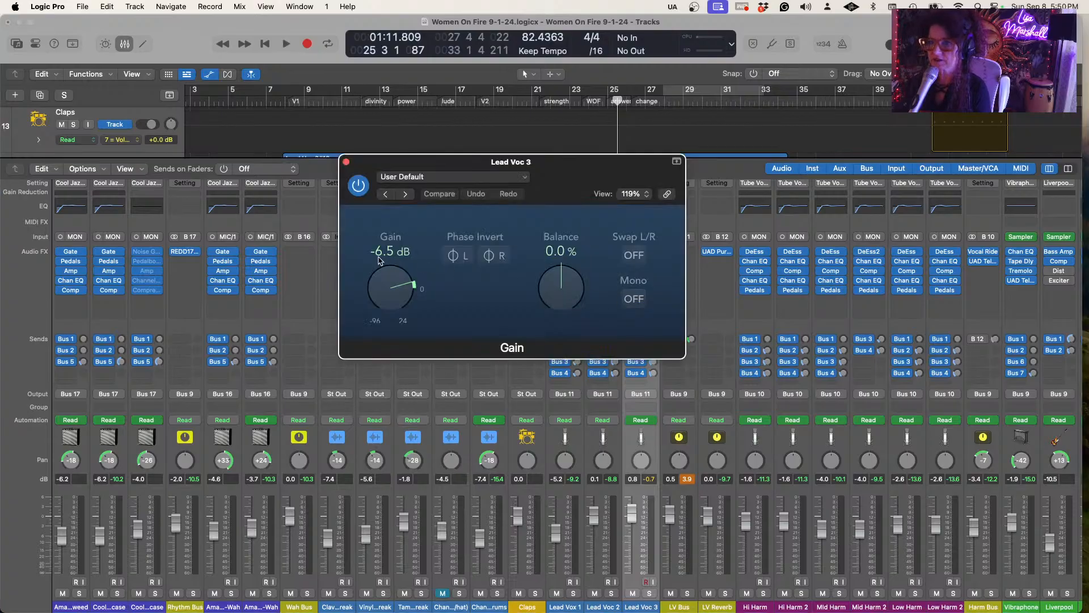
{"action": "left_click", "coordinate": [347, 162]}
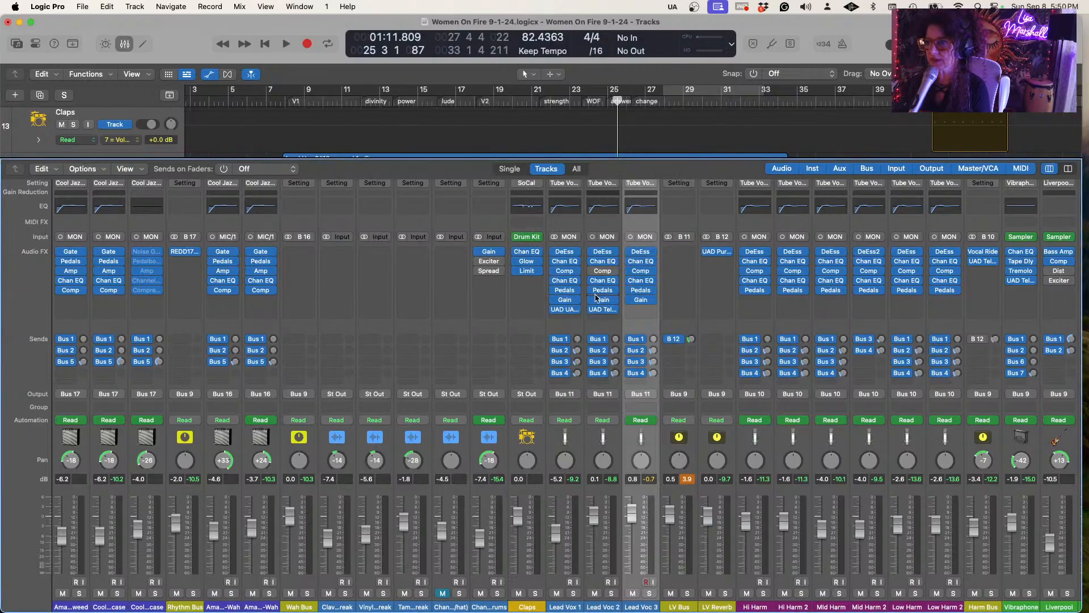
{"action": "left_click", "coordinate": [602, 299]}
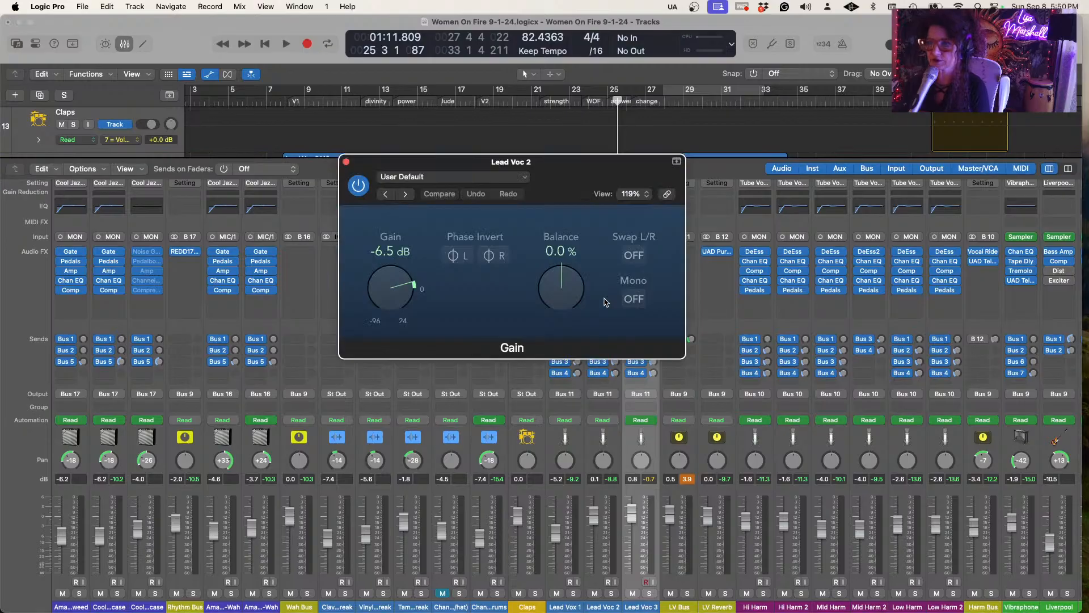
{"action": "left_click", "coordinate": [346, 162]}
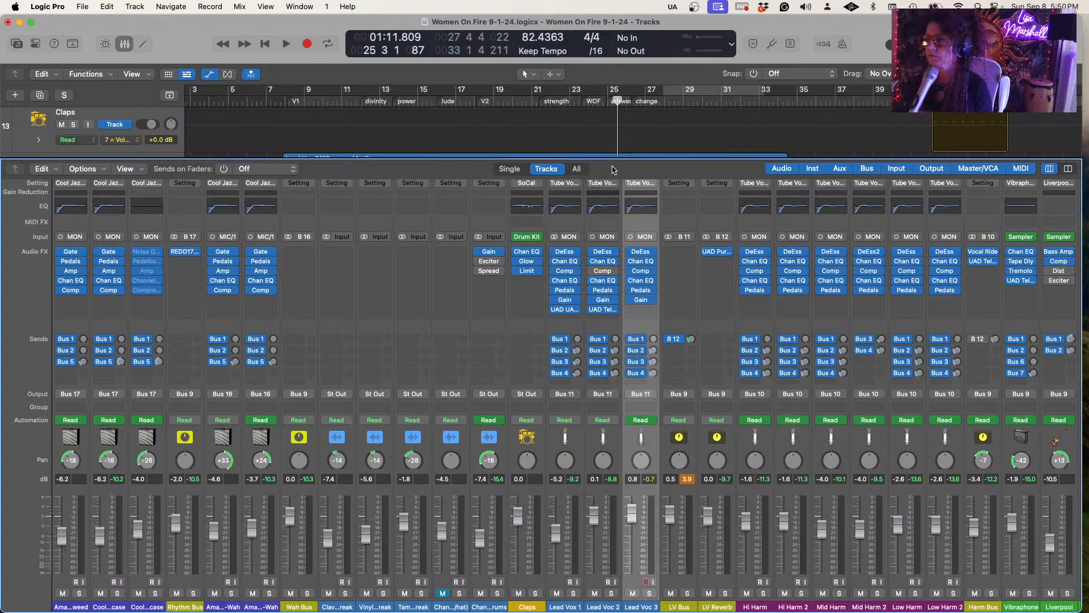
Turn on cycle playback and set its range over the second verse, from 18 2 1 14 to 25 2 1 129
{"action": "left_click", "coordinate": [716, 95]}
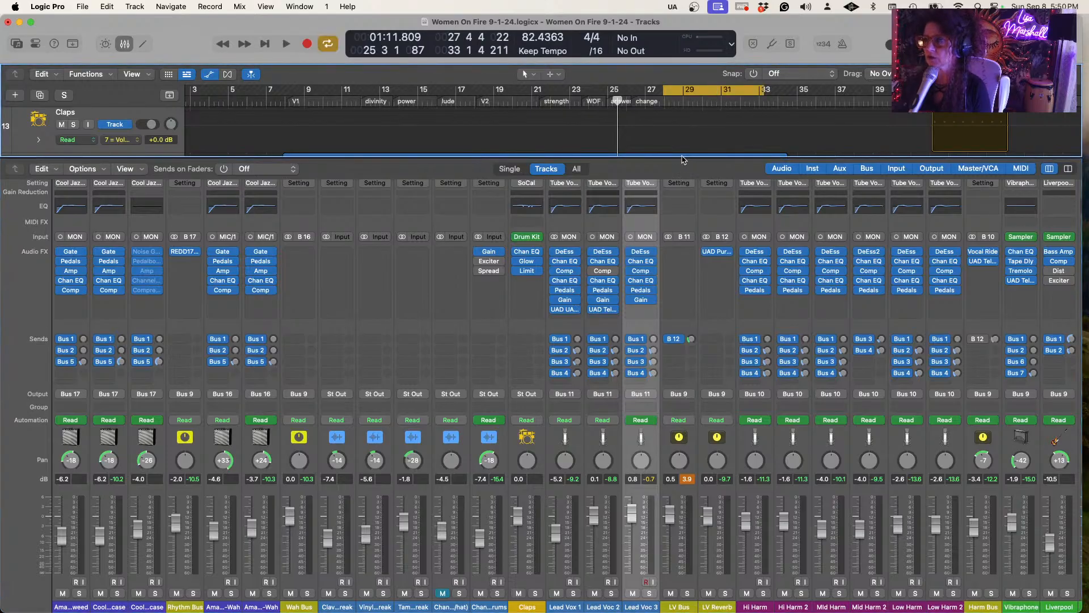
{"action": "left_click_drag", "start_coordinate": [683, 160], "coordinate": [709, 389]}
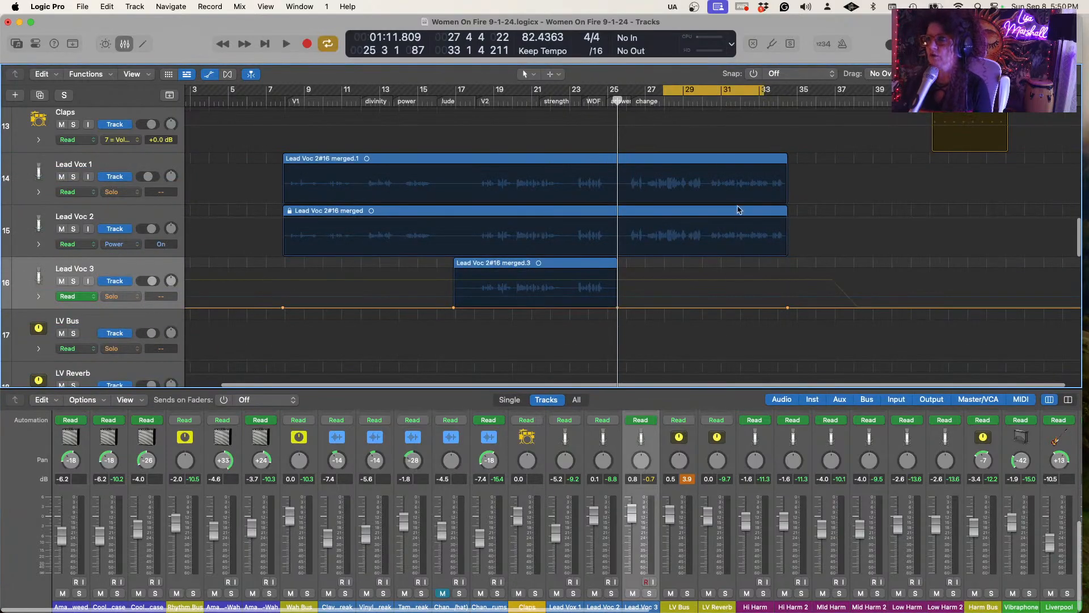
{"action": "left_click", "coordinate": [711, 90]}
{"action": "left_click_drag", "start_coordinate": [711, 90], "coordinate": [527, 90]}
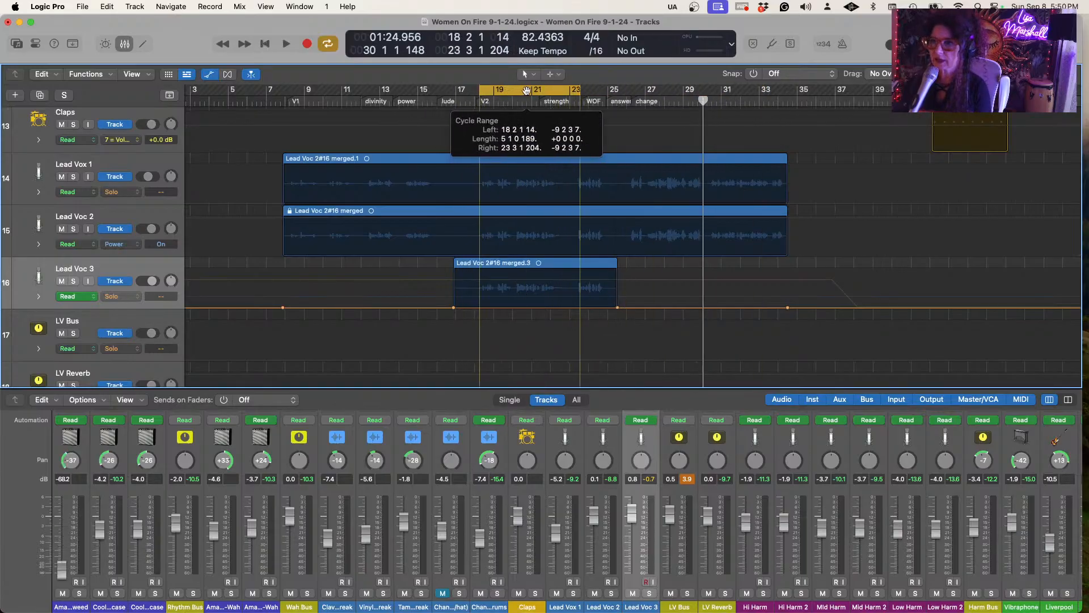
{"action": "left_click_drag", "start_coordinate": [604, 90], "coordinate": [613, 90]}
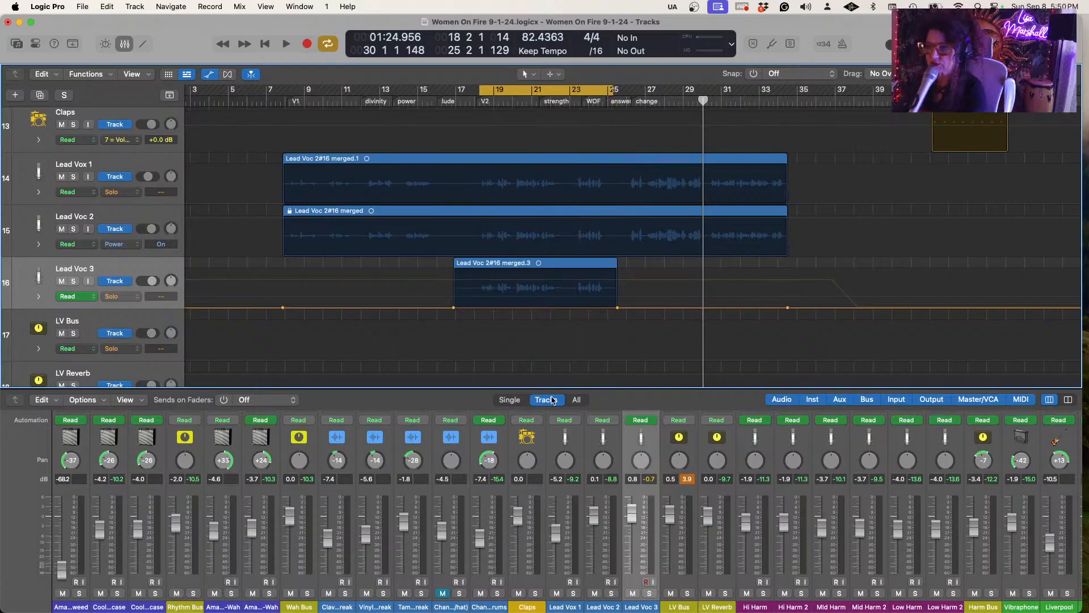
Listen to the looped second verse from bar 18 to bar 23 while checking the channel levels in the mixer
{"action": "left_click_drag", "start_coordinate": [590, 387], "coordinate": [593, 136]}
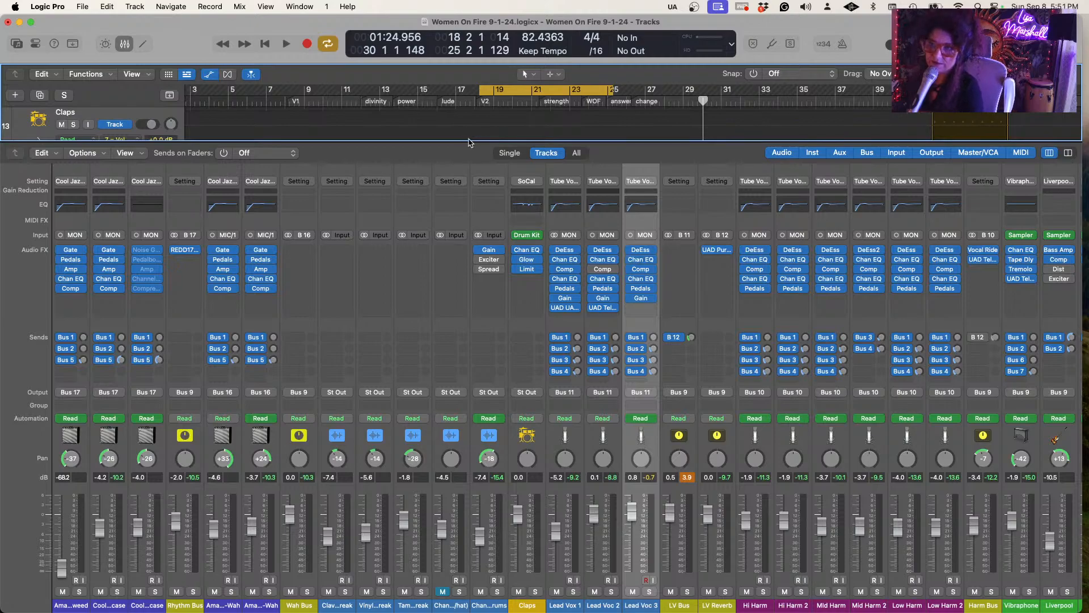
{"action": "left_click_drag", "start_coordinate": [468, 141], "coordinate": [515, 414]}
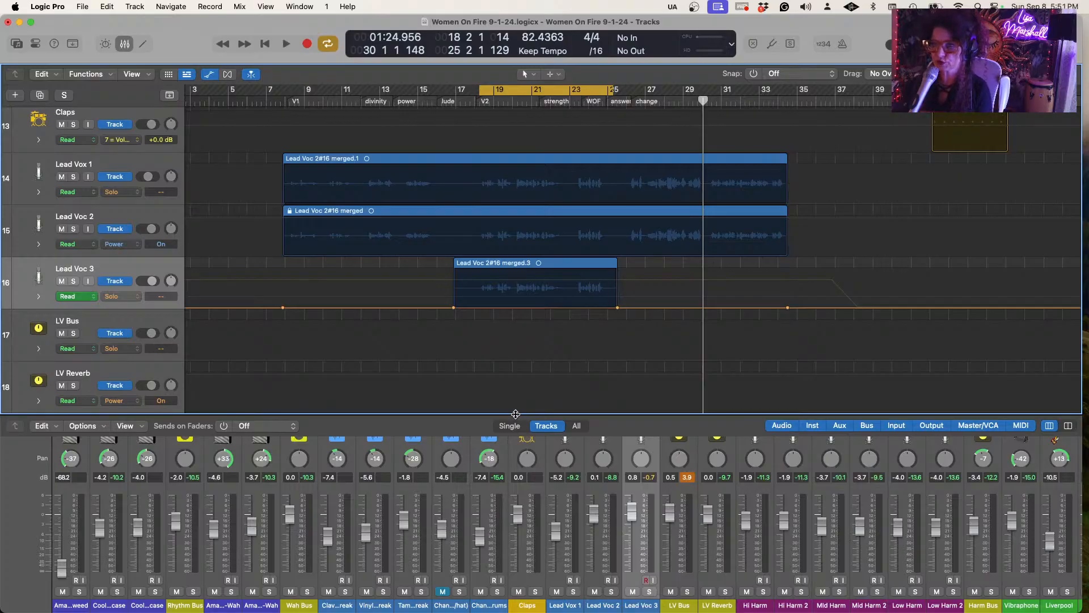
{"action": "key", "text": "space"}
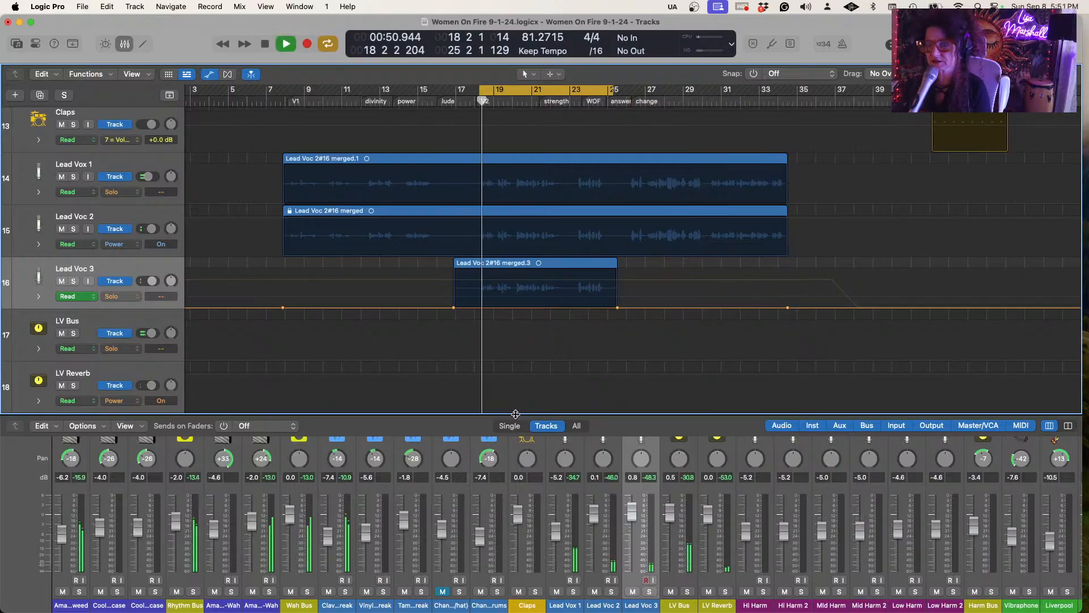
{"action": "left_click_drag", "start_coordinate": [515, 413], "coordinate": [519, 155]}
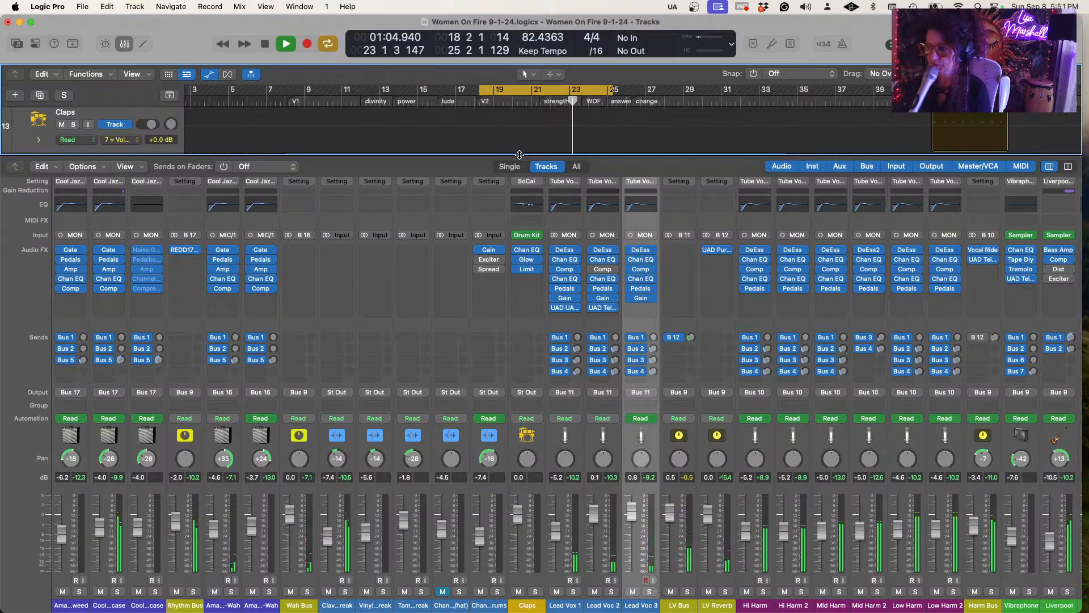
{"action": "key", "text": "space"}
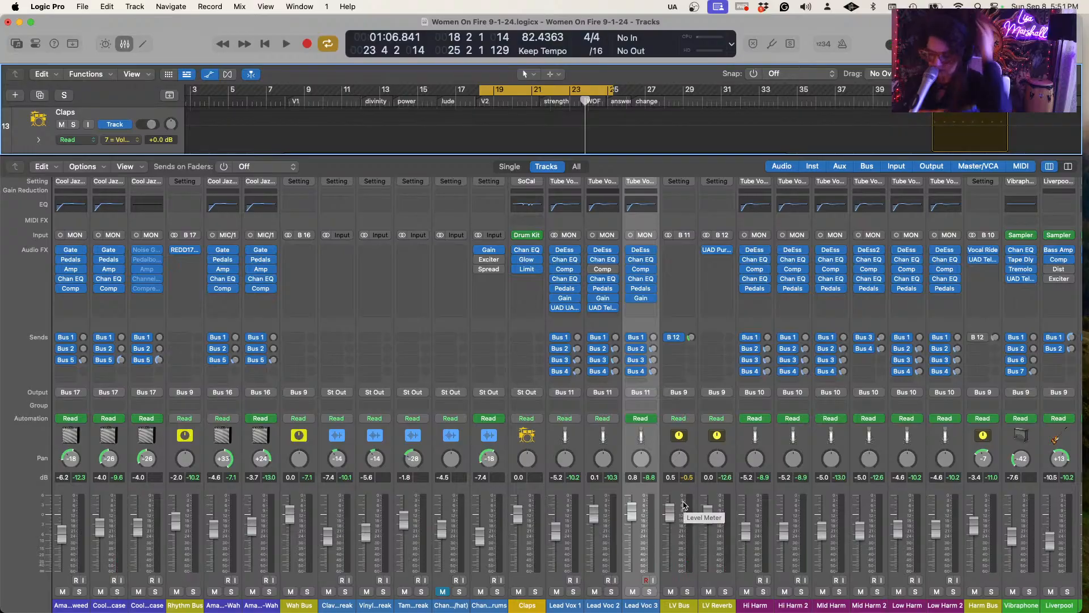
Copy the Gain plug-in from Lead Voc 3 to the LV Bus and listen to the start of the looped verse
{"action": "left_click_drag", "start_coordinate": [641, 297], "coordinate": [679, 251]}
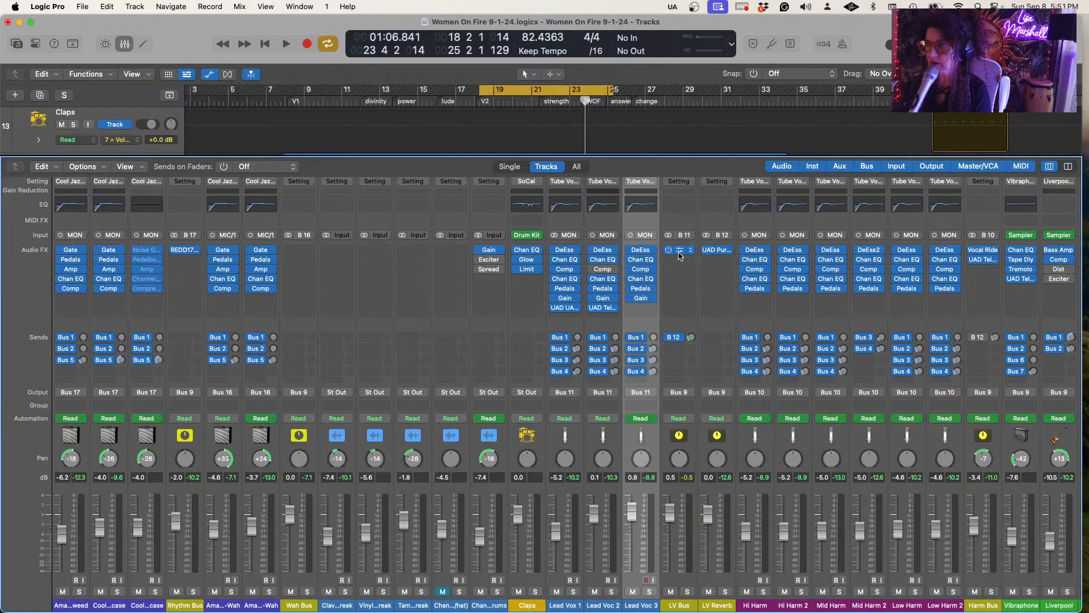
{"action": "key", "text": "space"}
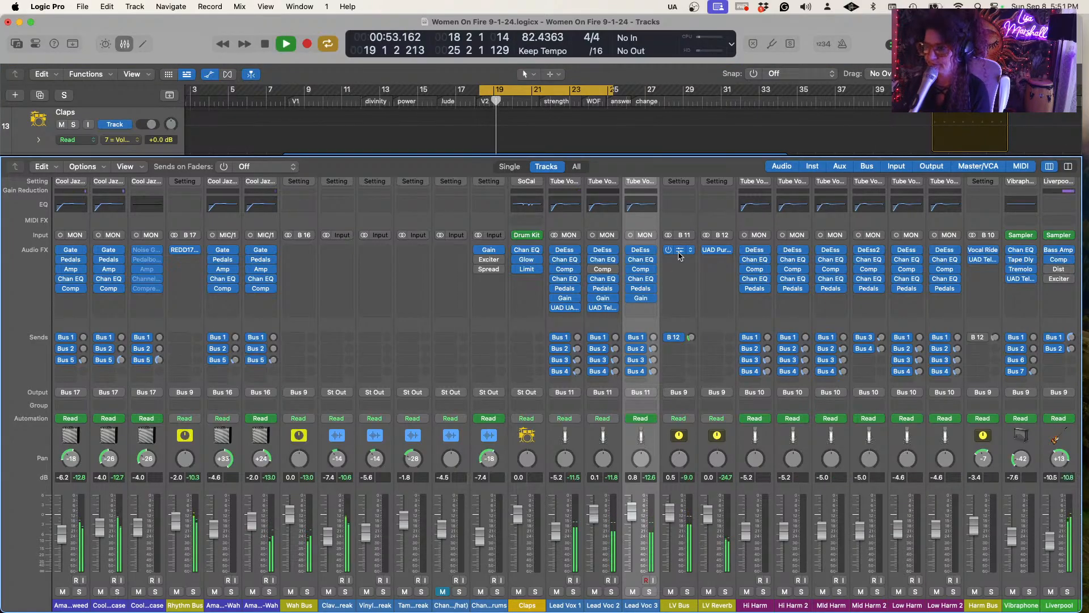
{"action": "key", "text": "space"}
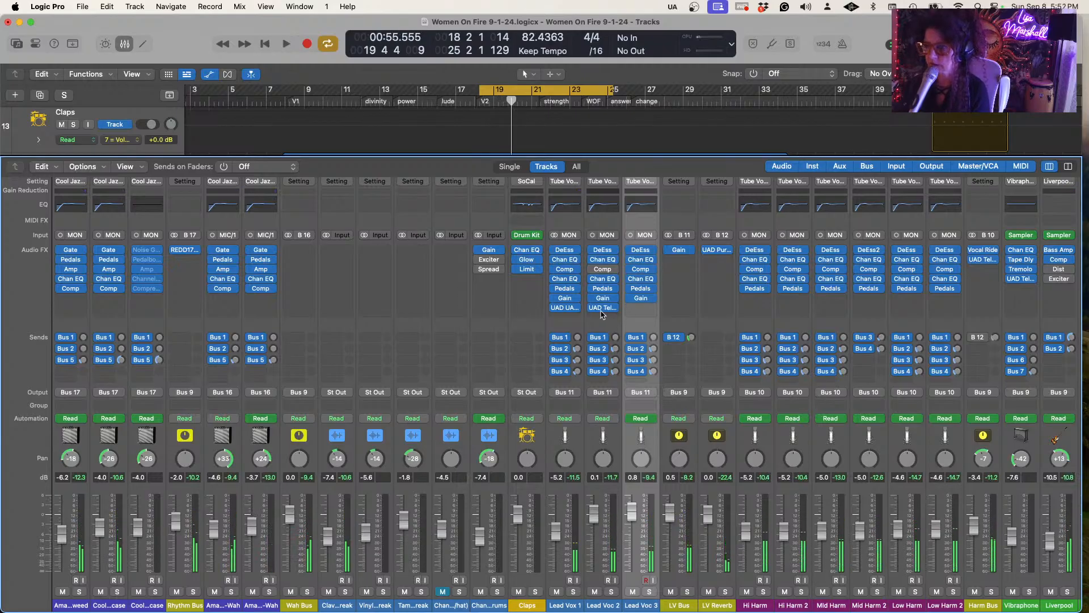
Copy the UAD Teletronix LA-2A Legacy compressor from Lead Voc 2 to Lead Voc 3 and listen to the loop up to bar 22
{"action": "left_click_drag", "start_coordinate": [603, 308], "coordinate": [639, 310]}
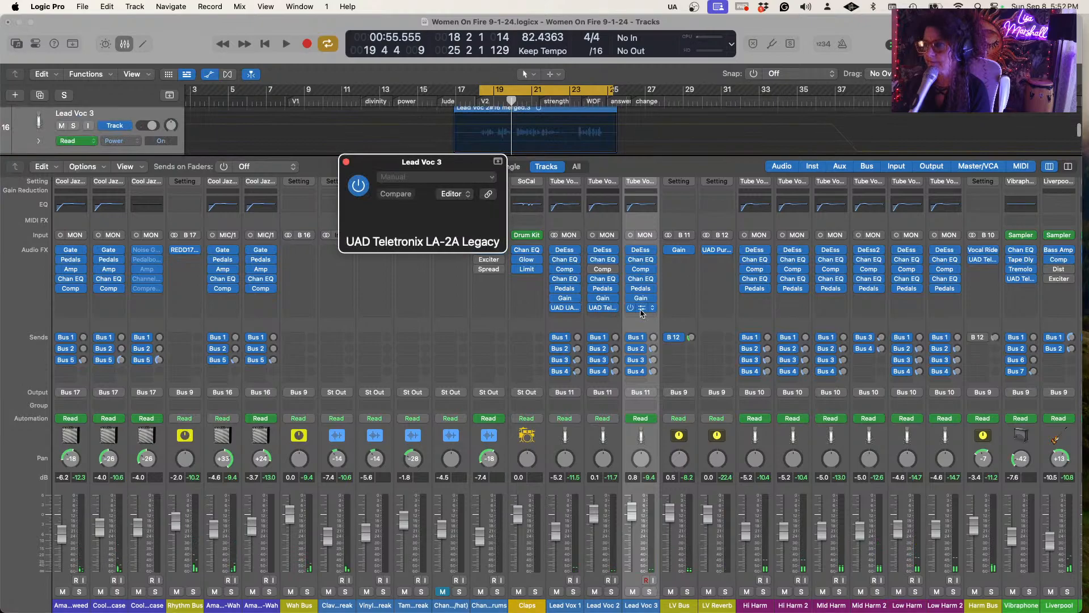
{"action": "left_click", "coordinate": [346, 162]}
{"action": "key", "text": "space"}
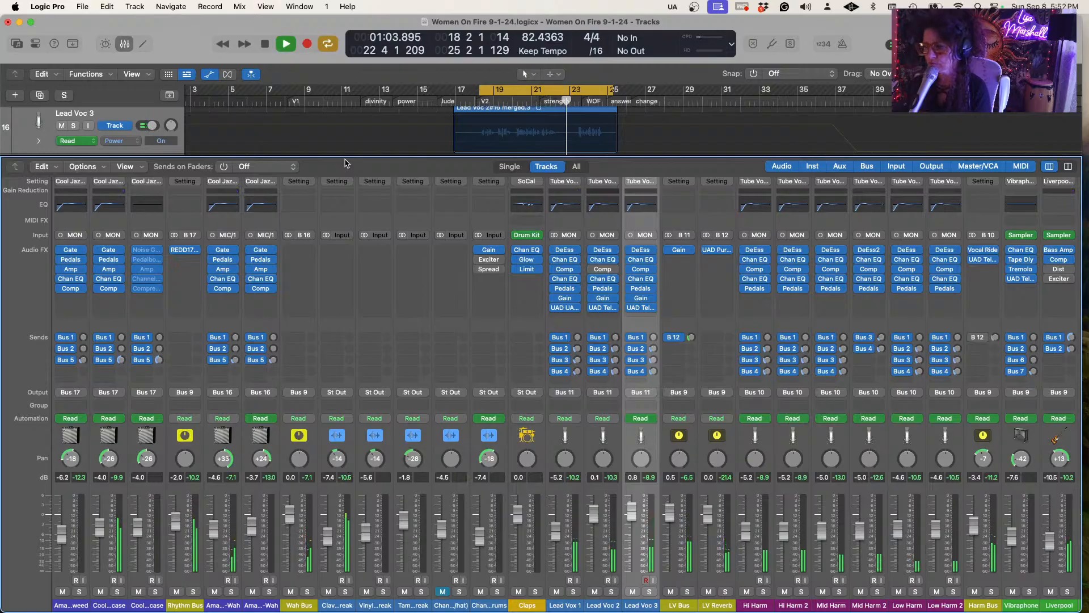
{"action": "key", "text": "space"}
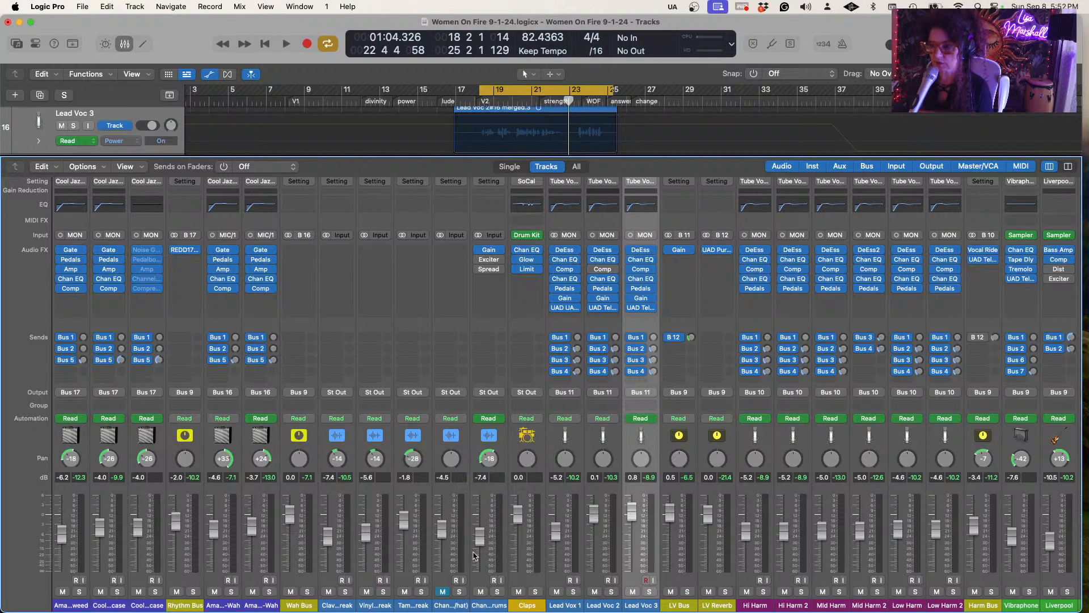
Switch Lead Vox 1 and Lead Voc 3 to Stereo Pan, panning Lead Vox 1 to -25 and Lead Voc 3 to +29
{"action": "right_click", "coordinate": [567, 462]}
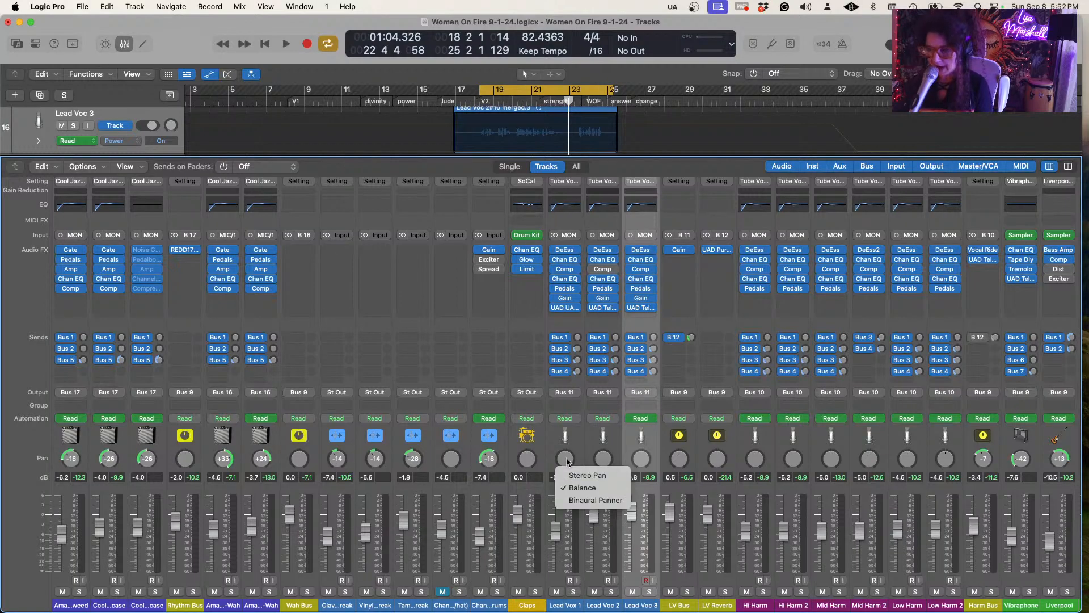
{"action": "left_click", "coordinate": [573, 475]}
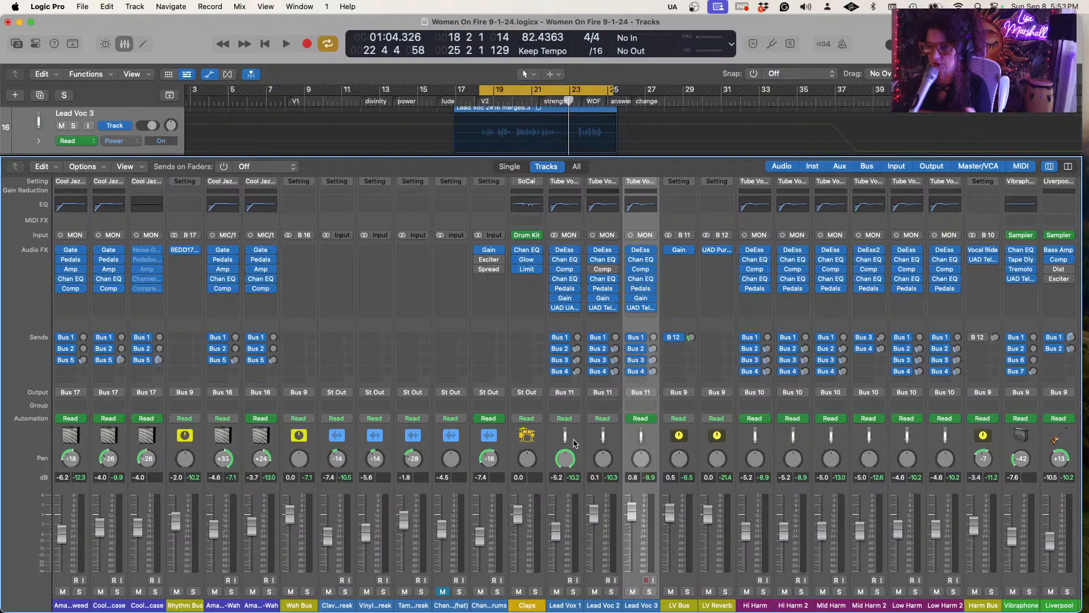
{"action": "right_click", "coordinate": [643, 463]}
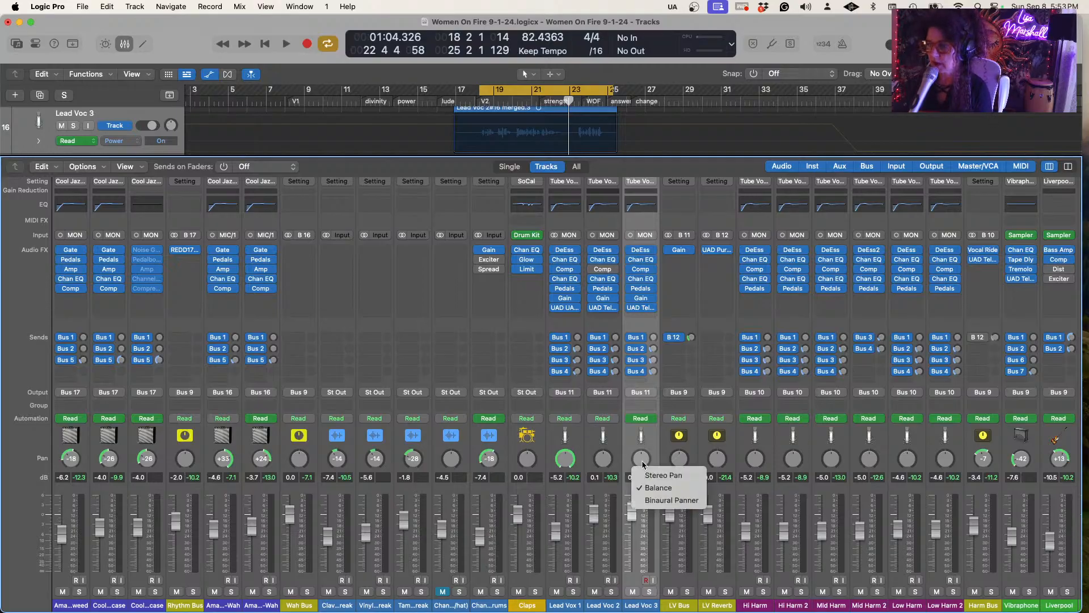
{"action": "left_click", "coordinate": [645, 475]}
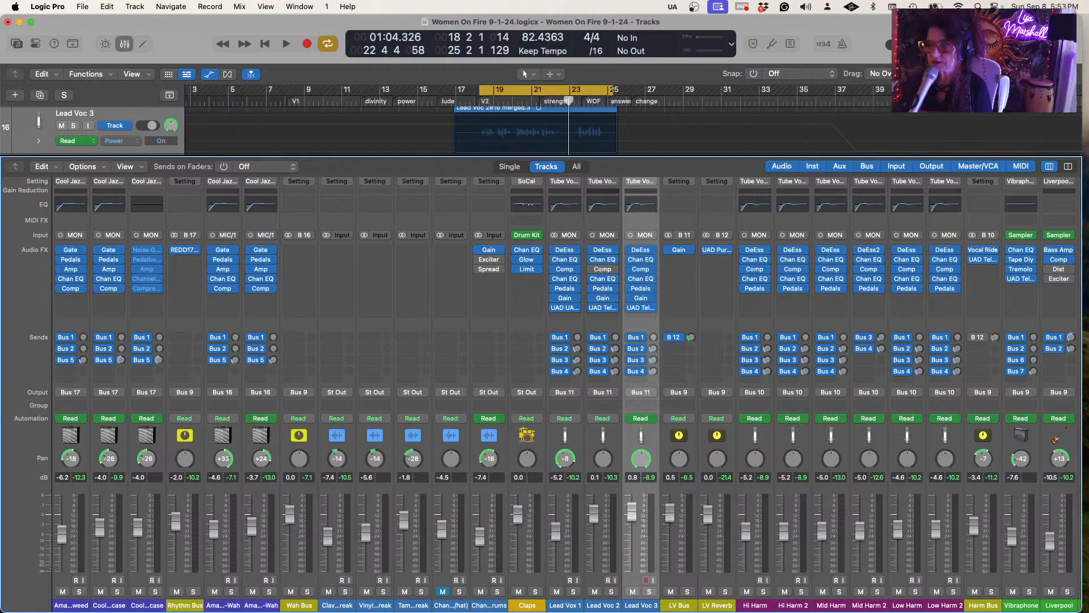
{"action": "left_click_drag", "start_coordinate": [643, 462], "coordinate": [643, 446]}
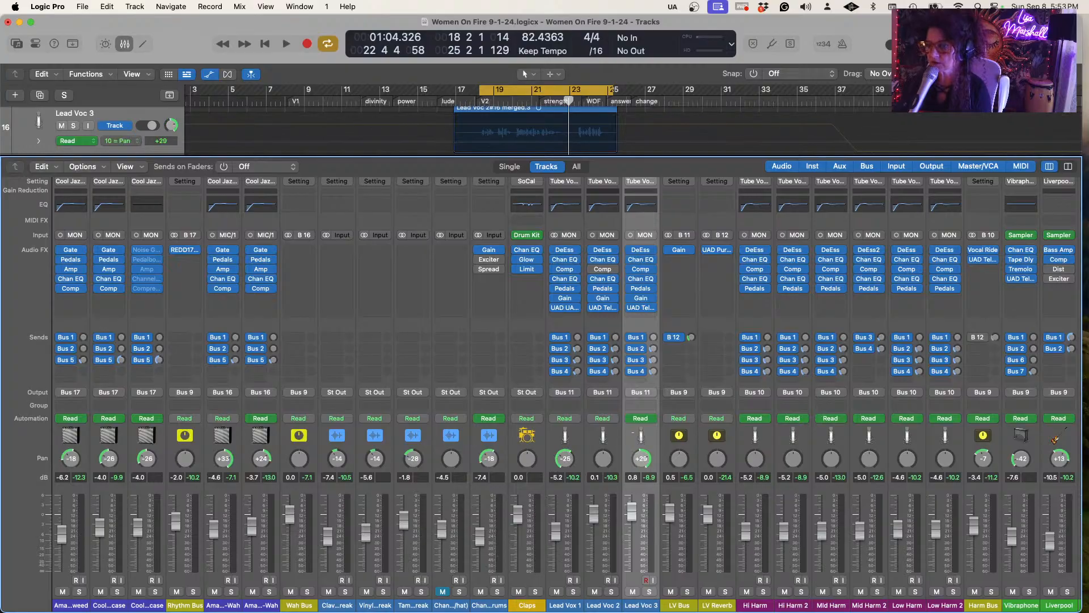
Listen to the panned lead vocals in the looped verse, with Lead Vox 1 soloed and in the full mix
{"action": "key", "text": "space"}
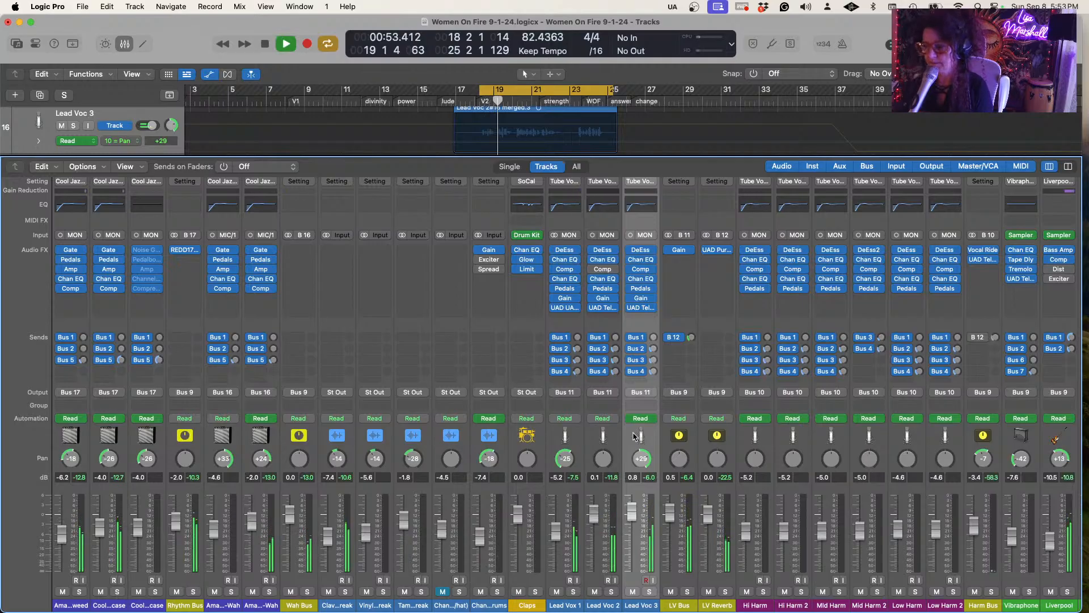
{"action": "left_click", "coordinate": [574, 591]}
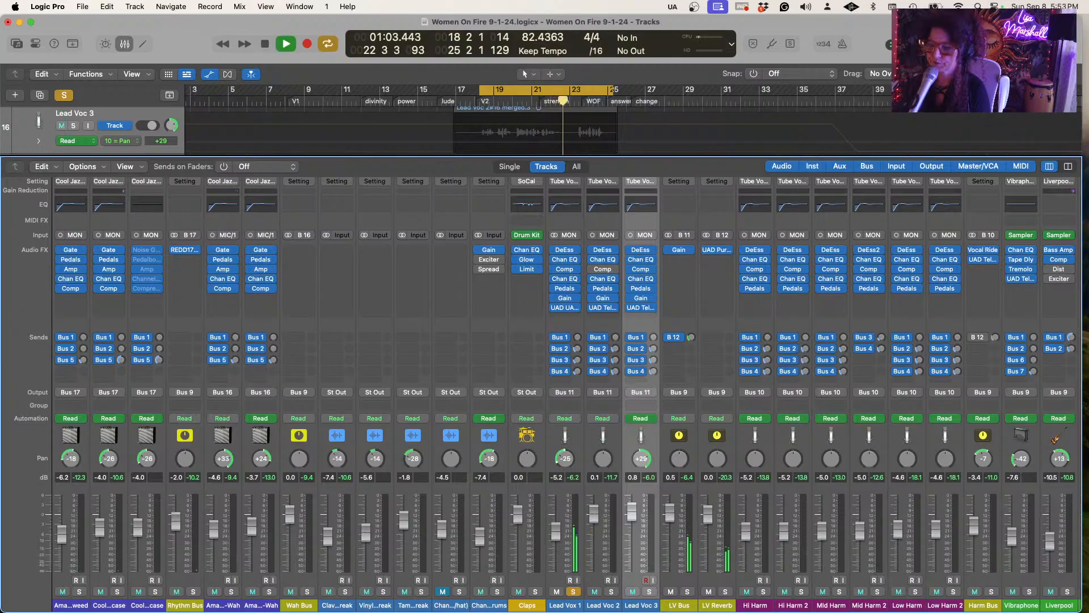
{"action": "key", "text": "space"}
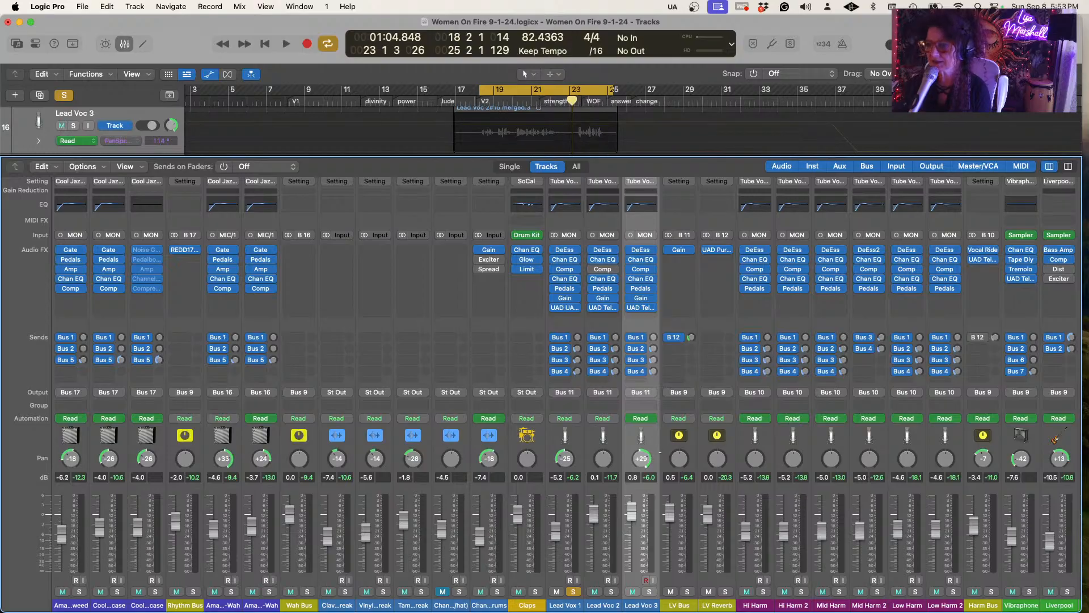
{"action": "left_click_drag", "start_coordinate": [651, 454], "coordinate": [651, 461]}
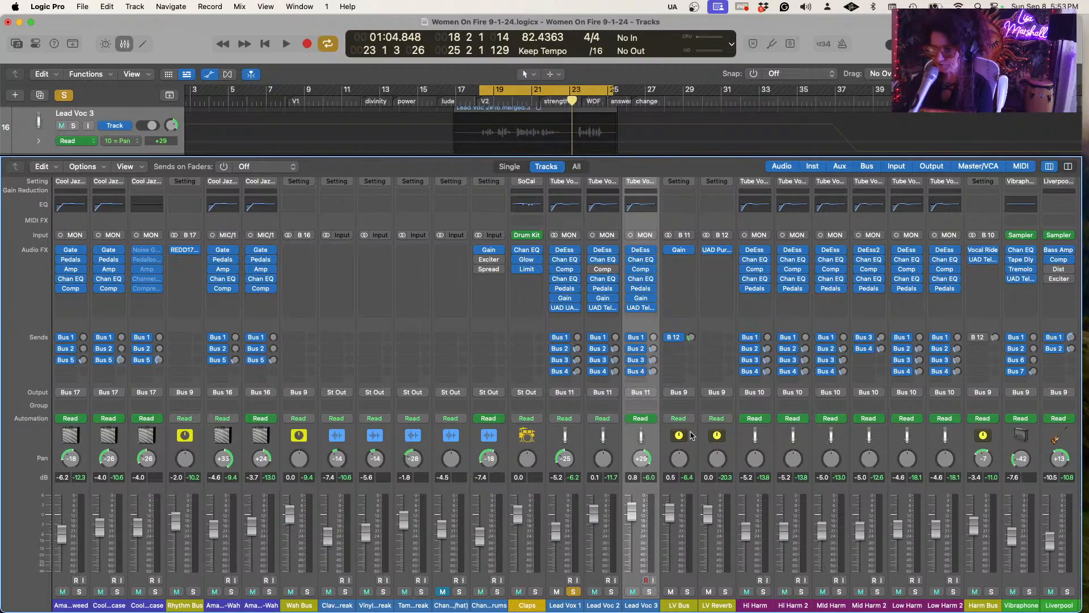
{"action": "key", "text": "space"}
{"action": "left_click", "coordinate": [573, 591]}
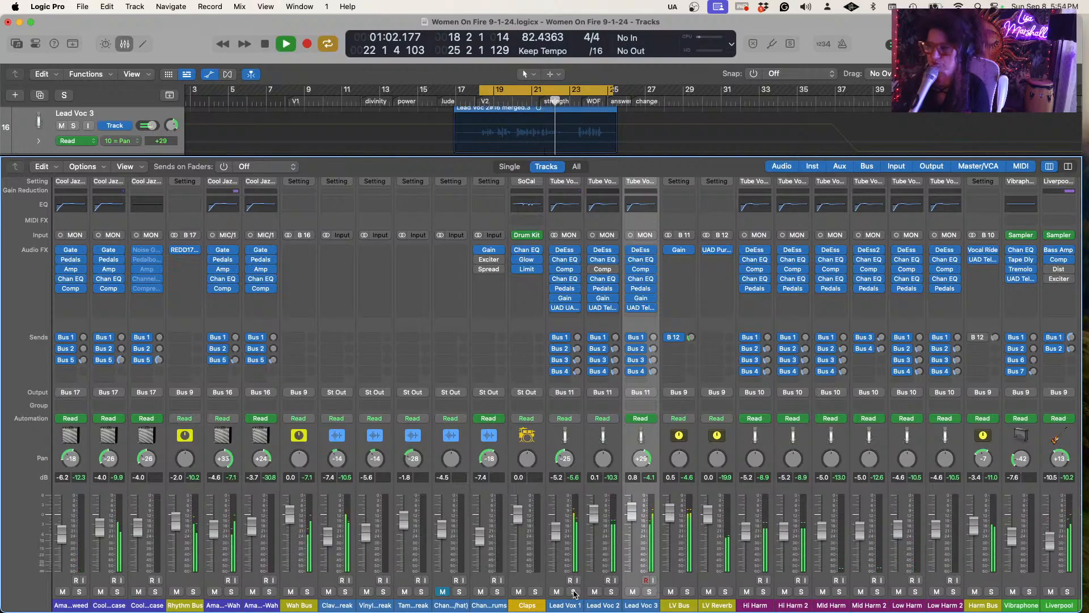
{"action": "key", "text": "space"}
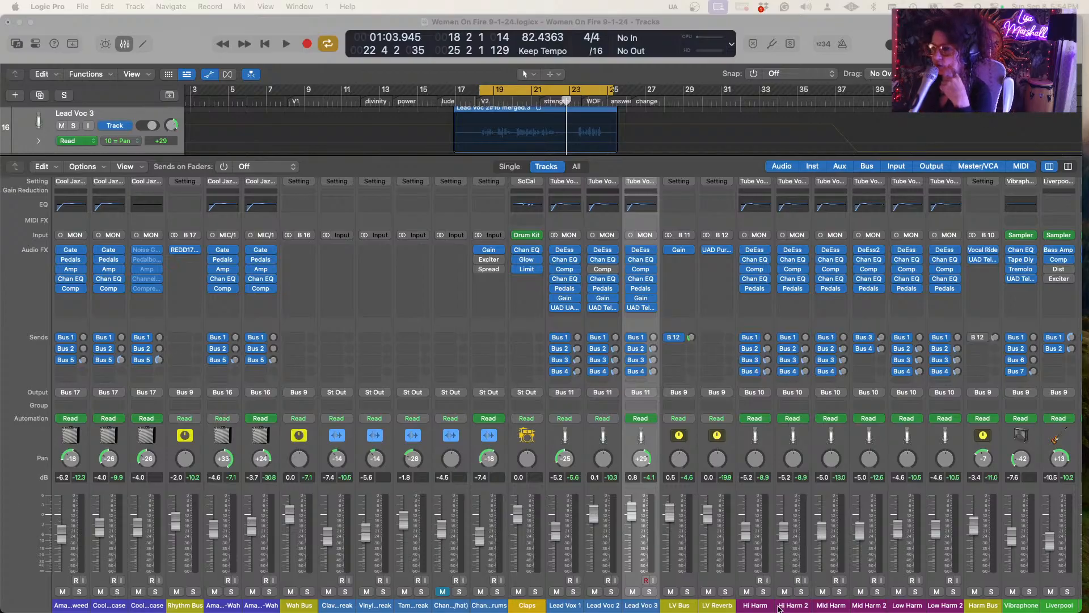
Solo the LV Bus and listen to the lead vocals at the start of the looped verse
{"action": "left_click", "coordinate": [687, 592]}
{"action": "key", "text": "space"}
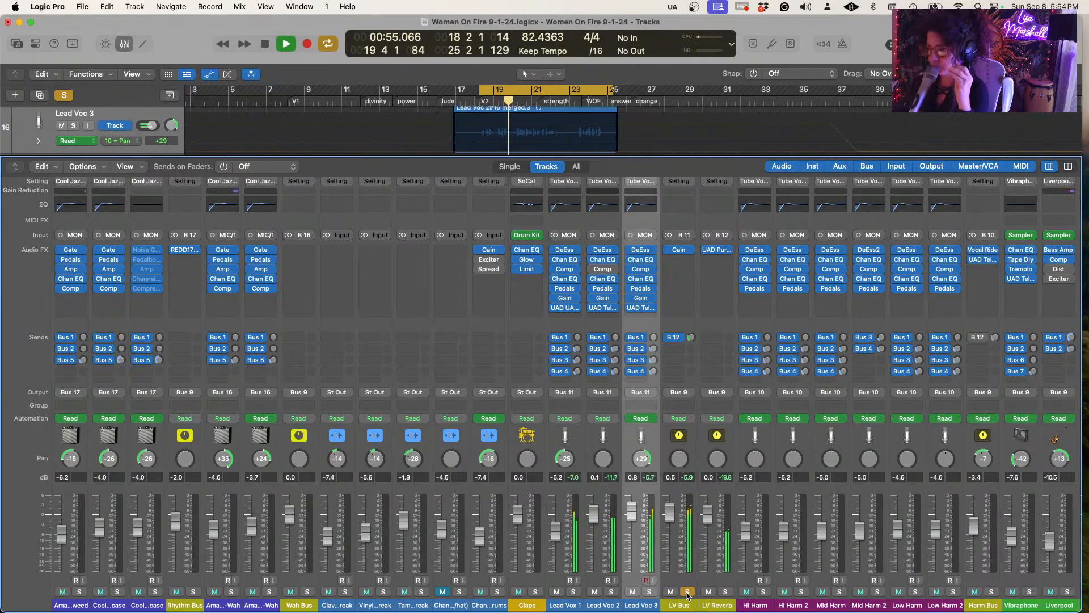
{"action": "key", "text": "space"}
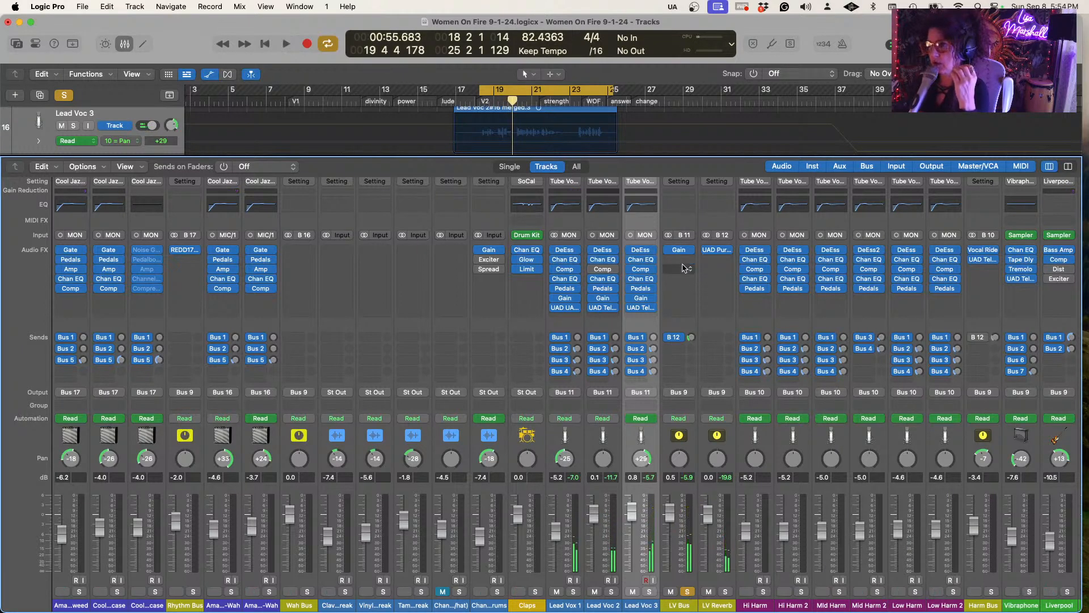
Insert the stereo Waves J37 tape plug-in on the LV Bus directly after Gain, and close its window
{"action": "left_click", "coordinate": [688, 260]}
{"action": "mouse_move", "coordinate": [717, 569]}
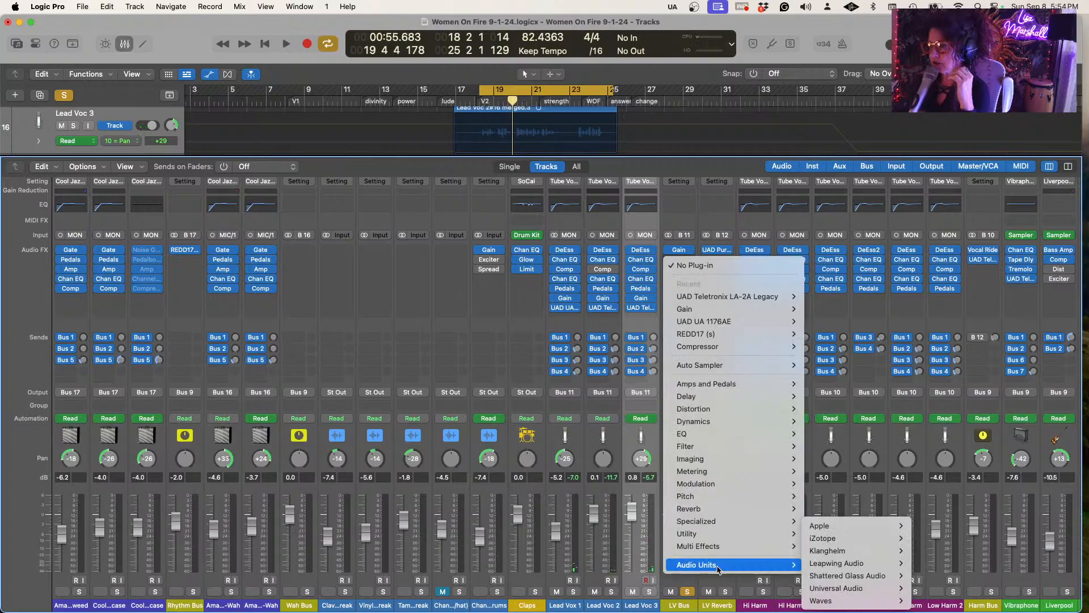
{"action": "mouse_move", "coordinate": [828, 604]}
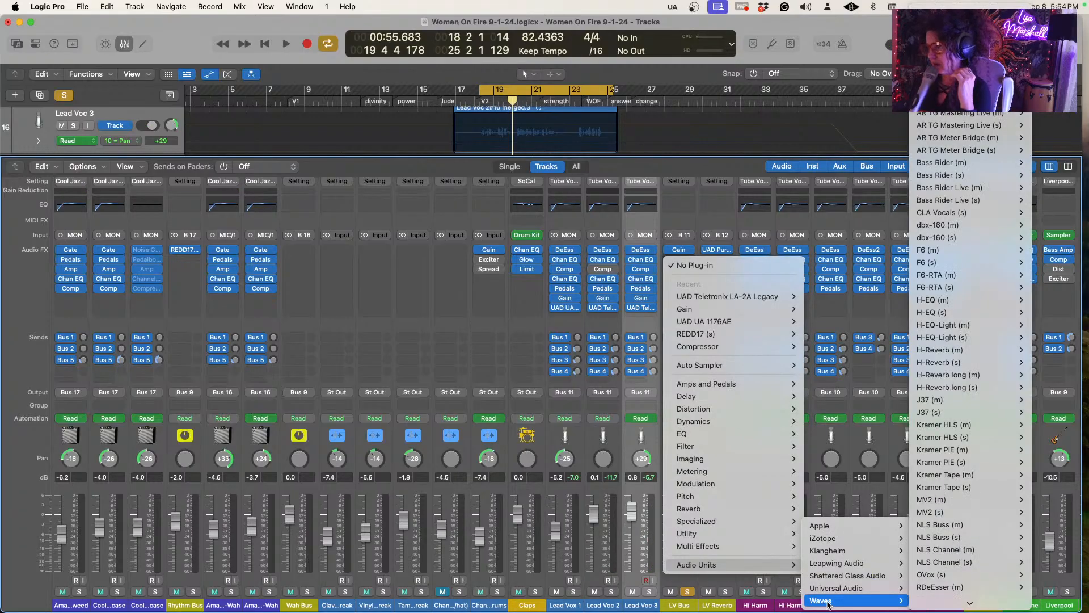
{"action": "mouse_move", "coordinate": [960, 400]}
{"action": "left_click", "coordinate": [1044, 398]}
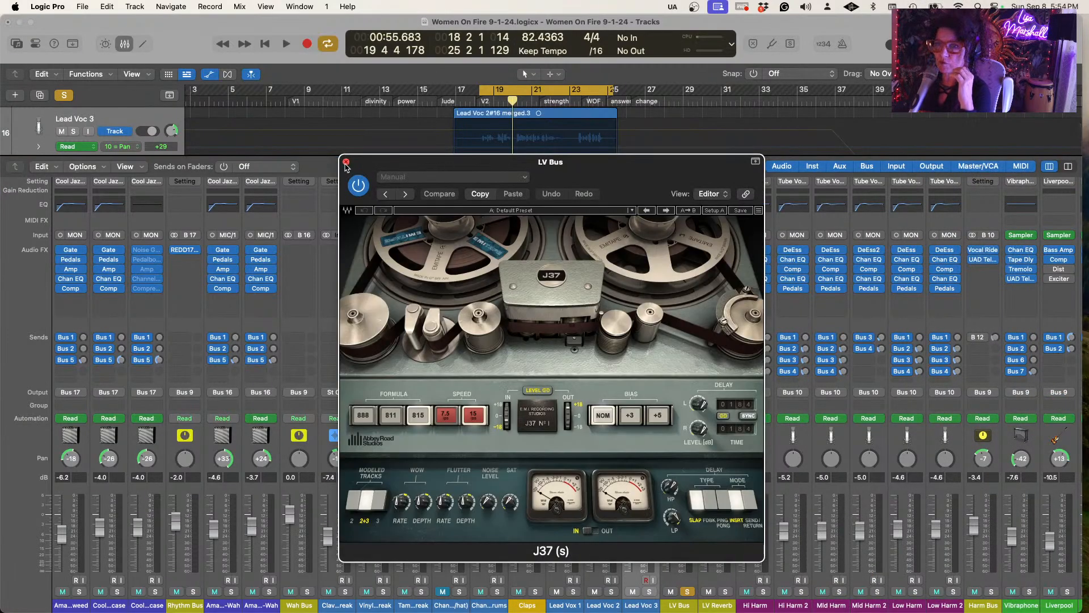
{"action": "left_click", "coordinate": [346, 163]}
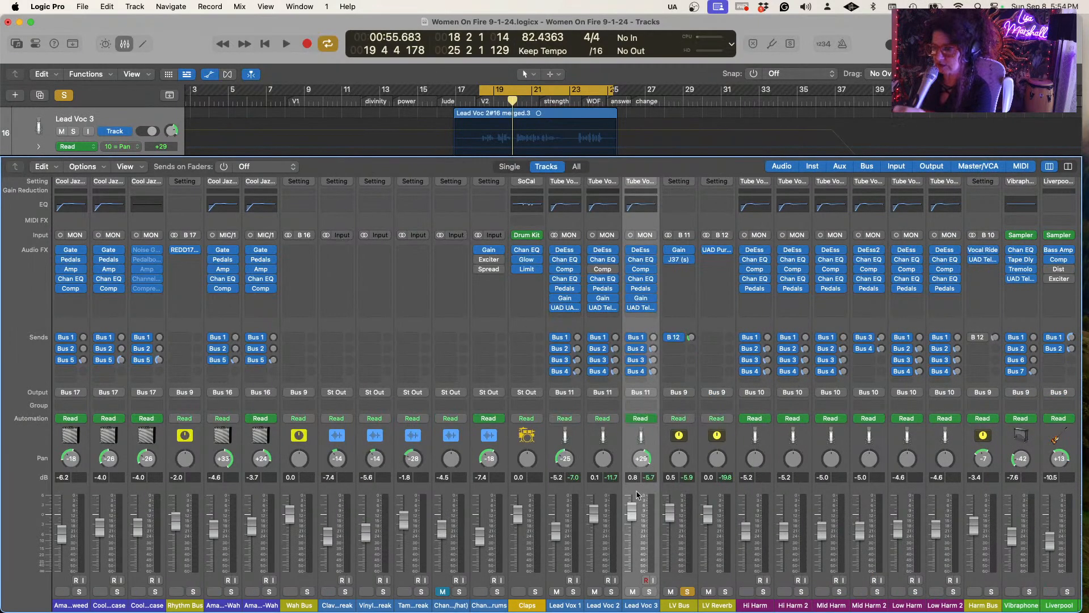
Play the looped verse and set the Gain plug-in on the LV Bus to -13.2 dB
{"action": "scroll", "coordinate": [737, 386], "scroll_direction": "right", "scroll_amount": 10}
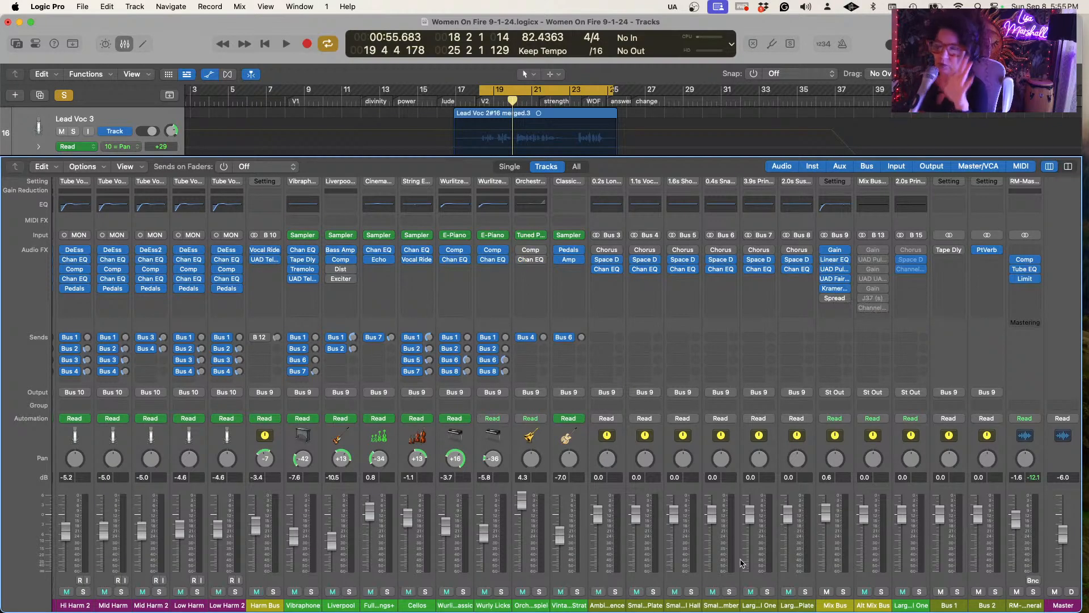
{"action": "scroll", "coordinate": [741, 563], "scroll_direction": "left", "scroll_amount": 10}
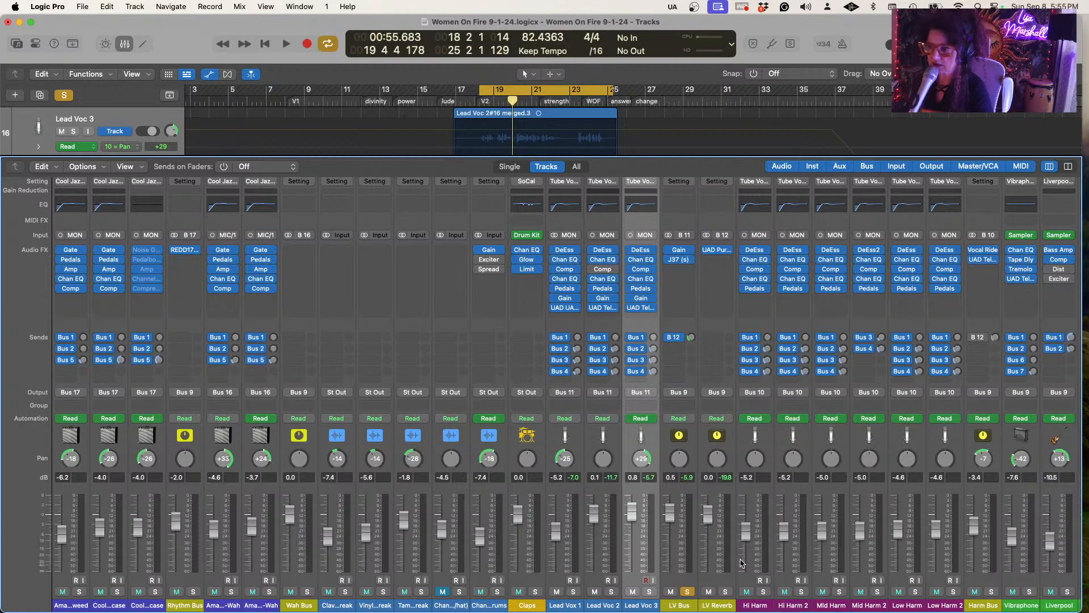
{"action": "key", "text": "space"}
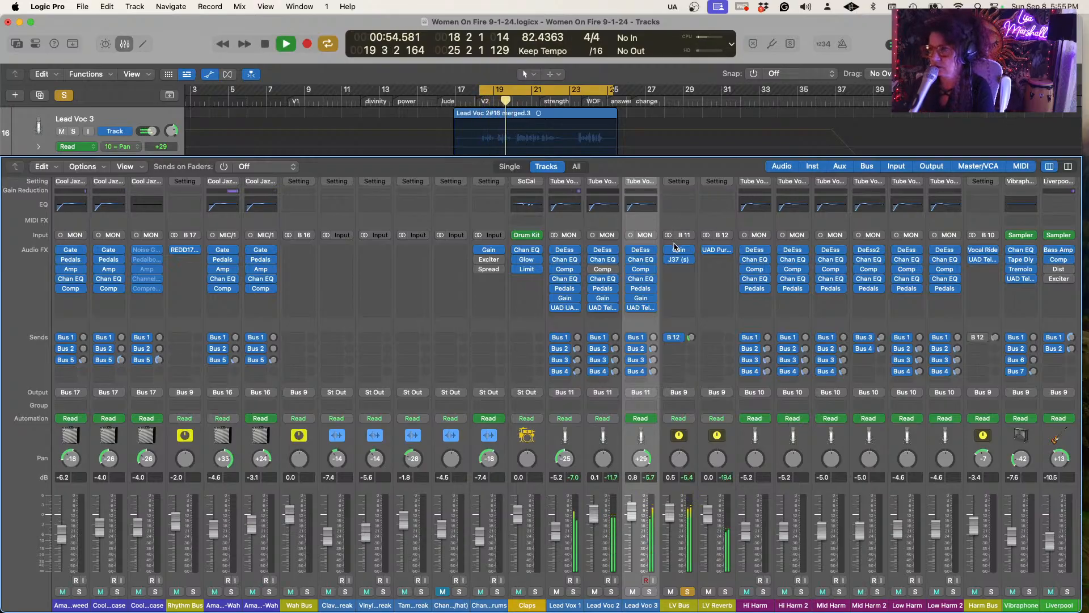
{"action": "left_click", "coordinate": [679, 250]}
{"action": "left_click_drag", "start_coordinate": [414, 284], "coordinate": [417, 296]}
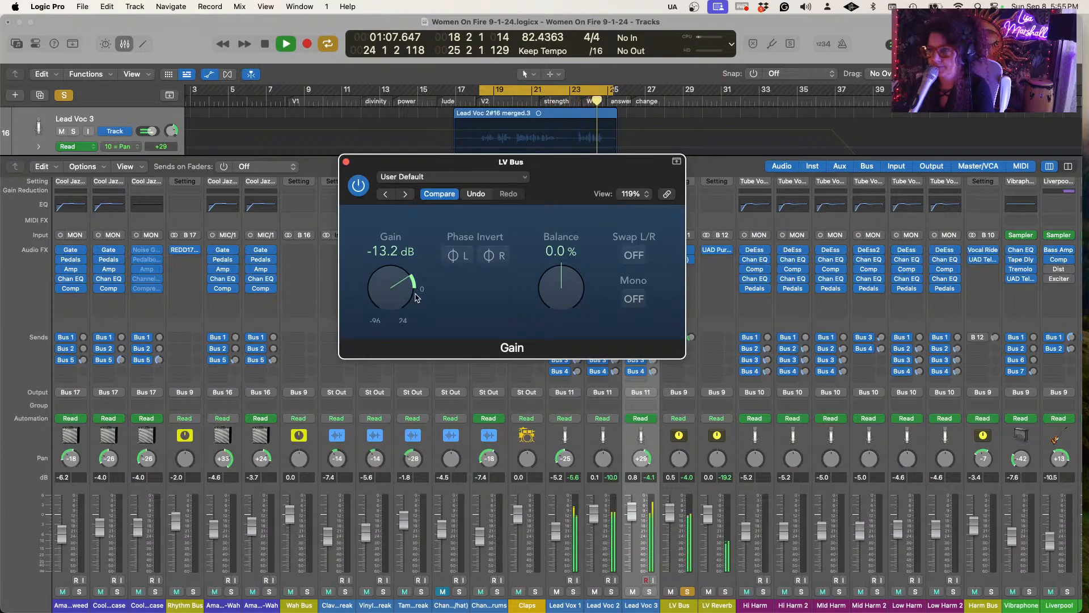
{"action": "left_click", "coordinate": [346, 162]}
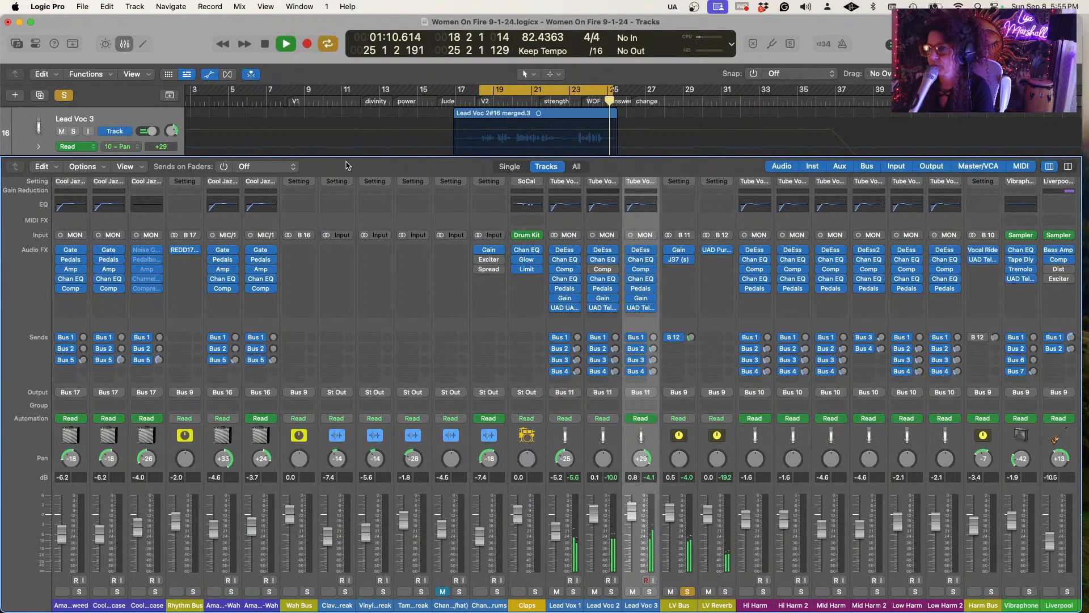
Set the J37's input level on the LV Bus to 3.1 dB while listening to the loop, and close the plug-in
{"action": "left_click", "coordinate": [679, 260]}
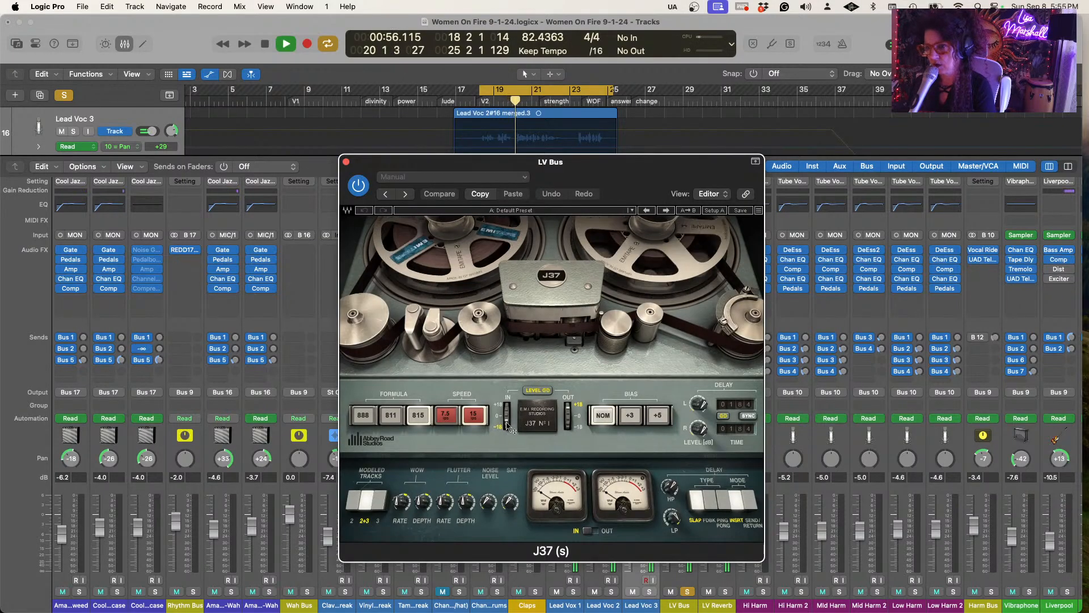
{"action": "mouse_move", "coordinate": [508, 425]}
{"action": "left_click_drag", "start_coordinate": [507, 426], "coordinate": [510, 370]}
{"action": "left_click_drag", "start_coordinate": [508, 426], "coordinate": [509, 397]}
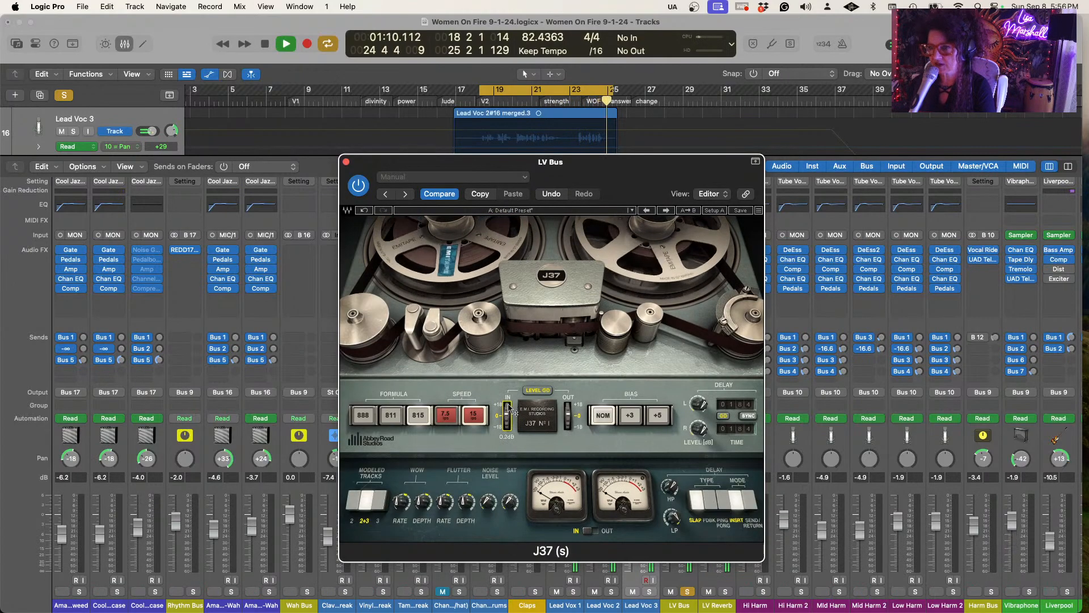
{"action": "key", "text": "space"}
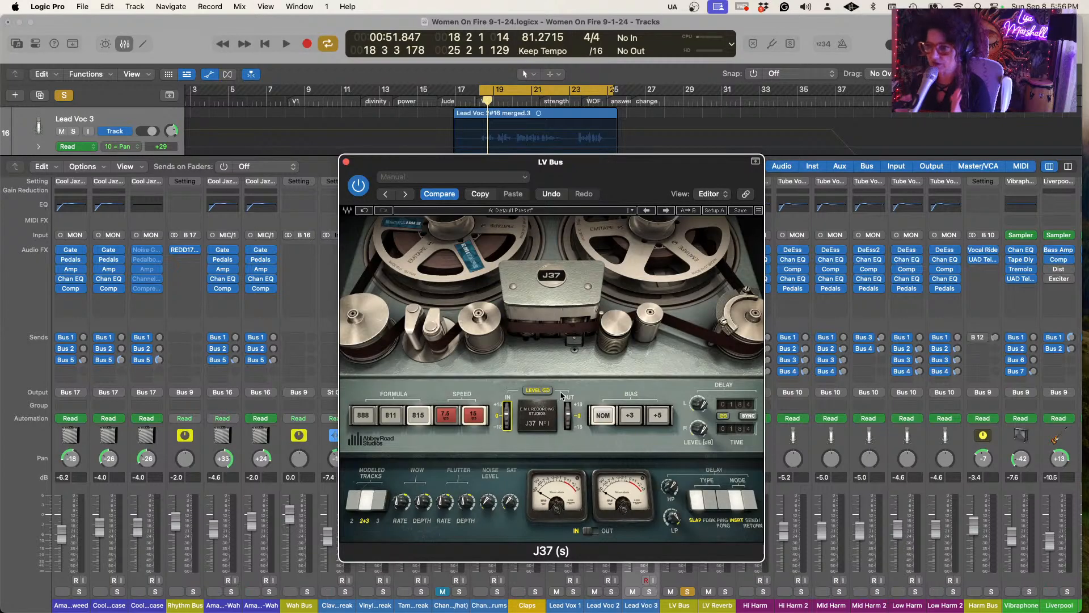
{"action": "key", "text": "space"}
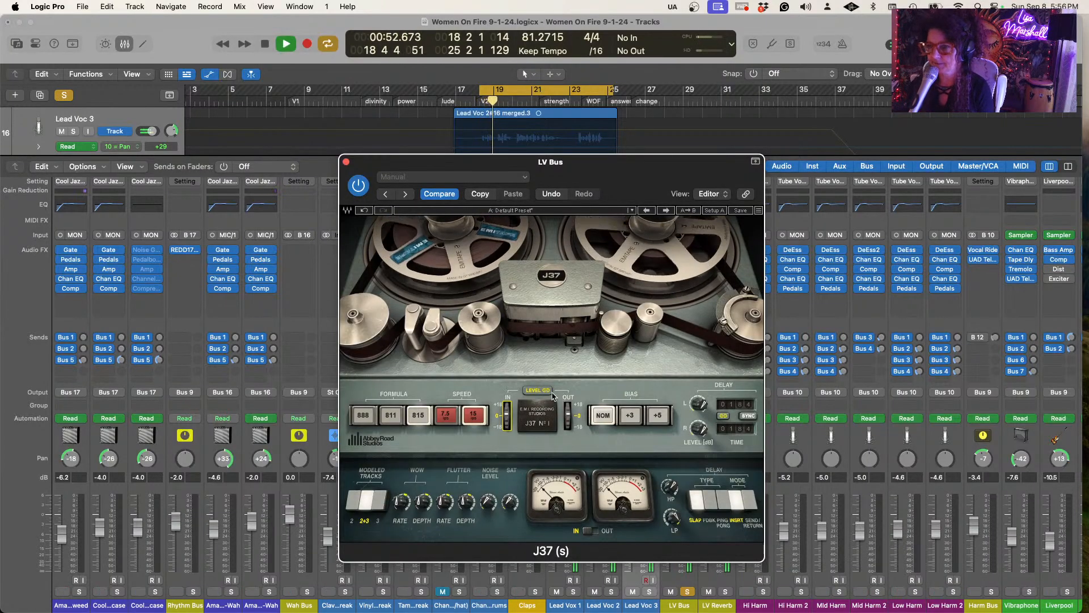
{"action": "mouse_move", "coordinate": [506, 417]}
{"action": "left_click_drag", "start_coordinate": [508, 418], "coordinate": [507, 386]}
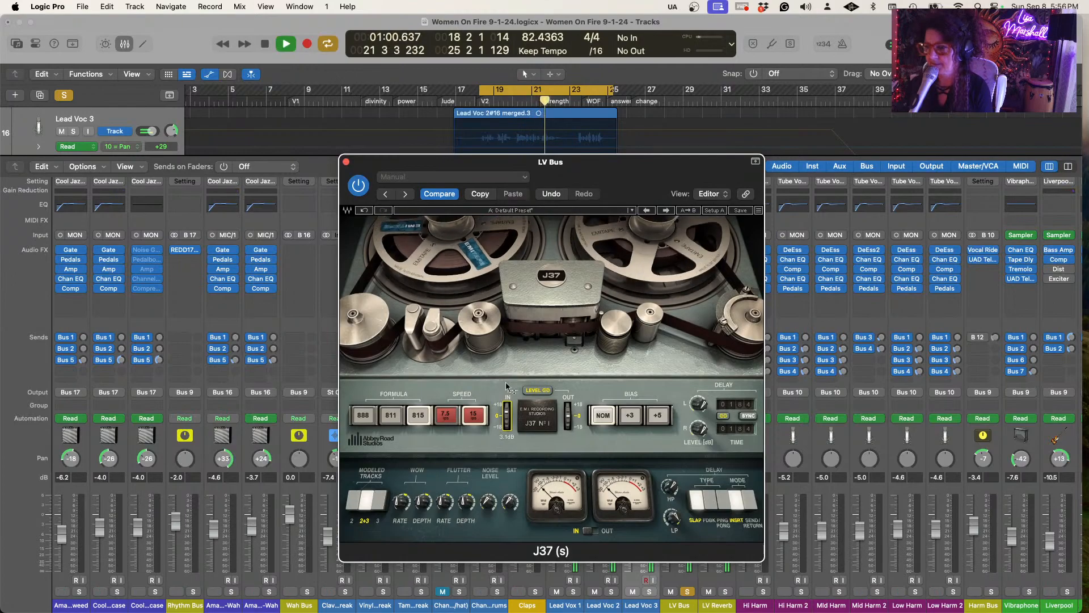
{"action": "key", "text": "space"}
{"action": "left_click", "coordinate": [346, 163]}
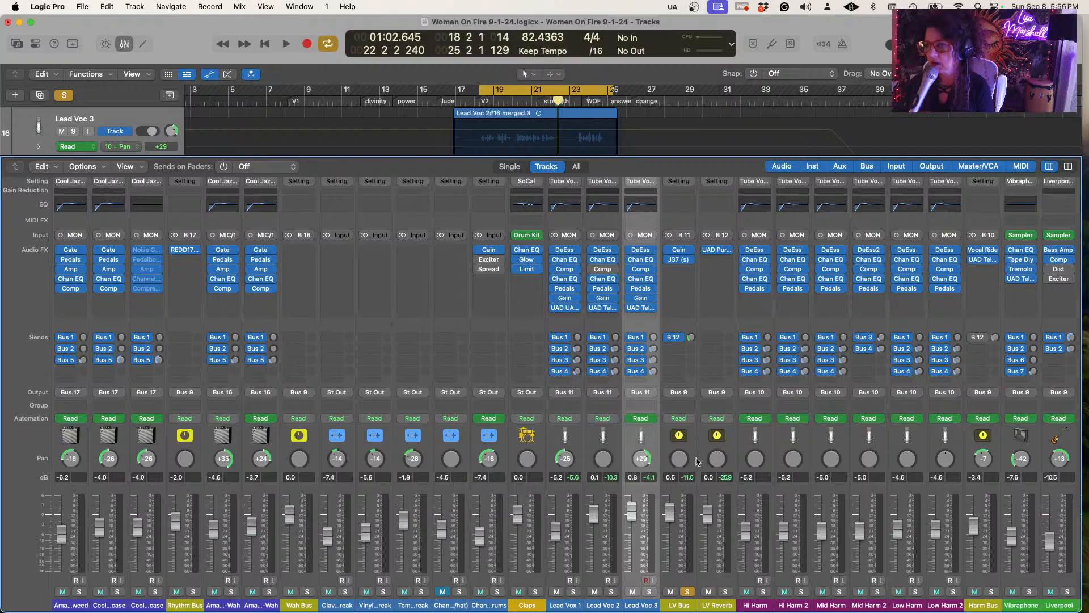
Add a second send on the LV Bus, routed to Bus 18
{"action": "scroll", "coordinate": [697, 461], "scroll_direction": "right", "scroll_amount": 10}
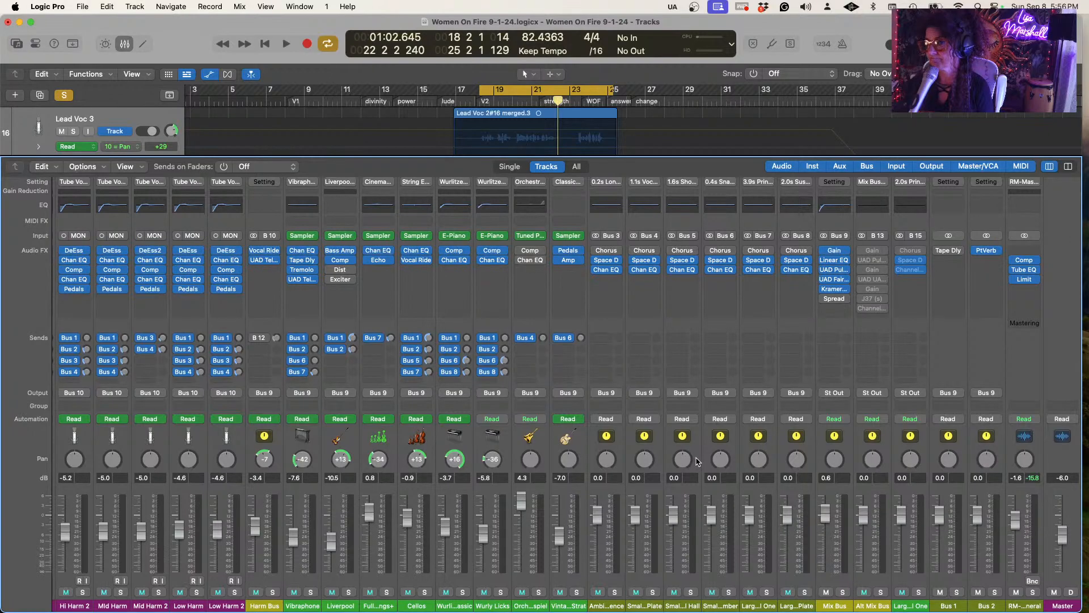
{"action": "scroll", "coordinate": [698, 461], "scroll_direction": "left", "scroll_amount": 10}
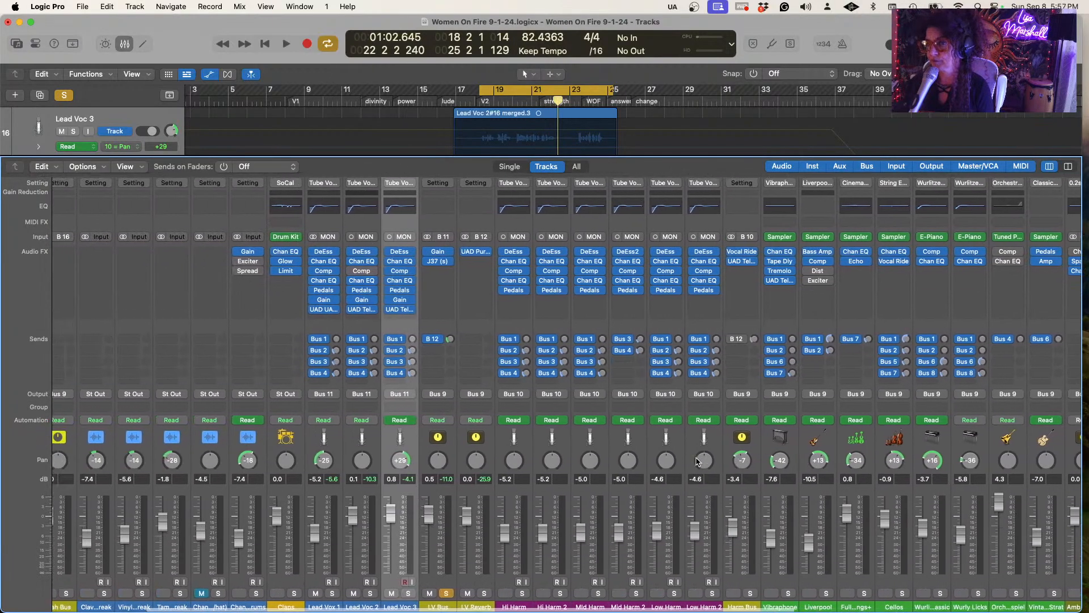
{"action": "scroll", "coordinate": [697, 460], "scroll_direction": "left", "scroll_amount": 2}
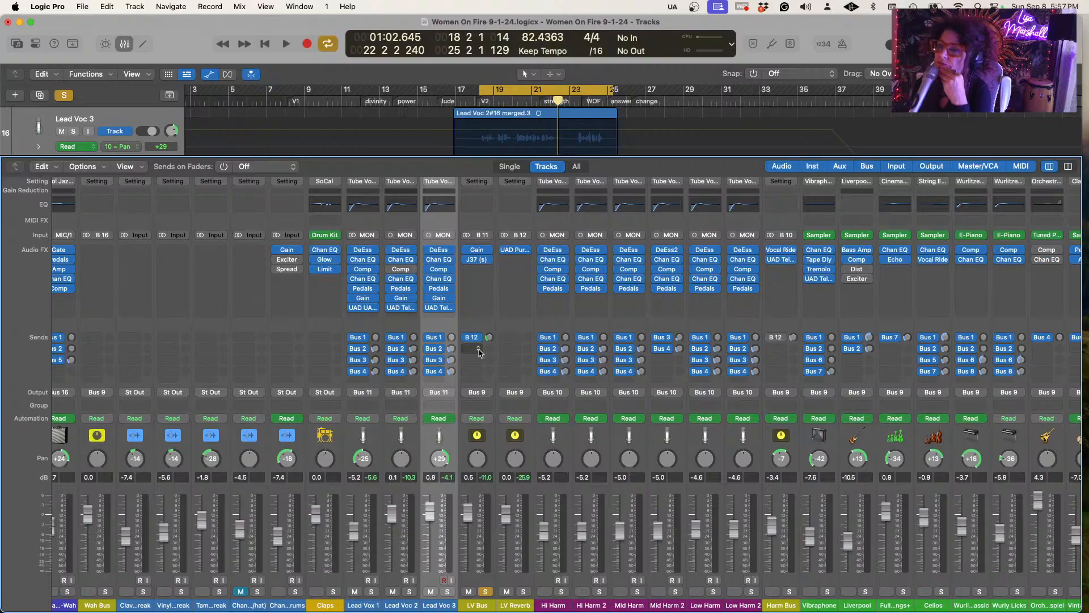
{"action": "left_click", "coordinate": [479, 349]}
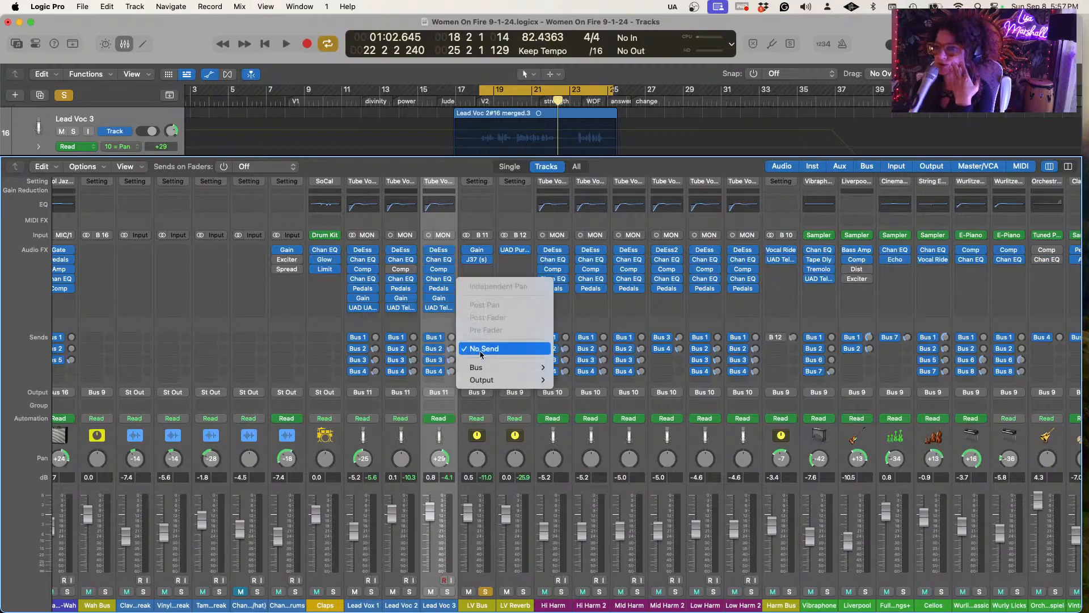
{"action": "mouse_move", "coordinate": [492, 371]}
{"action": "left_click", "coordinate": [598, 334]}
Rename the new aux channel fed by Bus 18 as LV Tape bus
{"action": "scroll", "coordinate": [794, 497], "scroll_direction": "right", "scroll_amount": 10}
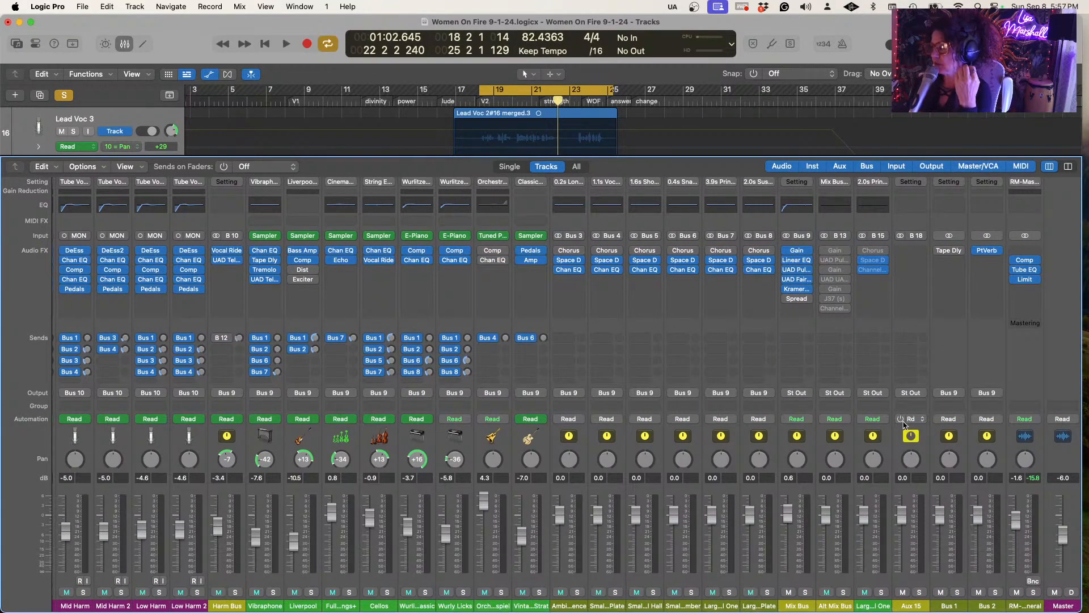
{"action": "double_click", "coordinate": [912, 607]}
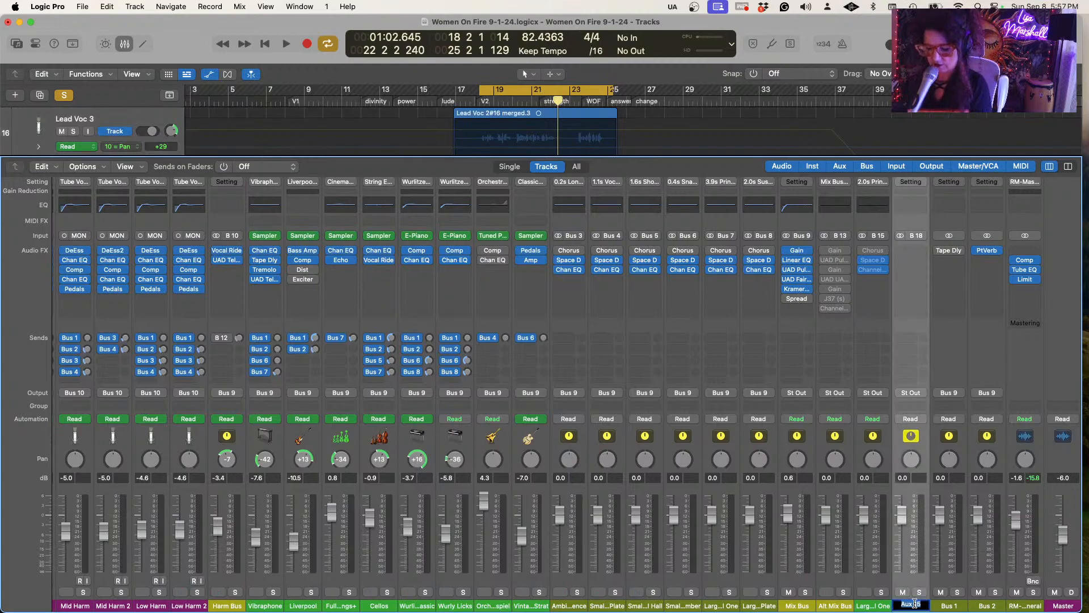
{"action": "type", "text": "Tape"}
{"action": "key", "text": "BackSpace"}
{"action": "key", "text": "BackSpace"}
{"action": "key", "text": "BackSpace"}
{"action": "key", "text": "BackSpace"}
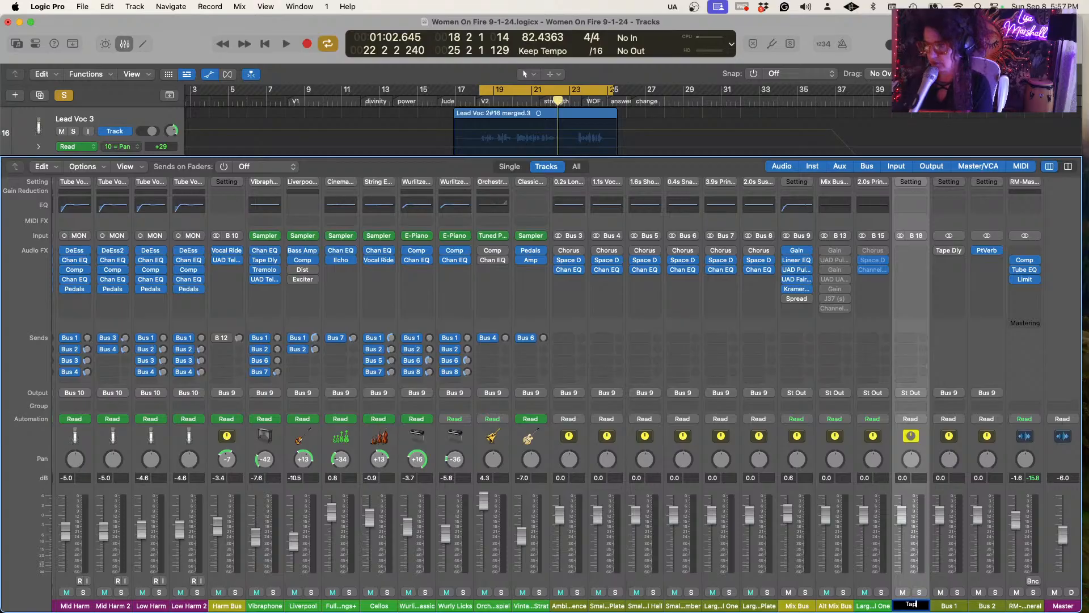
{"action": "type", "text": "LV"}
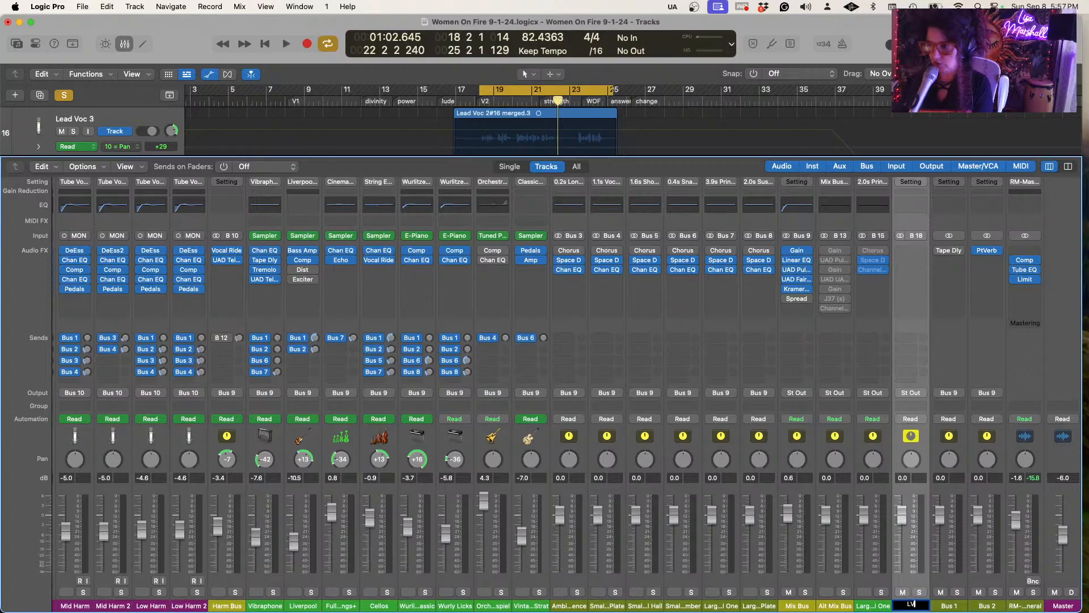
{"action": "type", "text": " Tape bus"}
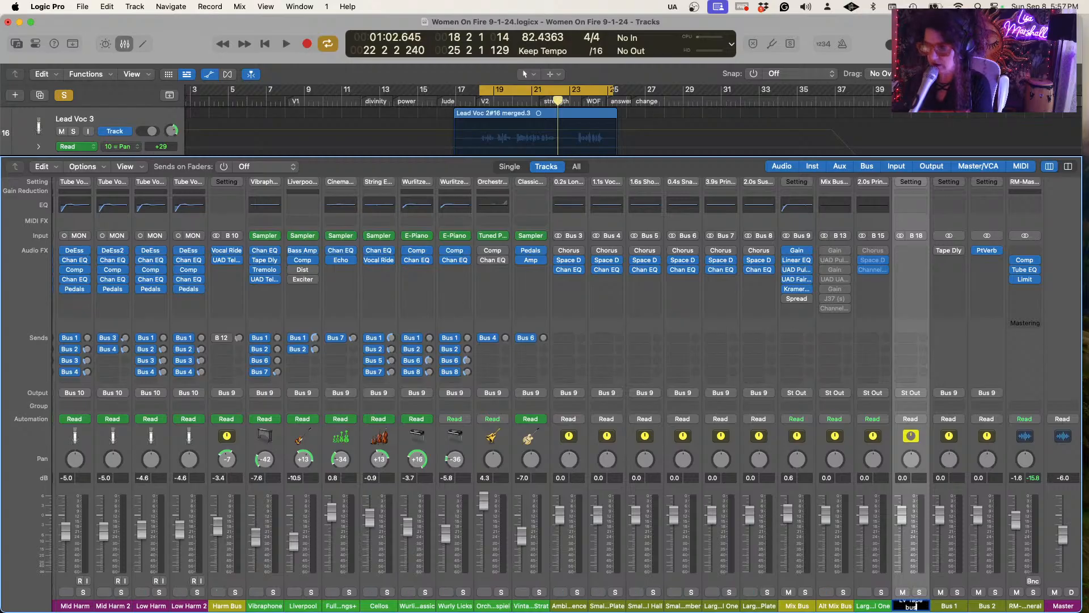
{"action": "key", "text": "Return"}
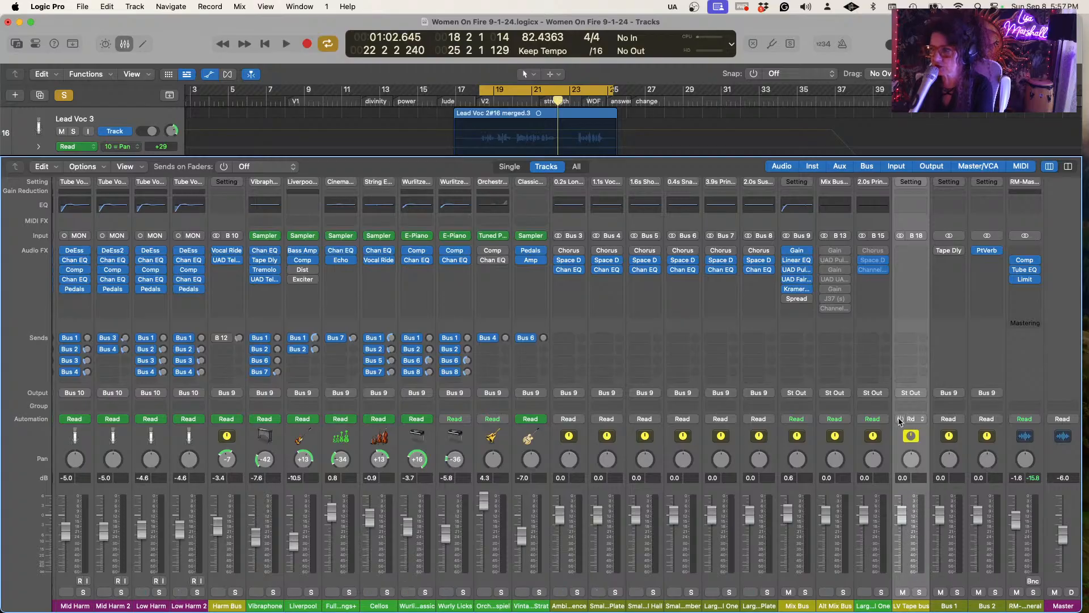
Create an arrangement track for the LV Tape bus aux and locate its channel strip beside the Rhythm Bus
{"action": "key", "text": "super+z"}
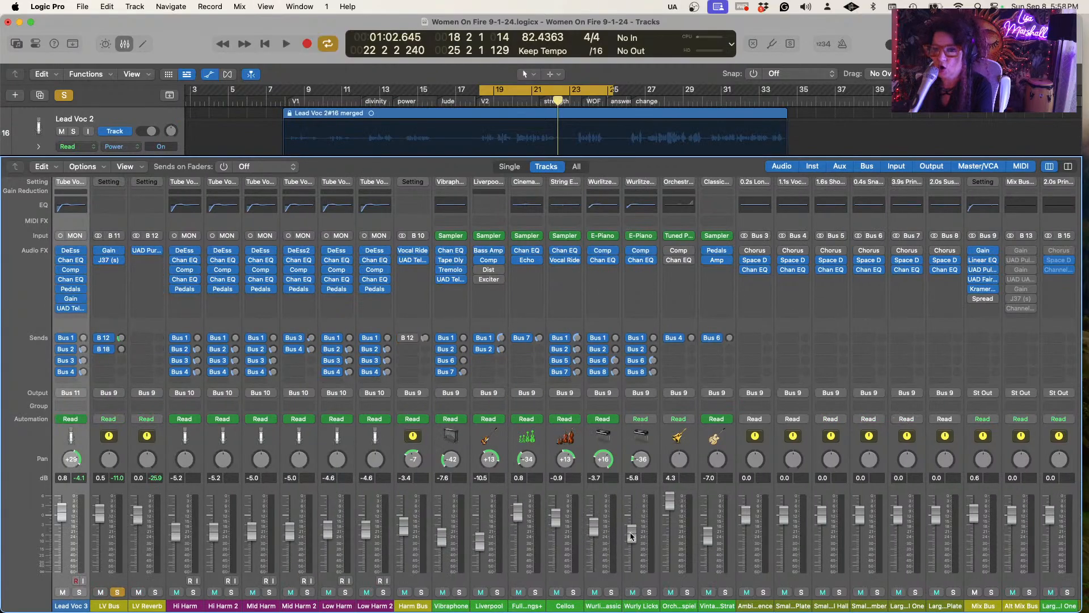
{"action": "scroll", "coordinate": [631, 536], "scroll_direction": "left", "scroll_amount": 5}
{"action": "scroll", "coordinate": [631, 535], "scroll_direction": "left", "scroll_amount": 5}
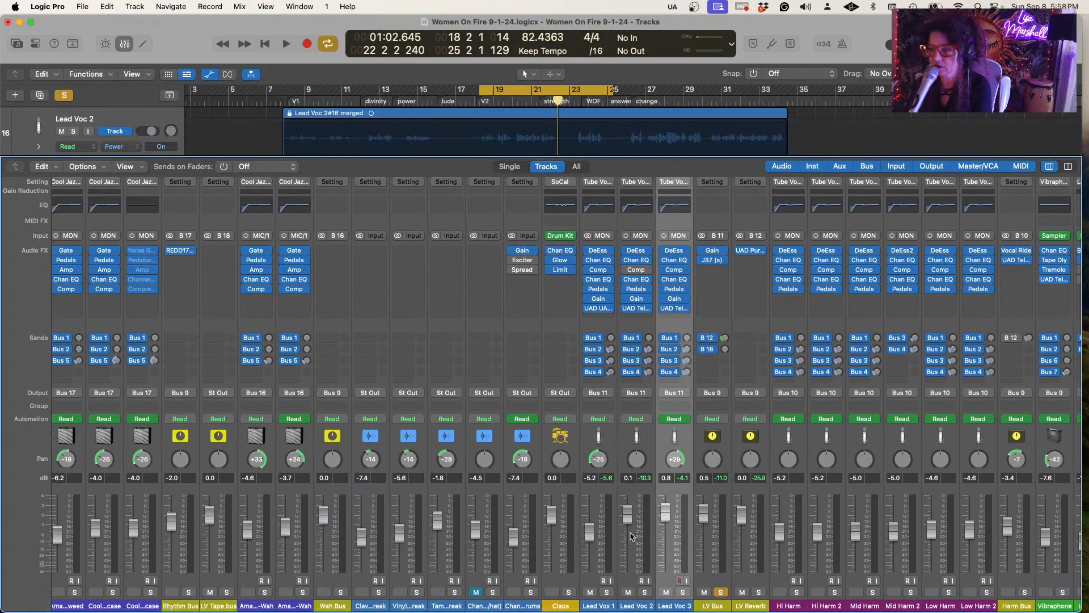
{"action": "scroll", "coordinate": [632, 537], "scroll_direction": "right", "scroll_amount": 1}
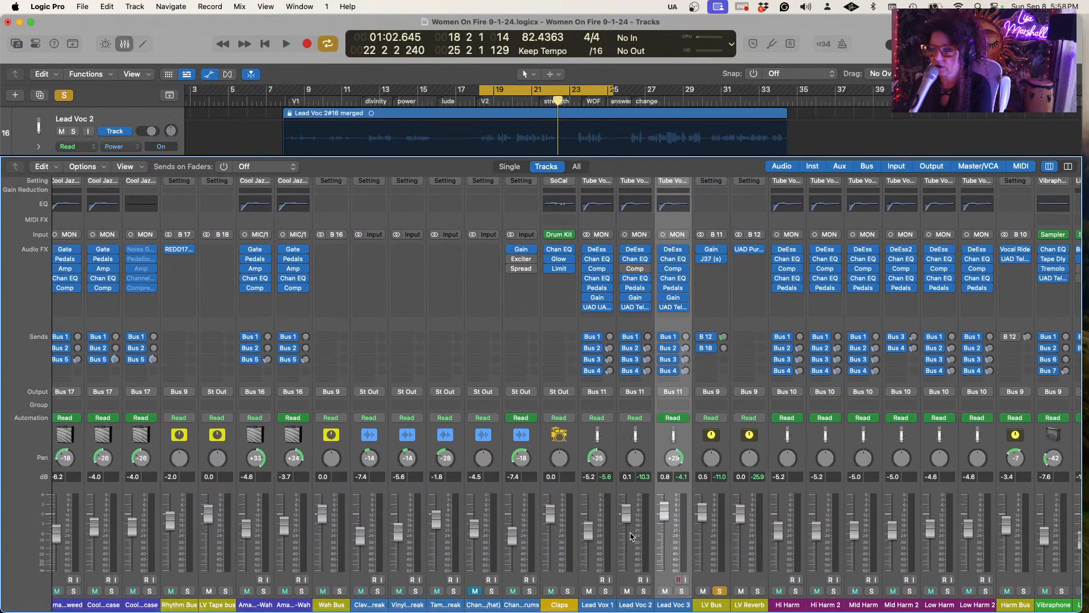
{"action": "scroll", "coordinate": [630, 536], "scroll_direction": "up", "scroll_amount": 1}
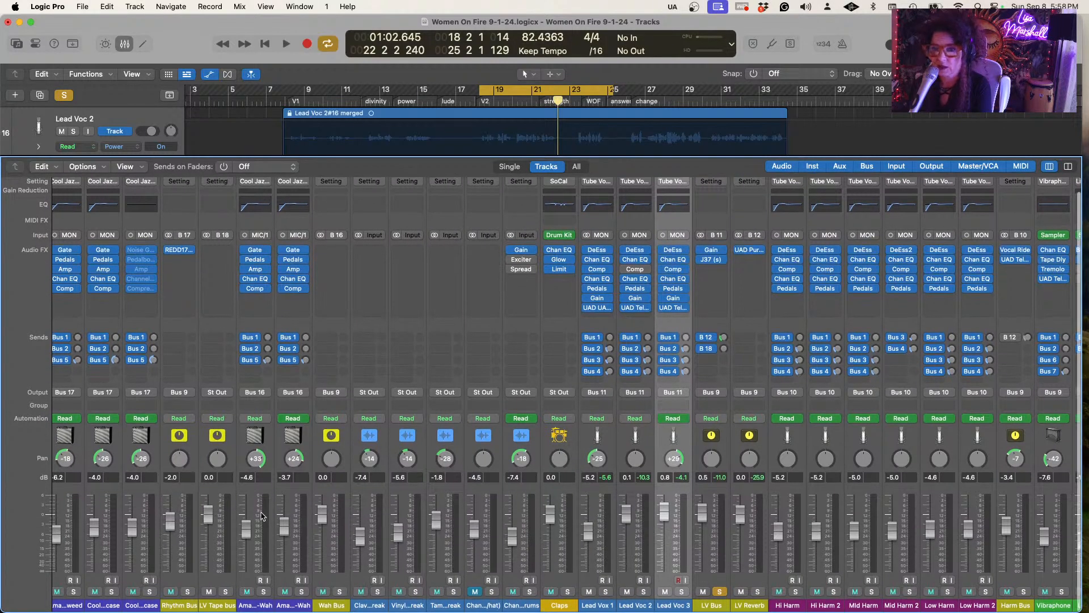
Select the LV Tape bus, hide the mixer, and move its track directly below the LV Bus in the track list
{"action": "left_click", "coordinate": [223, 497]}
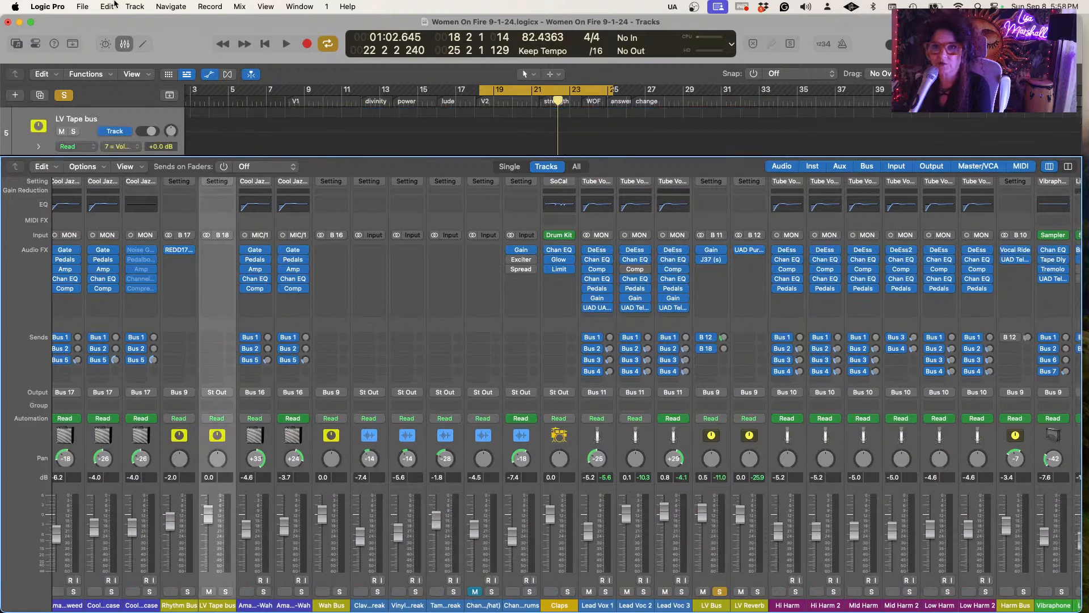
{"action": "left_click", "coordinate": [125, 48]}
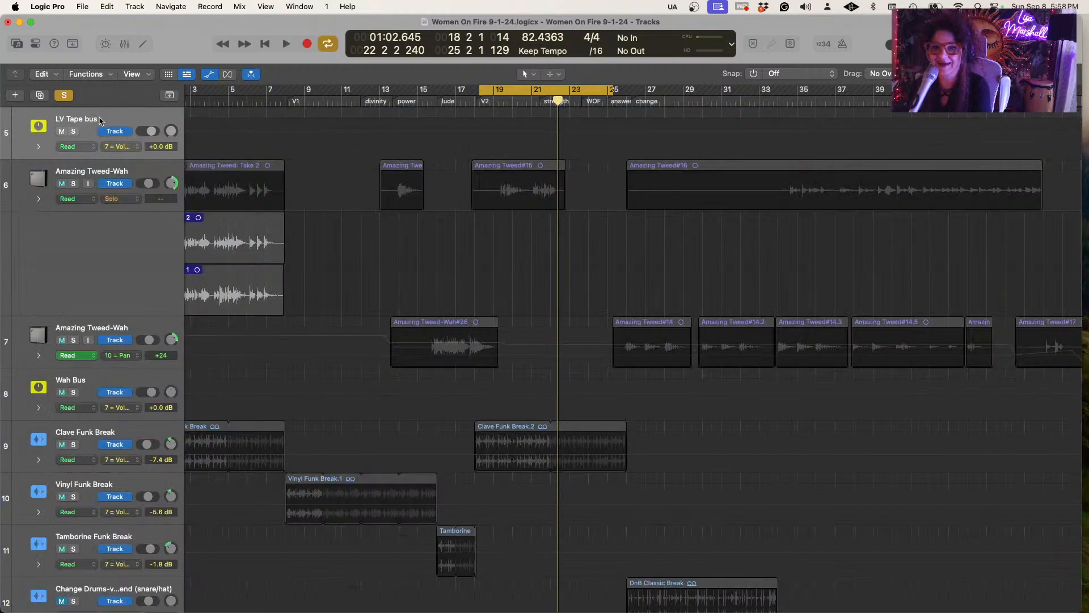
{"action": "scroll", "coordinate": [99, 121], "scroll_direction": "up", "scroll_amount": 5}
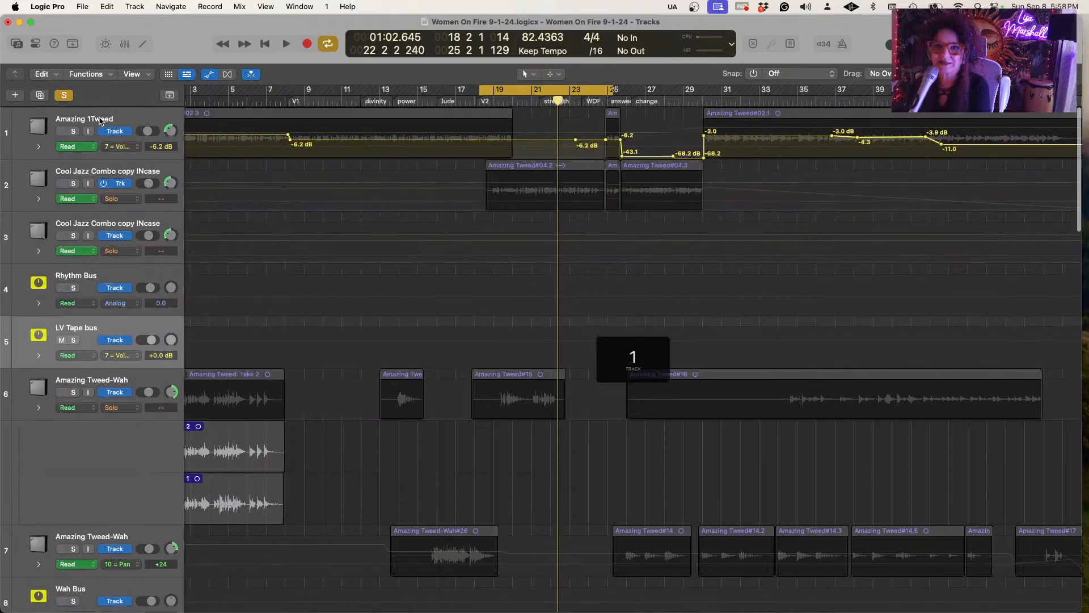
{"action": "left_click_drag", "start_coordinate": [120, 324], "coordinate": [120, 556]}
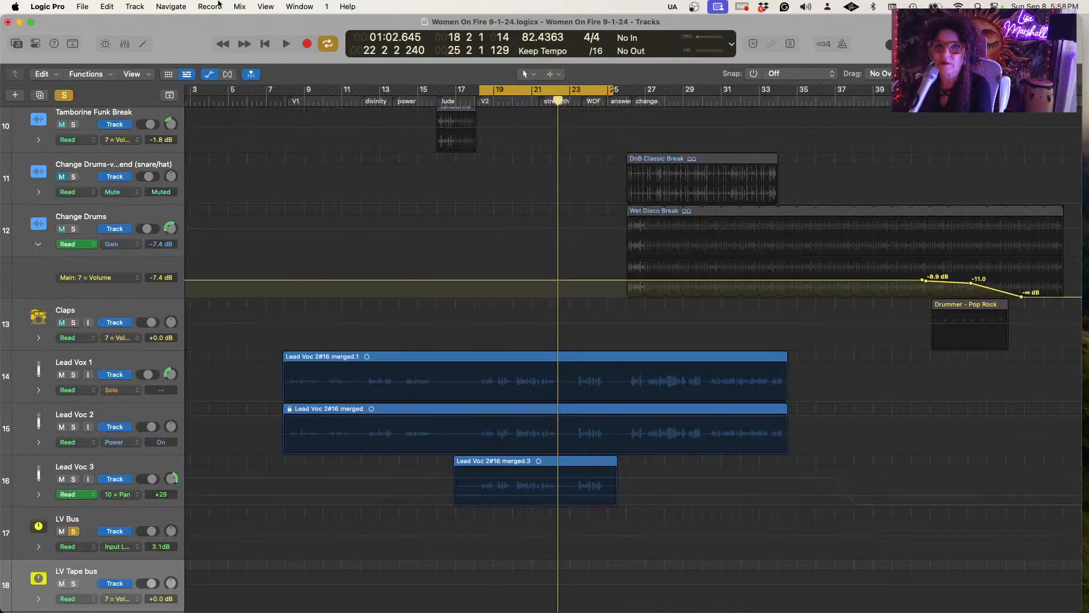
Copy the J37 tape plug-in from the LV Bus to the LV Tape bus and check its settings
{"action": "left_click", "coordinate": [125, 45]}
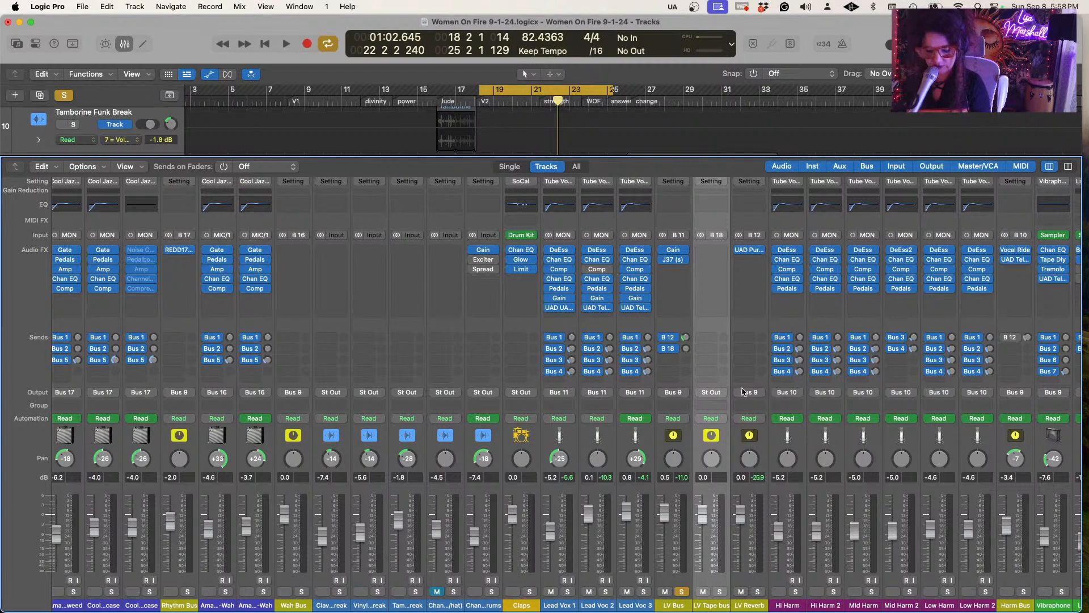
{"action": "left_click_drag", "start_coordinate": [673, 259], "coordinate": [714, 253]}
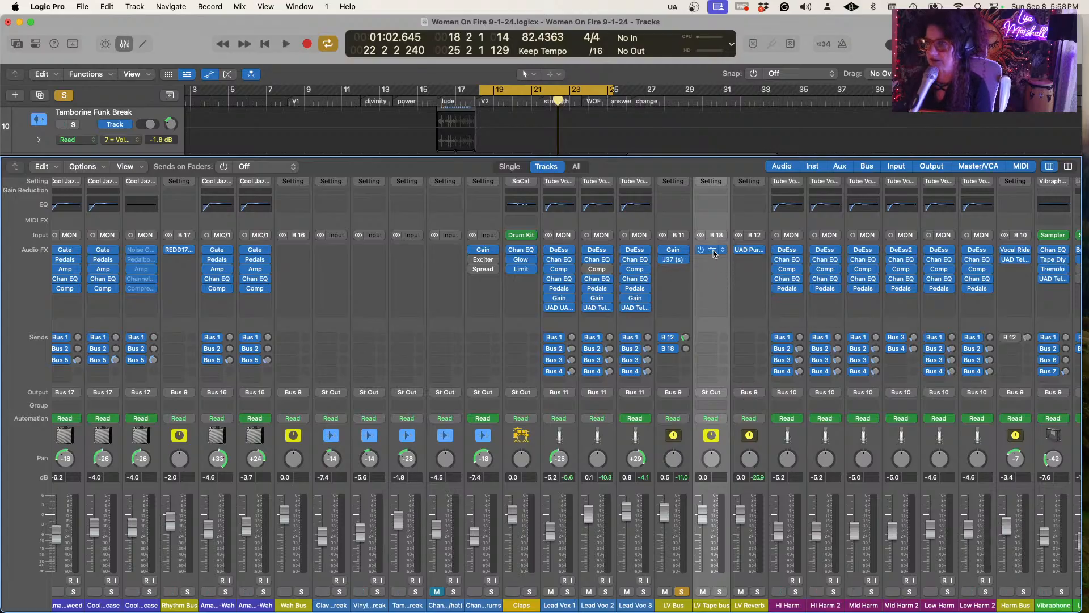
{"action": "left_click", "coordinate": [711, 250]}
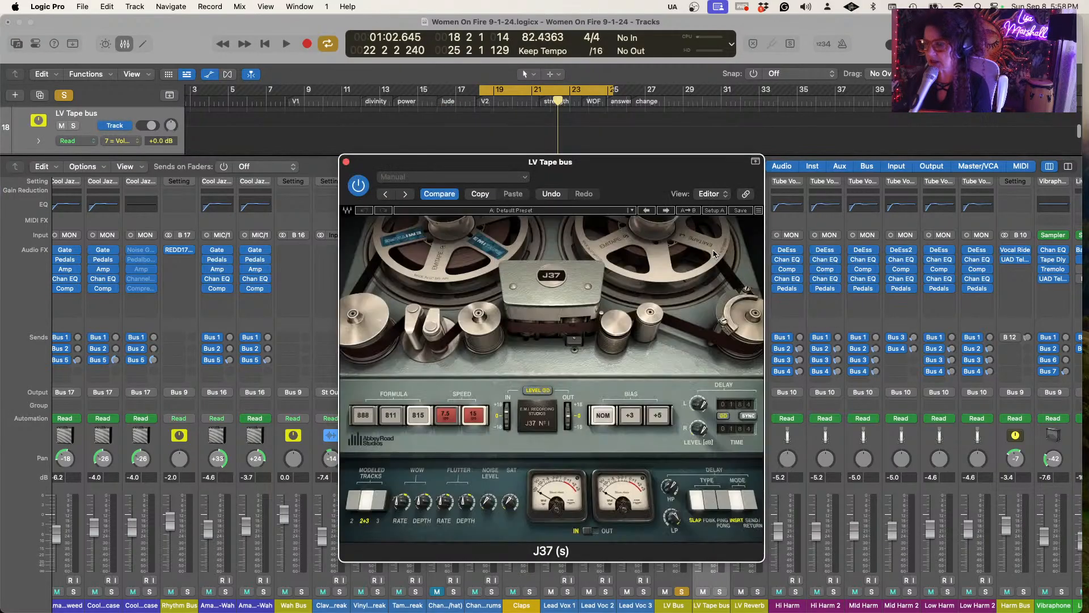
{"action": "left_click", "coordinate": [346, 163]}
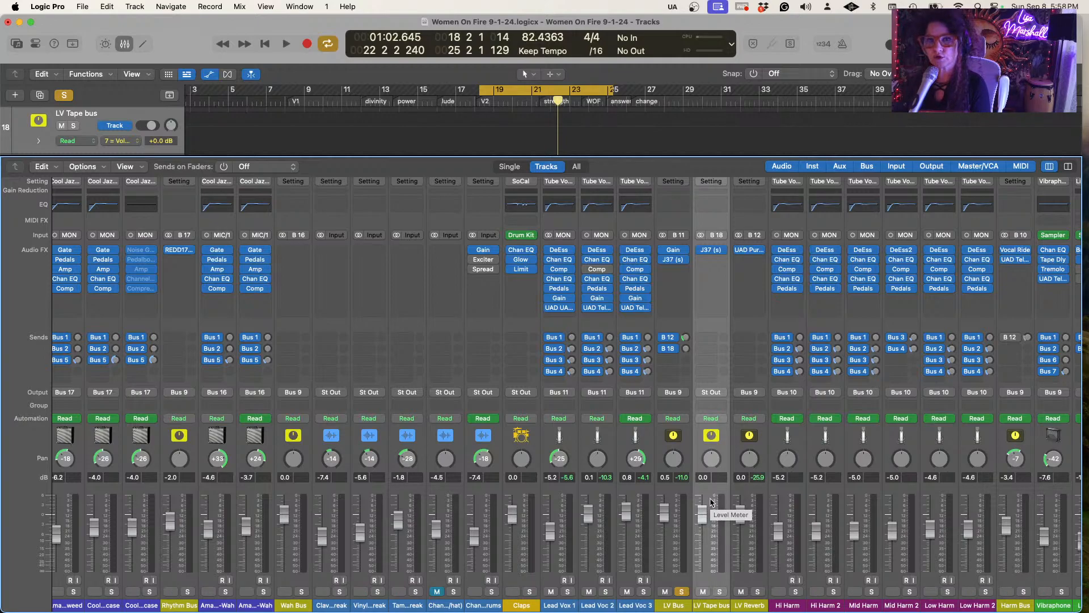
Hide the mixer and display the LV Tape bus track's absolute volume automation
{"action": "left_click", "coordinate": [126, 44]}
{"action": "scroll", "coordinate": [242, 143], "scroll_direction": "up", "scroll_amount": 3}
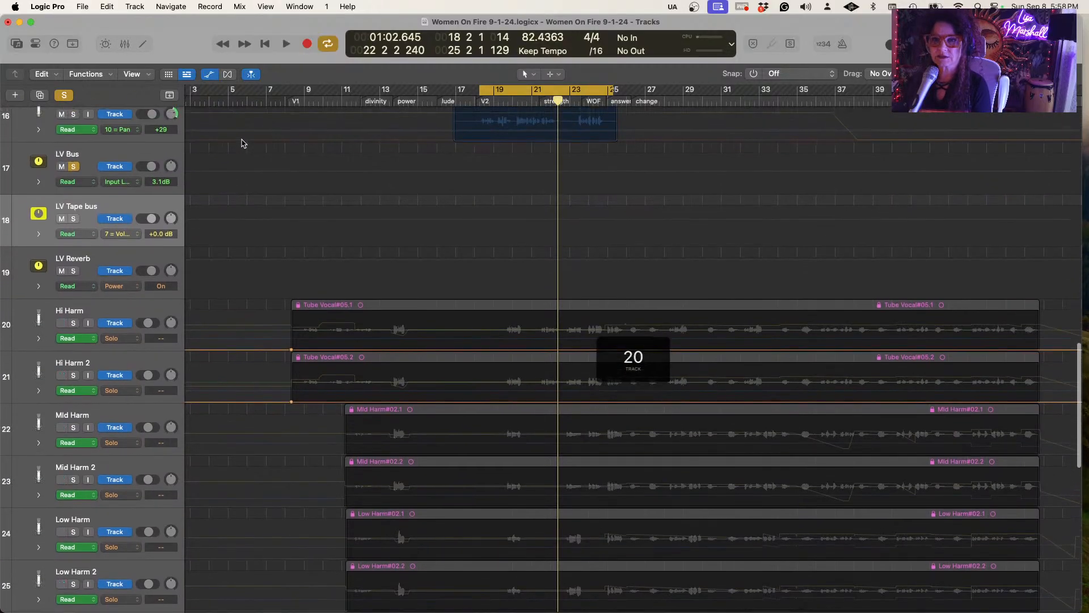
{"action": "left_click", "coordinate": [138, 236]}
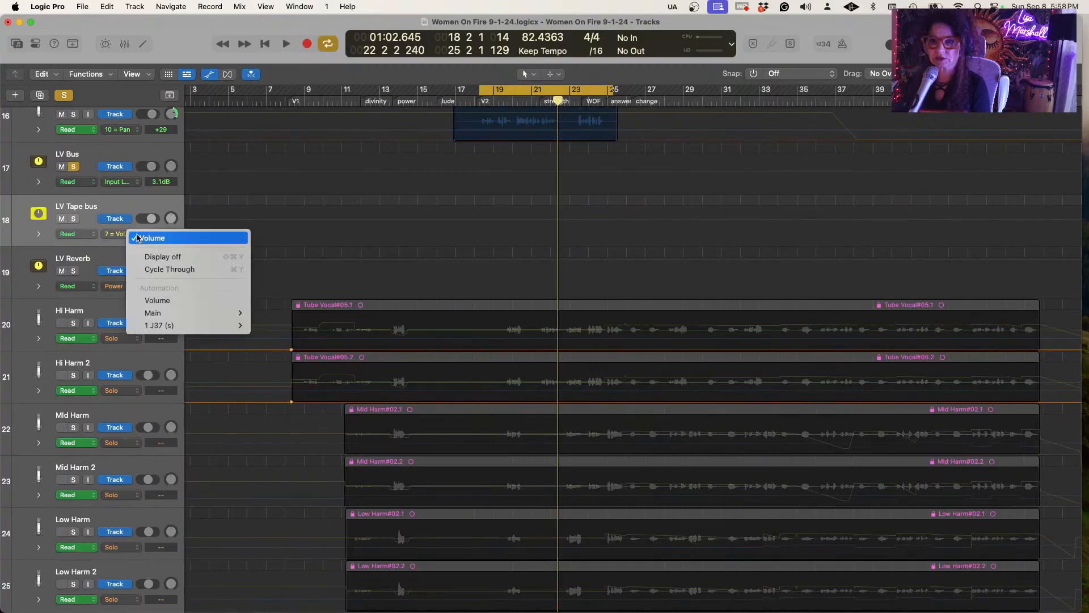
{"action": "mouse_move", "coordinate": [233, 313]}
{"action": "mouse_move", "coordinate": [306, 313]}
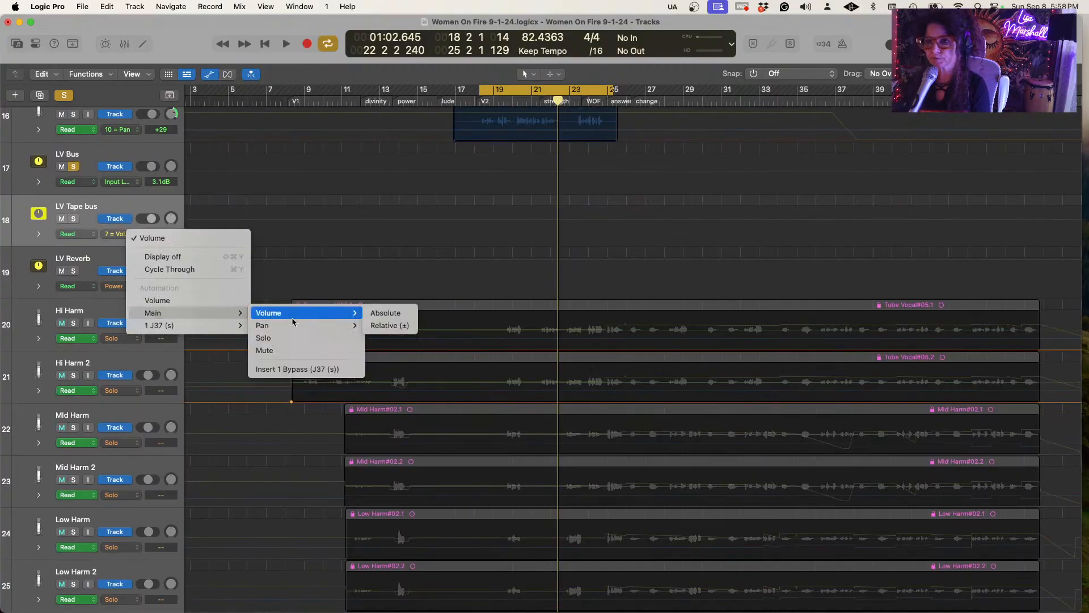
{"action": "left_click", "coordinate": [380, 313]}
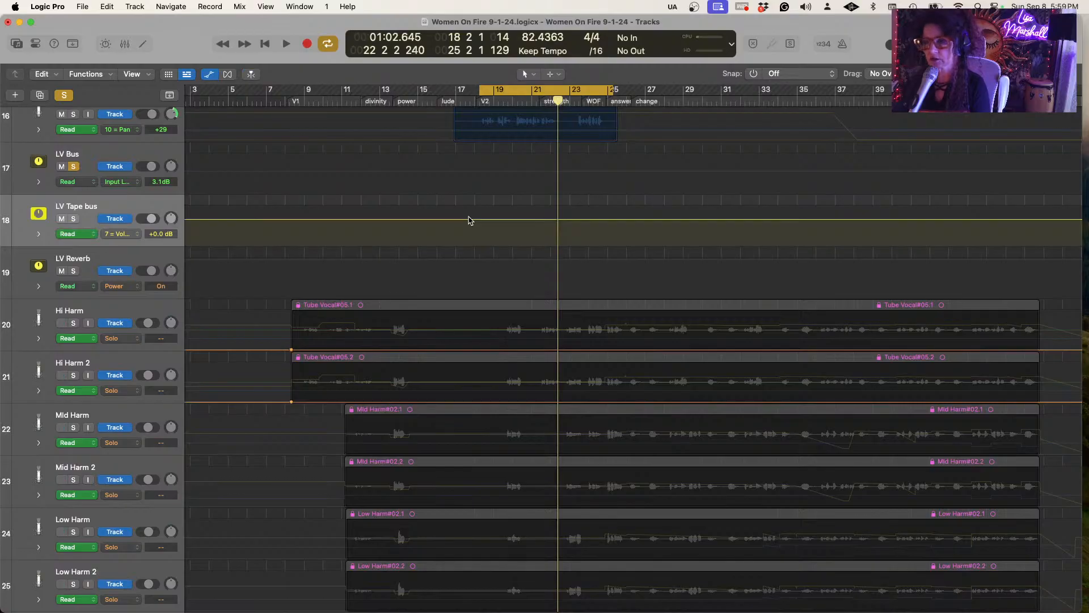
Play back the layered lead vocals briefly in the verse 2 cycle range
{"action": "scroll", "coordinate": [468, 221], "scroll_direction": "up", "scroll_amount": 3}
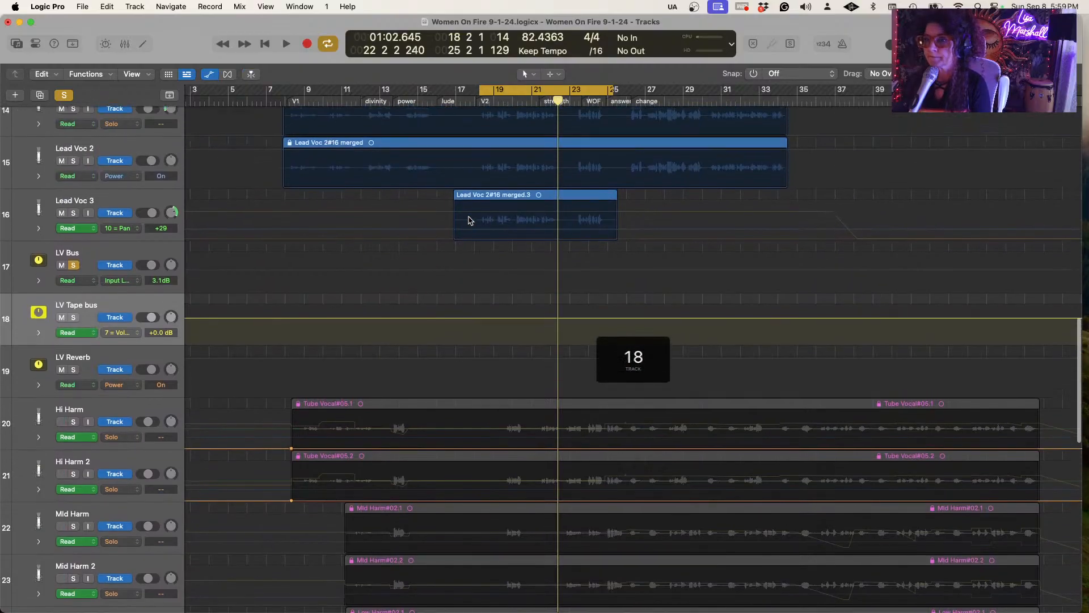
{"action": "key", "text": "space"}
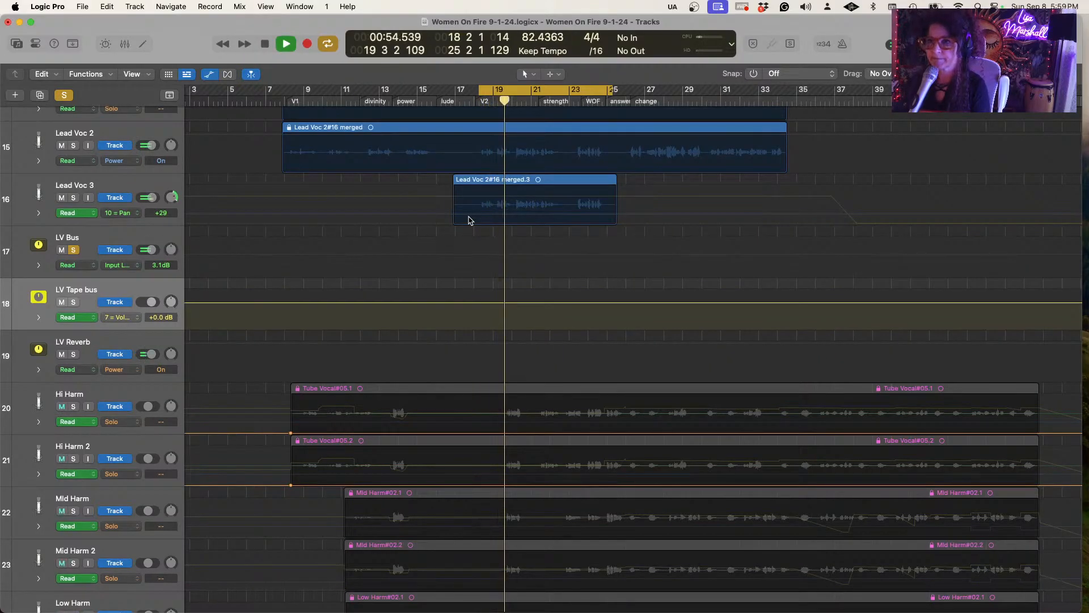
{"action": "key", "text": "space"}
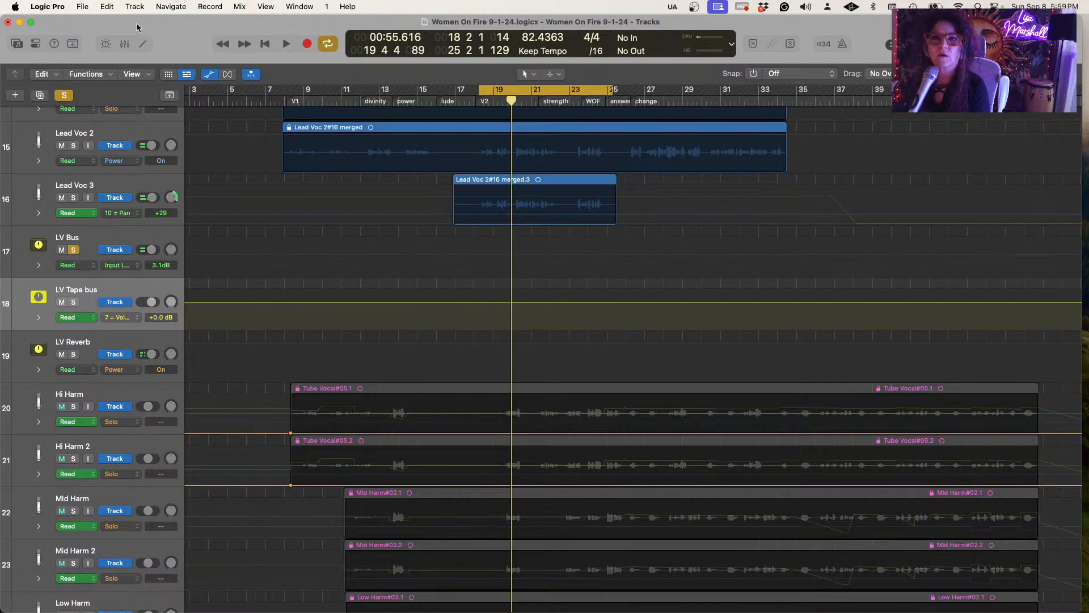
Open the LV Bus J37 plug-in beside the tracks and audition the soloed lead vocals through it
{"action": "left_click", "coordinate": [124, 45]}
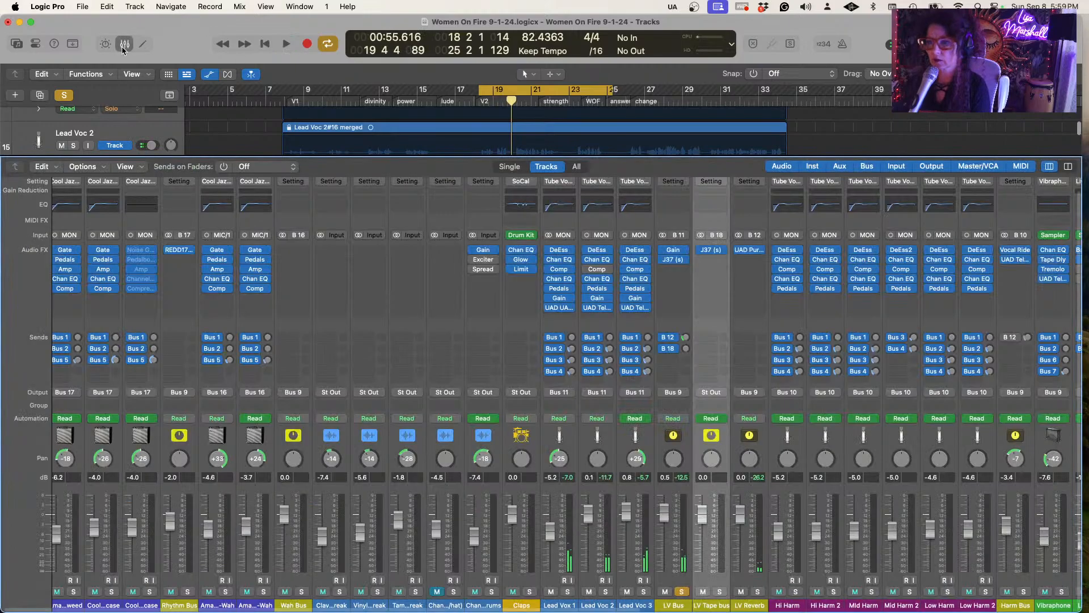
{"action": "left_click", "coordinate": [676, 261]}
{"action": "left_click_drag", "start_coordinate": [634, 171], "coordinate": [930, 34]}
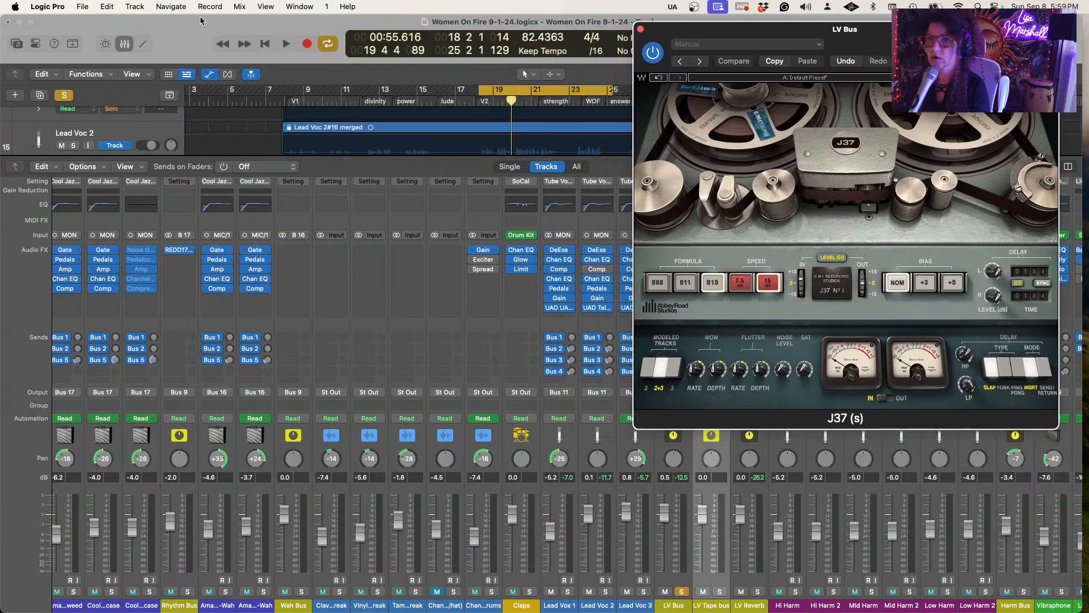
{"action": "left_click", "coordinate": [124, 45]}
{"action": "key", "text": "space"}
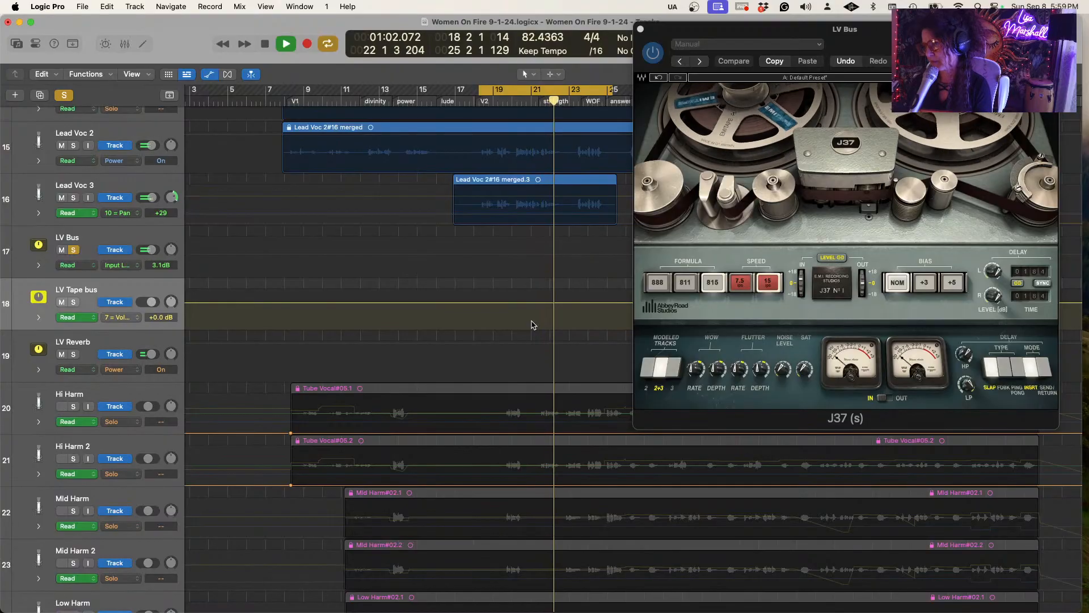
{"action": "key", "text": "space"}
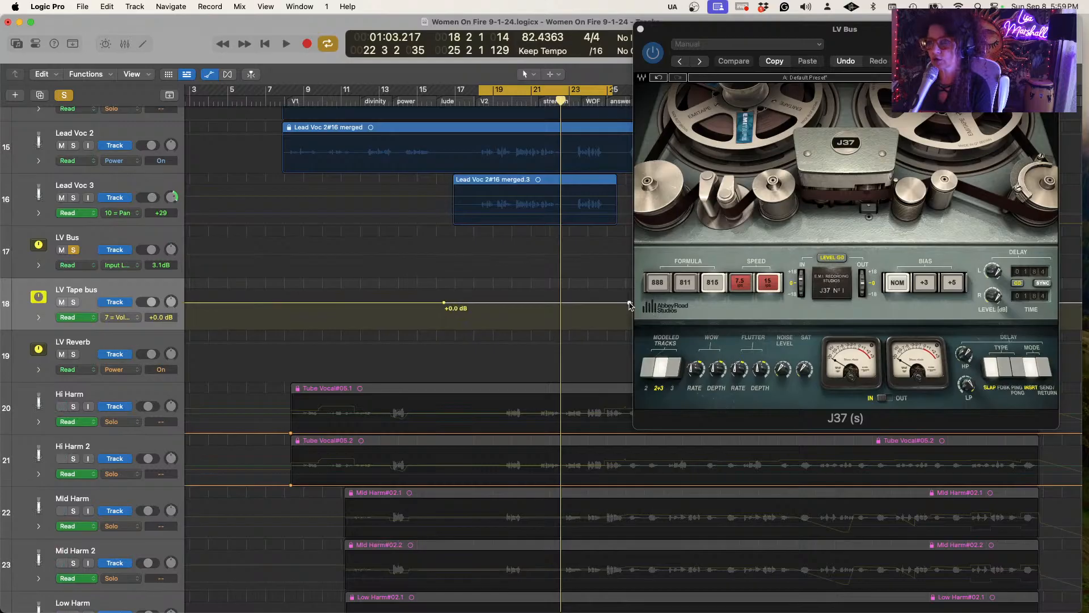
Automate the LV Tape bus volume at −∞ dB up to about bar 16, rising steeply to 0.0 dB there
{"action": "left_click", "coordinate": [436, 304]}
{"action": "scroll", "coordinate": [365, 302], "scroll_direction": "left", "scroll_amount": 3}
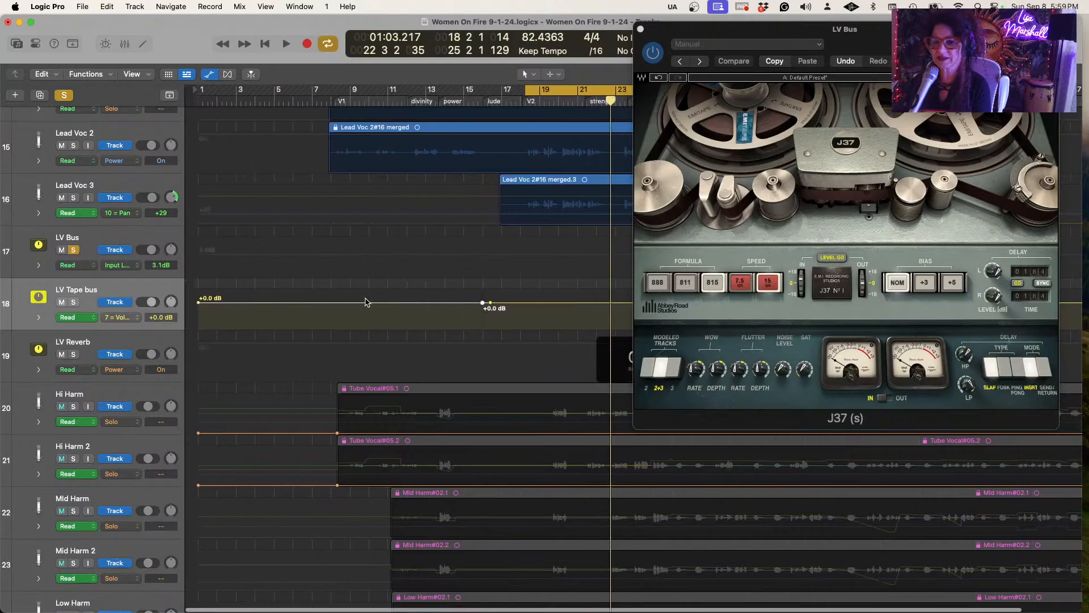
{"action": "left_click_drag", "start_coordinate": [332, 308], "coordinate": [335, 340]}
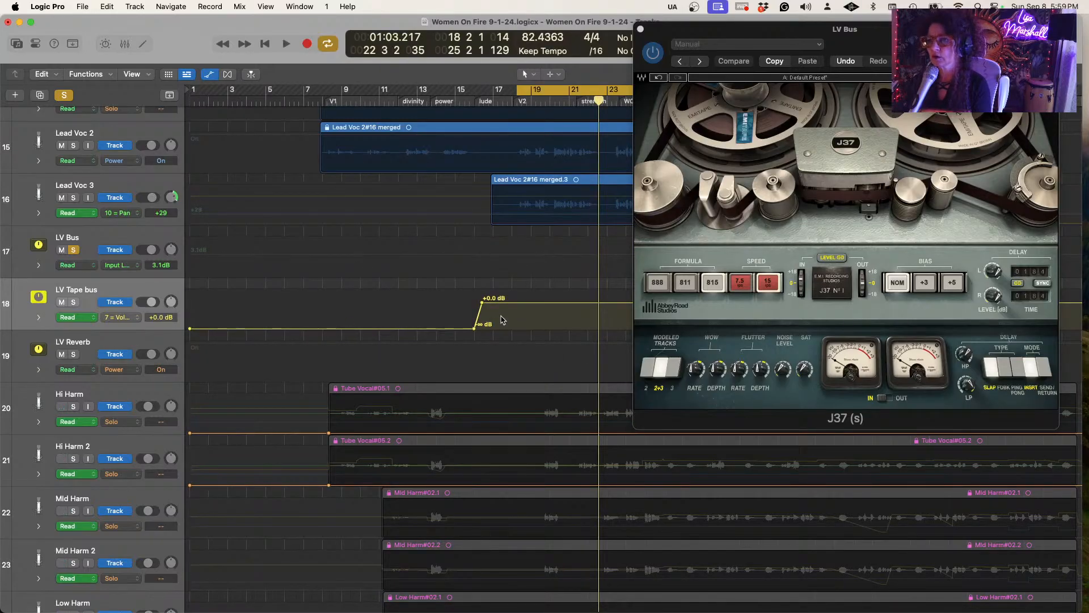
{"action": "left_click_drag", "start_coordinate": [474, 329], "coordinate": [481, 329]}
{"action": "scroll", "coordinate": [544, 322], "scroll_direction": "right", "scroll_amount": 5}
{"action": "scroll", "coordinate": [544, 322], "scroll_direction": "left", "scroll_amount": 1}
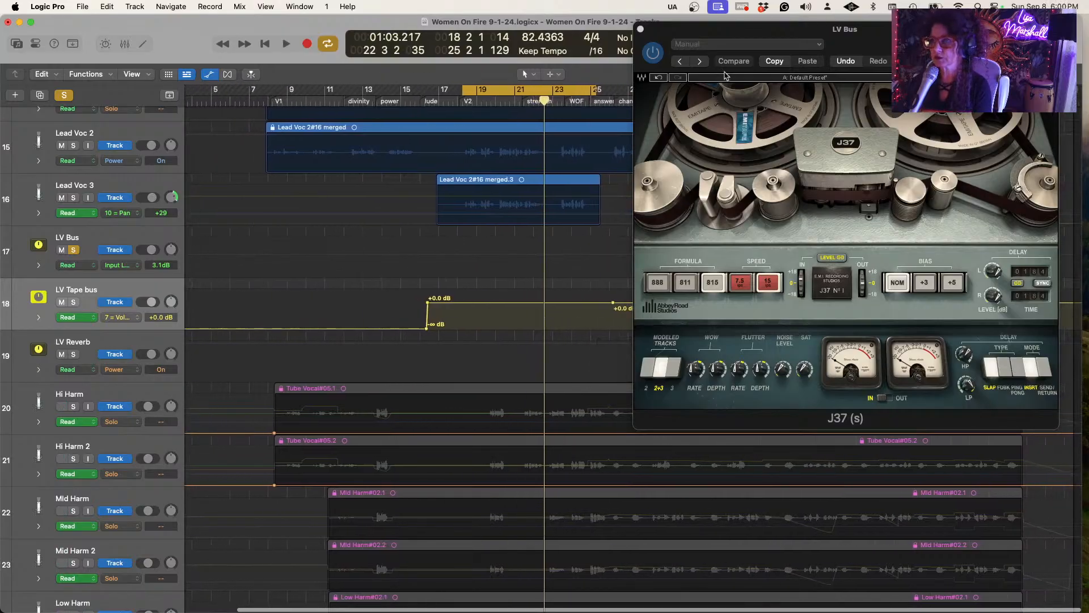
Drop the LV Tape bus volume automation from 0.0 dB to −∞ just after bar 26, and close the J37 window
{"action": "left_click_drag", "start_coordinate": [952, 39], "coordinate": [450, 38]}
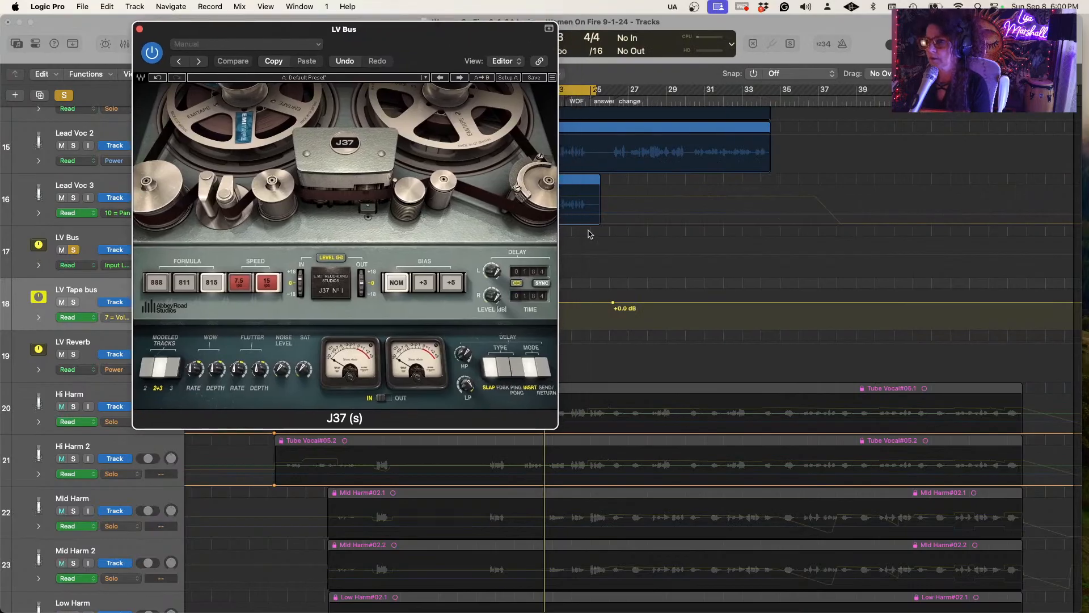
{"action": "left_click", "coordinate": [618, 303]}
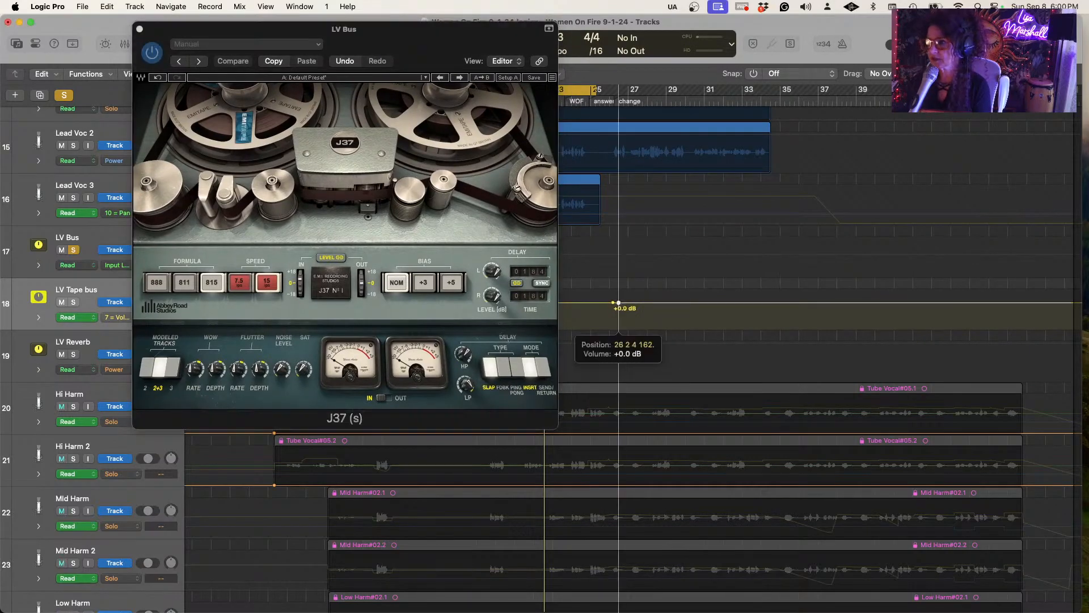
{"action": "left_click_drag", "start_coordinate": [619, 304], "coordinate": [619, 325]}
{"action": "left_click_drag", "start_coordinate": [436, 26], "coordinate": [909, 25]}
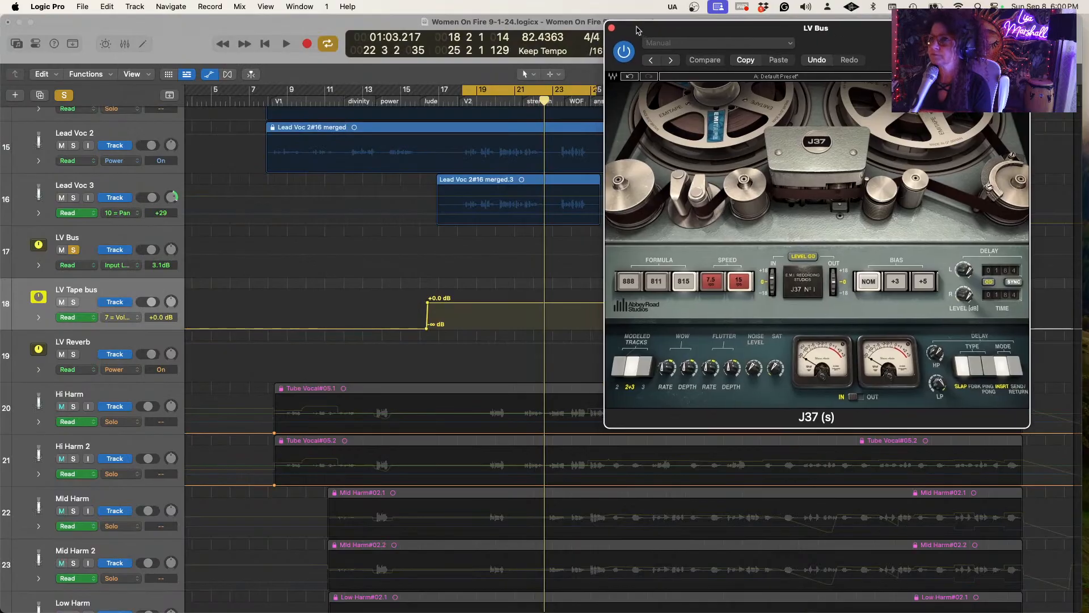
{"action": "left_click", "coordinate": [611, 28]}
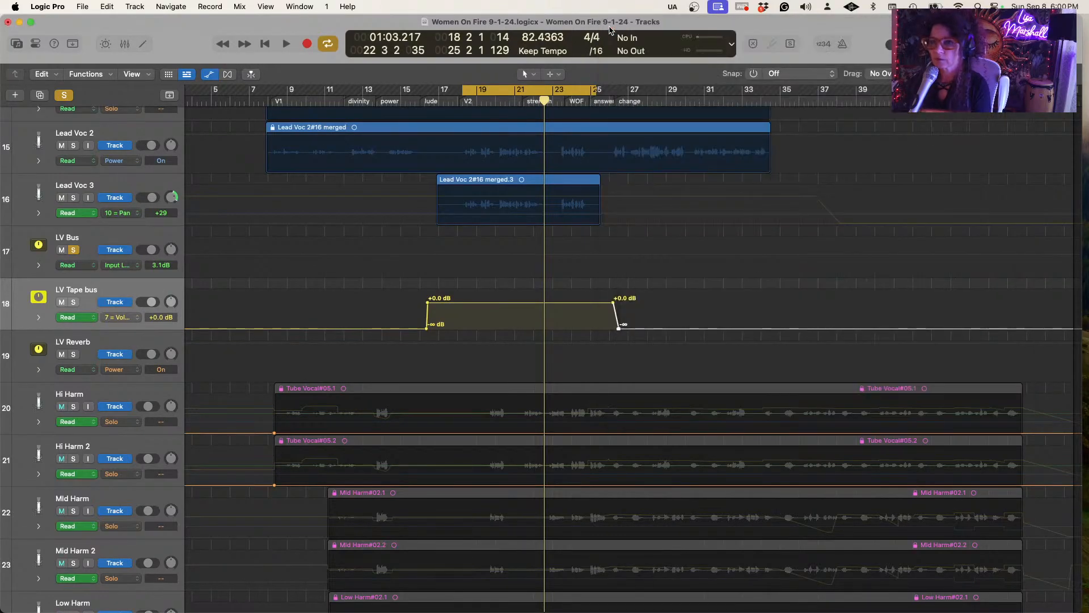
Solo the Harm Bus in the mixer and listen to the harmonies together with the lead vocals
{"action": "left_click", "coordinate": [124, 45]}
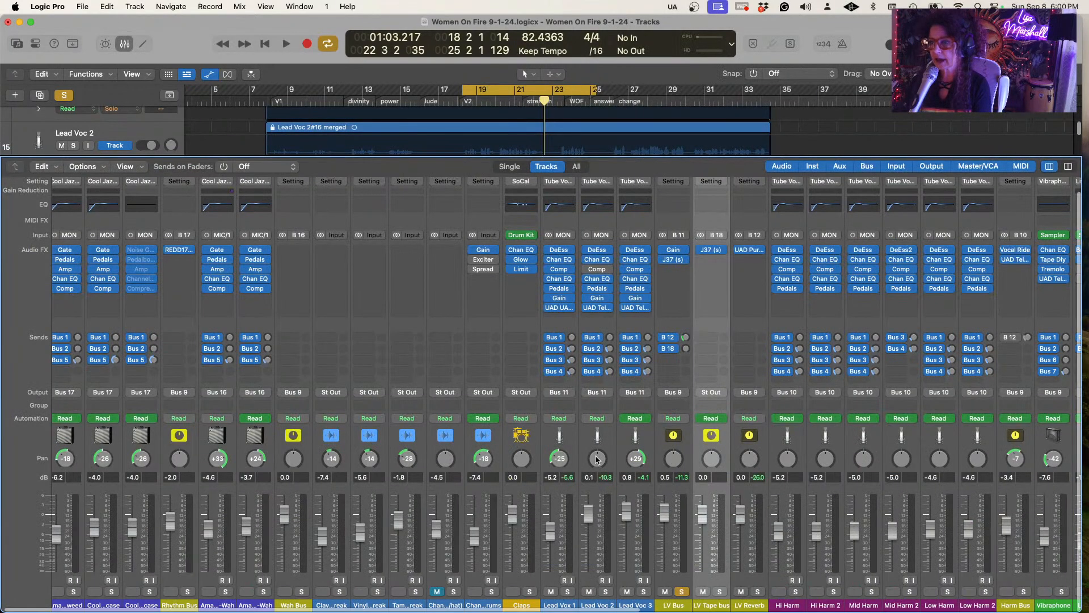
{"action": "scroll", "coordinate": [879, 491], "scroll_direction": "right", "scroll_amount": 10}
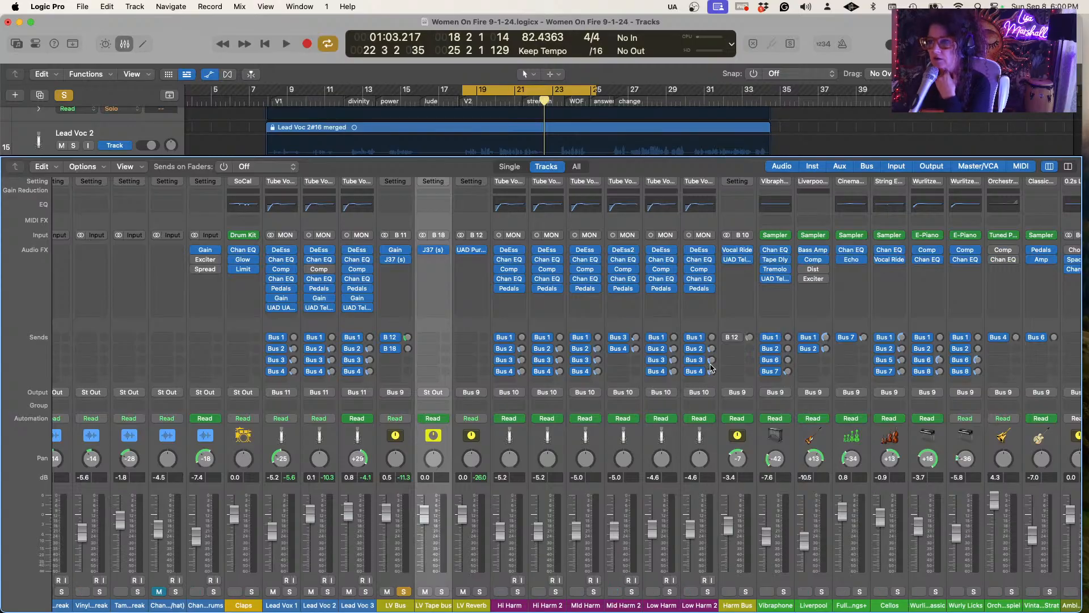
{"action": "left_click", "coordinate": [746, 593]}
{"action": "key", "text": "space"}
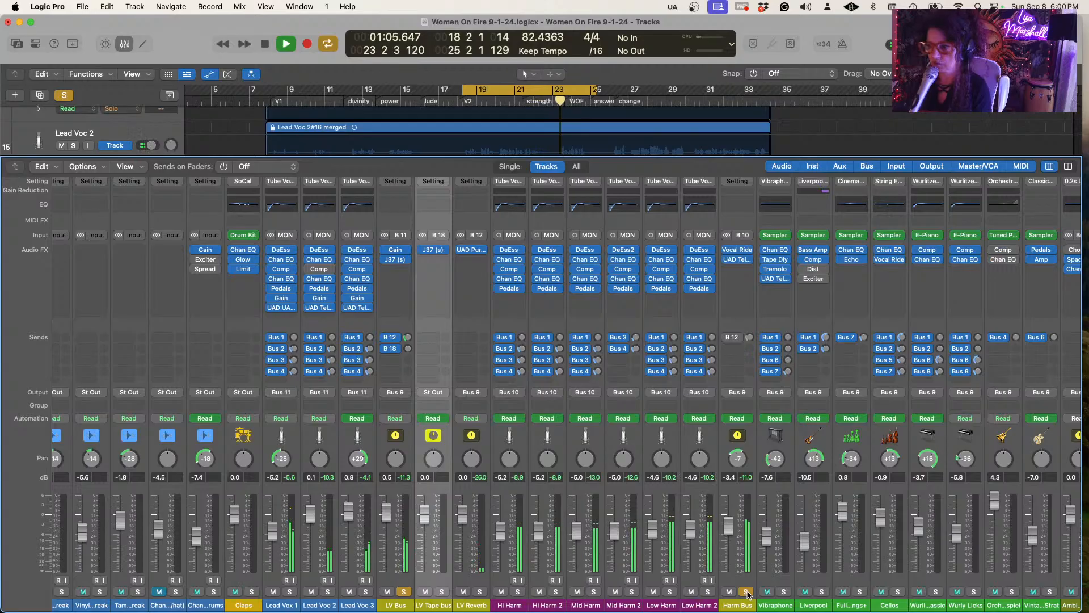
{"action": "key", "text": "space"}
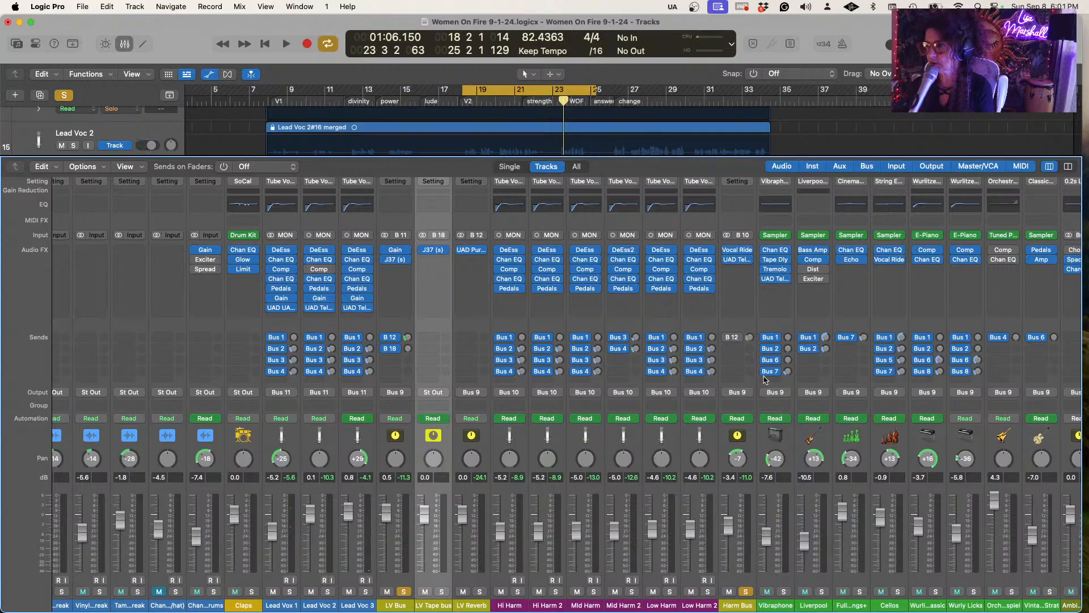
Add a second send on the Harm Bus, routed to Bus 19
{"action": "left_click", "coordinate": [739, 349]}
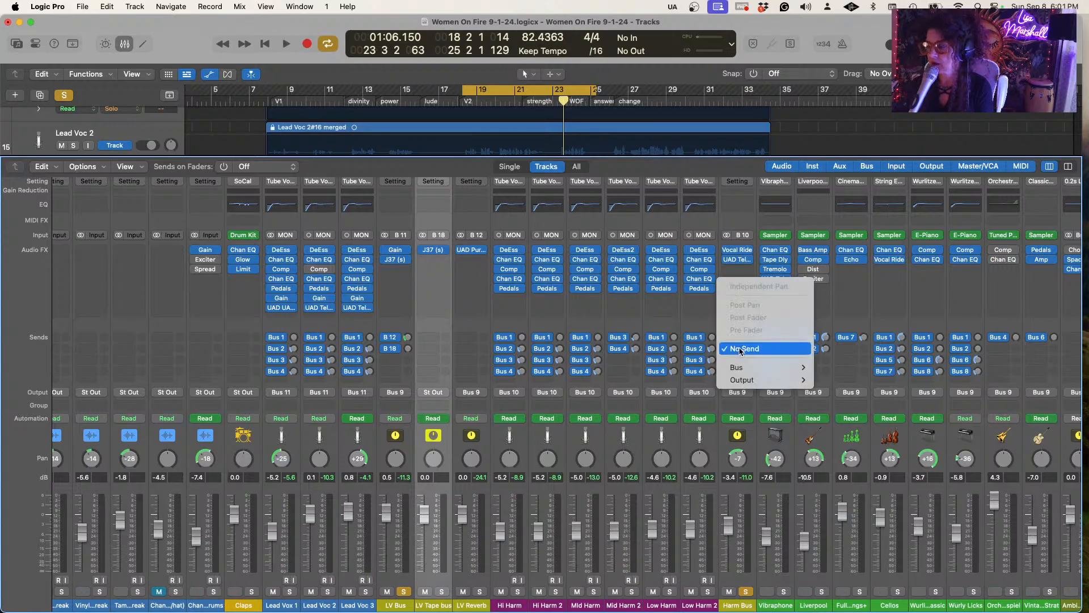
{"action": "mouse_move", "coordinate": [742, 372]}
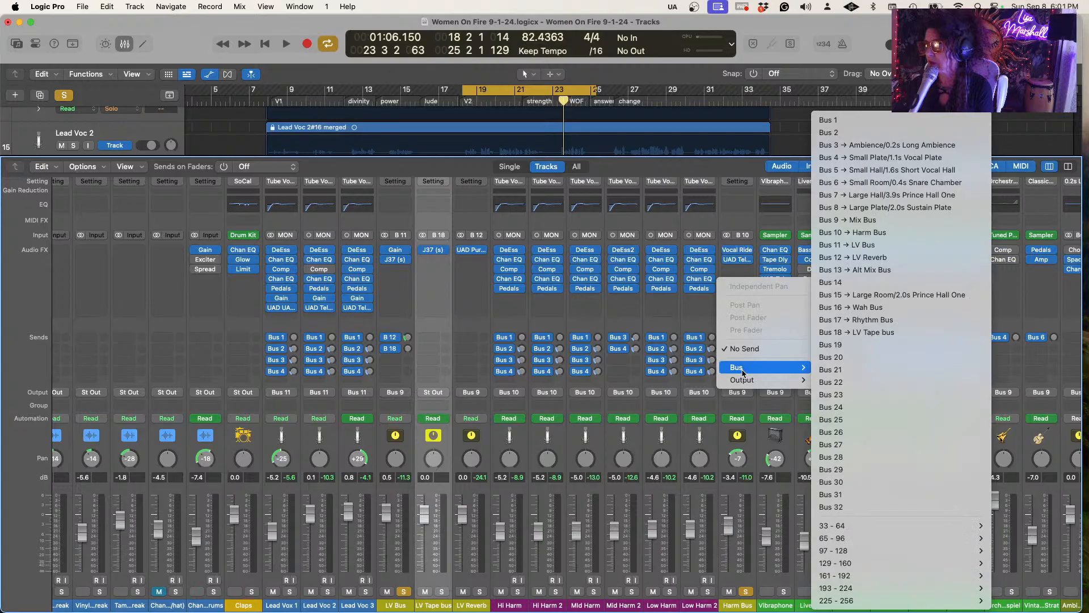
{"action": "left_click", "coordinate": [838, 350]}
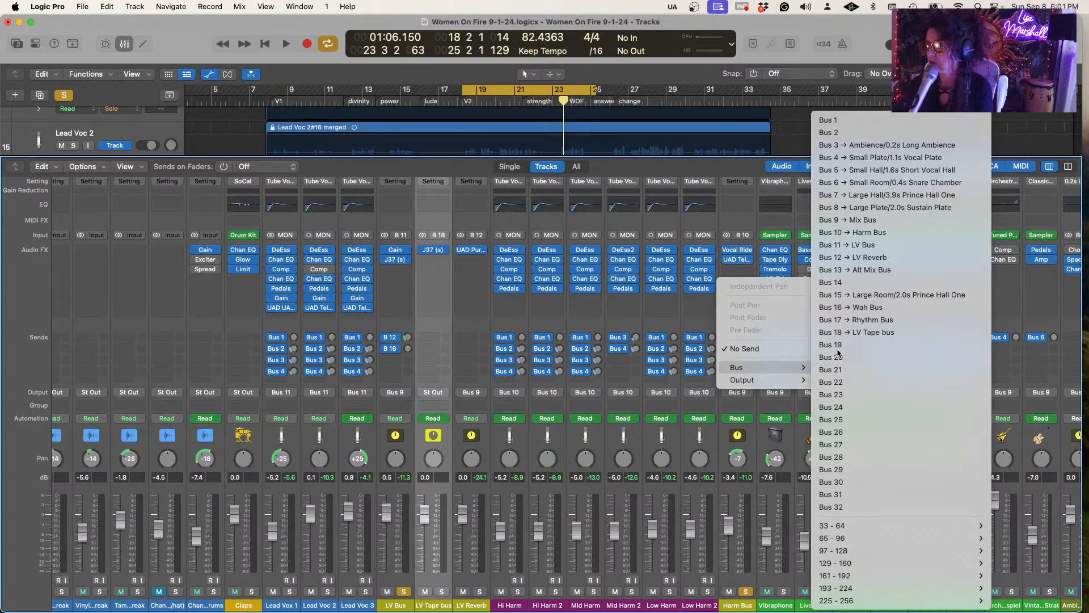
Rename the new aux channel fed by Bus 19 as BV Tape Sat
{"action": "scroll", "coordinate": [891, 542], "scroll_direction": "right", "scroll_amount": 10}
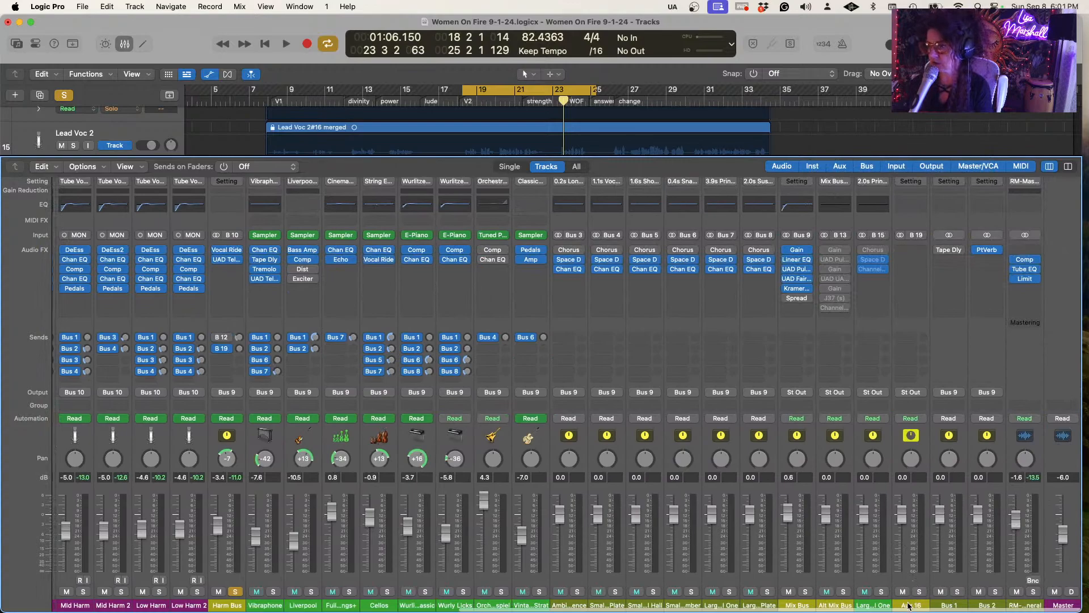
{"action": "double_click", "coordinate": [911, 604]}
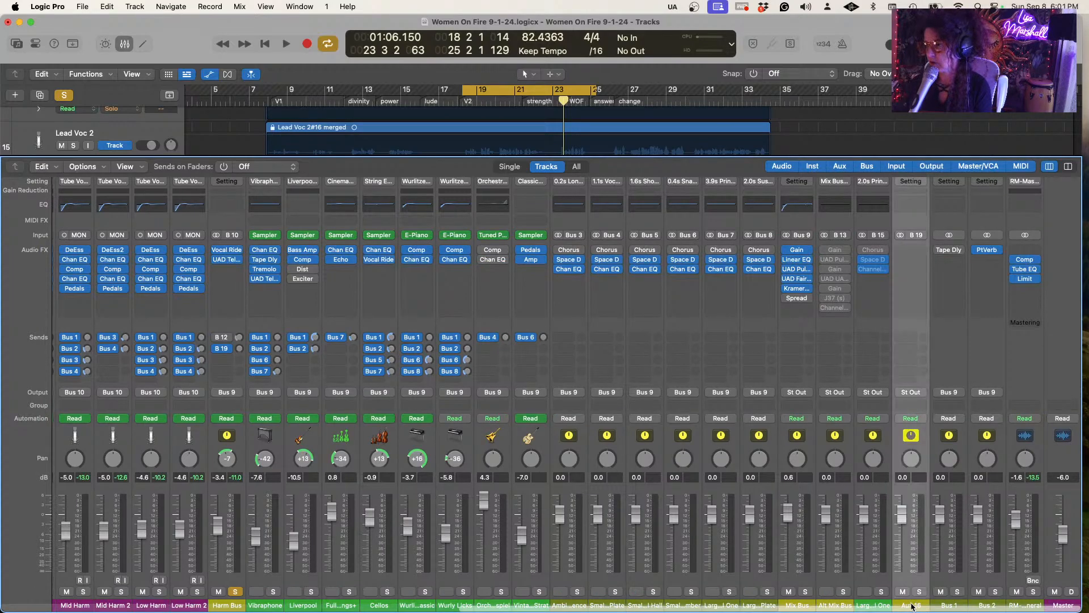
{"action": "type", "text": "BV"}
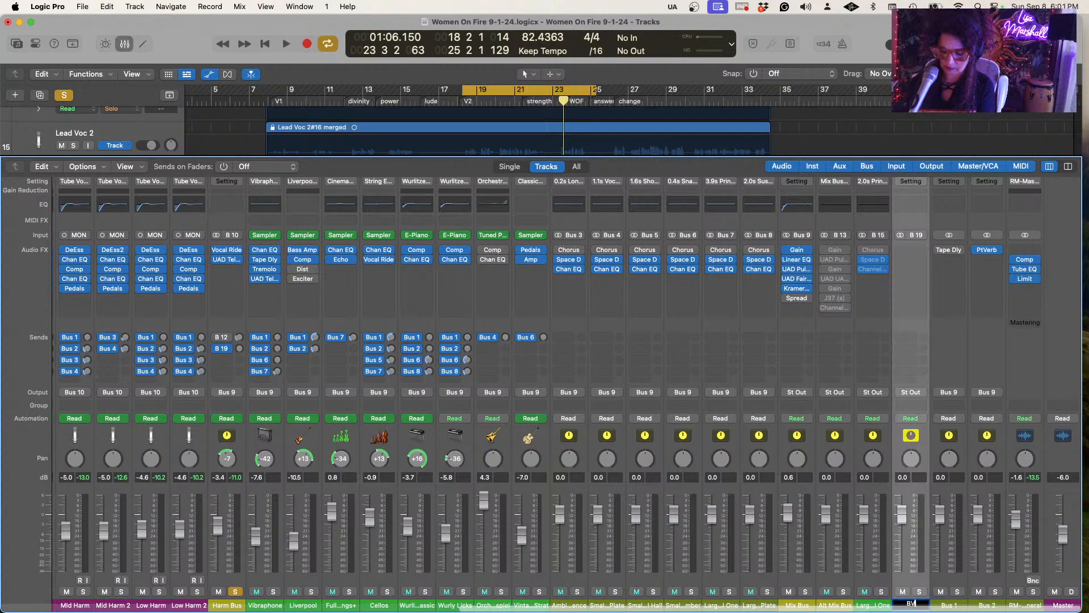
{"action": "type", "text": " Tape"}
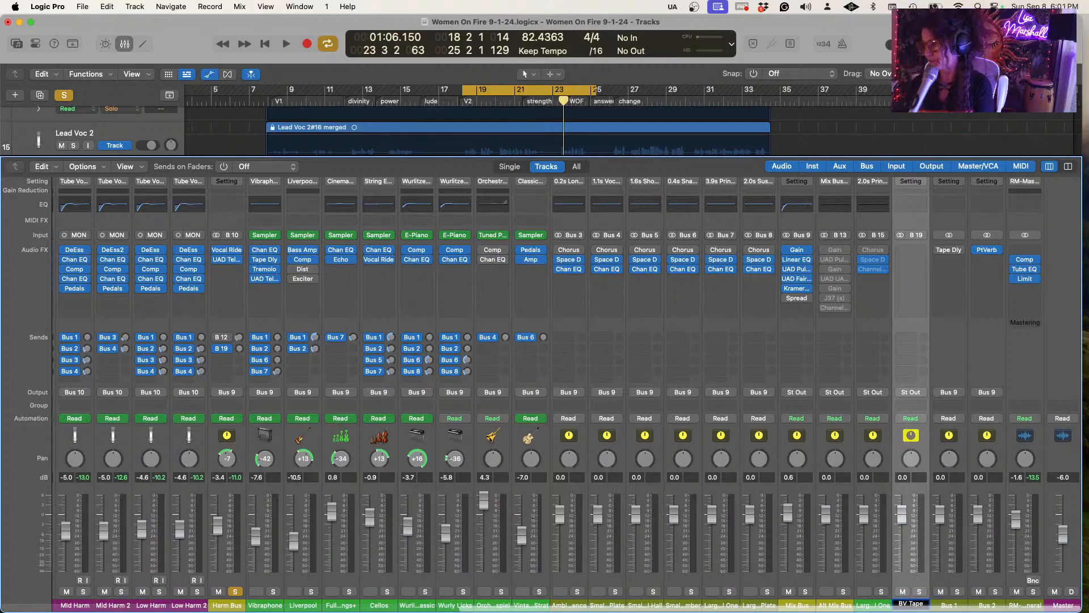
{"action": "type", "text": " Sat"}
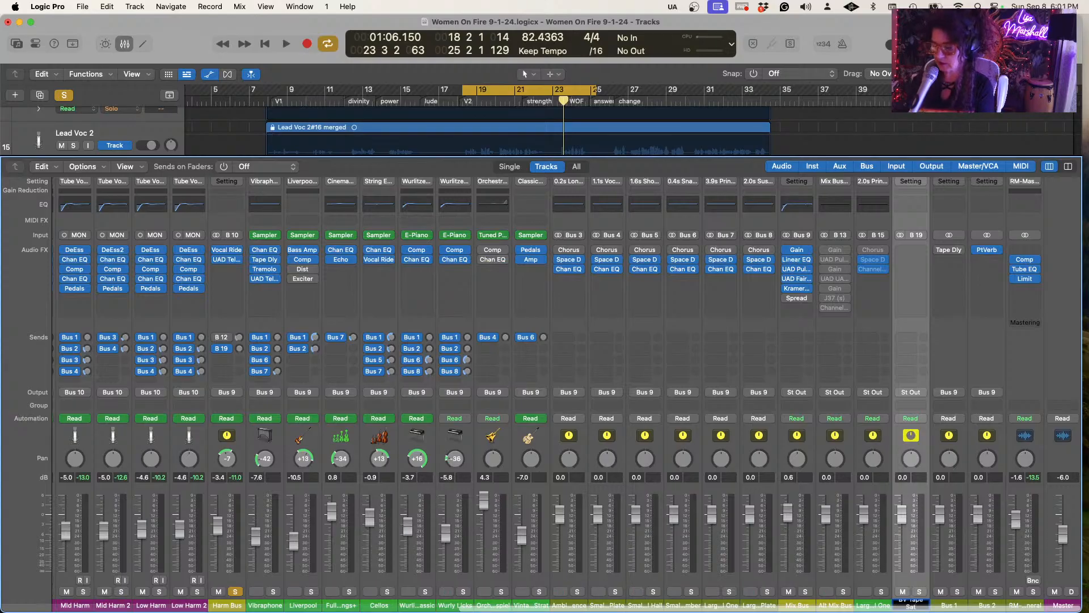
{"action": "key", "text": "Return"}
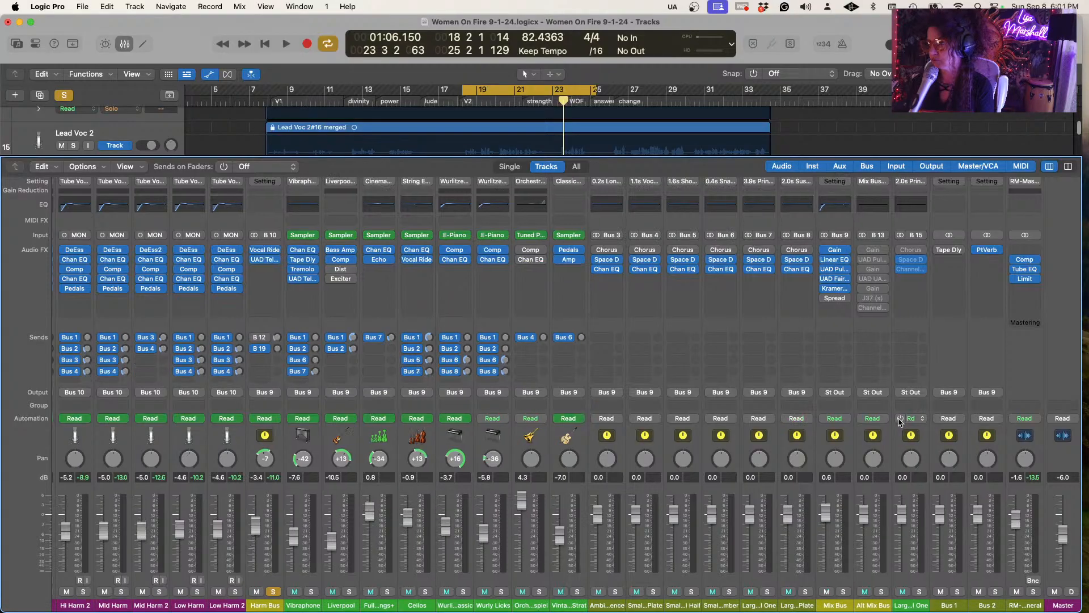
Route the LV Tape bus channel's output to Bus 9 → Mix Bus
{"action": "scroll", "coordinate": [588, 386], "scroll_direction": "left", "scroll_amount": 15}
{"action": "scroll", "coordinate": [588, 385], "scroll_direction": "right", "scroll_amount": 2}
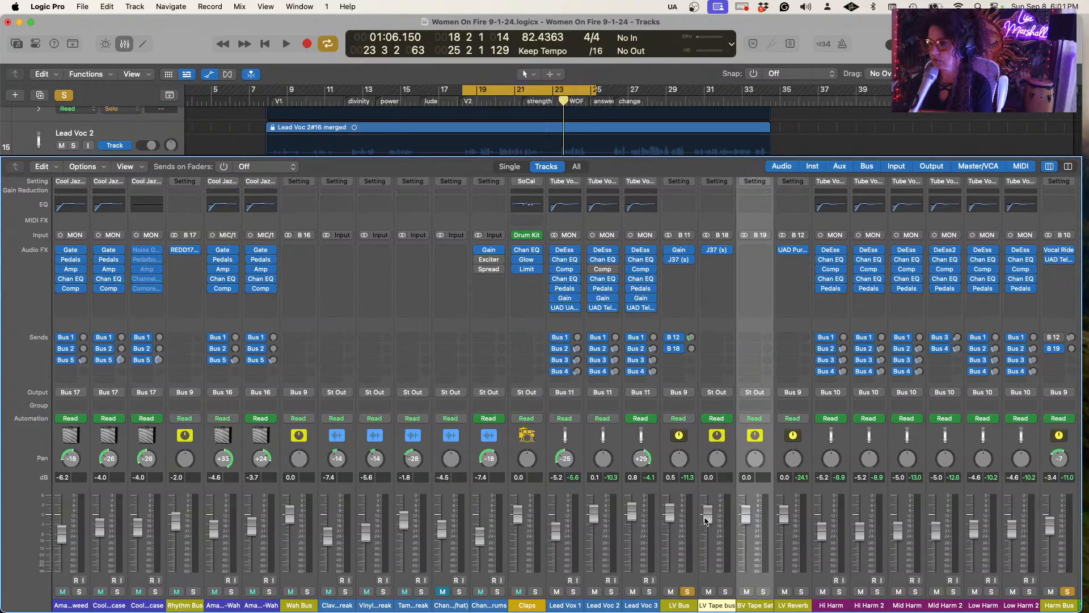
{"action": "scroll", "coordinate": [706, 520], "scroll_direction": "right", "scroll_amount": 6}
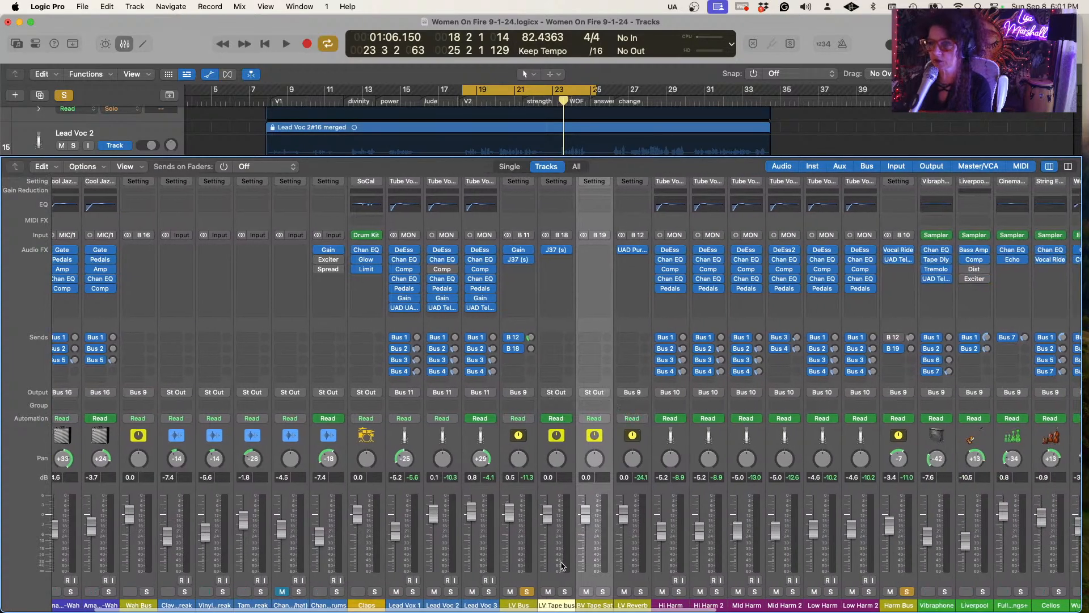
{"action": "left_click", "coordinate": [560, 392]}
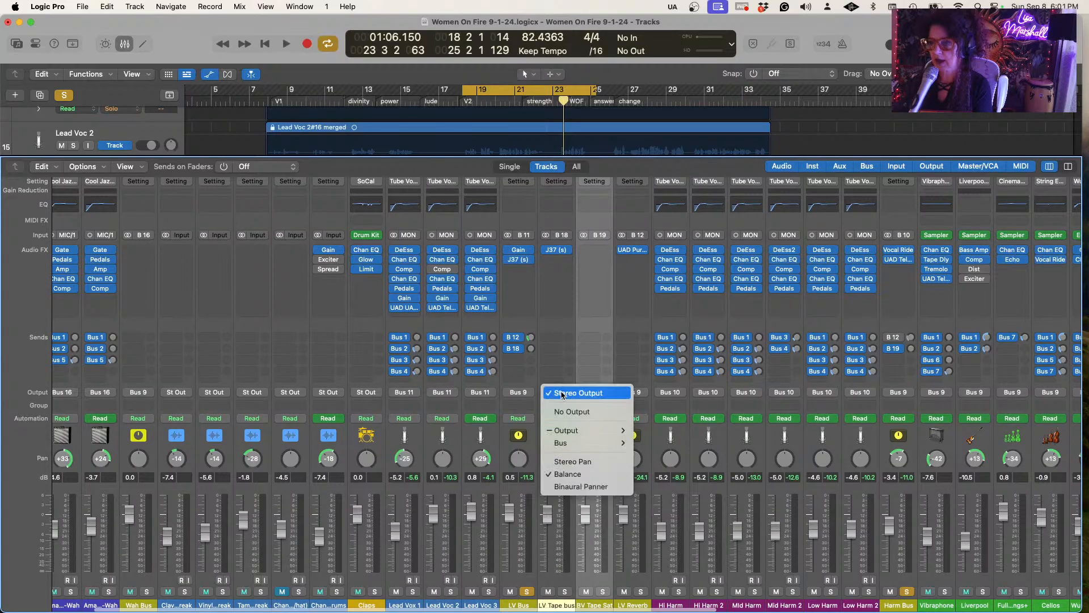
{"action": "mouse_move", "coordinate": [571, 445]}
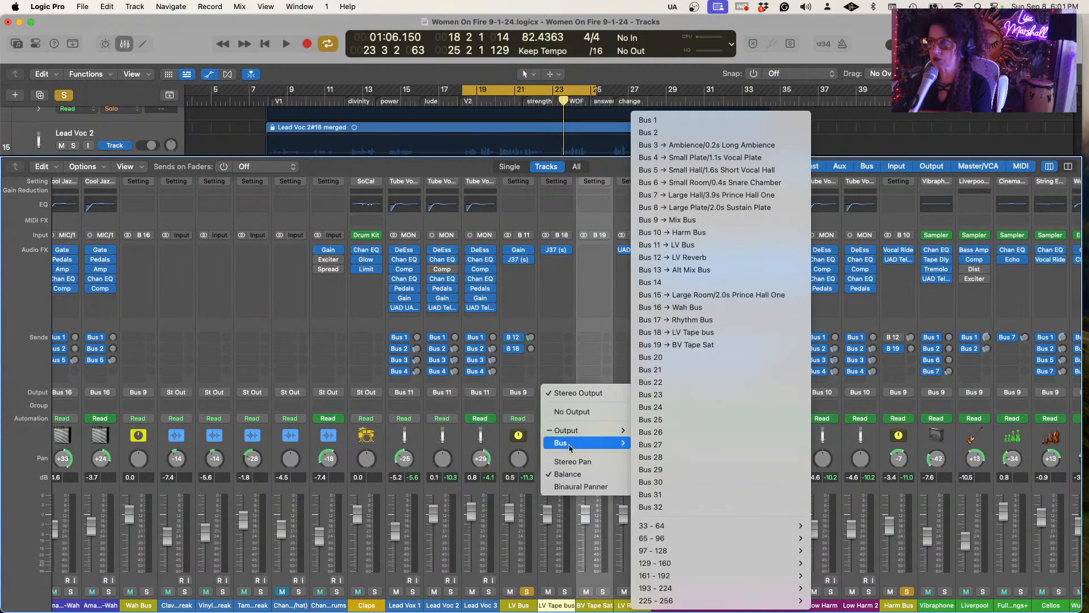
{"action": "left_click", "coordinate": [758, 221]}
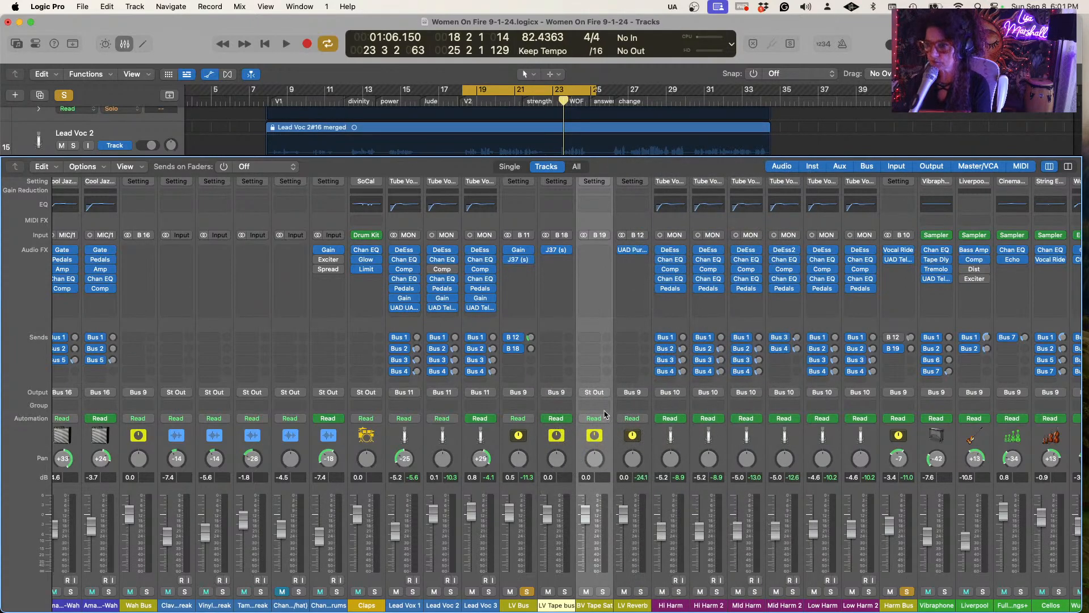
Route the BV Tape Sat channel's output to Bus 10 → Harm Bus
{"action": "left_click", "coordinate": [594, 392]}
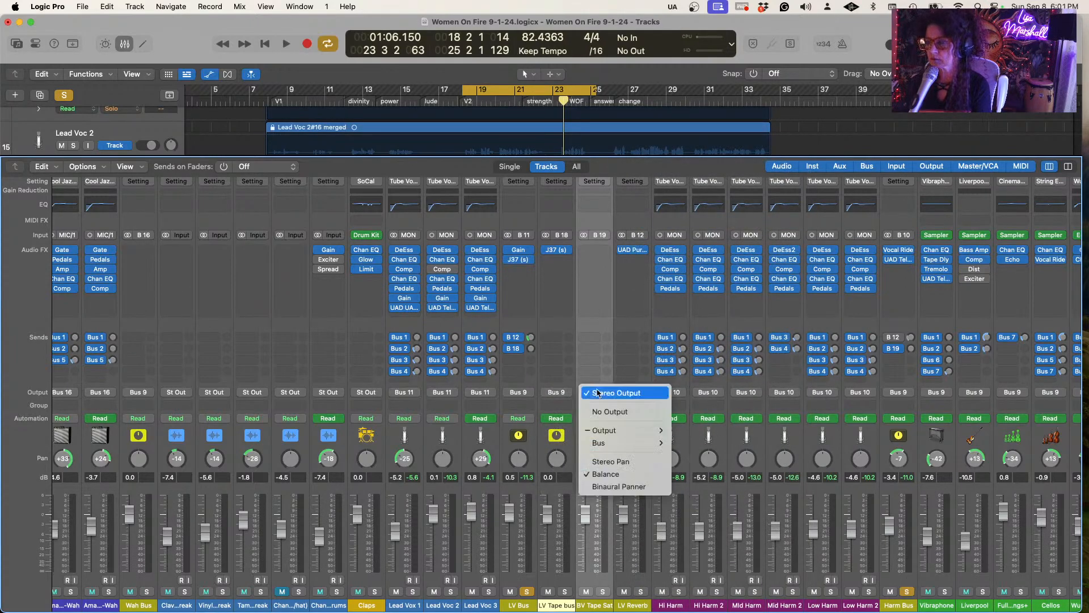
{"action": "mouse_move", "coordinate": [612, 446]}
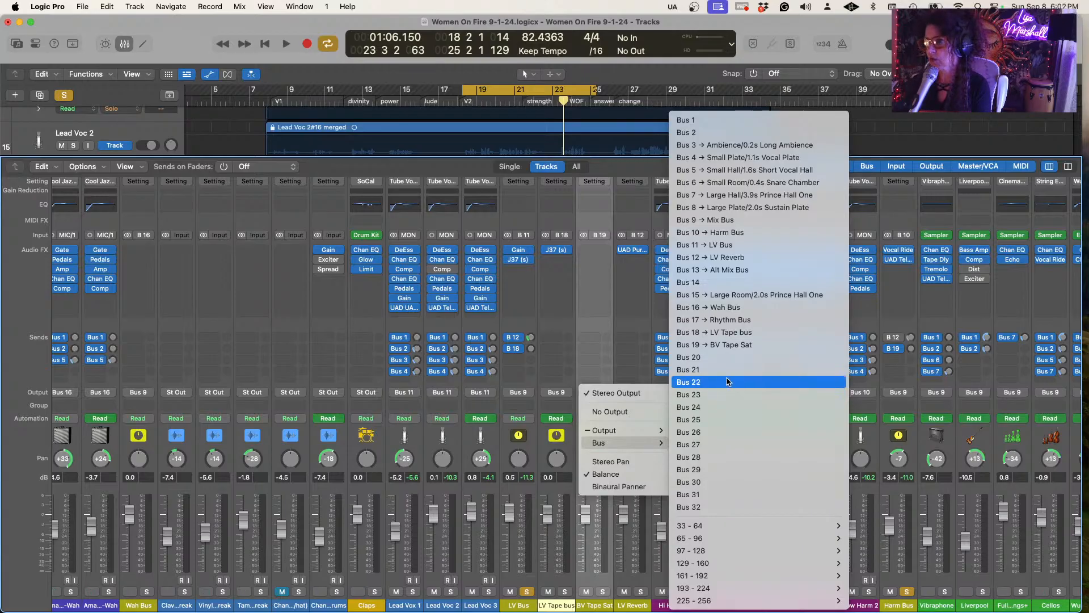
{"action": "left_click", "coordinate": [722, 233]}
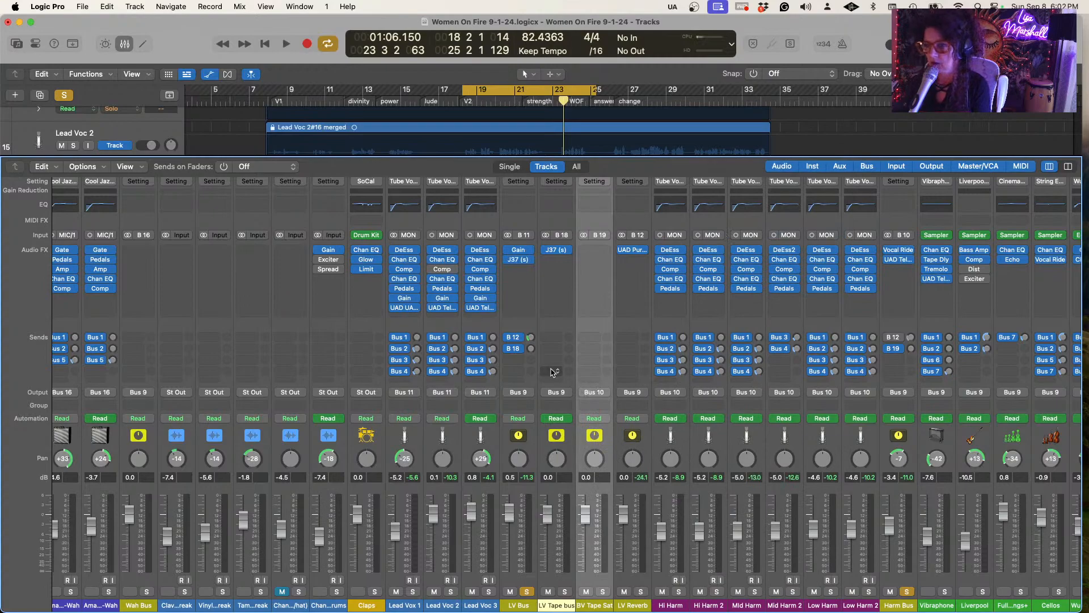
Change the LV Tape bus channel's output to Bus 11 → LV Bus
{"action": "left_click", "coordinate": [557, 392]}
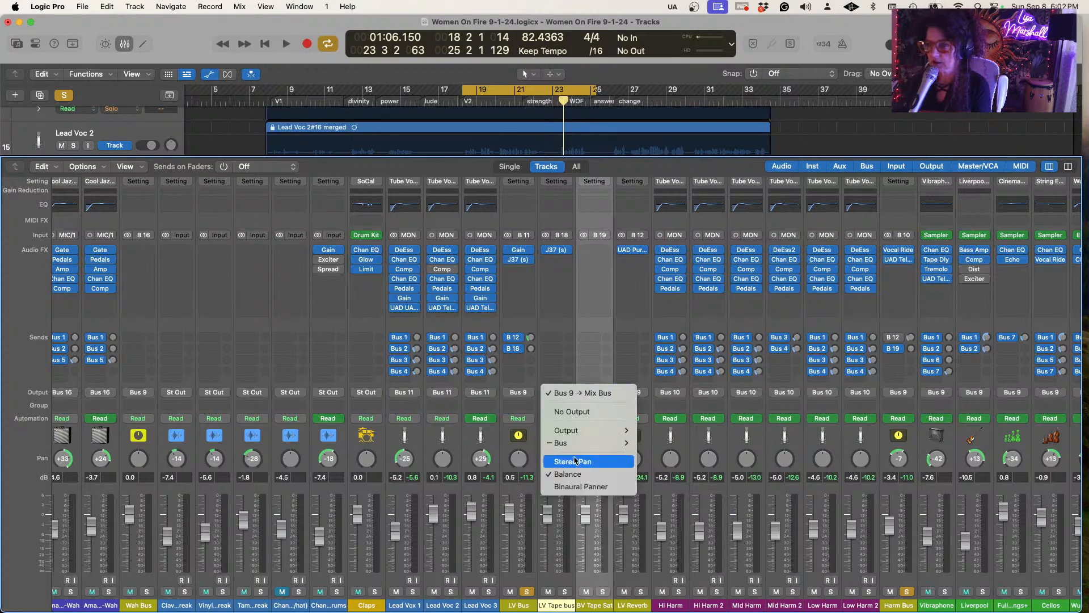
{"action": "mouse_move", "coordinate": [578, 448]}
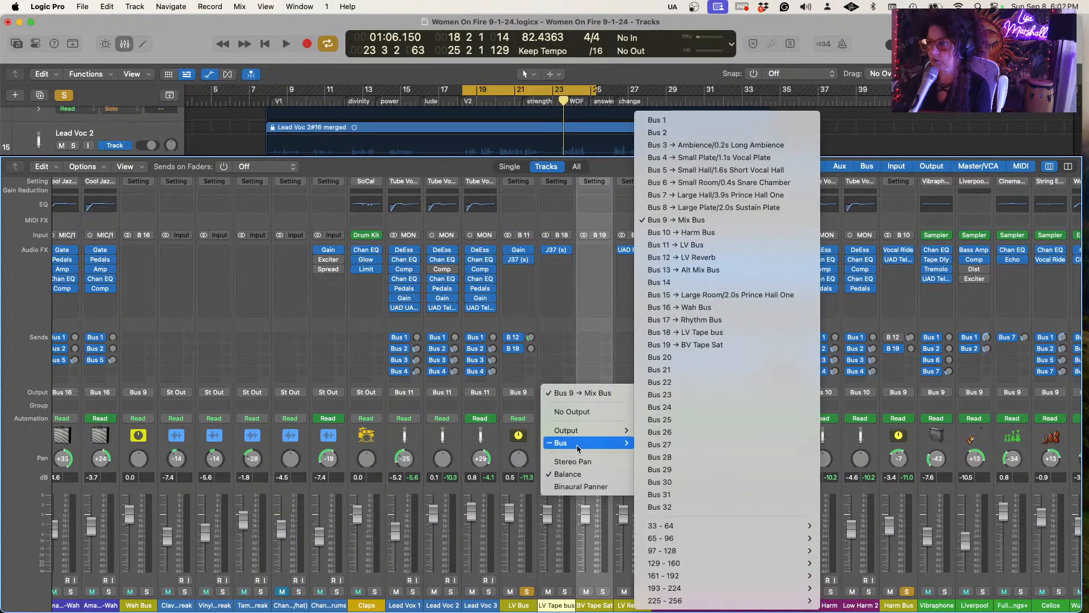
{"action": "left_click", "coordinate": [702, 250]}
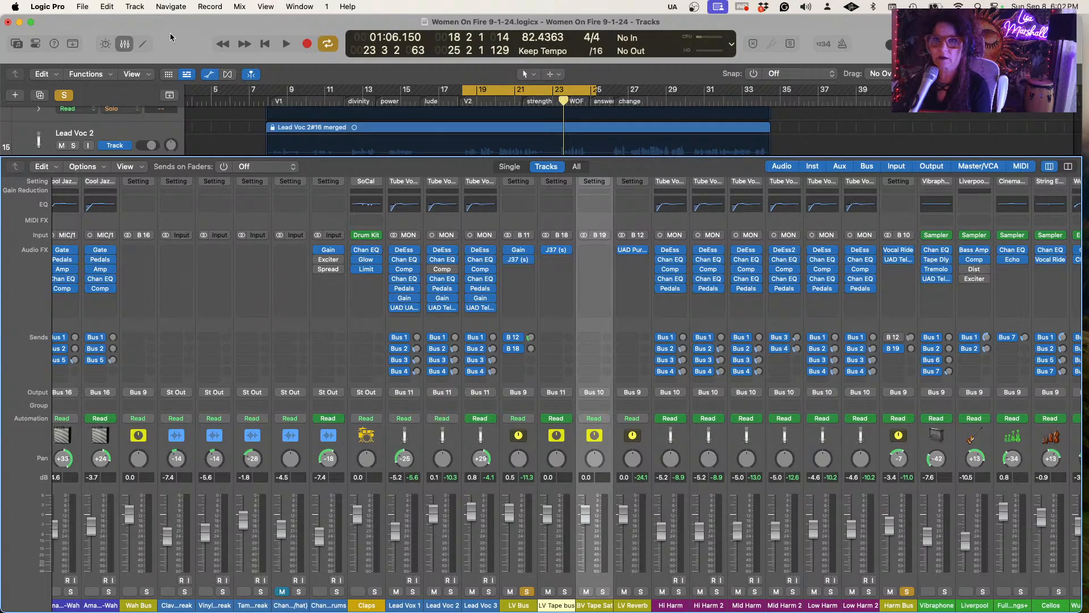
Review the LV Tape bus and BV Tape Sat channels and check where the LV Tape bus output is routed
{"action": "left_click", "coordinate": [125, 44]}
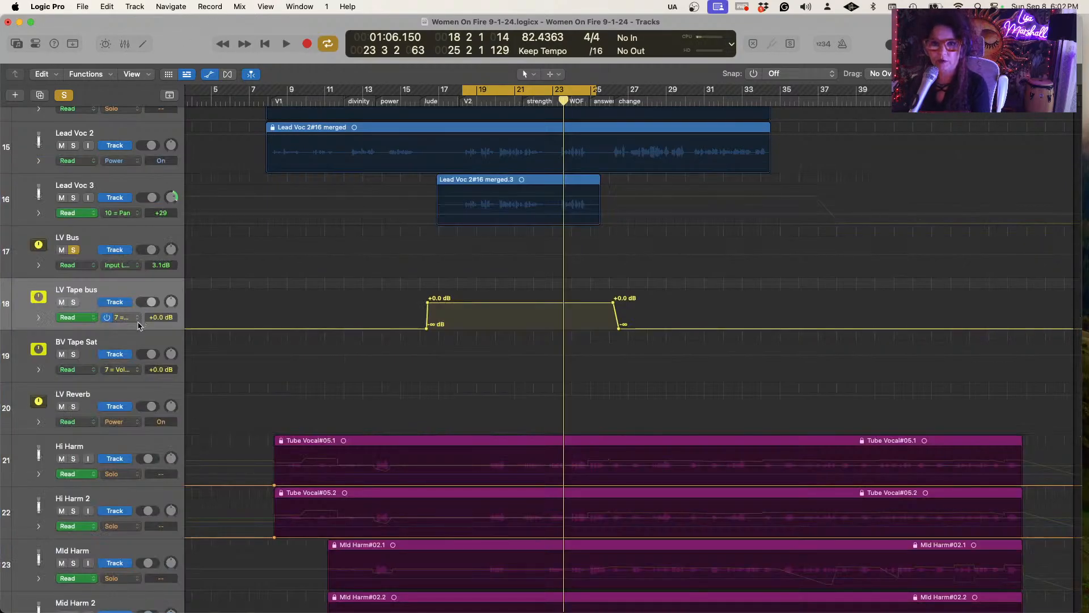
{"action": "left_click", "coordinate": [125, 45]}
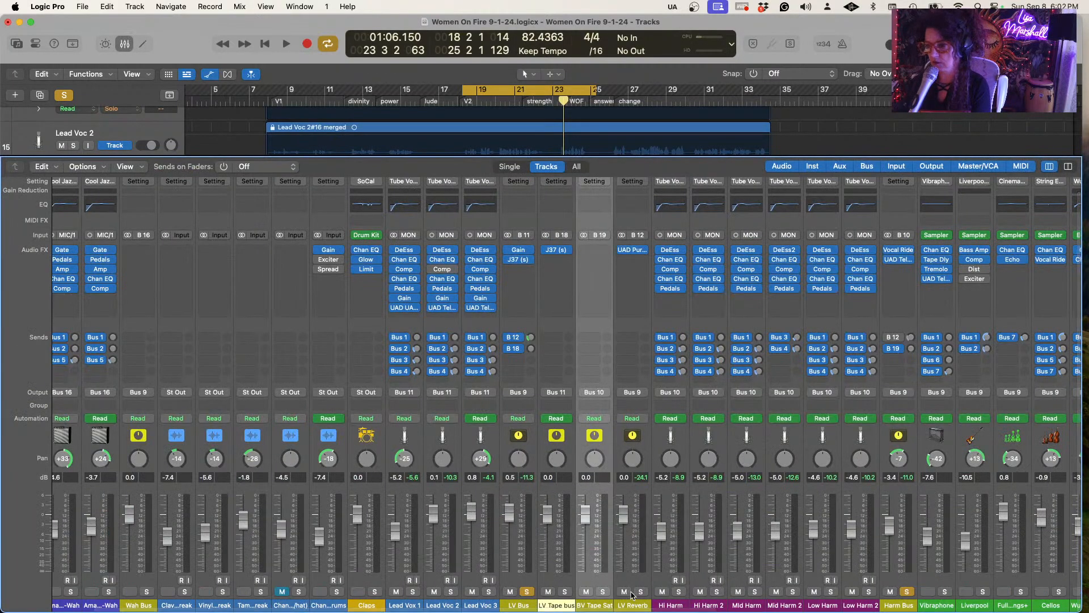
{"action": "left_click", "coordinate": [560, 545]}
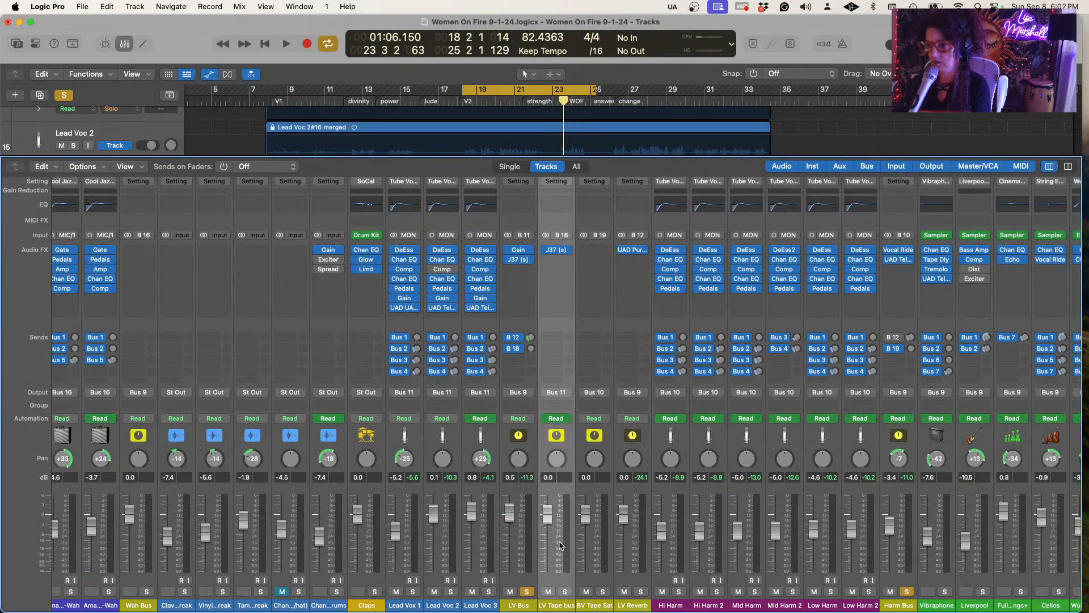
{"action": "left_click", "coordinate": [595, 547]}
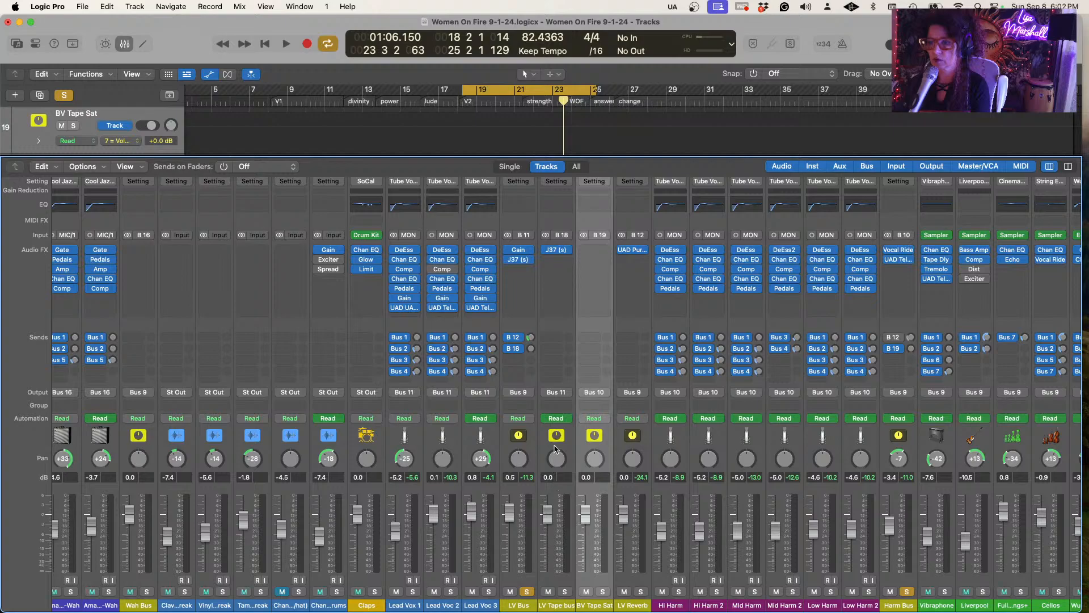
{"action": "left_click", "coordinate": [567, 393]}
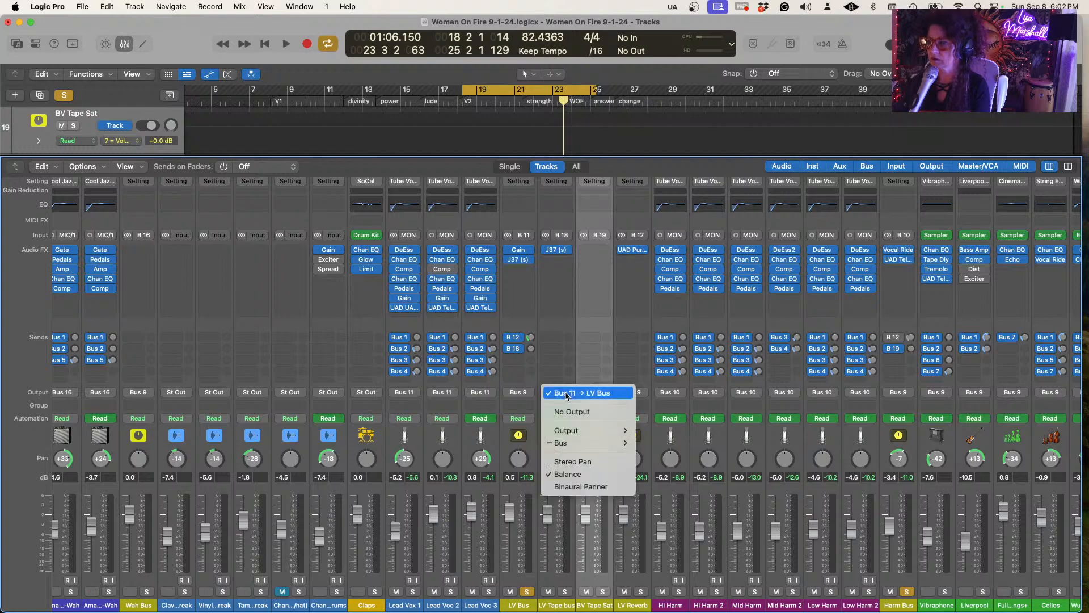
{"action": "mouse_move", "coordinate": [574, 449]}
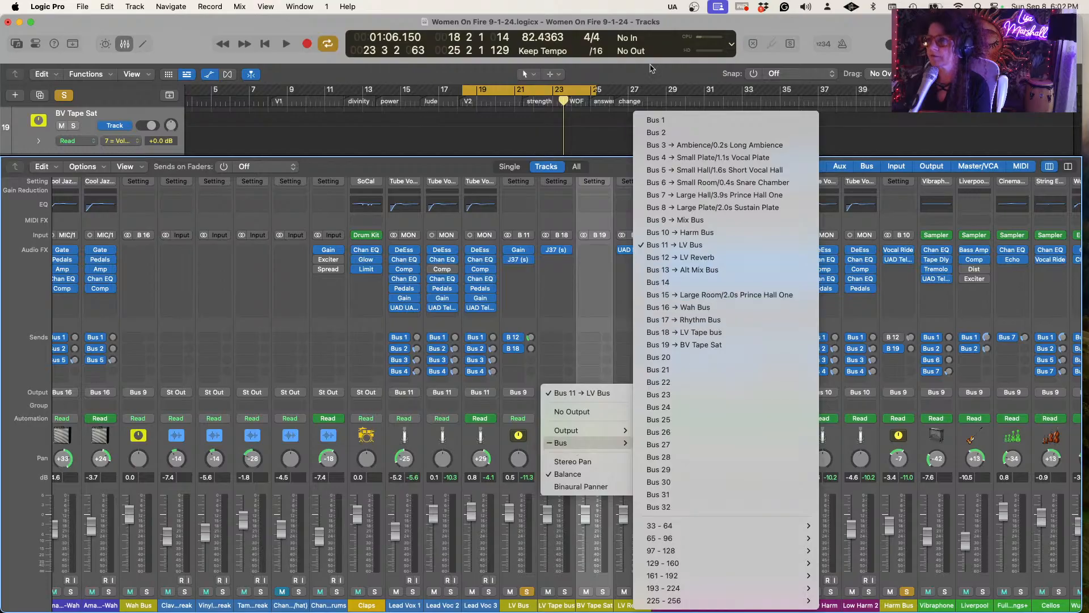
{"action": "left_click", "coordinate": [809, 22]}
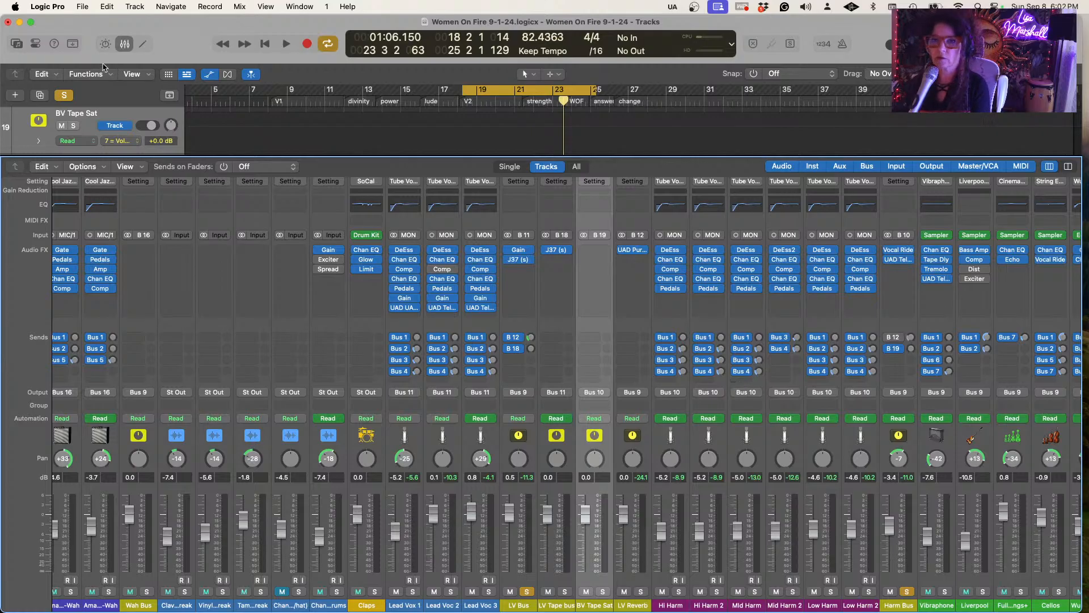
Move the BV Tape Sat track between Low Harm 2 and the Harm Bus, and return to the mixer
{"action": "left_click", "coordinate": [124, 43]}
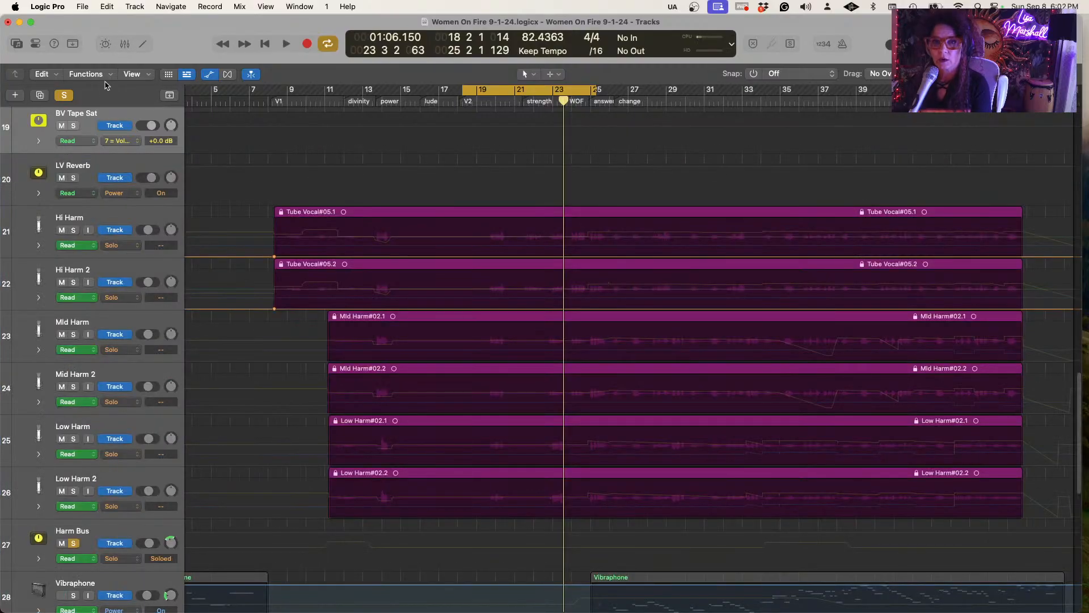
{"action": "left_click_drag", "start_coordinate": [96, 116], "coordinate": [115, 500]}
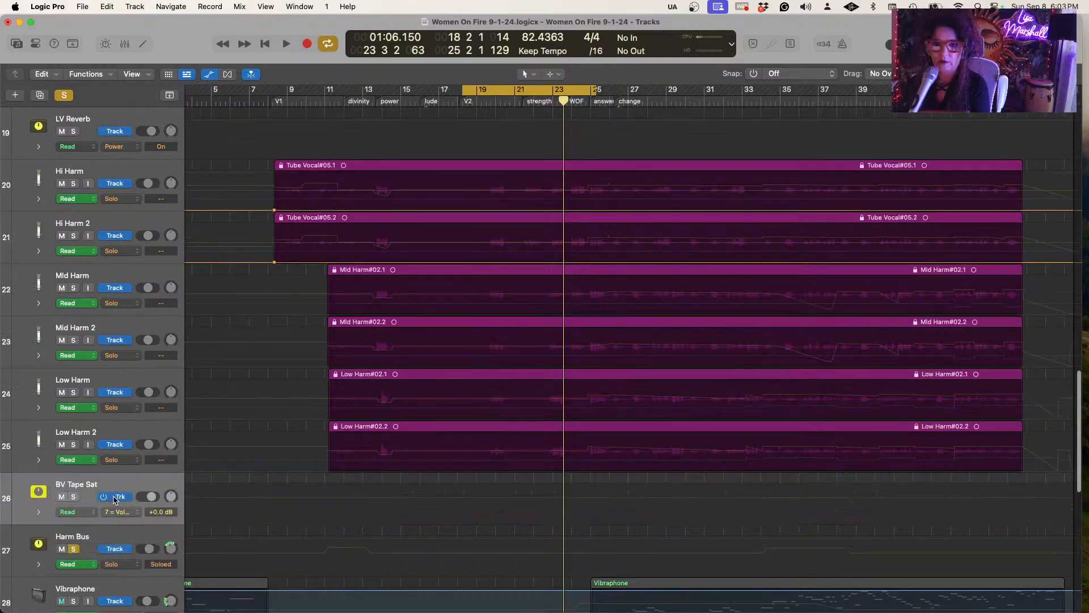
{"action": "left_click", "coordinate": [126, 45]}
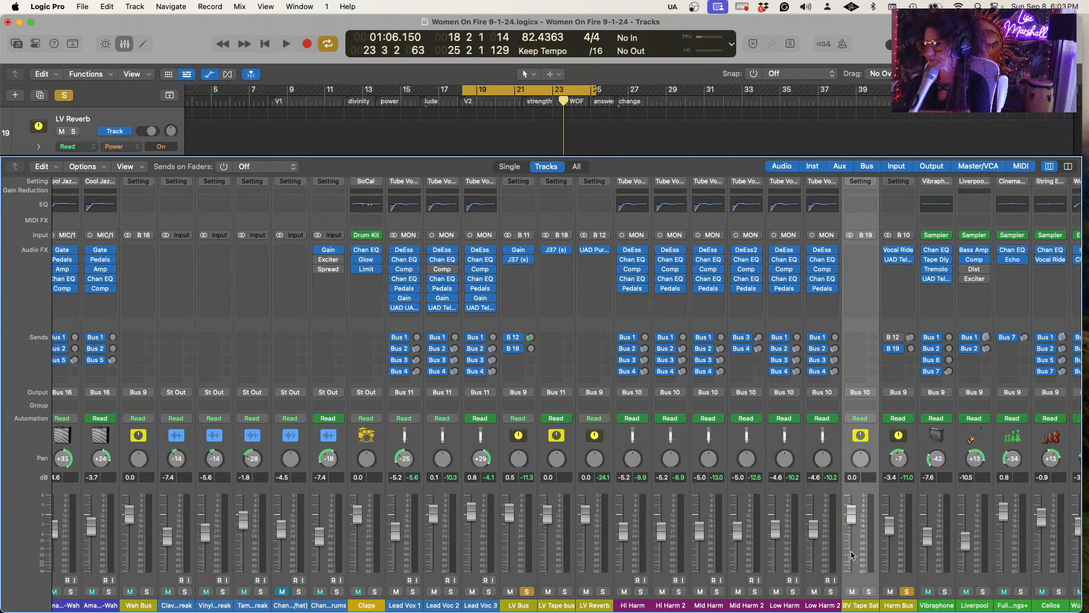
Insert the Waves J37 (s) tape plug-in on the BV Tape Sat channel
{"action": "scroll", "coordinate": [851, 555], "scroll_direction": "right", "scroll_amount": 3}
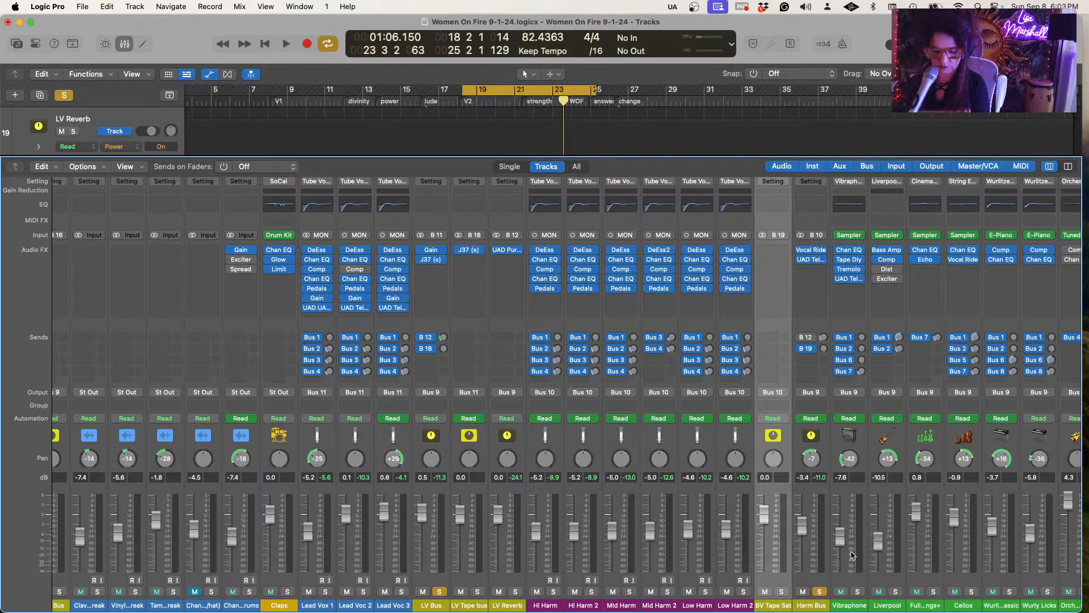
{"action": "left_click", "coordinate": [786, 251]}
{"action": "mouse_move", "coordinate": [789, 555]}
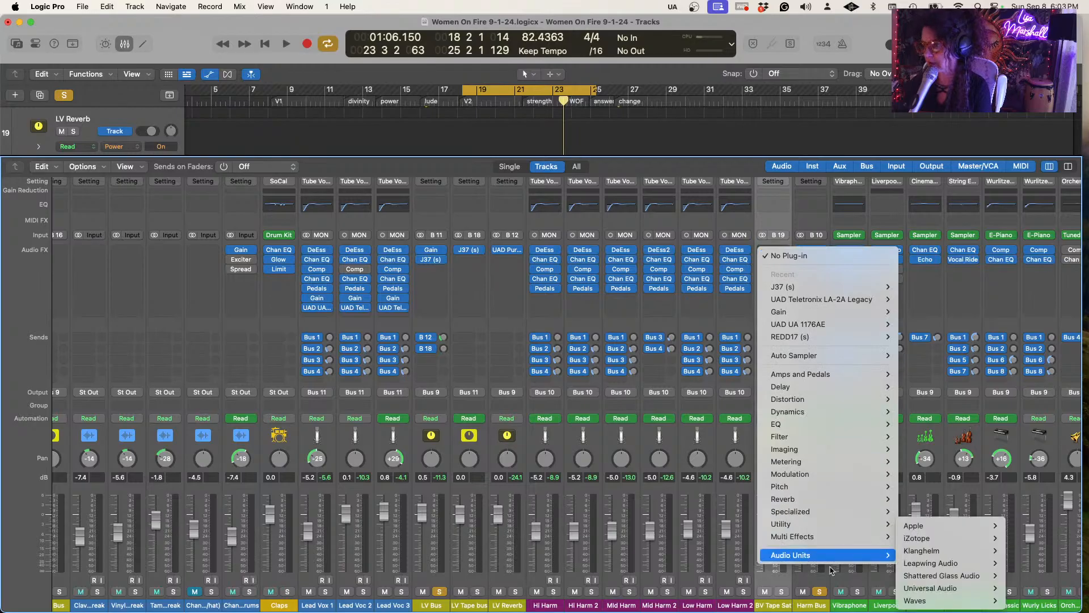
{"action": "mouse_move", "coordinate": [936, 602]}
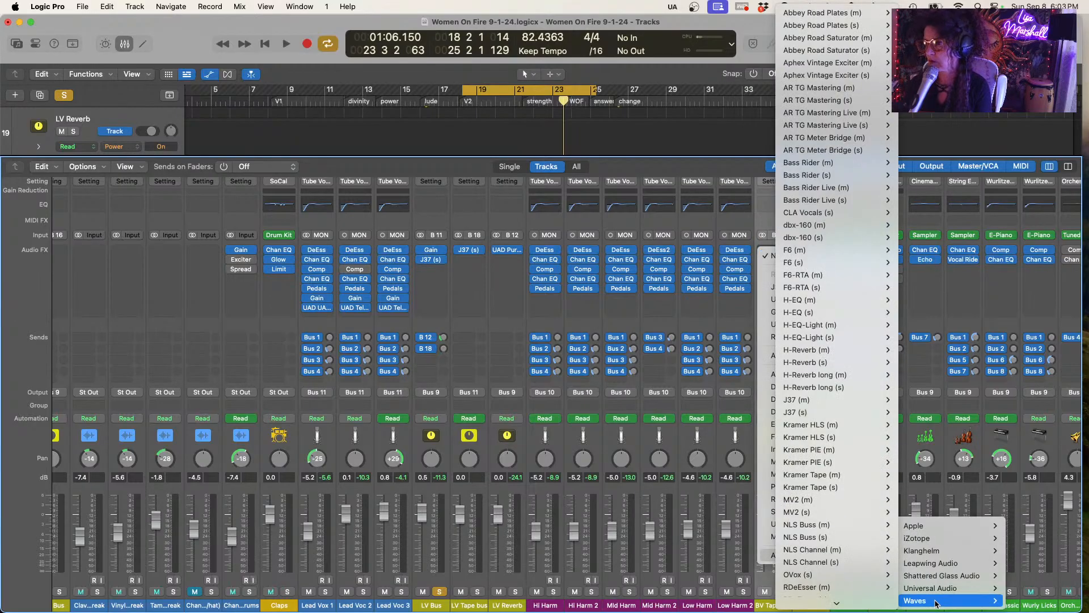
{"action": "left_click", "coordinate": [922, 403]}
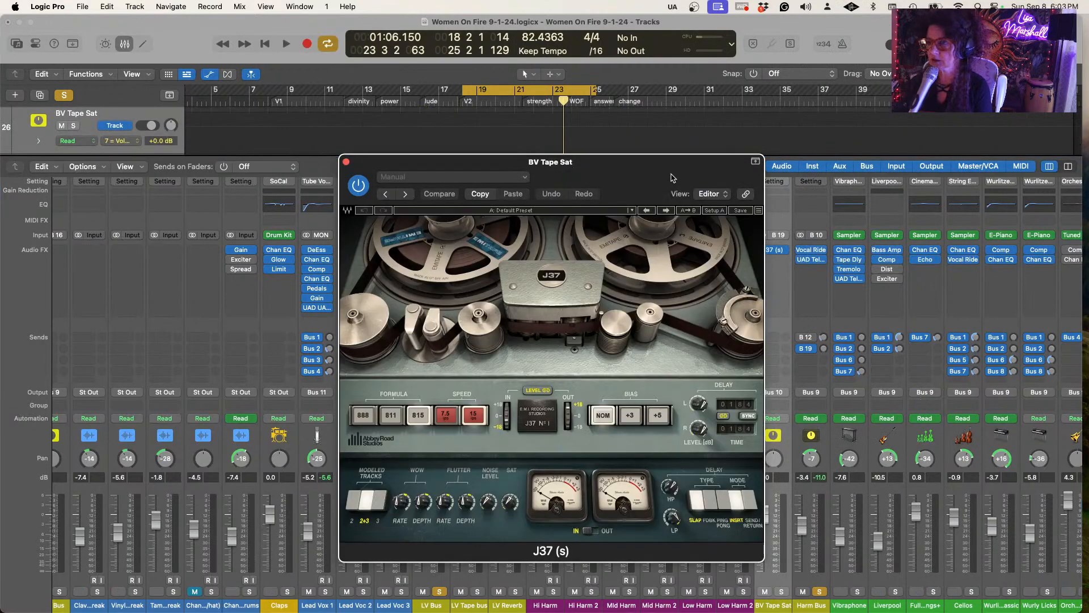
{"action": "left_click_drag", "start_coordinate": [671, 177], "coordinate": [523, 162]}
Listen briefly to the soloed vocals and harmonies with J37 on BV Tape Sat, and close the plug-in window
{"action": "key", "text": "space"}
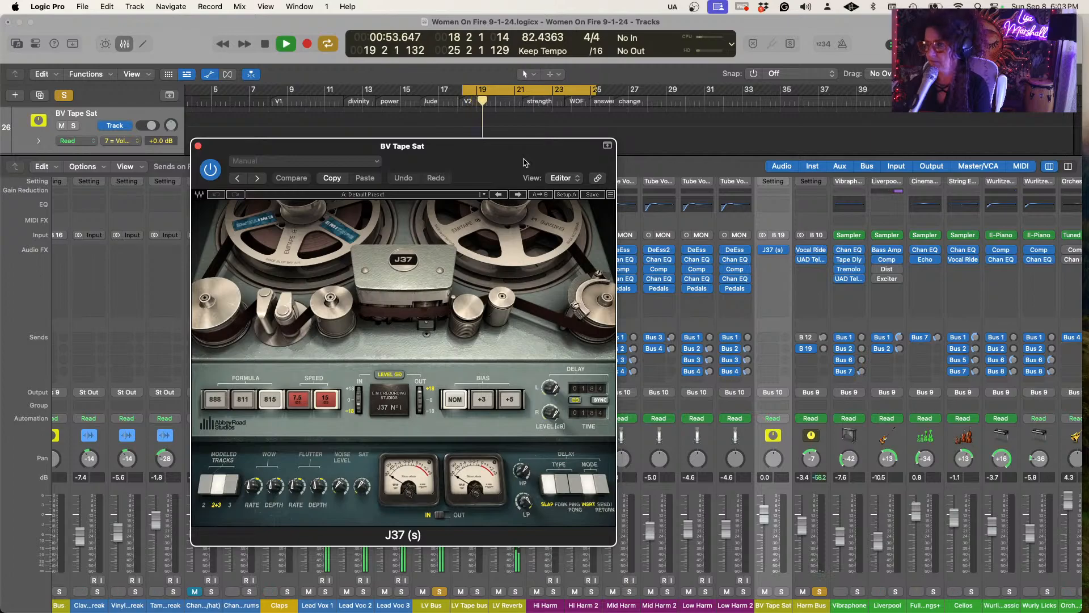
{"action": "key", "text": "space"}
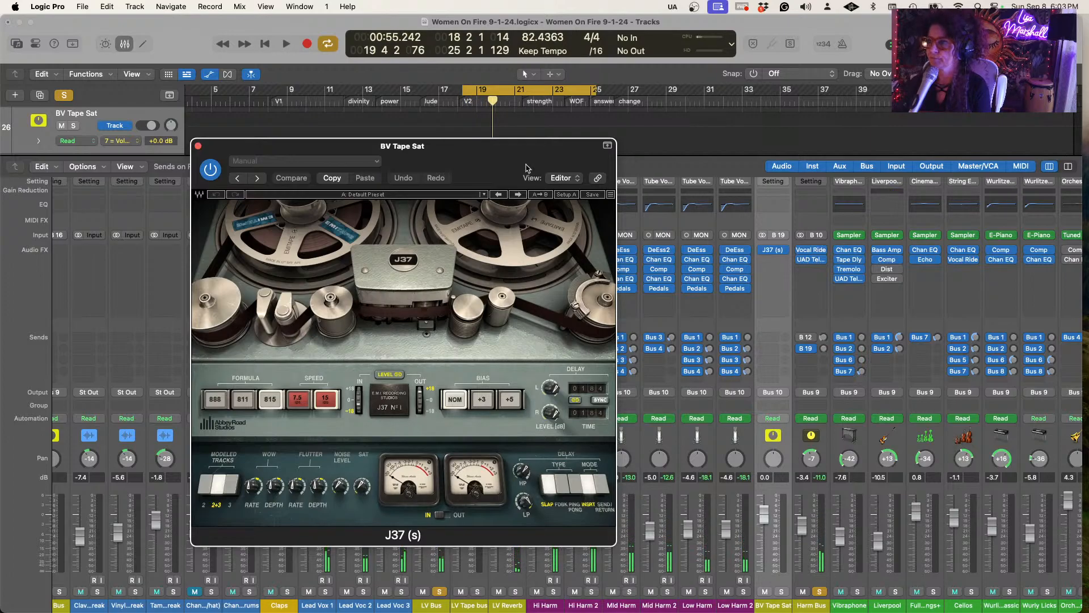
{"action": "left_click_drag", "start_coordinate": [531, 164], "coordinate": [972, 174]}
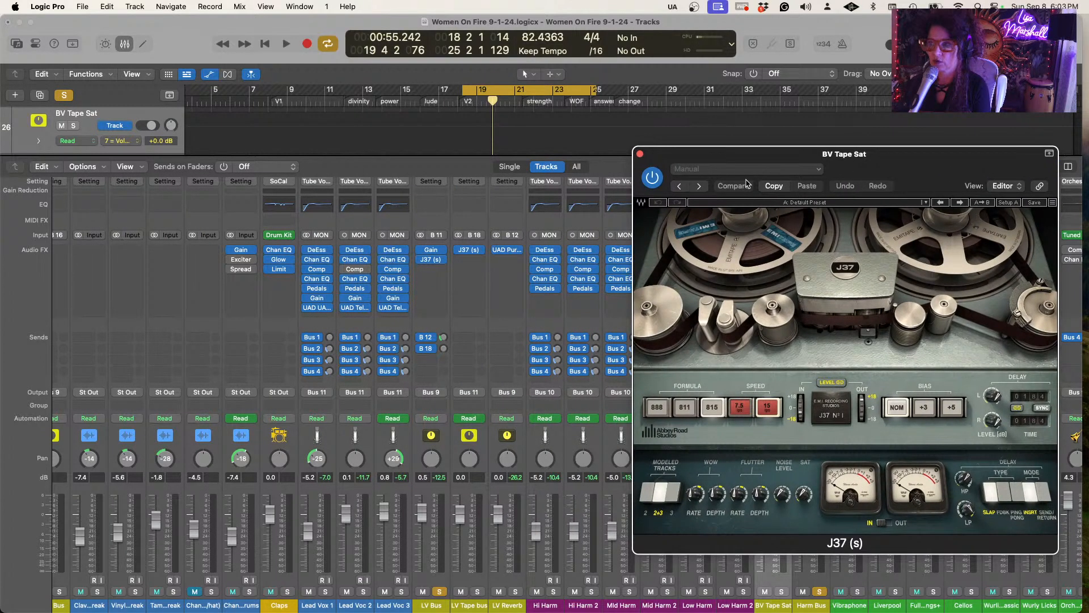
{"action": "left_click", "coordinate": [639, 153]}
Open the J37 on the LV Bus, play the vocals through it, bypass the plug-in and close its window
{"action": "left_click", "coordinate": [424, 261]}
{"action": "key", "text": "space"}
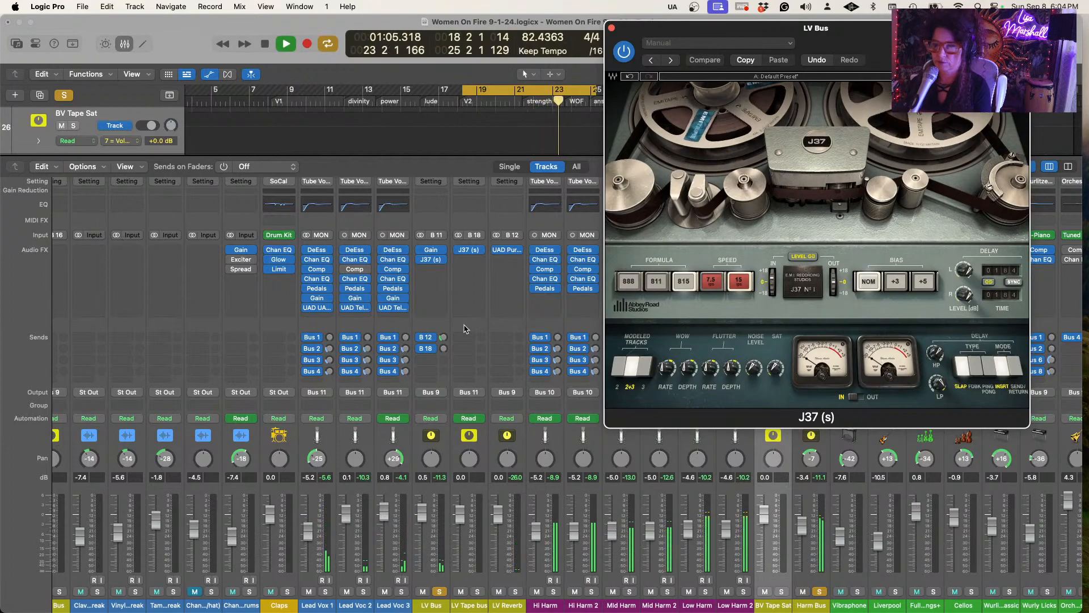
{"action": "key", "text": "space"}
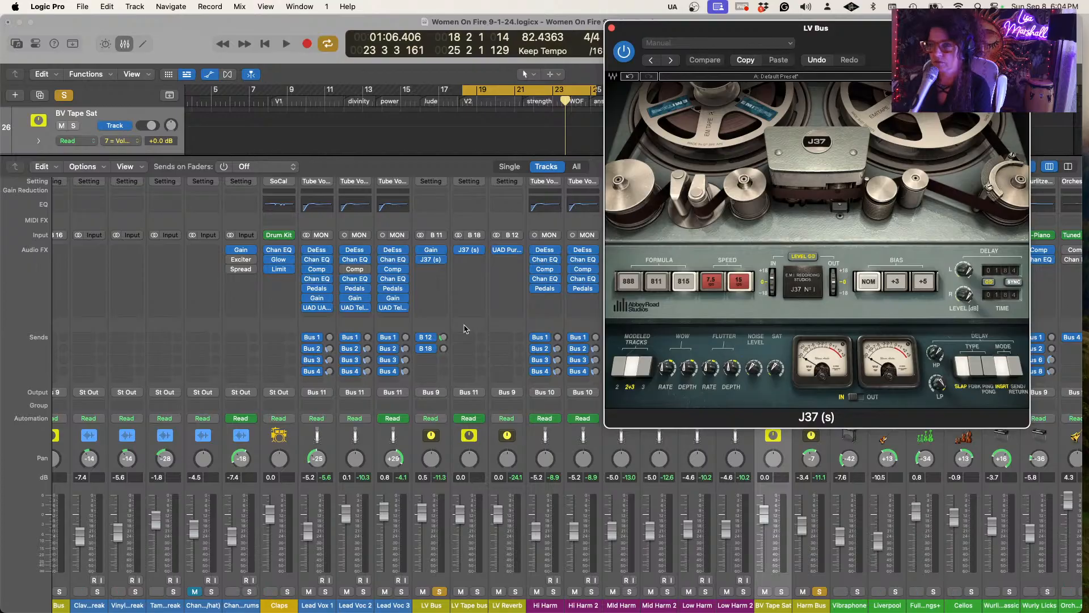
{"action": "left_click", "coordinate": [420, 262]}
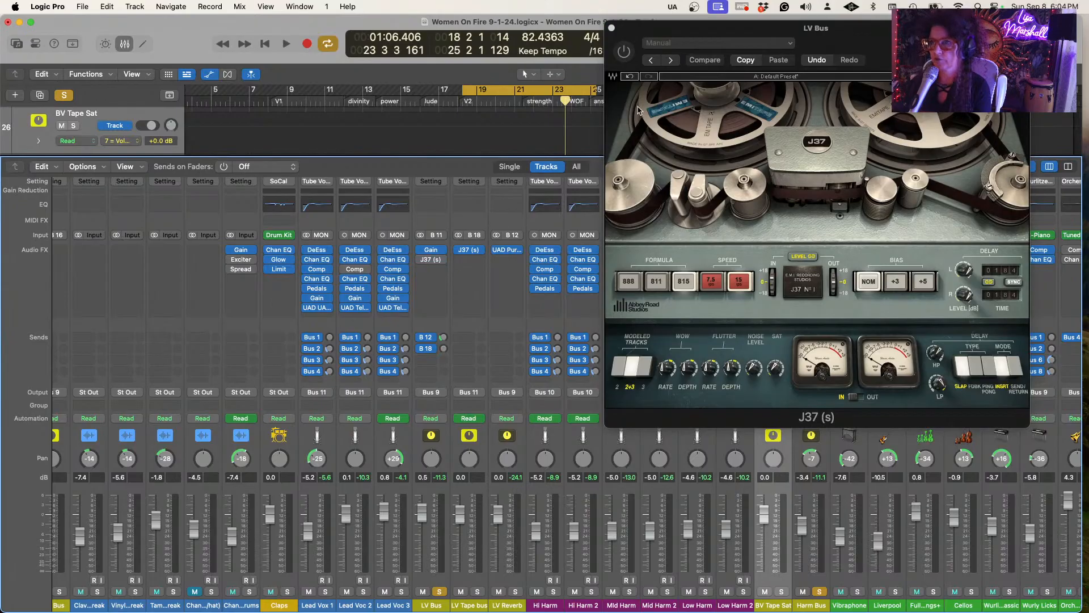
{"action": "left_click", "coordinate": [614, 29]}
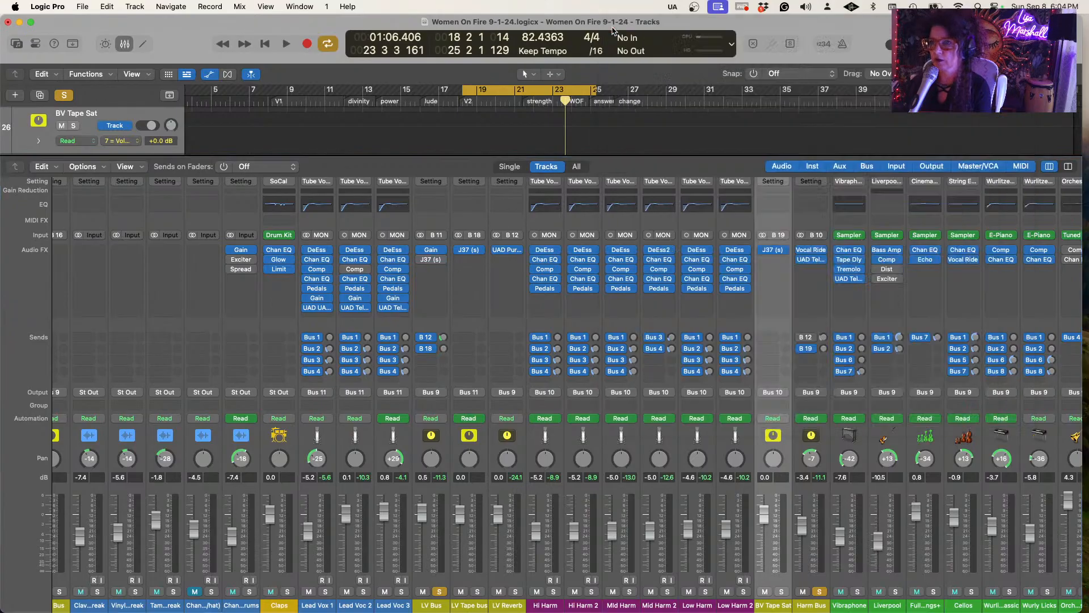
Open the J37 on the LV Tape bus and raise the LV Bus send to Bus 18 while the vocals play
{"action": "left_click", "coordinate": [470, 251]}
{"action": "left_click_drag", "start_coordinate": [638, 174], "coordinate": [882, 56]}
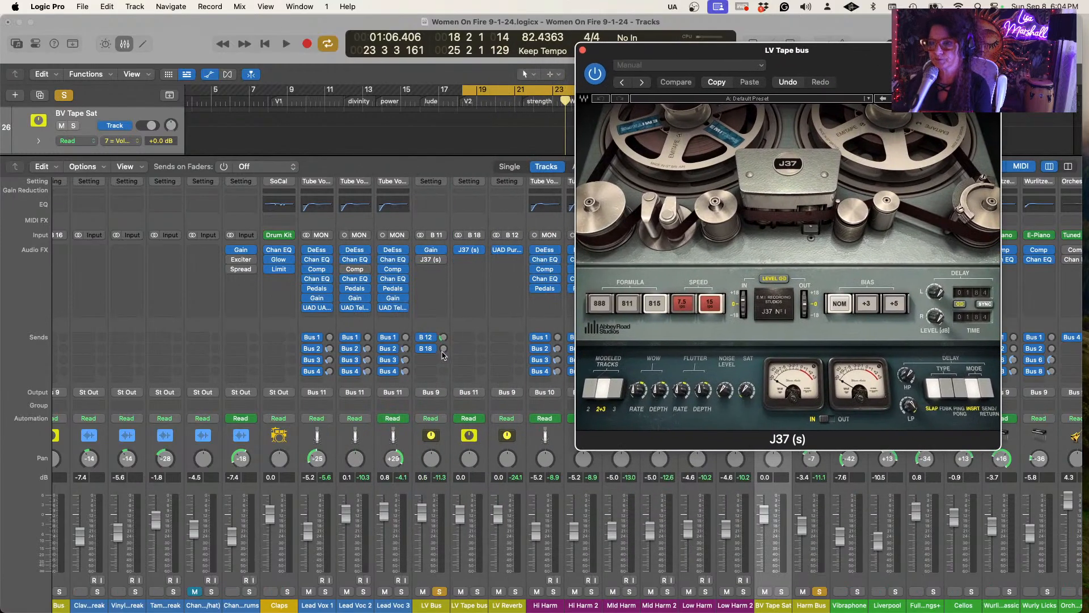
{"action": "key", "text": "space"}
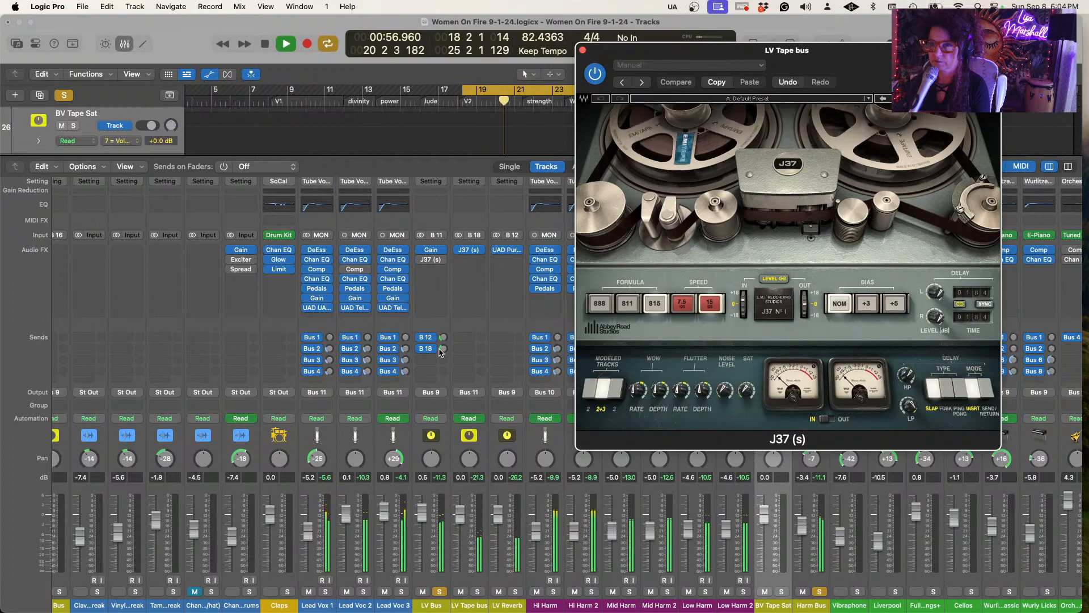
{"action": "left_click_drag", "start_coordinate": [443, 349], "coordinate": [441, 333]}
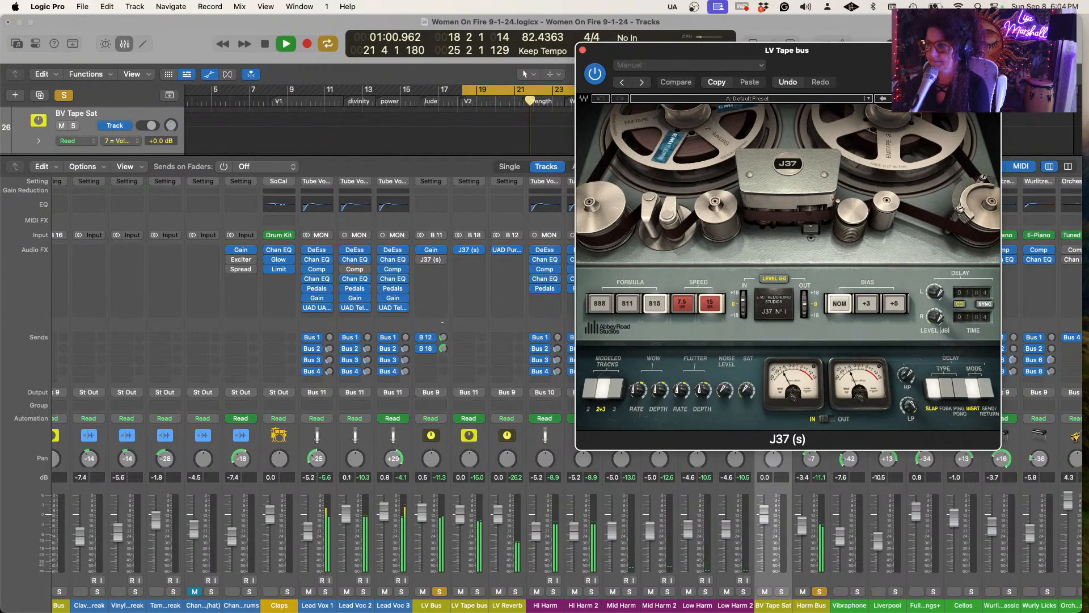
Fine-adjust the LV Bus send to Bus 18, stop playback and remove the bypassed J37 from the LV Bus
{"action": "left_click_drag", "start_coordinate": [443, 322], "coordinate": [443, 314]}
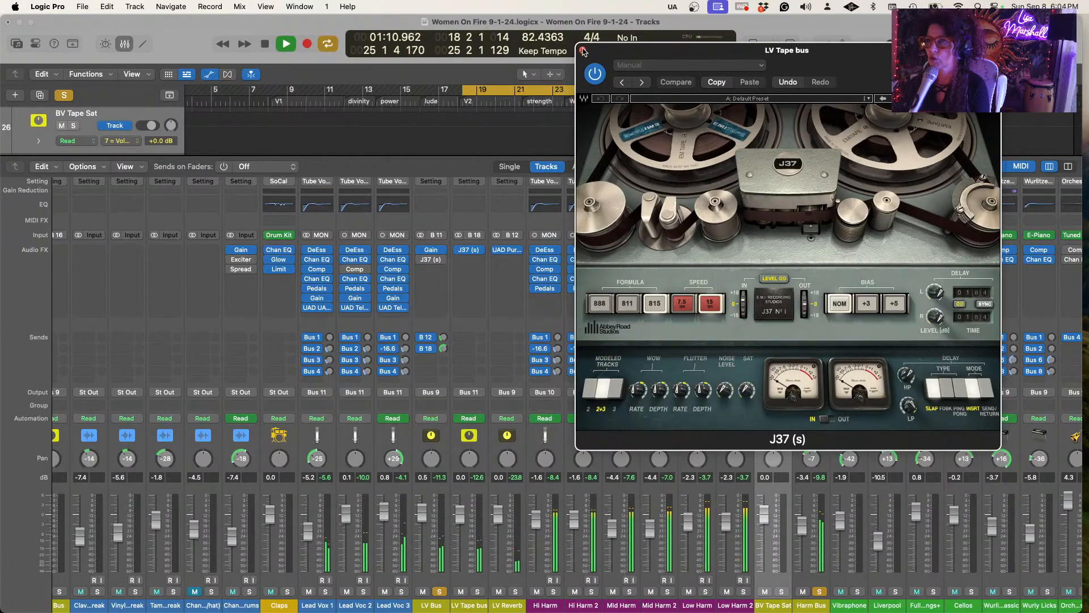
{"action": "left_click", "coordinate": [584, 51]}
{"action": "key", "text": "space"}
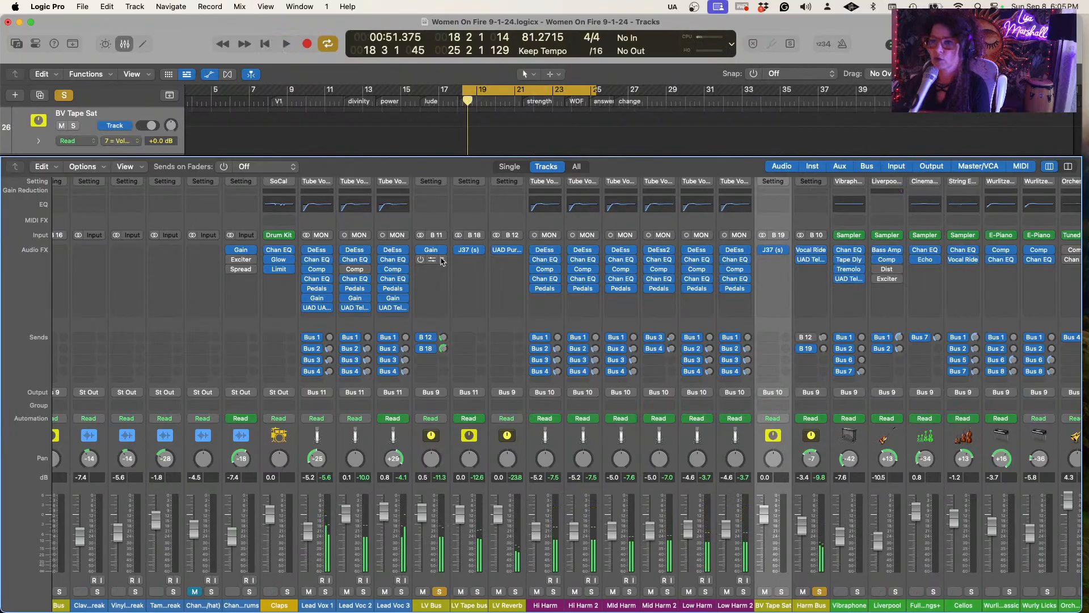
{"action": "left_click", "coordinate": [443, 260]}
{"action": "left_click", "coordinate": [470, 278]}
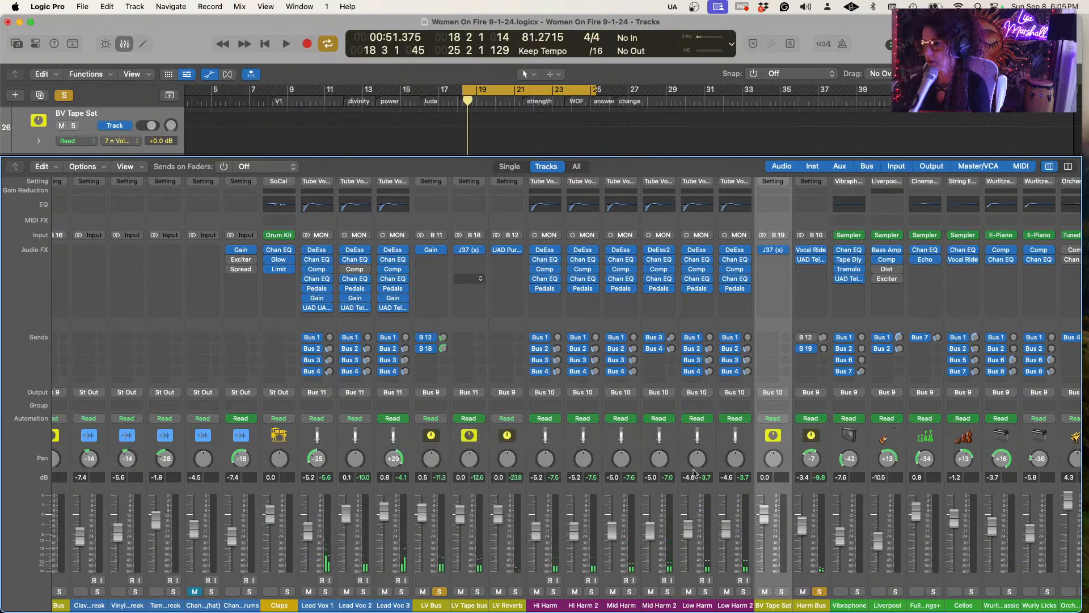
Open the J37 on BV Tape Sat, raise the Harm Bus send to Bus 19 to 1.0 dB and play the vocals
{"action": "scroll", "coordinate": [694, 472], "scroll_direction": "right", "scroll_amount": 4}
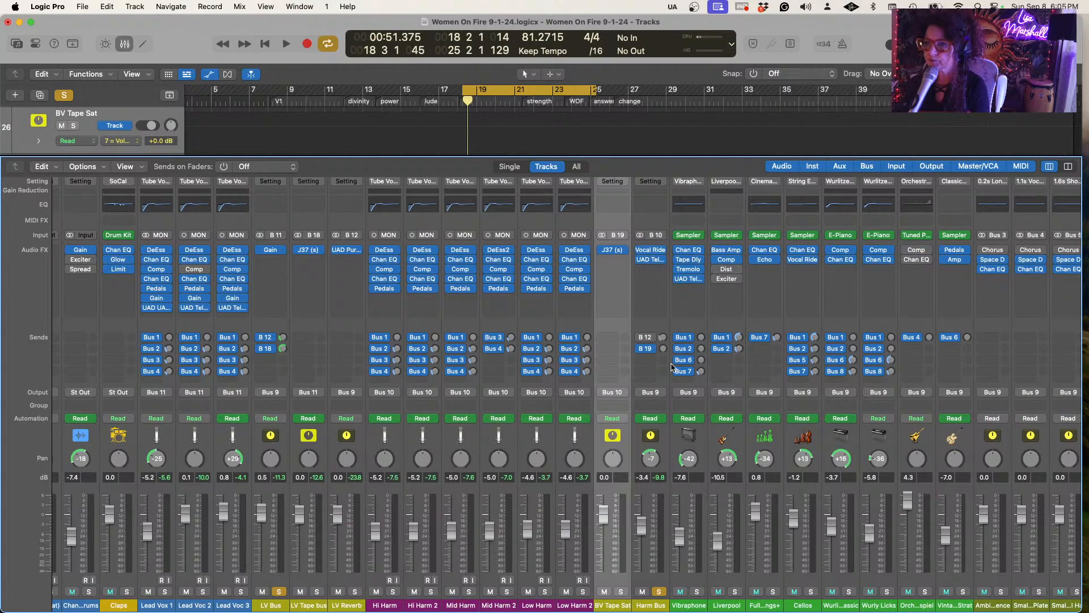
{"action": "left_click", "coordinate": [614, 252]}
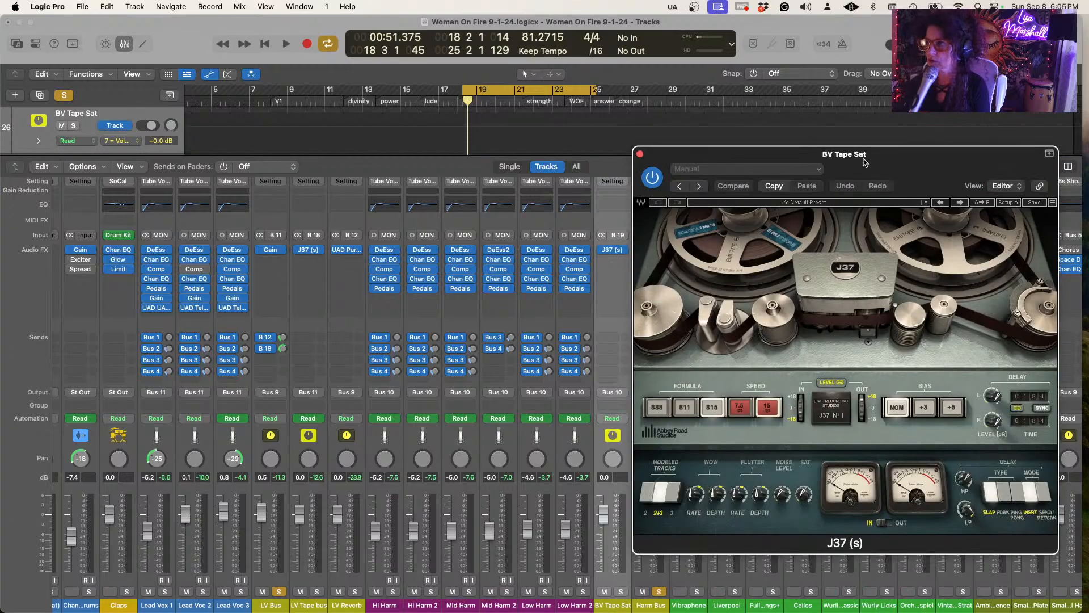
{"action": "left_click_drag", "start_coordinate": [944, 161], "coordinate": [410, 128]}
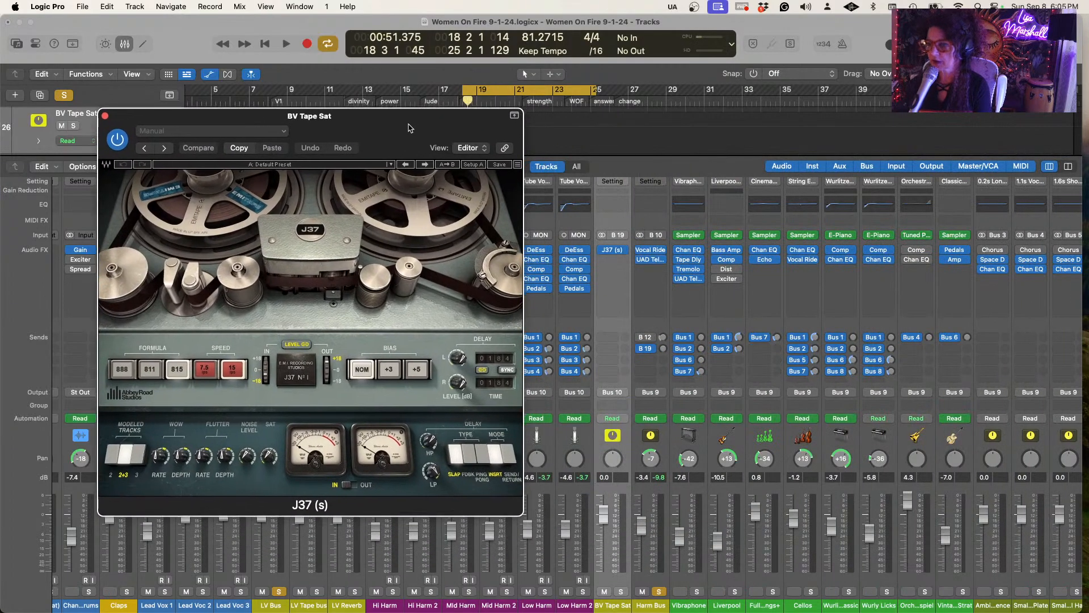
{"action": "left_click", "coordinate": [663, 354]}
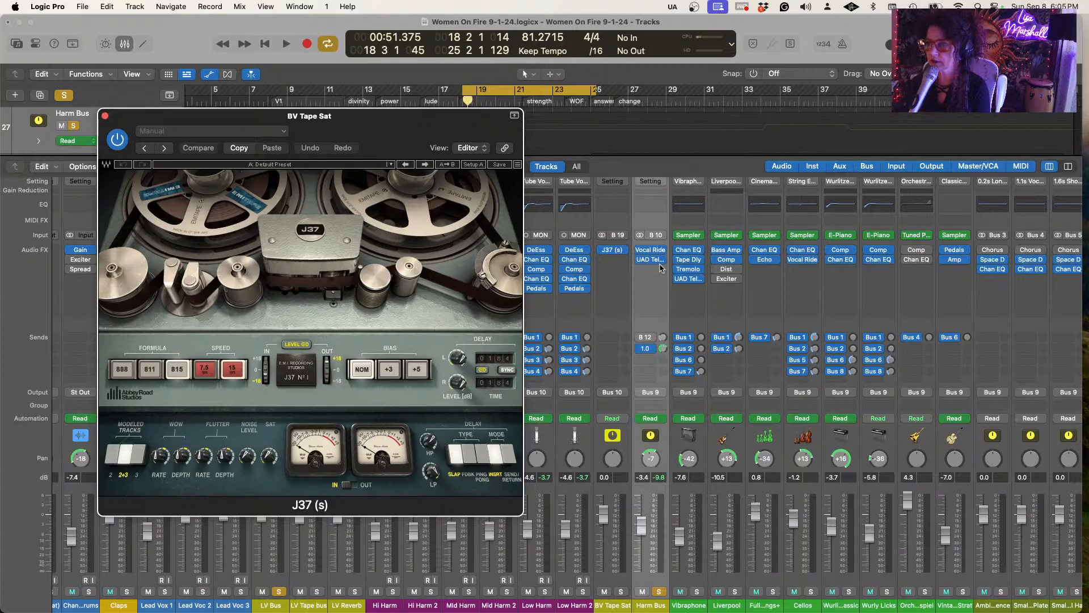
{"action": "key", "text": "space"}
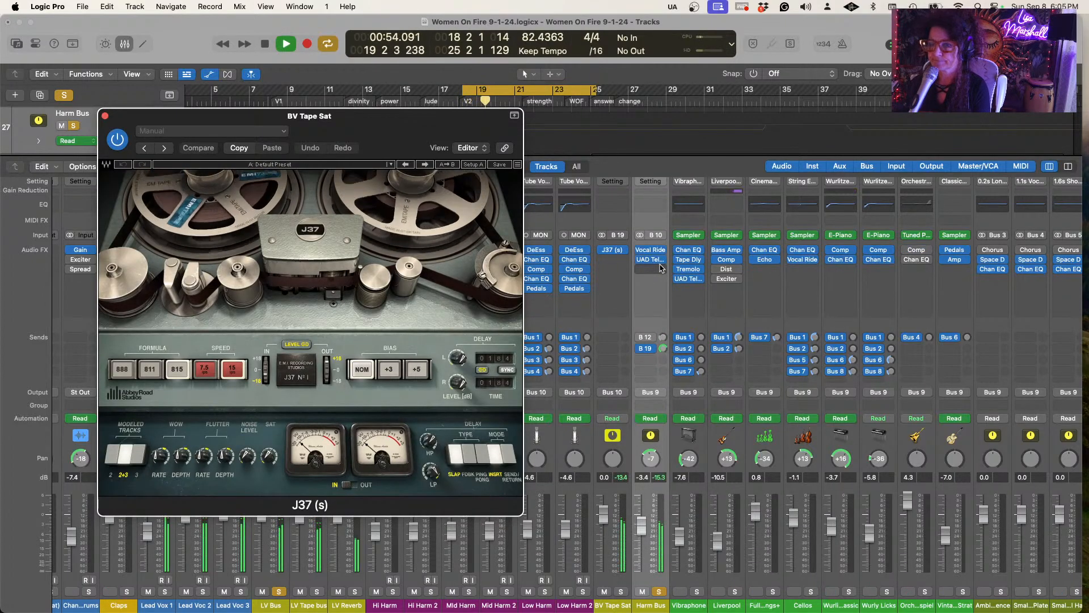
{"action": "key", "text": "space"}
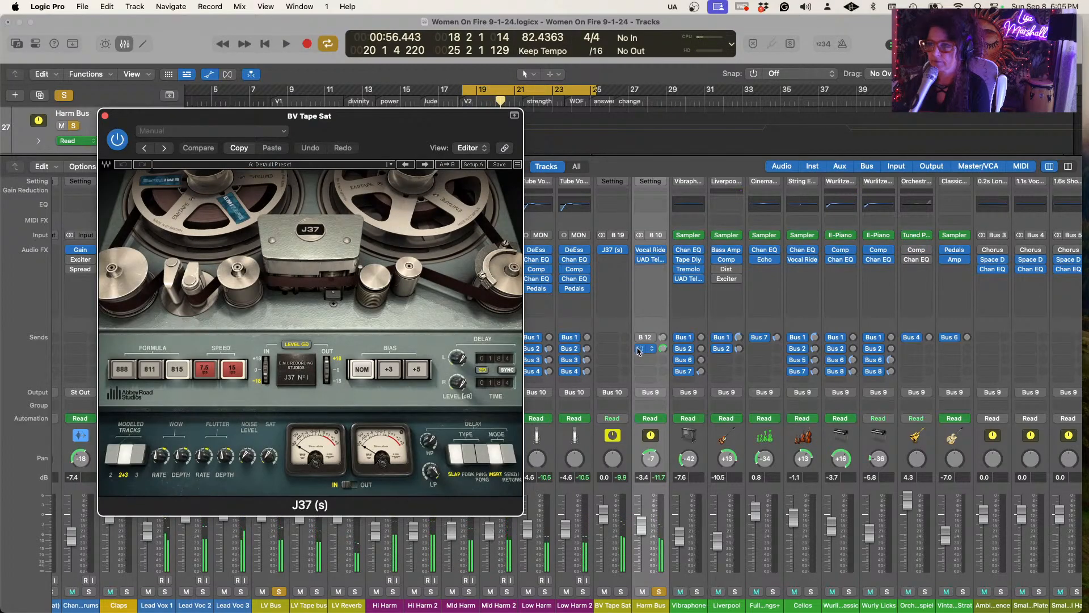
Compare short playbacks of the vocals with the Harm Bus send to Bus 19 switched off and on
{"action": "key", "text": "space"}
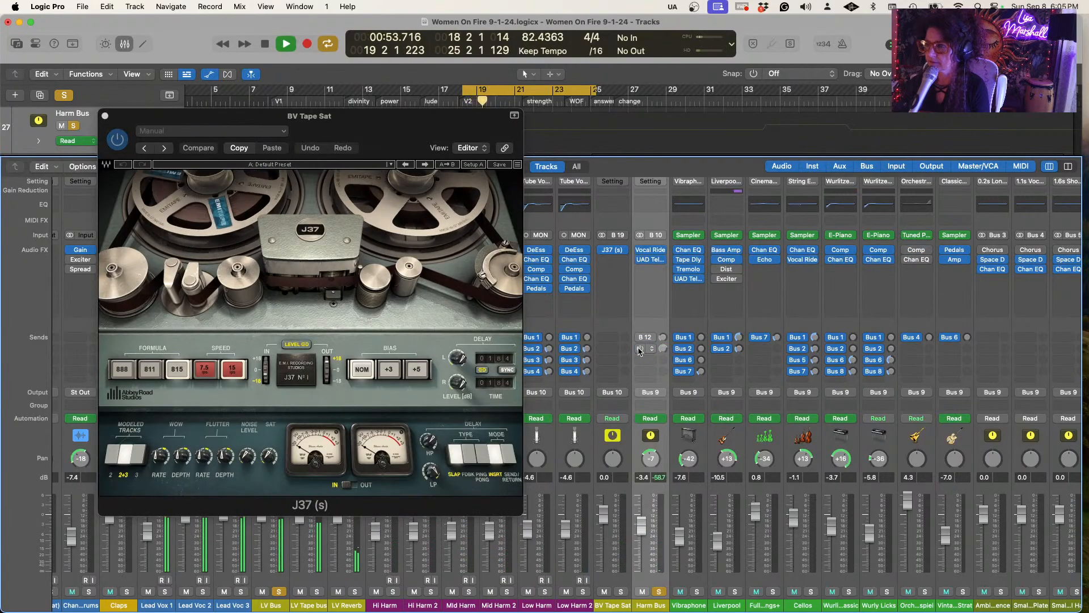
{"action": "key", "text": "space"}
{"action": "left_click", "coordinate": [639, 350]}
{"action": "key", "text": "space"}
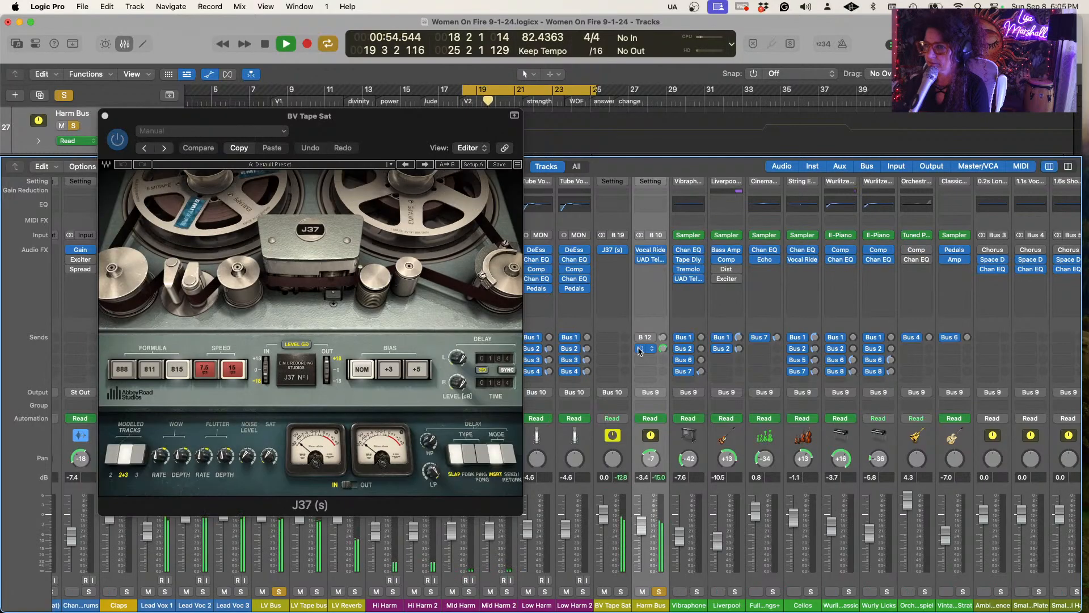
{"action": "key", "text": "space"}
{"action": "left_click", "coordinate": [638, 350]}
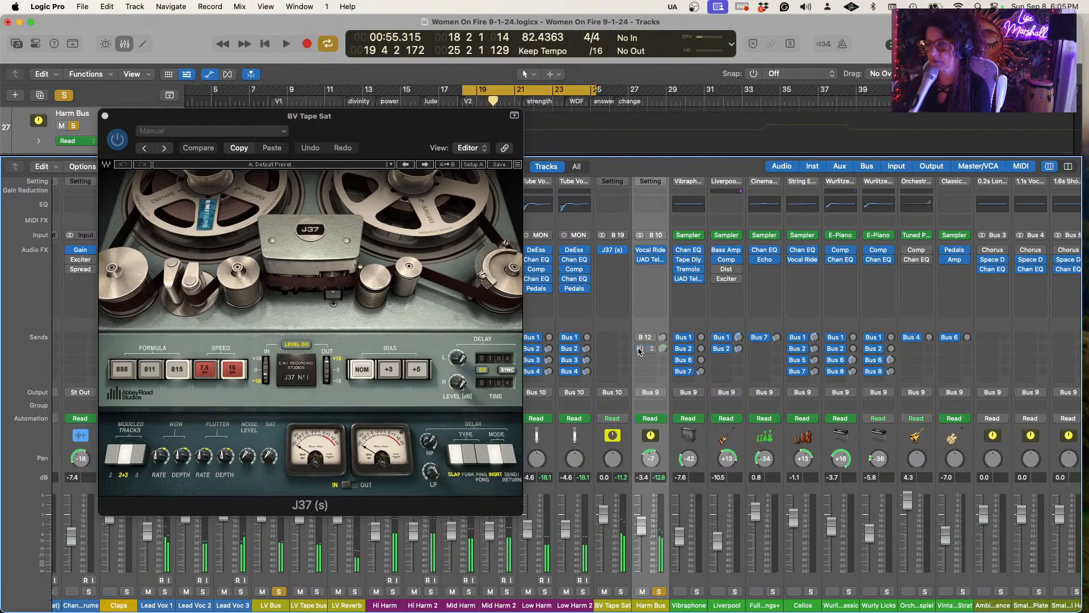
Turn the Harm Bus send to Bus 19 down to -∞ dB and close the BV Tape Sat J37 window
{"action": "left_click_drag", "start_coordinate": [664, 348], "coordinate": [661, 342]}
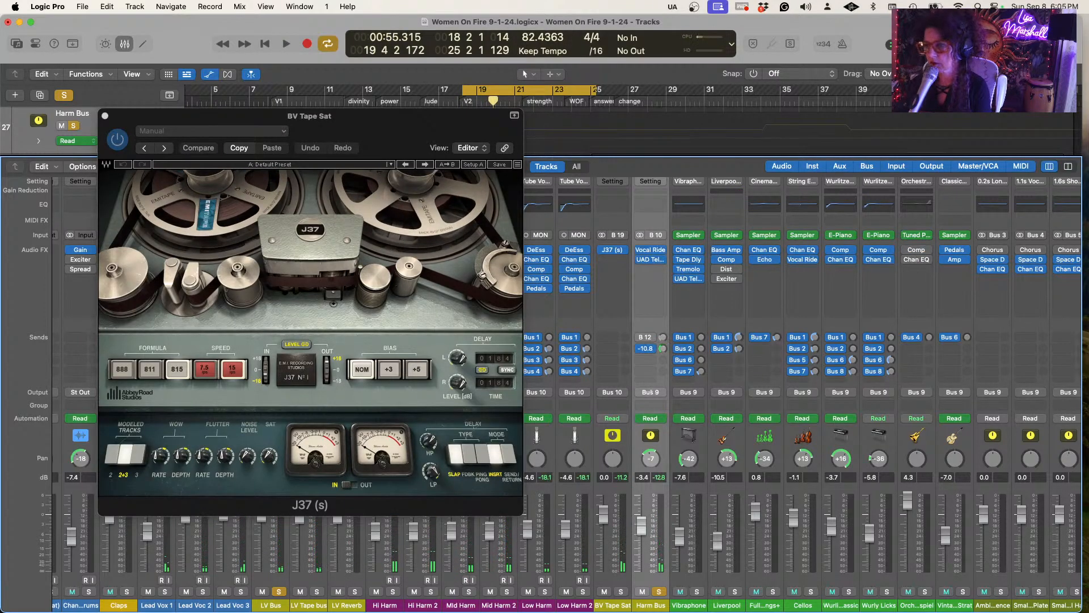
{"action": "left_click_drag", "start_coordinate": [375, 127], "coordinate": [932, 125]}
{"action": "left_click", "coordinate": [662, 116]}
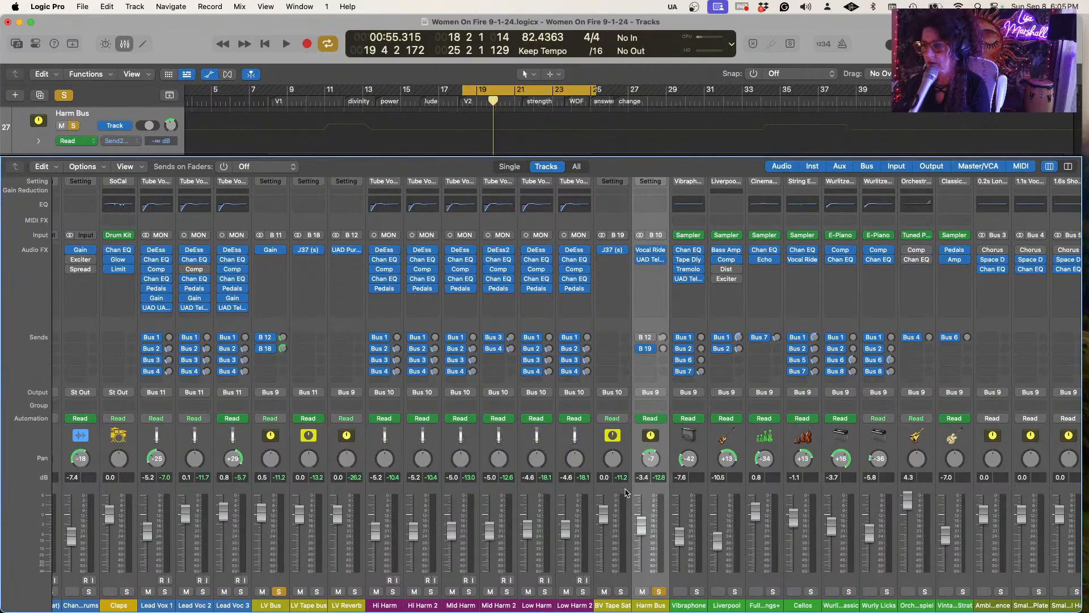
Show the absolute Volume automation of the BV Tape Sat track and create its automation line at 0.0 dB
{"action": "left_click", "coordinate": [613, 496]}
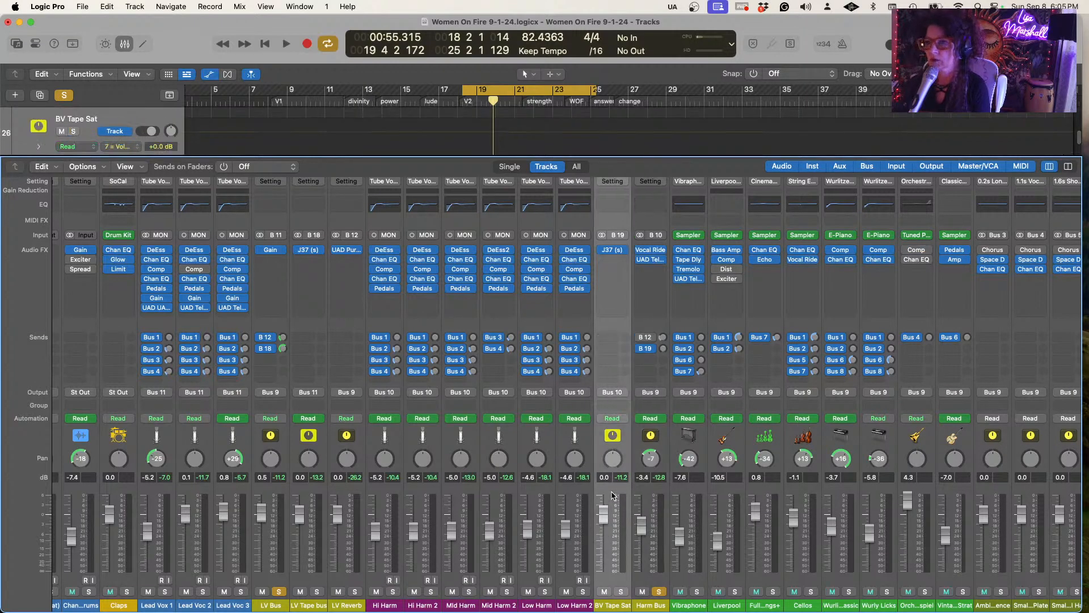
{"action": "left_click", "coordinate": [125, 45]}
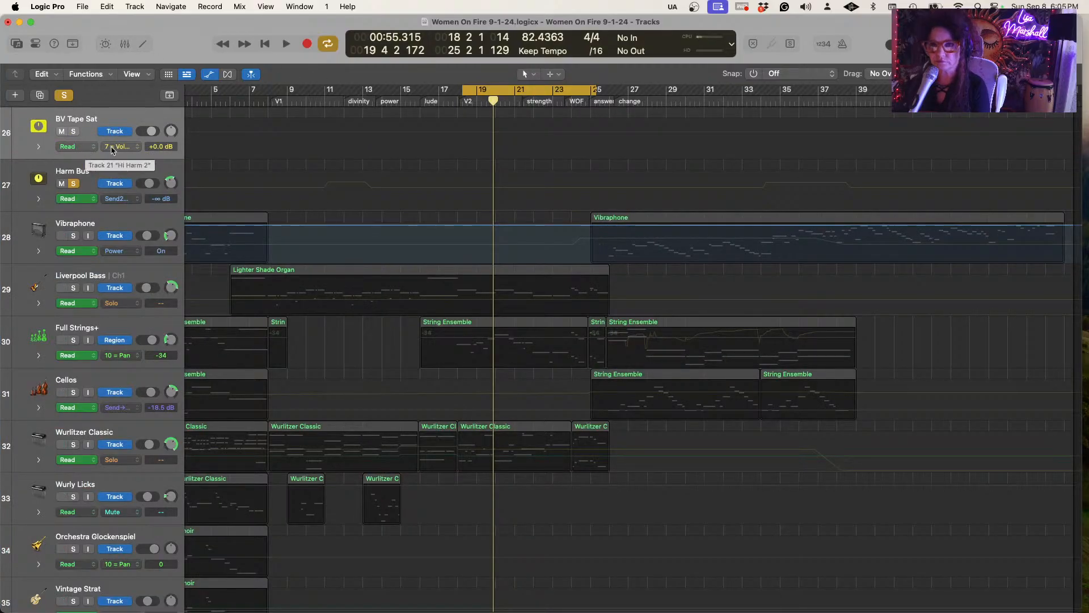
{"action": "left_click", "coordinate": [139, 146]}
{"action": "mouse_move", "coordinate": [158, 225]}
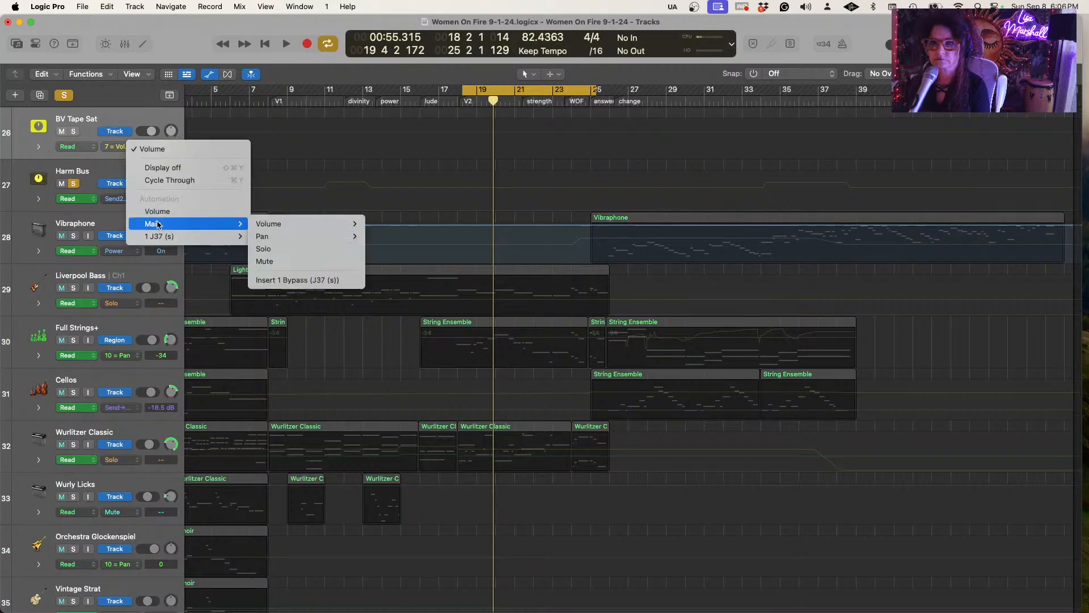
{"action": "mouse_move", "coordinate": [306, 225]}
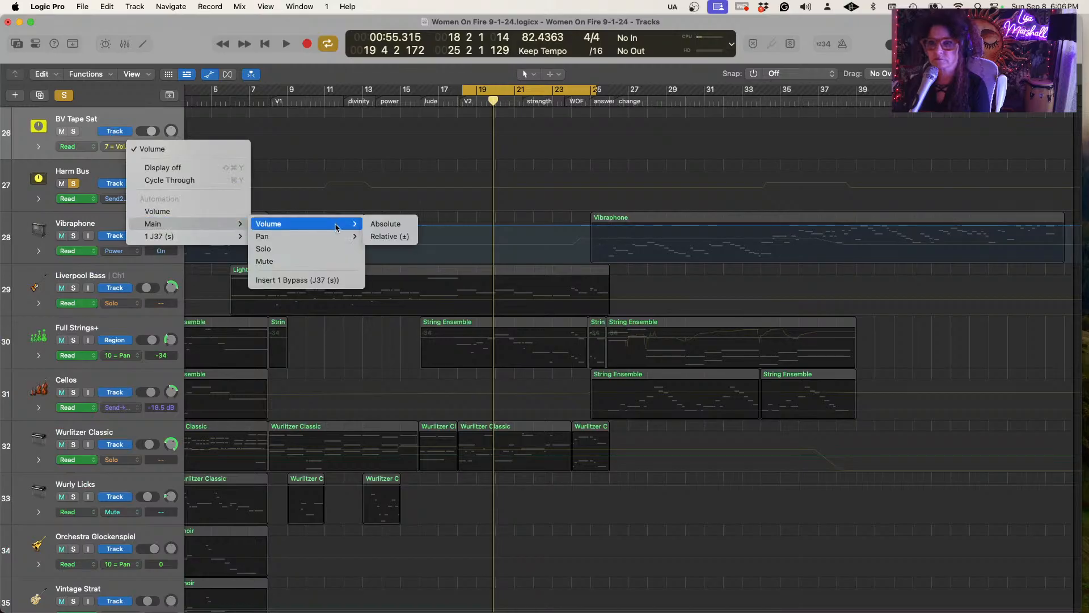
{"action": "left_click", "coordinate": [392, 225]}
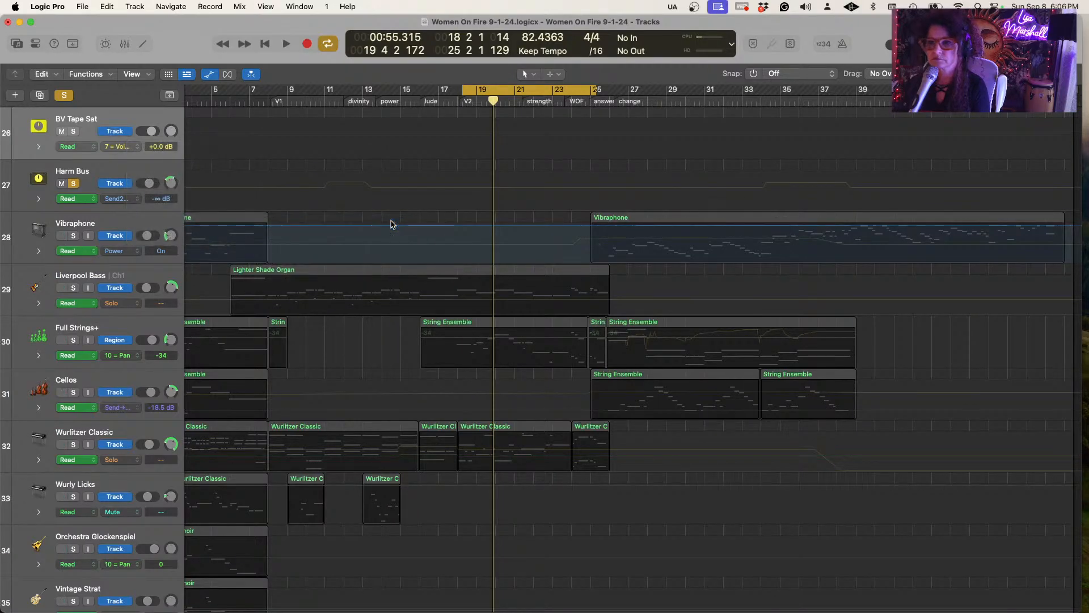
{"action": "left_click", "coordinate": [445, 130]}
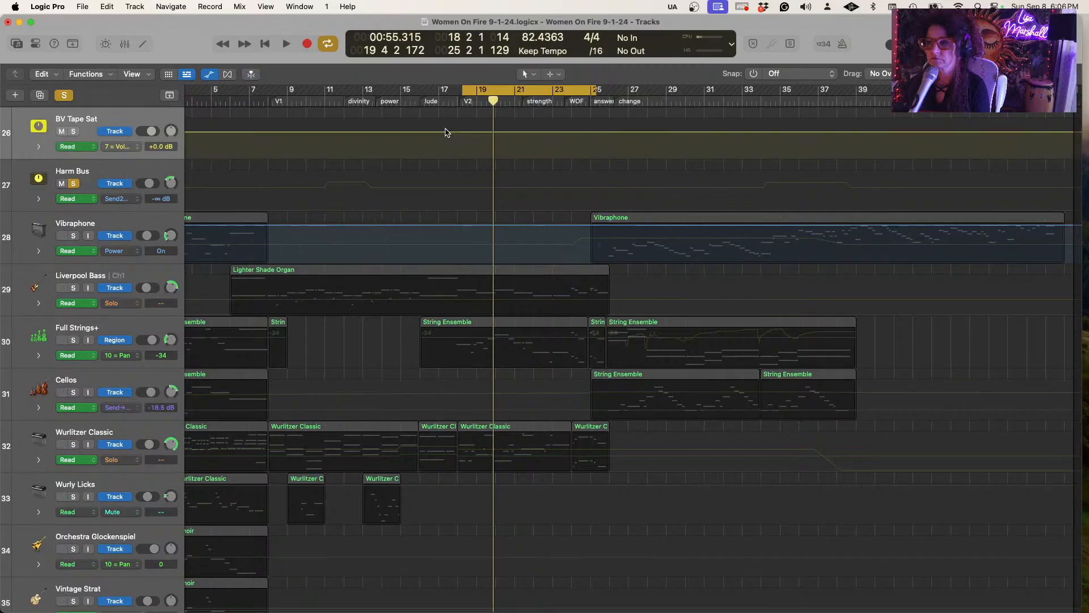
Move the J37 (s) plug-in from the BV Tape Sat channel to the Harm Bus, below its existing inserts
{"action": "left_click", "coordinate": [125, 44]}
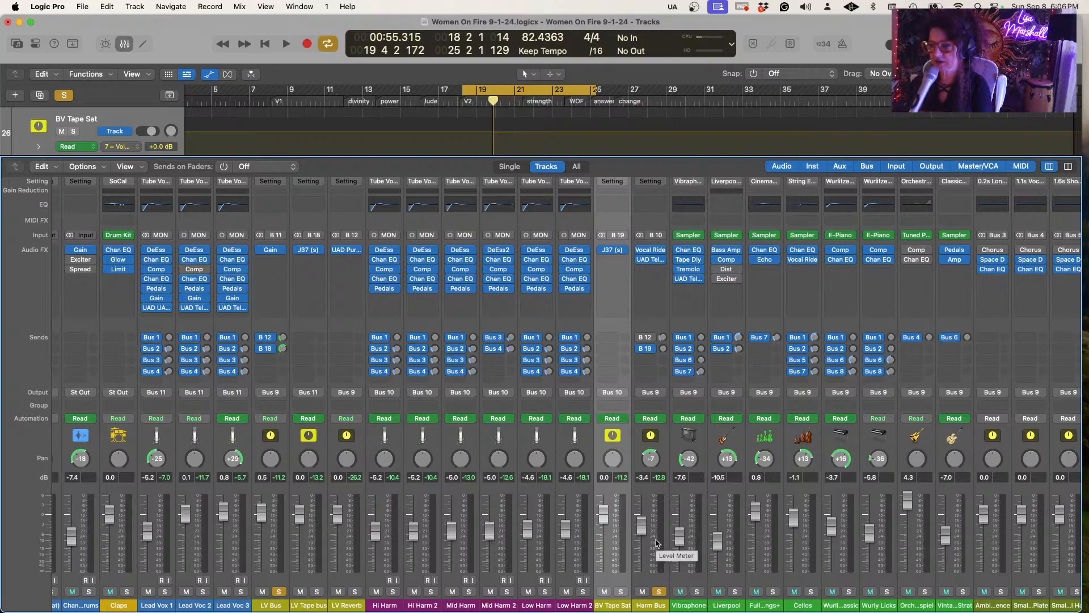
{"action": "left_click_drag", "start_coordinate": [612, 250], "coordinate": [654, 270]}
{"action": "left_click", "coordinate": [653, 270]}
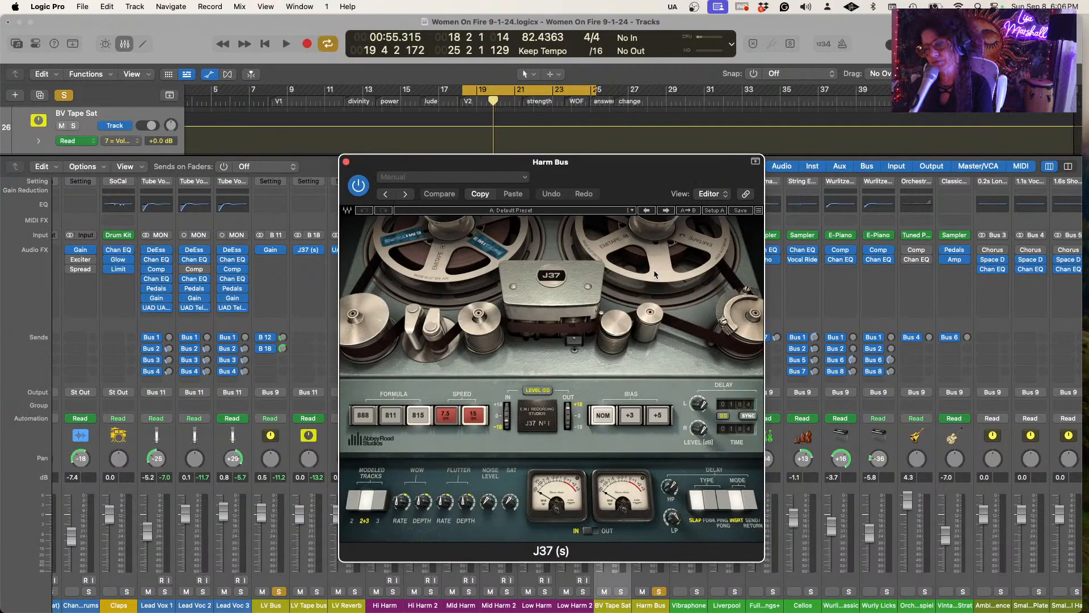
{"action": "left_click", "coordinate": [346, 162]}
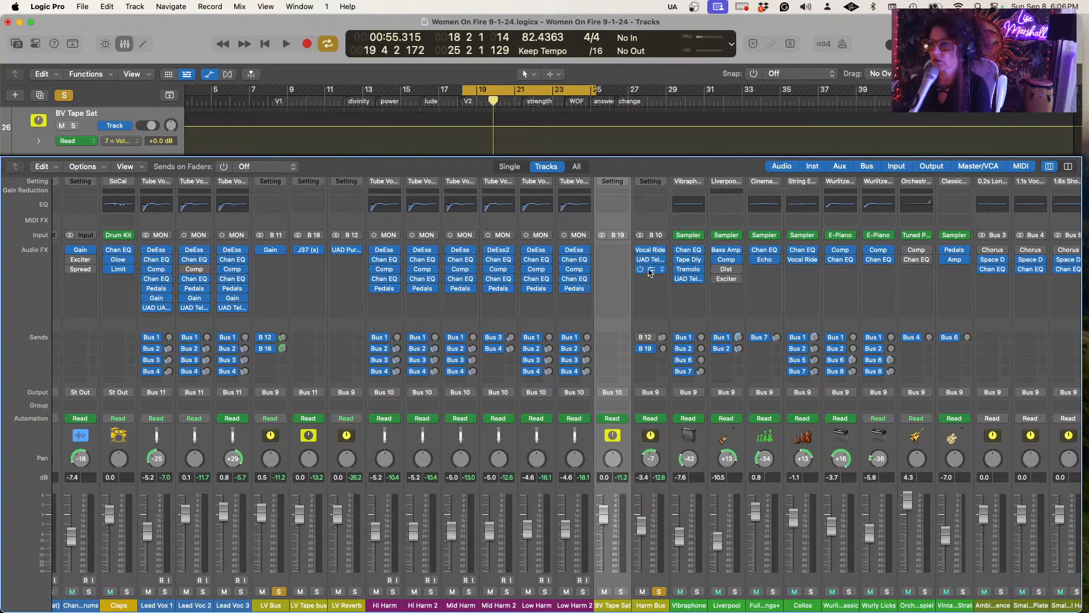
Set the Harm Bus J37 input level to 2.7 dB while the vocals play, close its window and stop playback
{"action": "left_click", "coordinate": [649, 271]}
{"action": "key", "text": "space"}
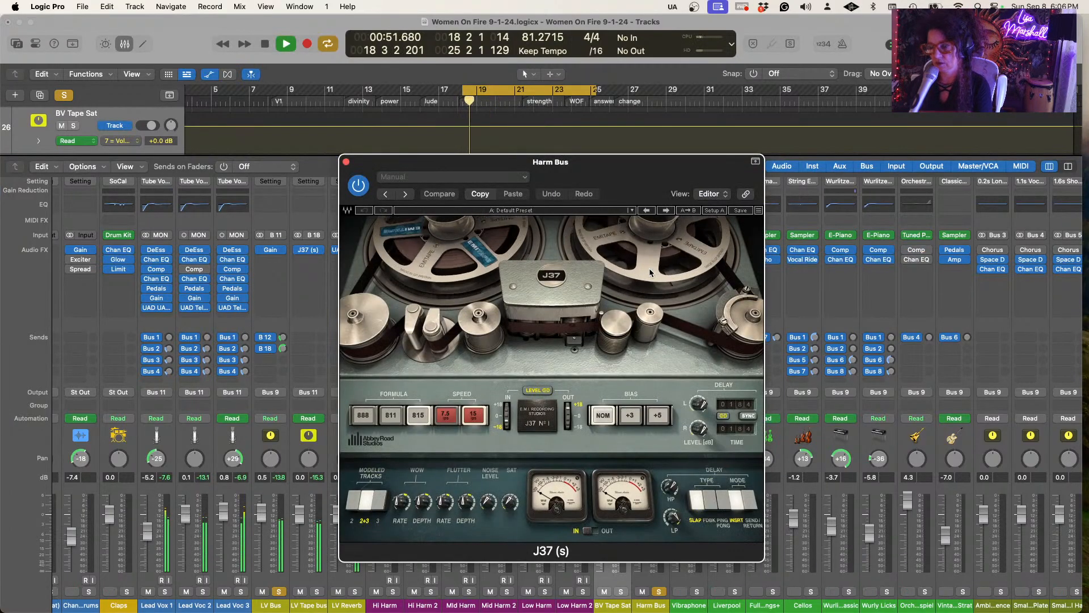
{"action": "left_click_drag", "start_coordinate": [598, 162], "coordinate": [386, 49]}
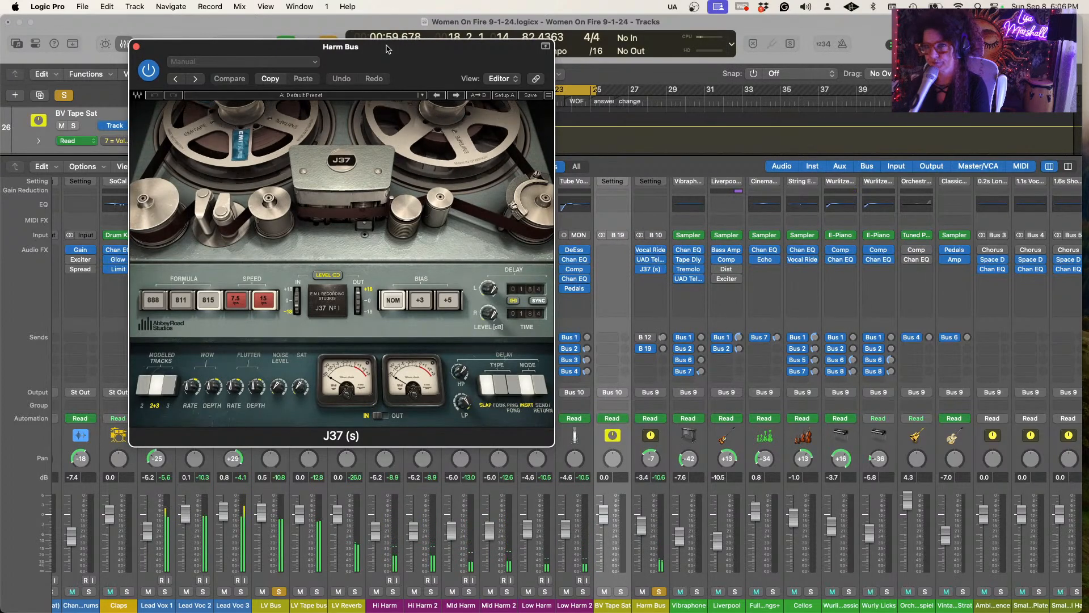
{"action": "left_click_drag", "start_coordinate": [297, 305], "coordinate": [300, 188]}
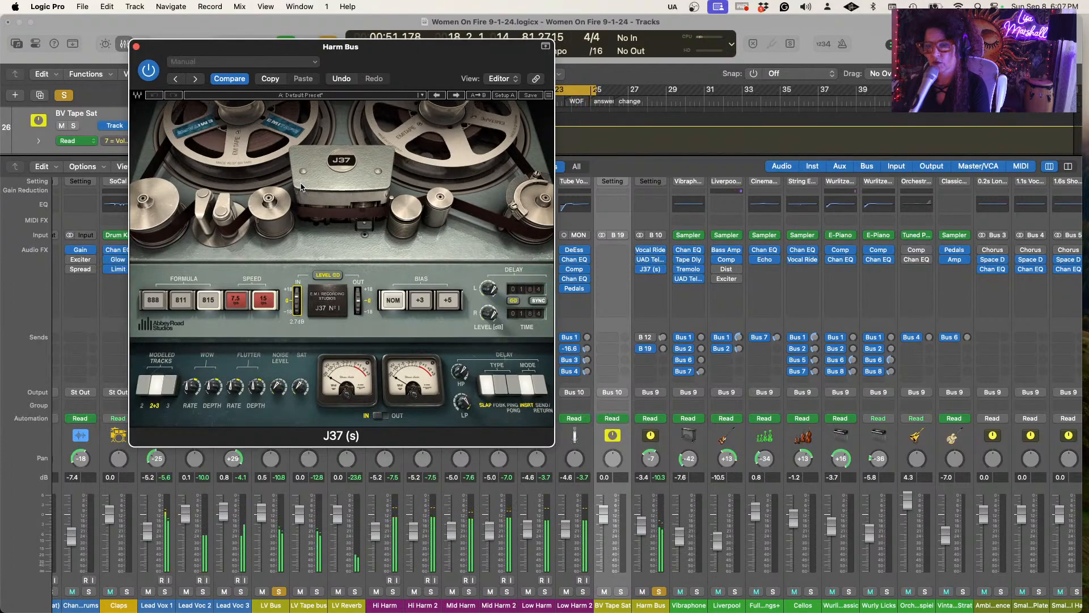
{"action": "left_click", "coordinate": [137, 48]}
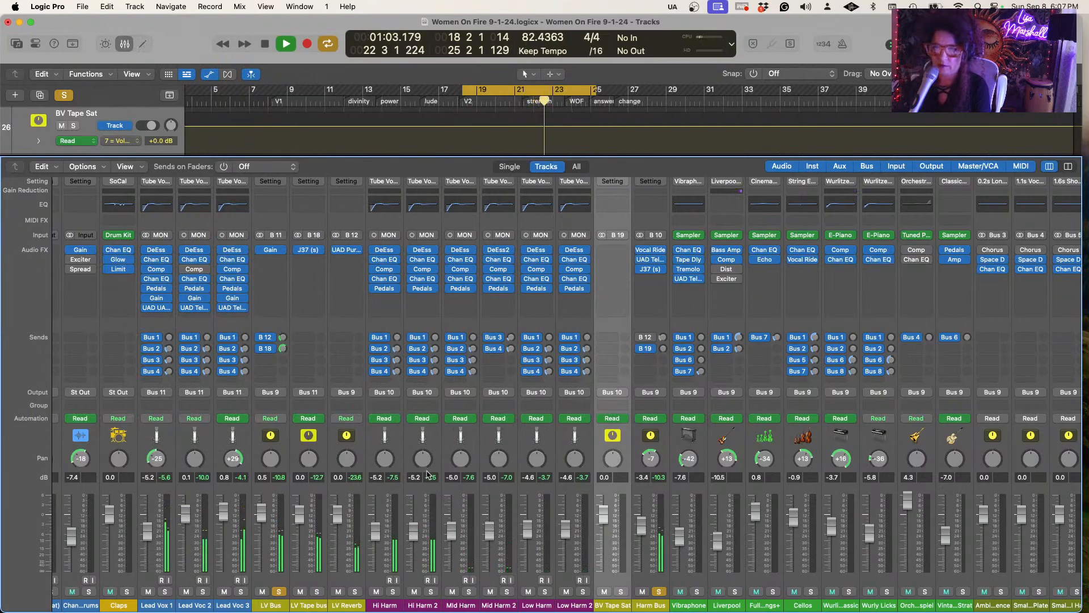
{"action": "key", "text": "space"}
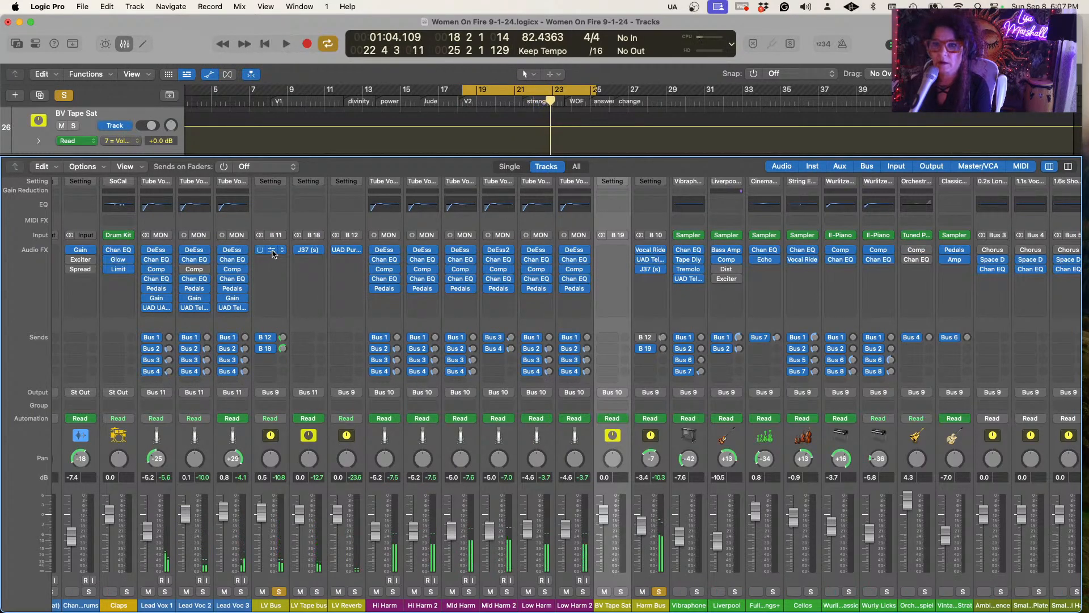
Insert the stereo Waves Vocal Rider (s) plug-in below the Gain on the LV Bus
{"action": "left_click", "coordinate": [271, 262]}
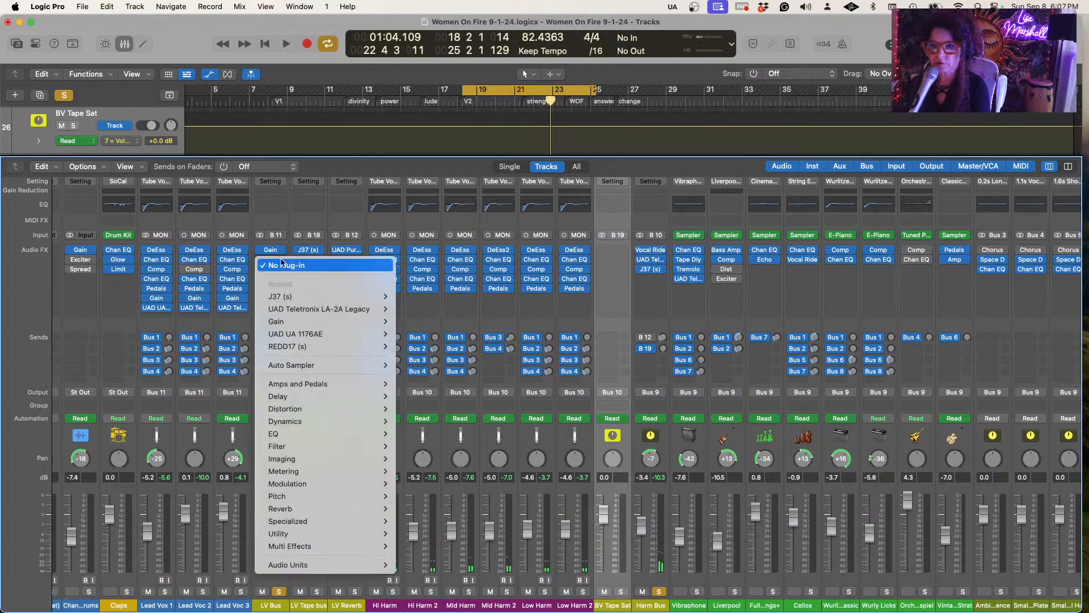
{"action": "mouse_move", "coordinate": [295, 564]}
{"action": "mouse_move", "coordinate": [431, 600]}
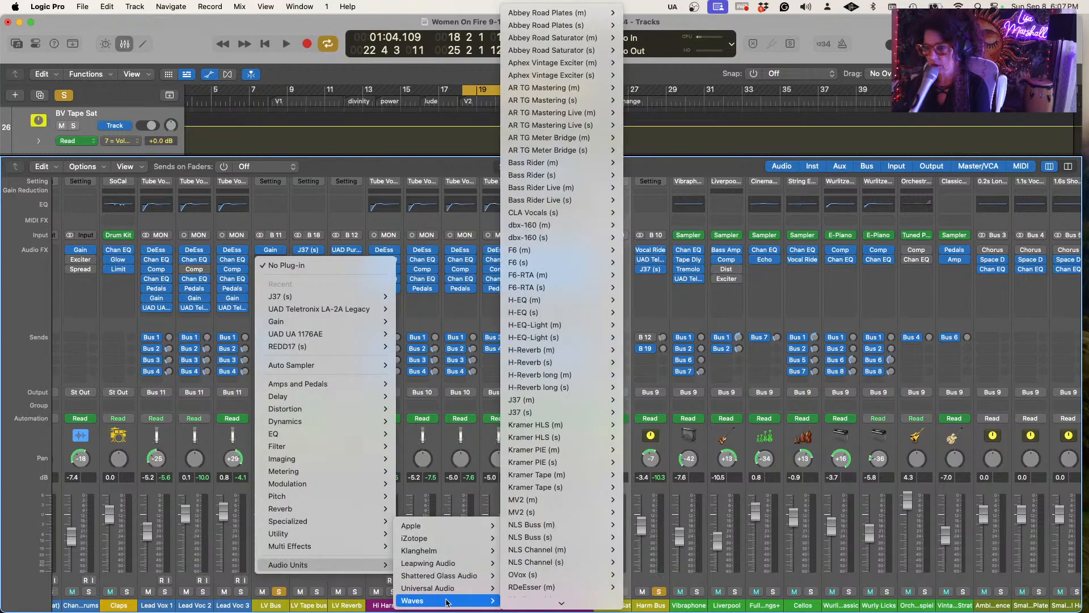
{"action": "mouse_move", "coordinate": [577, 528]}
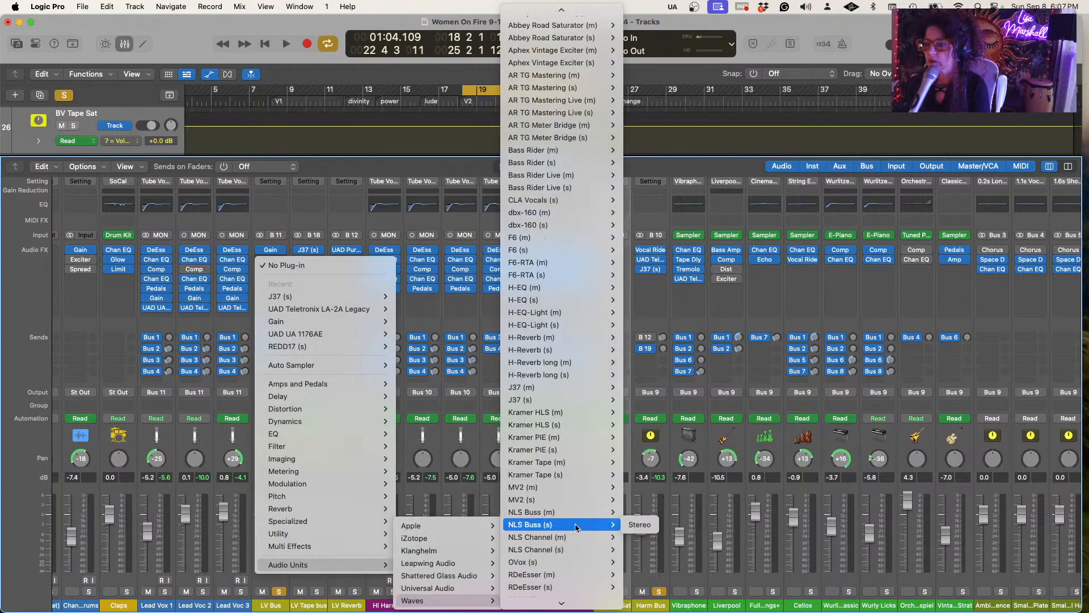
{"action": "scroll", "coordinate": [577, 527], "scroll_direction": "down", "scroll_amount": 5}
{"action": "mouse_move", "coordinate": [588, 552]}
{"action": "left_click", "coordinate": [639, 551]}
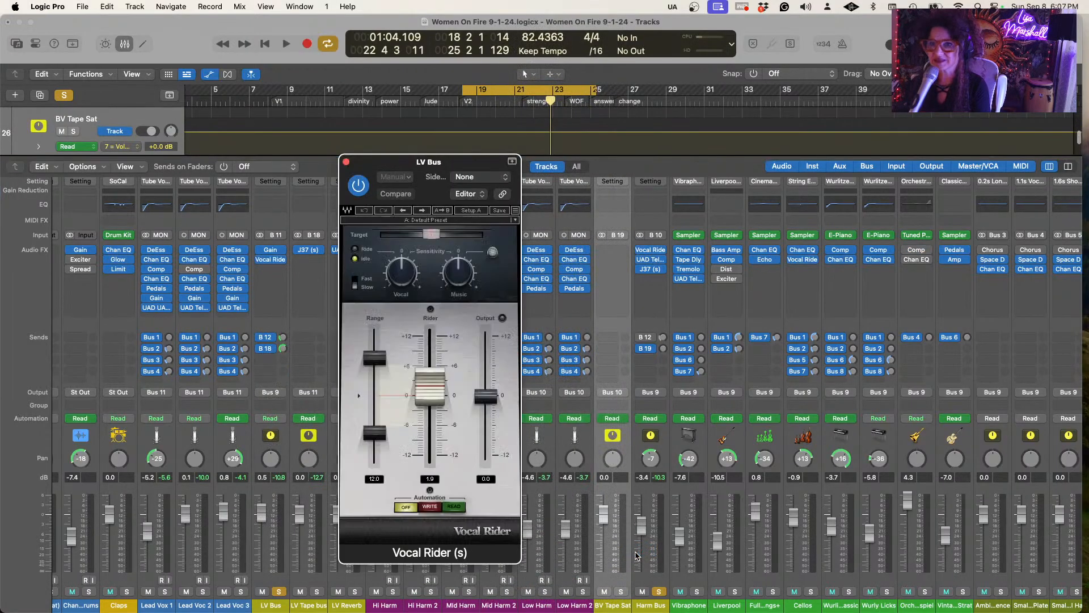
Narrow the LV Bus Vocal Rider range to about +6 and -6 dB on its scale while the vocals play
{"action": "left_click_drag", "start_coordinate": [464, 160], "coordinate": [688, 152]}
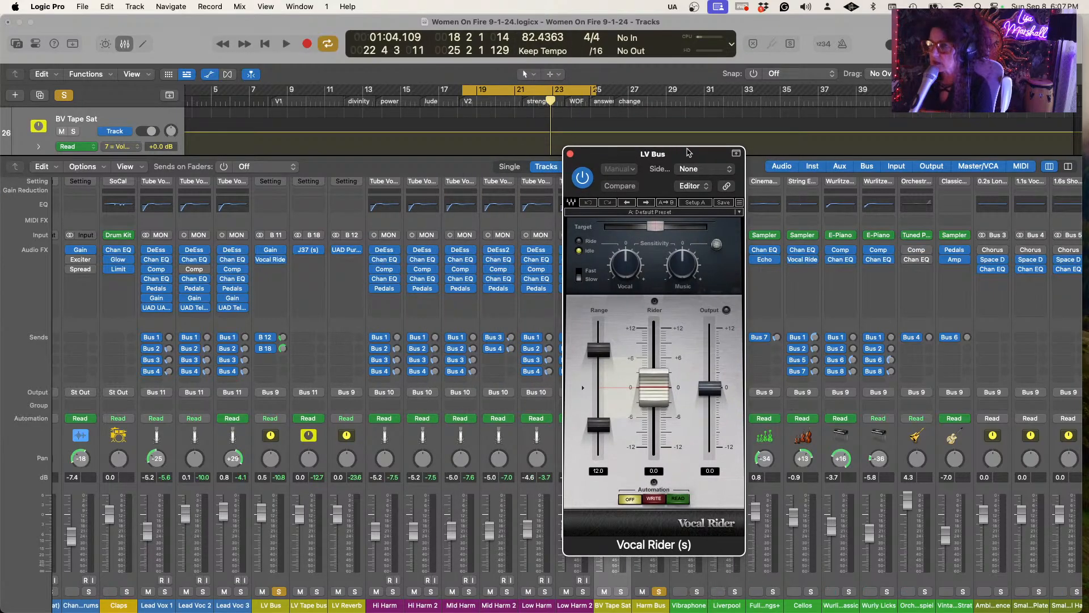
{"action": "key", "text": "space"}
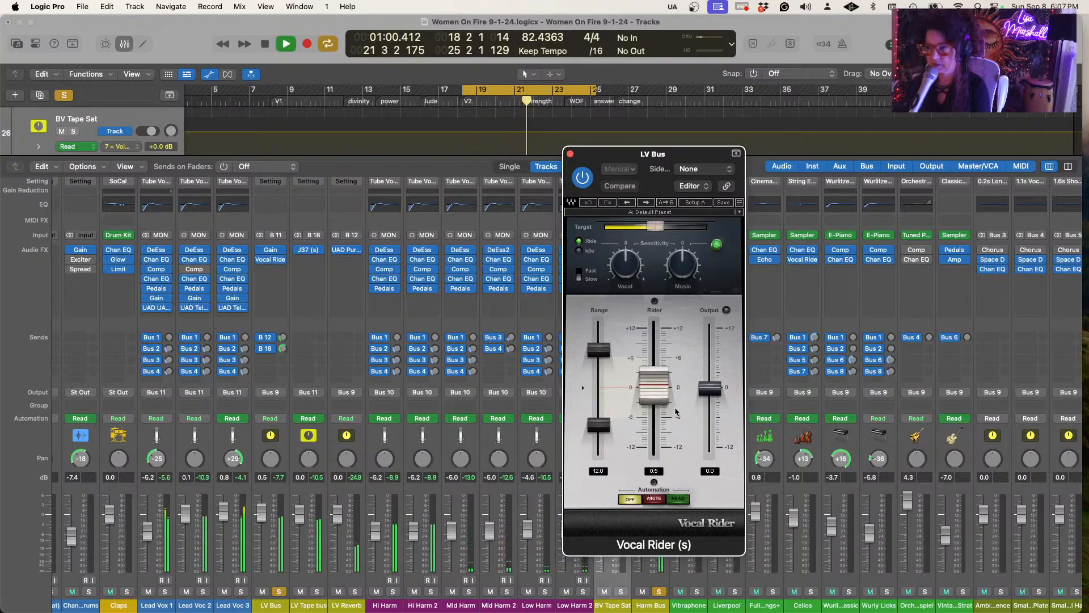
{"action": "left_click_drag", "start_coordinate": [599, 351], "coordinate": [598, 358]}
{"action": "left_click_drag", "start_coordinate": [600, 425], "coordinate": [597, 419]}
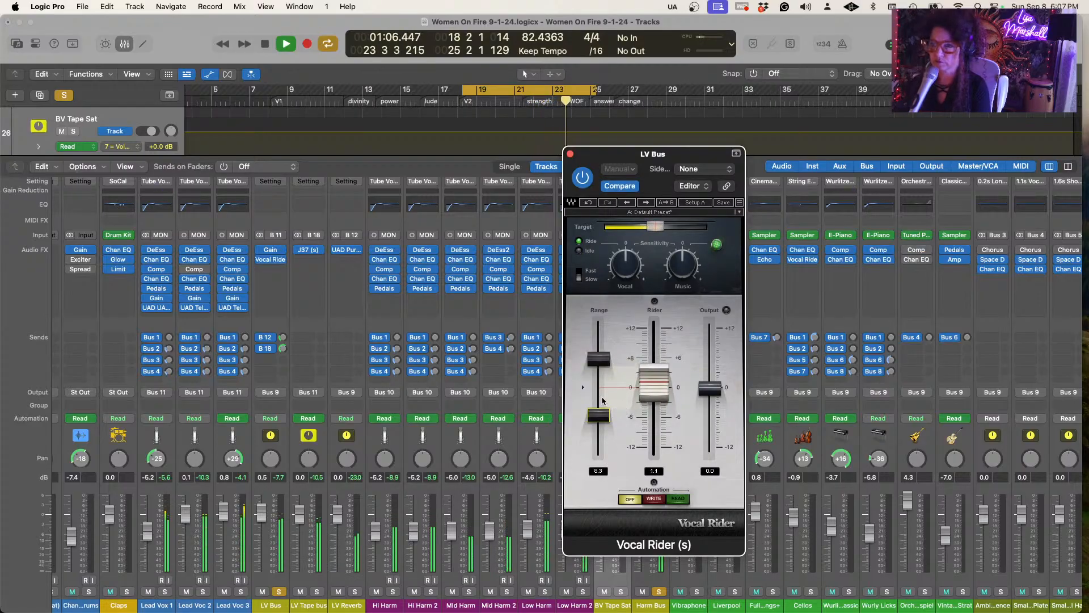
Lower the upper range limit of the LV Bus Vocal Rider slightly during playback, close its window and stop playback
{"action": "mouse_move", "coordinate": [602, 358]}
{"action": "left_click_drag", "start_coordinate": [601, 358], "coordinate": [602, 366]}
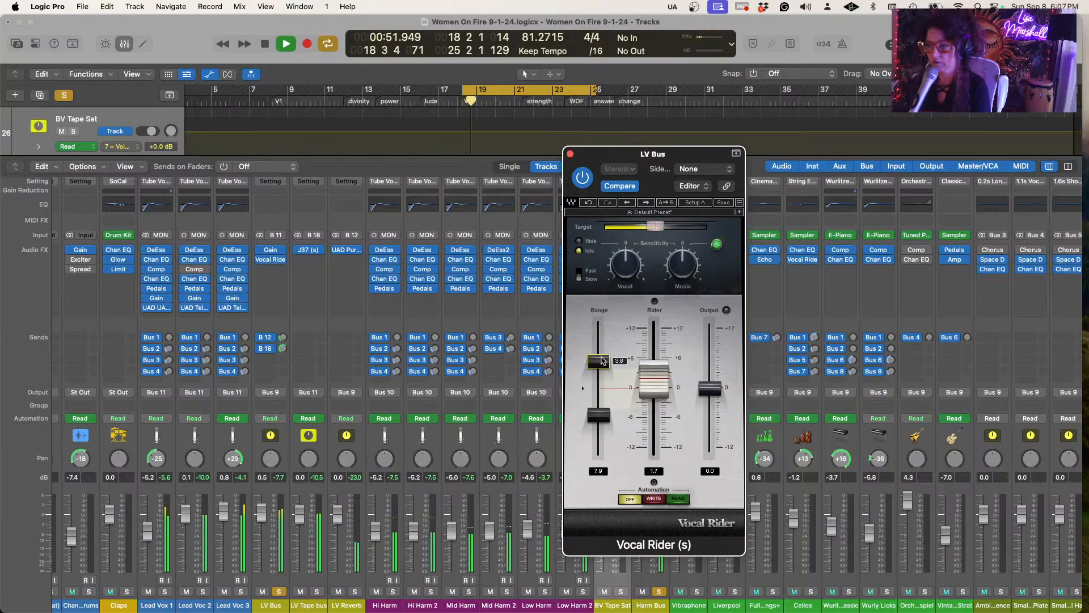
{"action": "left_click", "coordinate": [570, 154]}
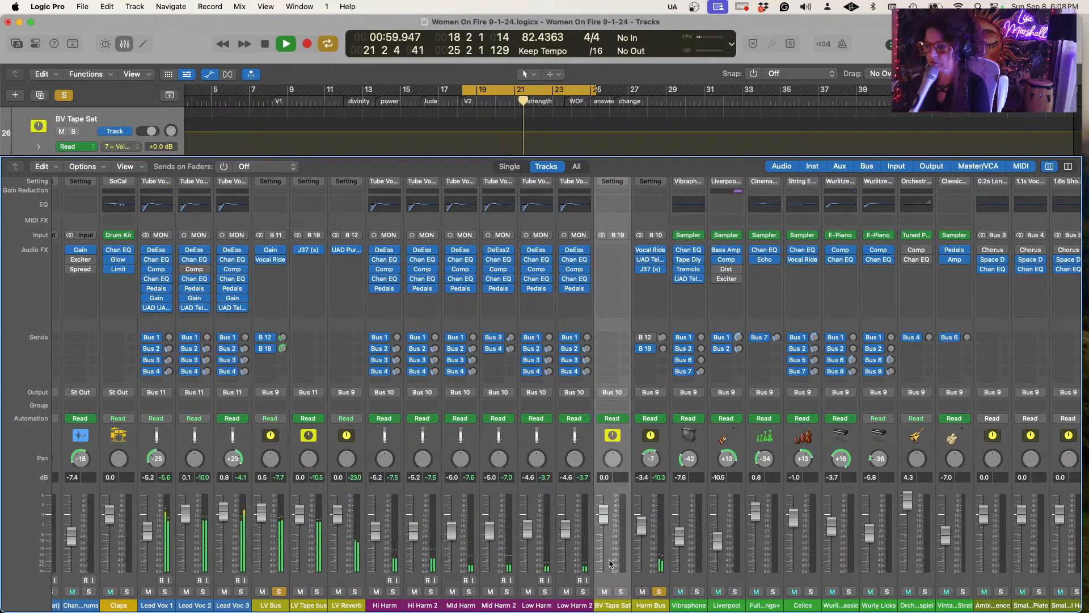
{"action": "key", "text": "space"}
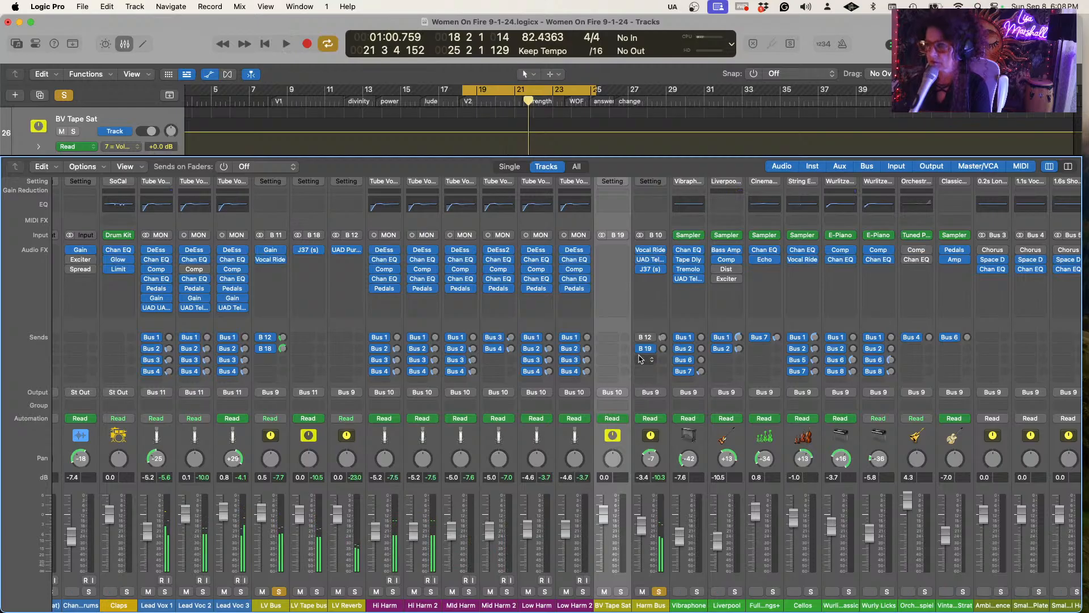
Remove the Bus 19 (BV Tape Sat) and Bus 12 (LV Reverb) sends from the Harm Bus after a brief listen
{"action": "key", "text": "space"}
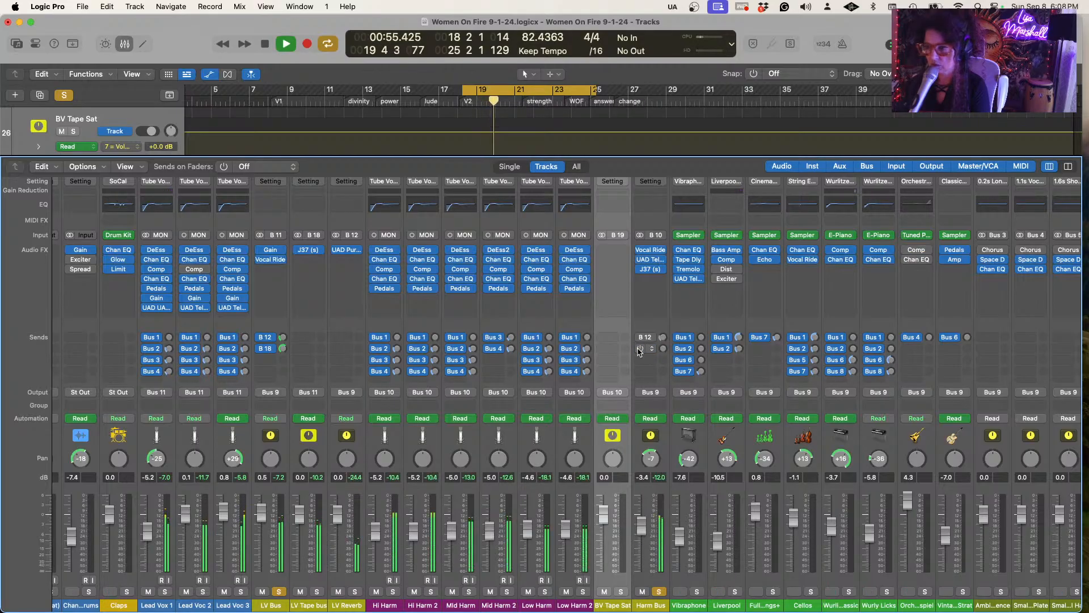
{"action": "key", "text": "space"}
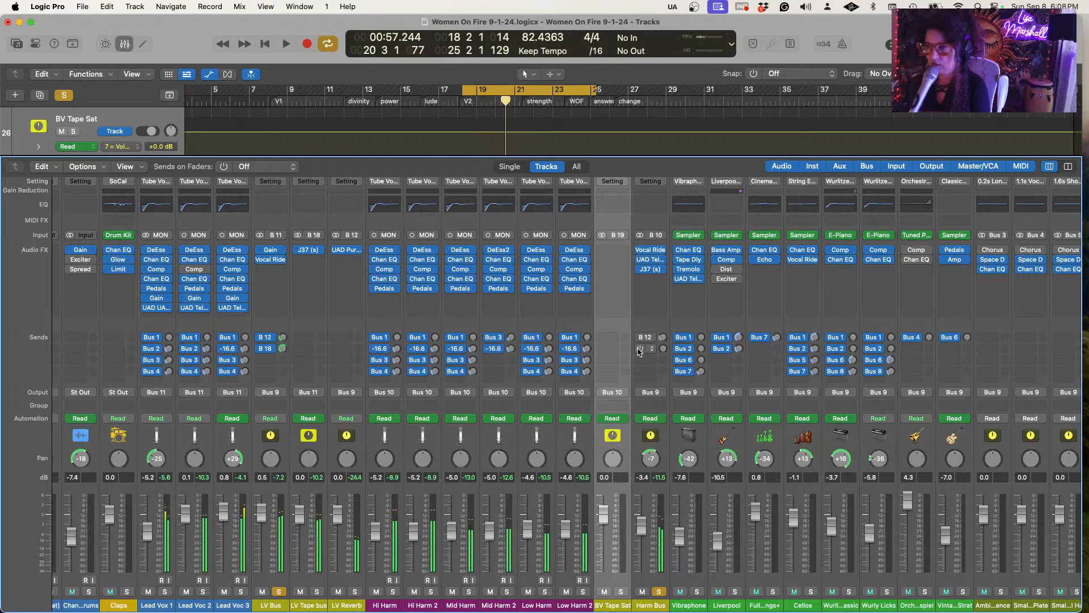
{"action": "left_click", "coordinate": [650, 352]}
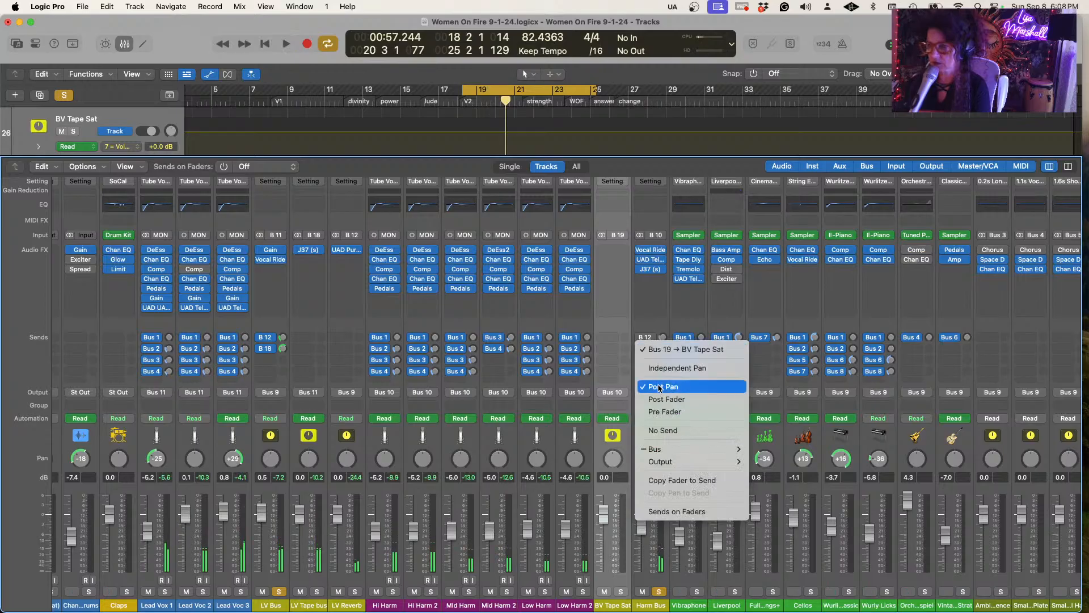
{"action": "left_click", "coordinate": [662, 429]}
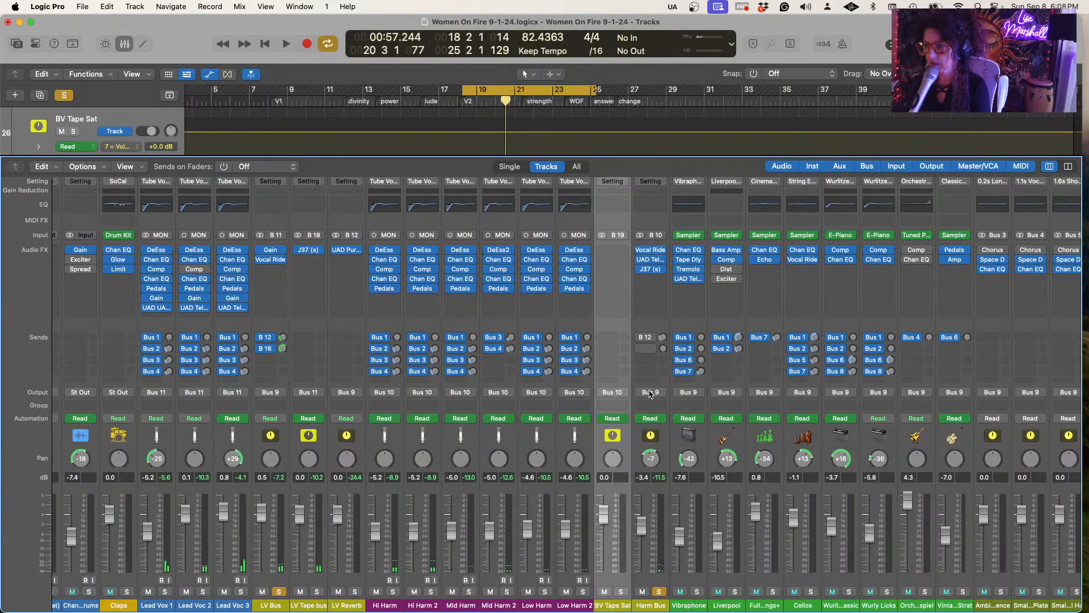
{"action": "left_click", "coordinate": [652, 338]}
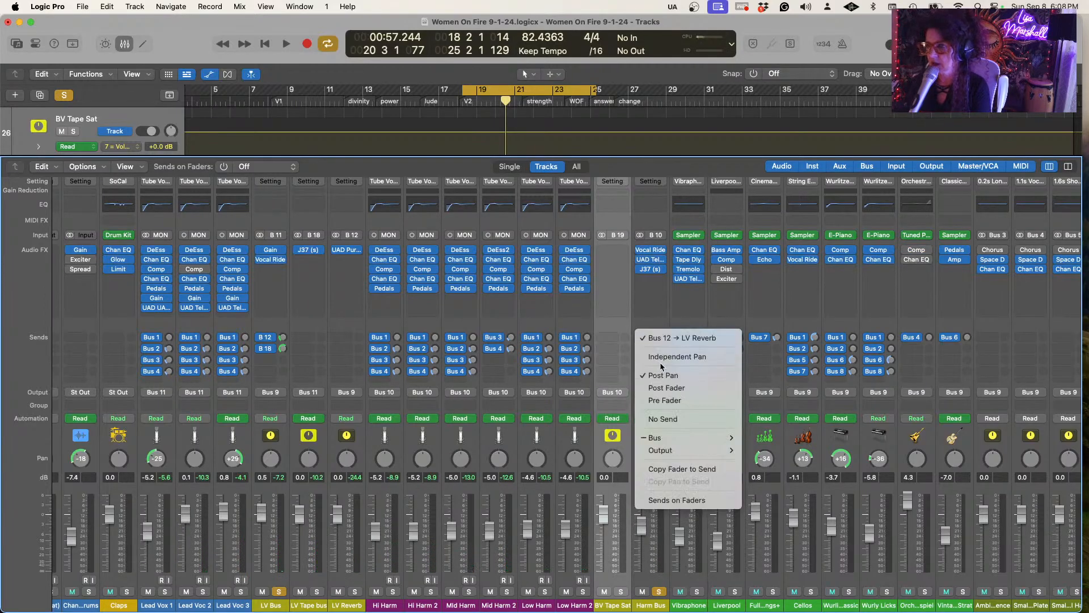
{"action": "left_click", "coordinate": [664, 418]}
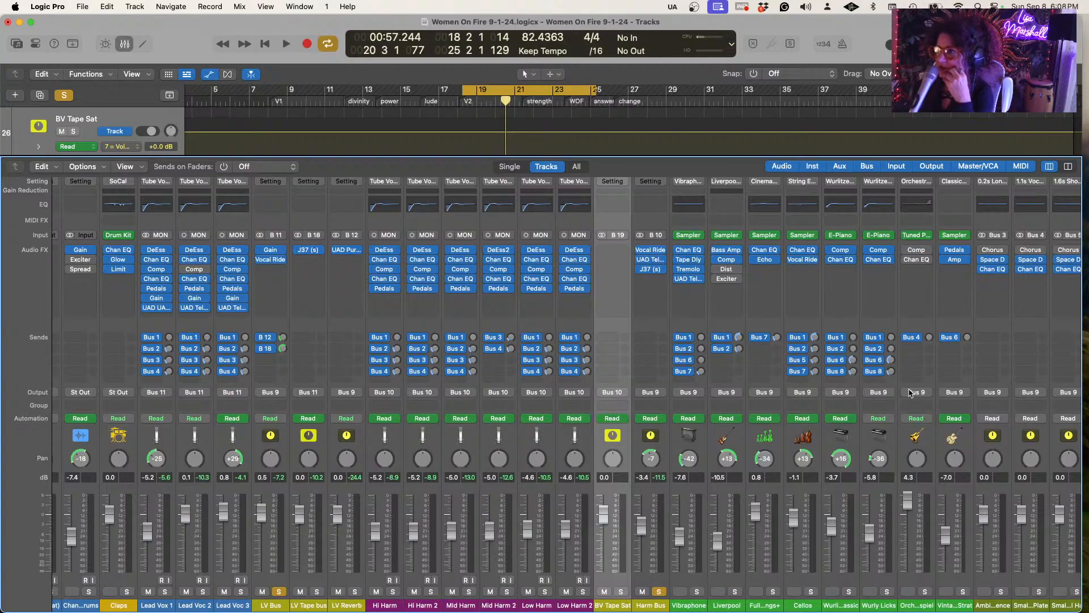
Examine the Space Designer reverb settings on the 0.2s Long Ambience aux channel, close the plug-in and return to the vocal channels
{"action": "scroll", "coordinate": [909, 392], "scroll_direction": "right", "scroll_amount": 10}
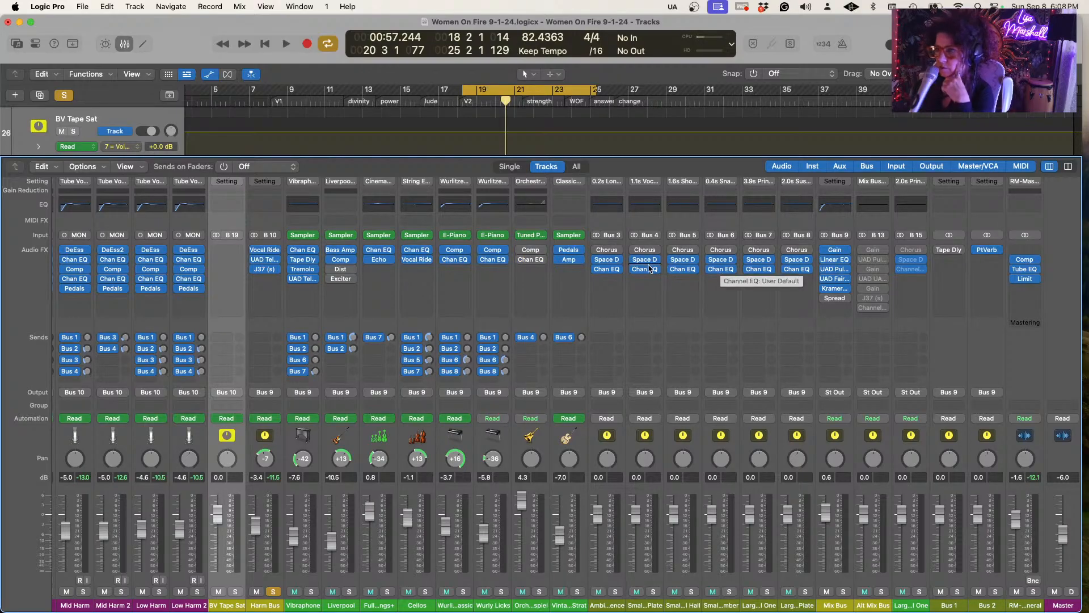
{"action": "left_click", "coordinate": [607, 260]}
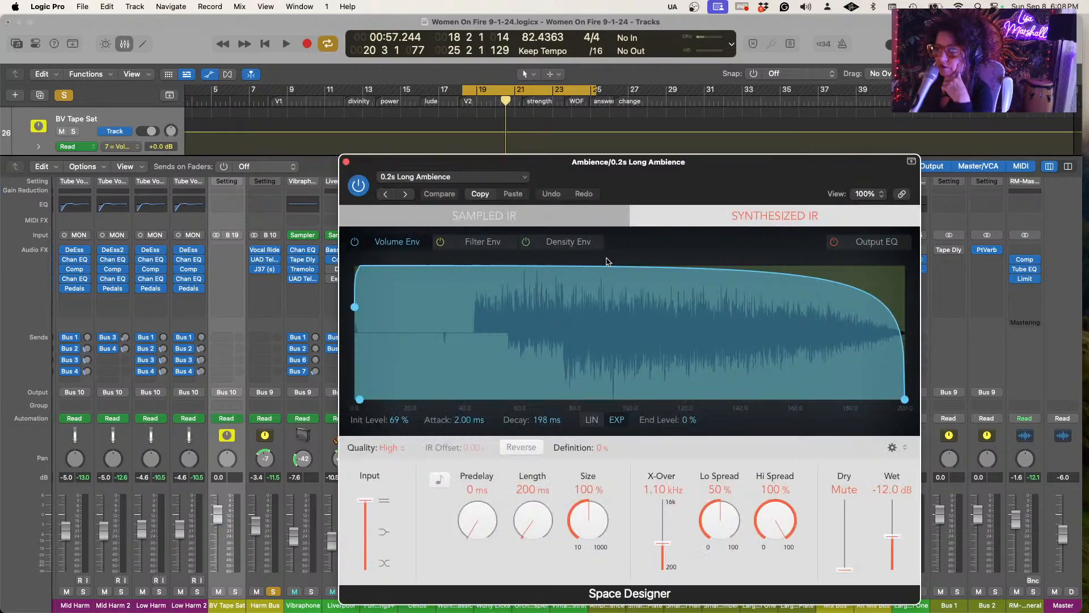
{"action": "left_click", "coordinate": [346, 163]}
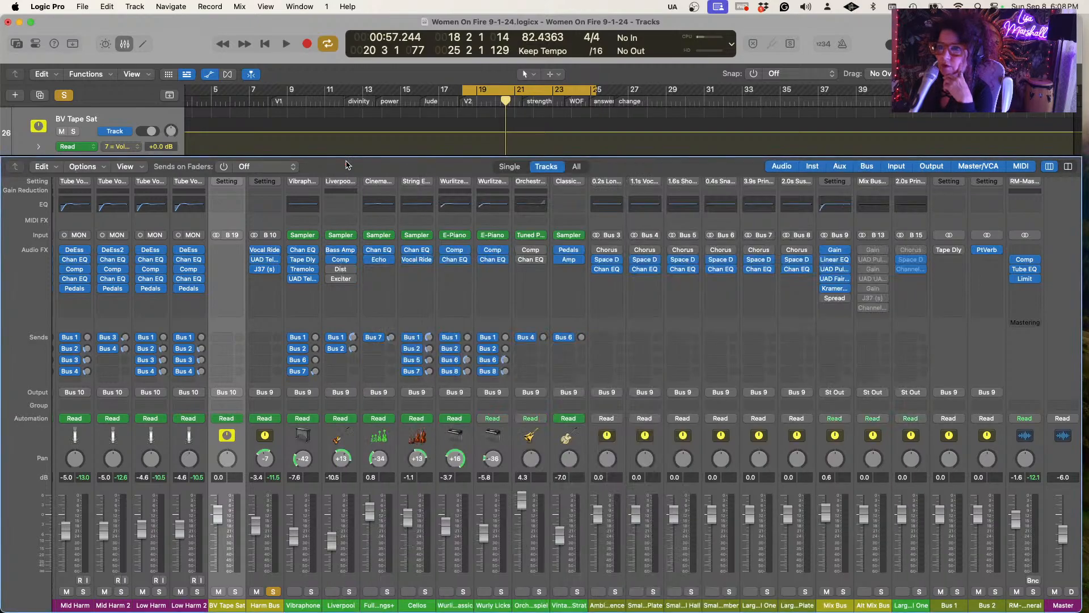
{"action": "scroll", "coordinate": [537, 555], "scroll_direction": "left", "scroll_amount": 15}
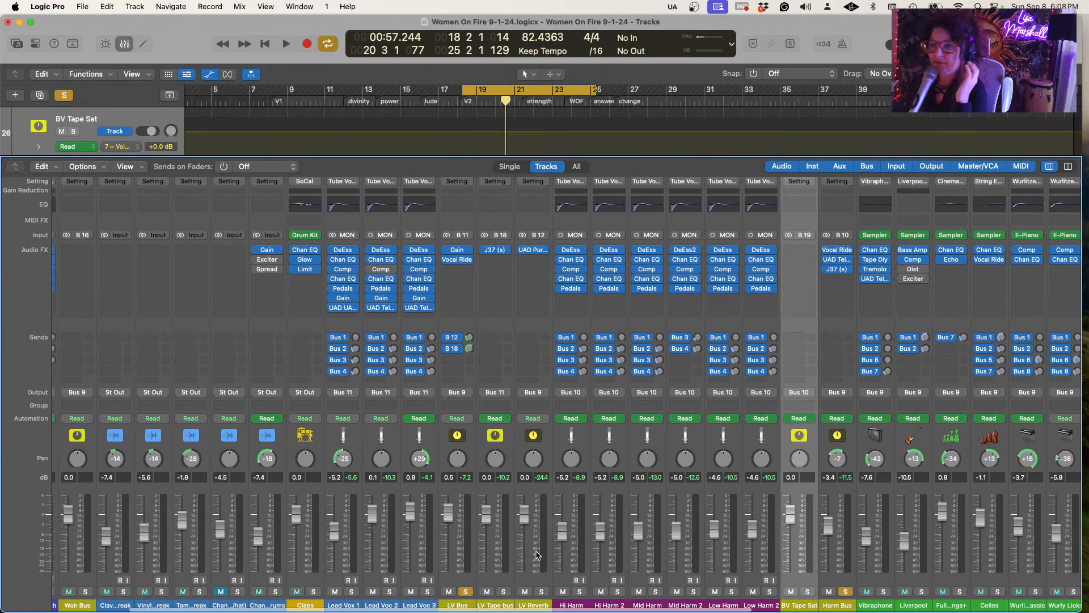
{"action": "scroll", "coordinate": [537, 555], "scroll_direction": "right", "scroll_amount": 2}
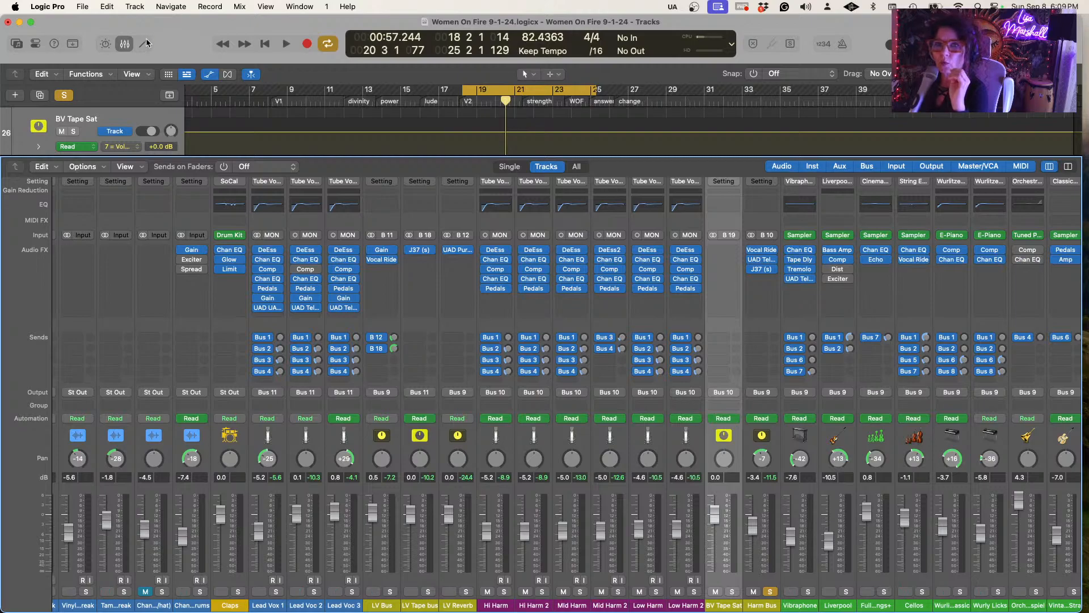
Enlarge the track area above the mixer, shorten the cycle range to start at about bar 21 and audition the harmonies
{"action": "left_click_drag", "start_coordinate": [430, 158], "coordinate": [449, 374]}
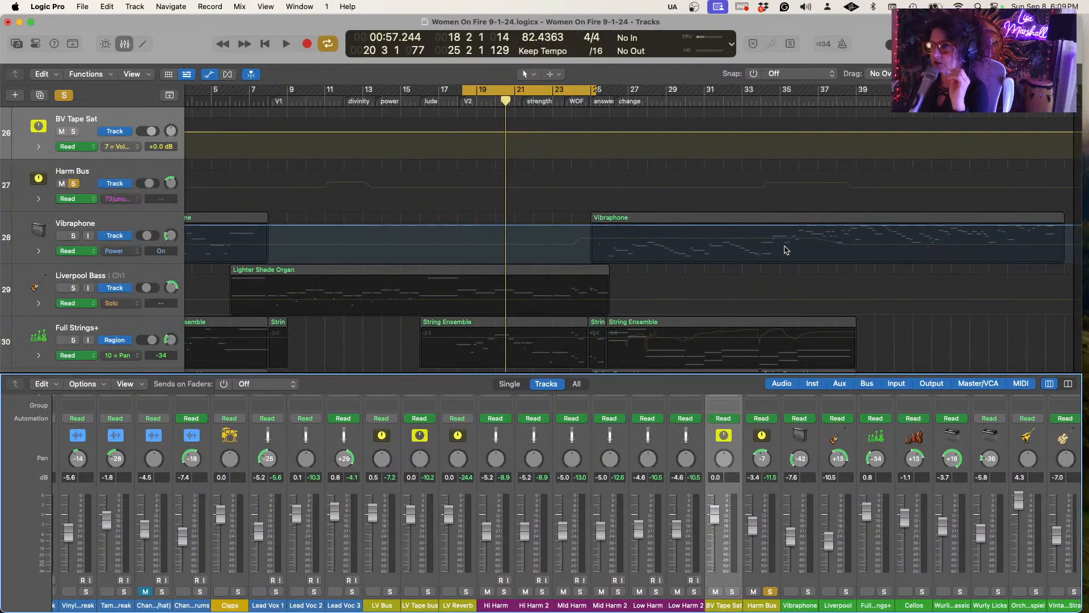
{"action": "scroll", "coordinate": [783, 245], "scroll_direction": "up", "scroll_amount": 15}
{"action": "scroll", "coordinate": [784, 249], "scroll_direction": "down", "scroll_amount": 5}
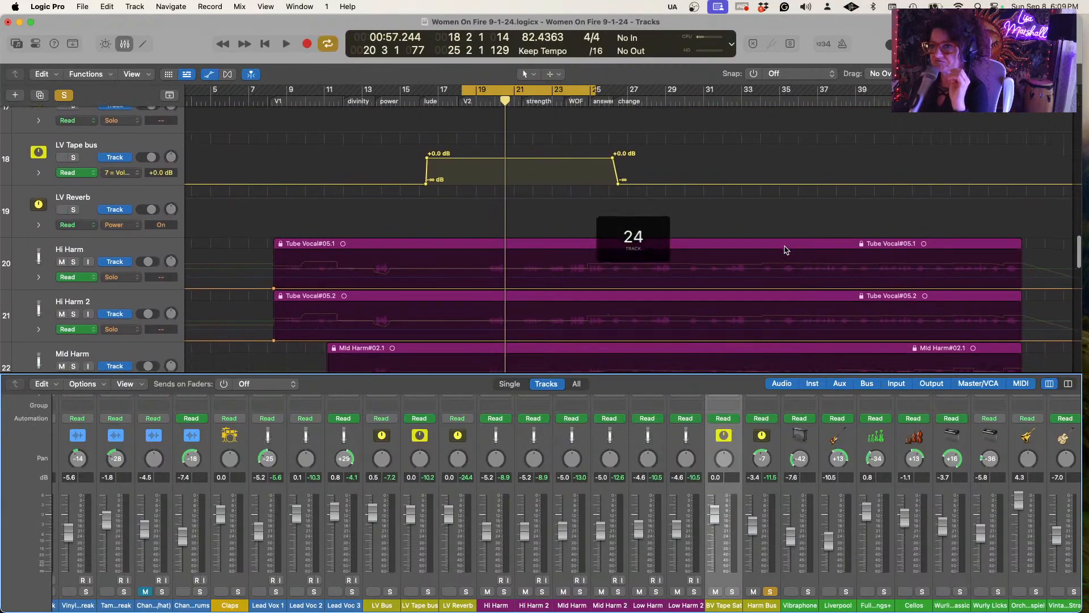
{"action": "key", "text": "space"}
{"action": "key", "text": "space"}
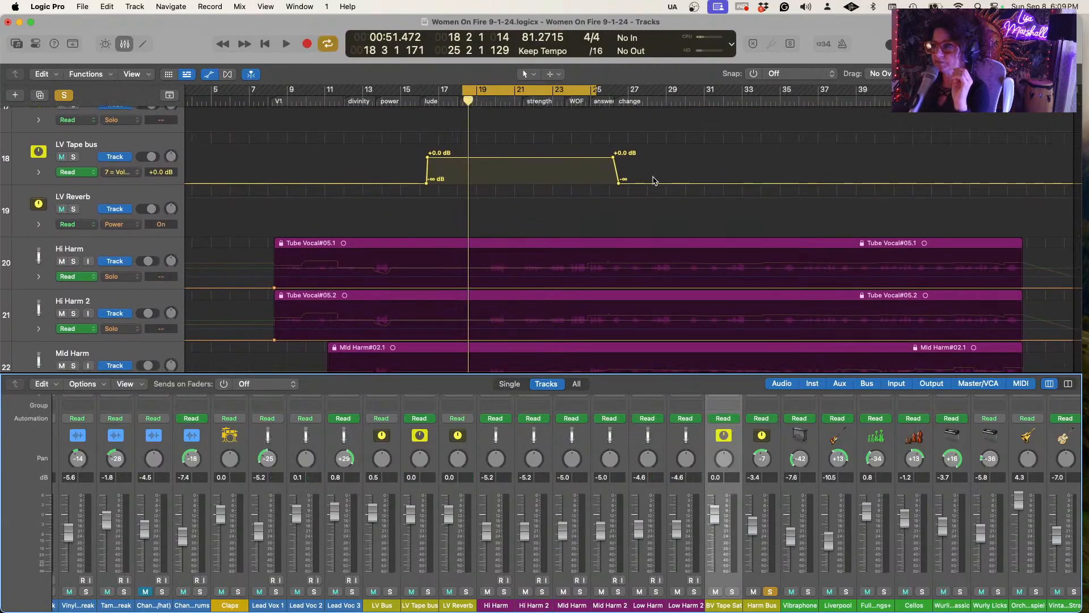
{"action": "left_click_drag", "start_coordinate": [465, 90], "coordinate": [524, 96]}
{"action": "key", "text": "space"}
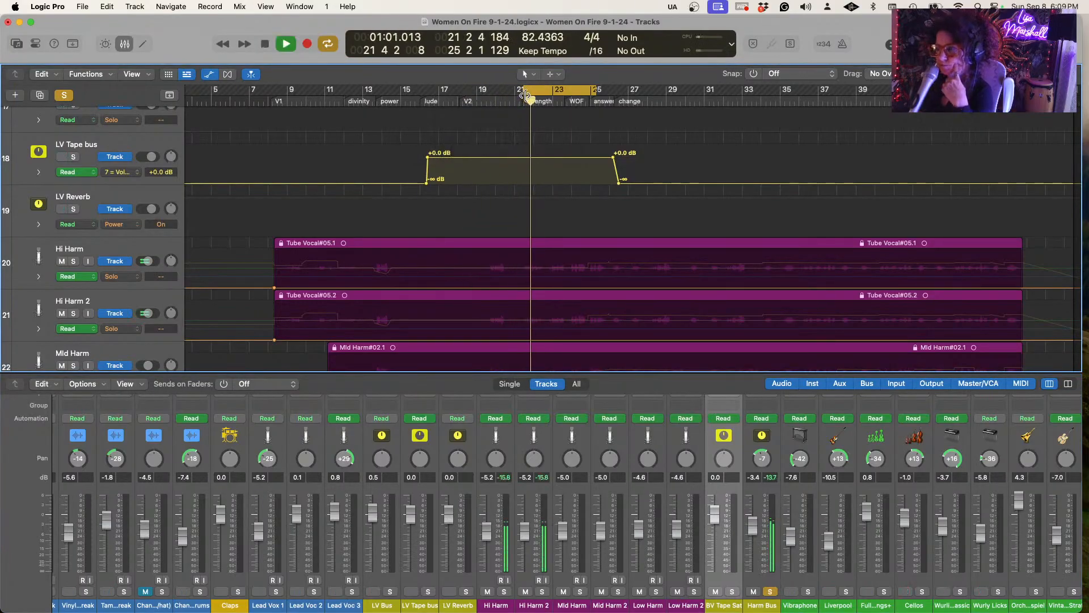
{"action": "key", "text": "space"}
Move the cycle range to about bars 36 to 40, play the harmonies there and enlarge the mixer
{"action": "left_click_drag", "start_coordinate": [558, 91], "coordinate": [845, 111]}
{"action": "key", "text": "space"}
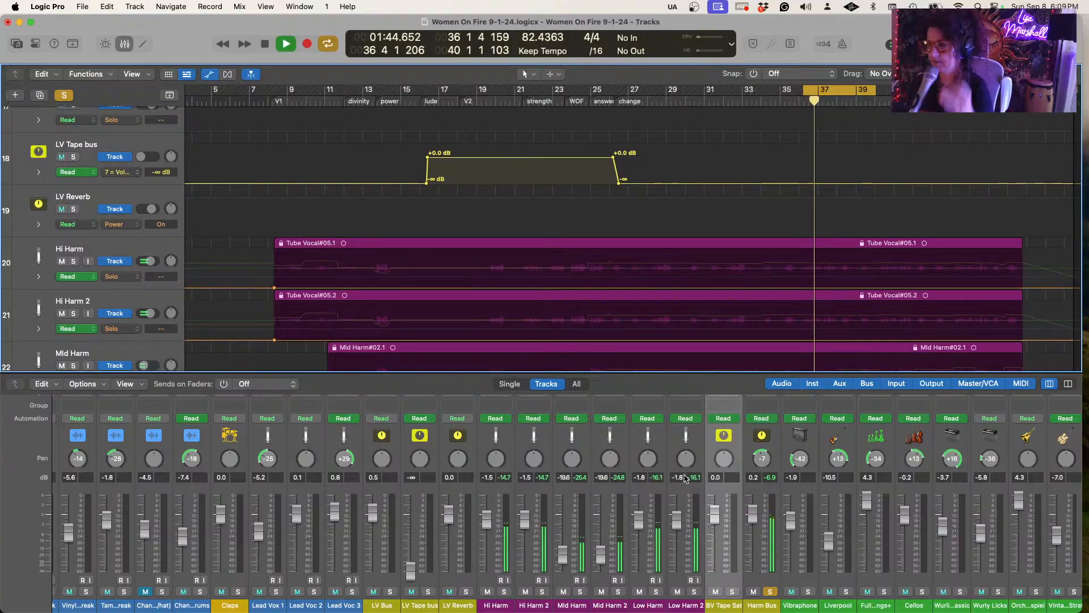
{"action": "left_click_drag", "start_coordinate": [657, 373], "coordinate": [661, 109]}
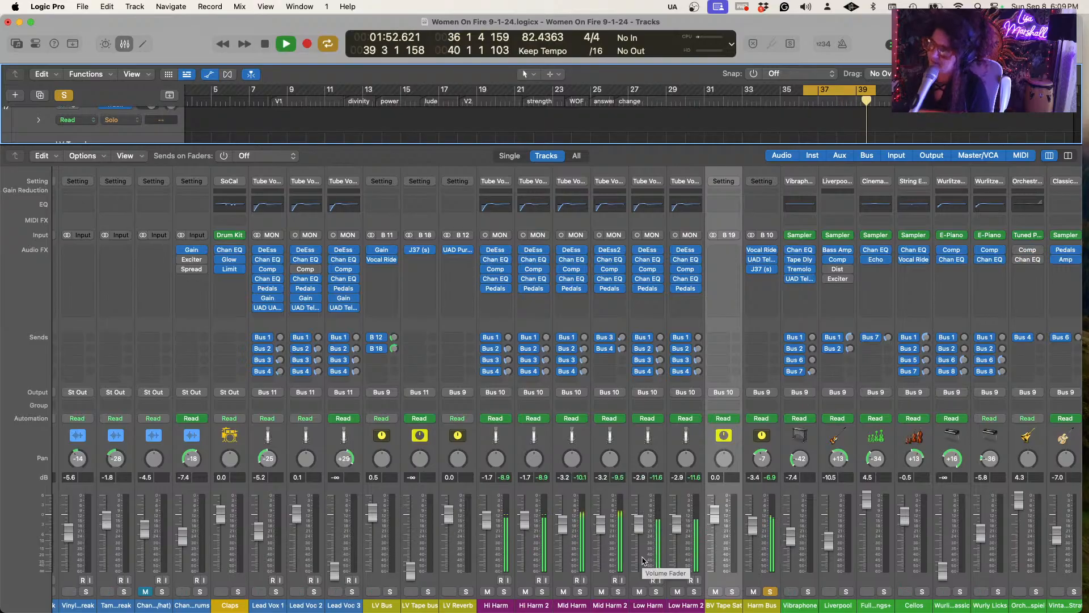
Audition Mid Harm soloed in place of the Harm Bus, stop playback, clear its solo and select its channel
{"action": "left_click", "coordinate": [580, 591]}
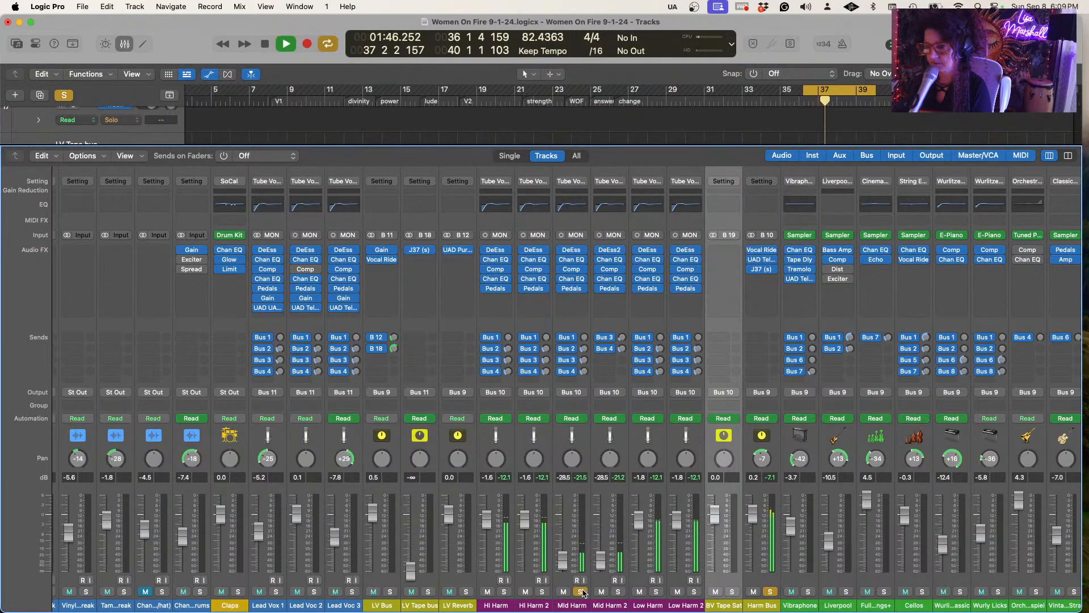
{"action": "left_click", "coordinate": [771, 591]}
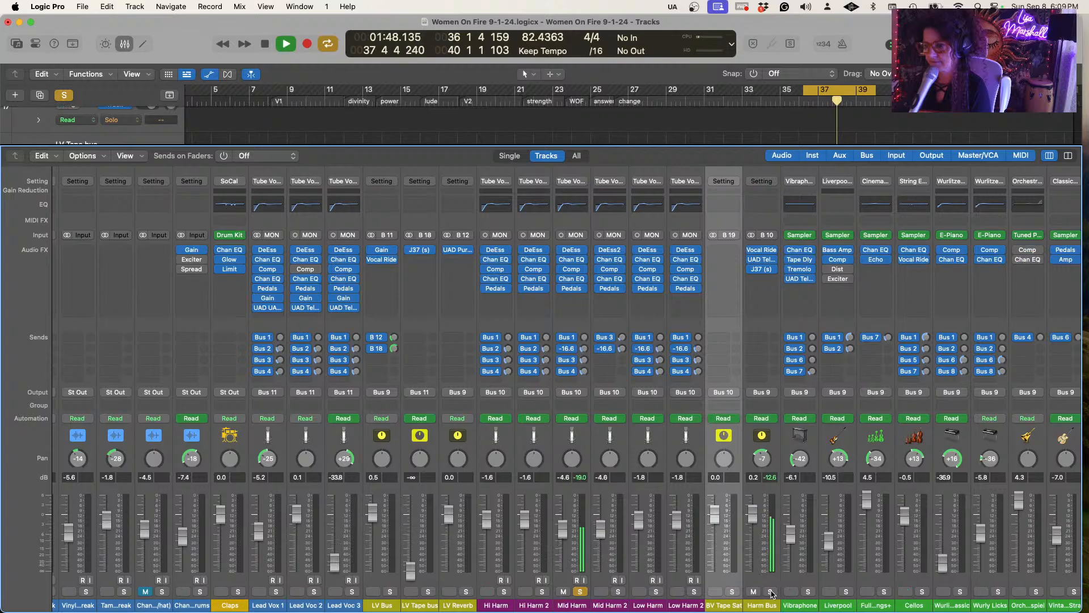
{"action": "key", "text": "space"}
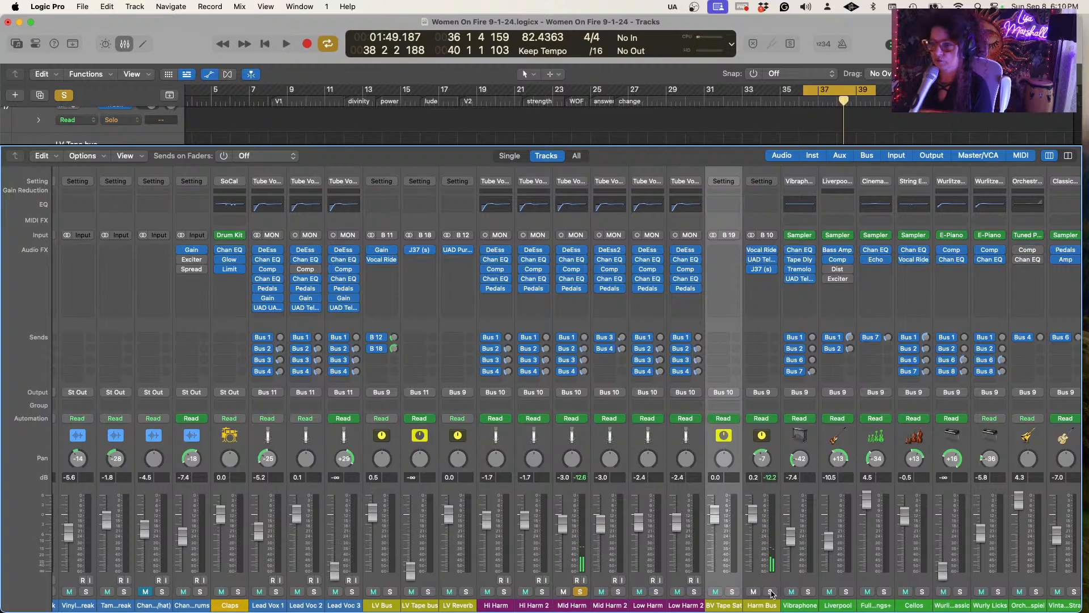
{"action": "left_click", "coordinate": [580, 592]}
{"action": "left_click", "coordinate": [577, 493]}
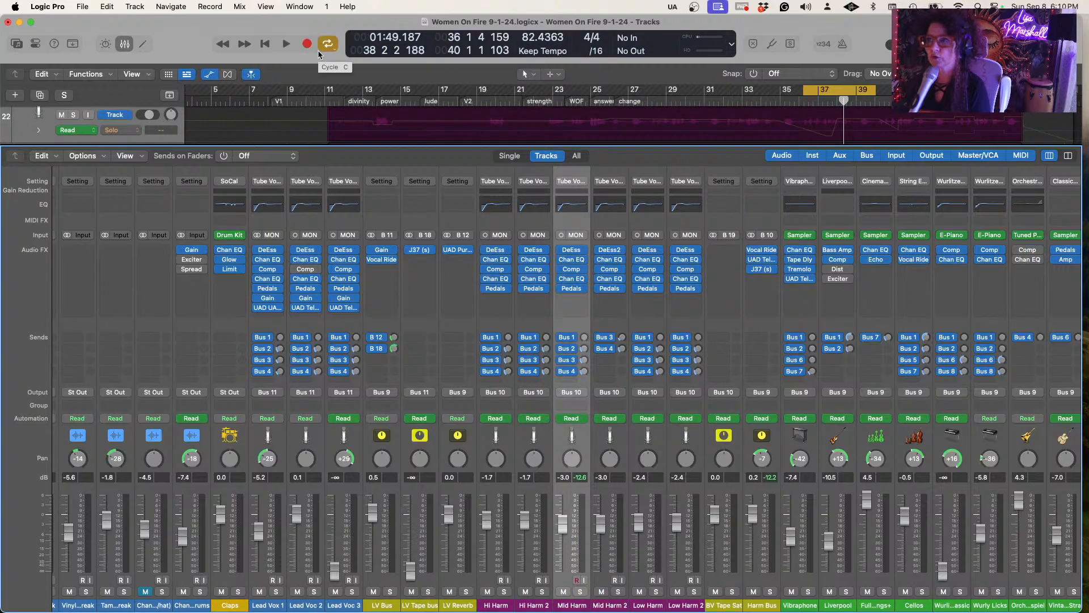
Hide the mixer and display the Volume automation on the Mid Harm and Mid Harm 2 tracks
{"action": "left_click", "coordinate": [124, 44]}
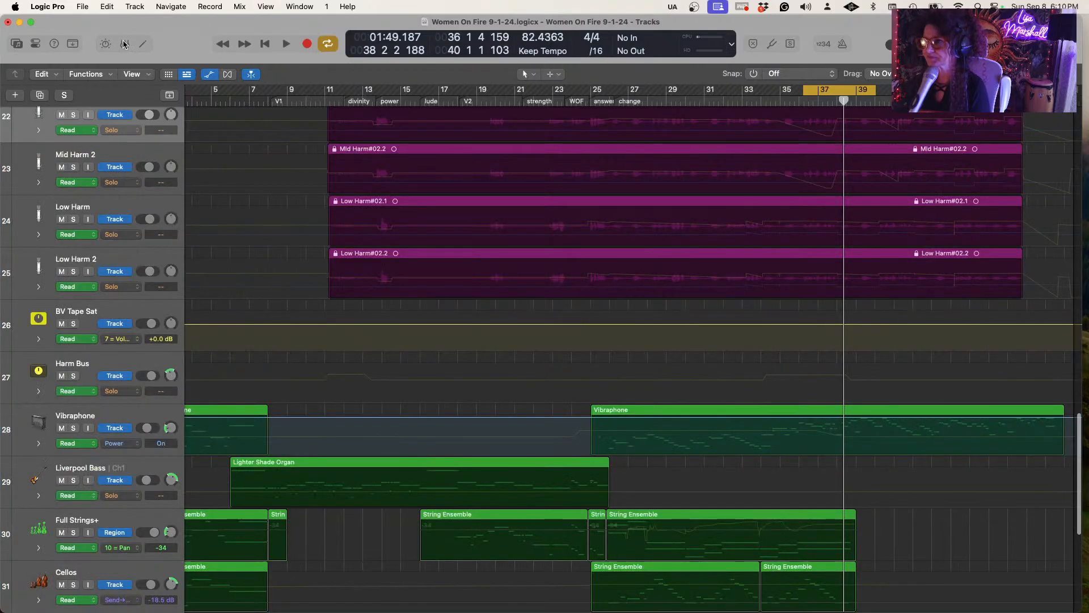
{"action": "scroll", "coordinate": [778, 228], "scroll_direction": "up", "scroll_amount": 2}
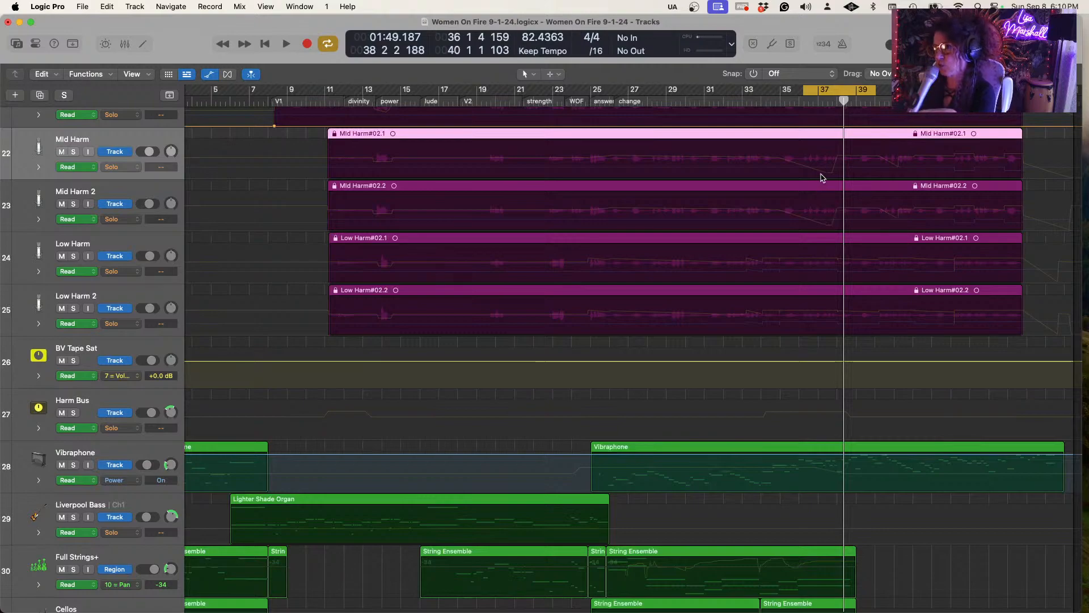
{"action": "left_click", "coordinate": [138, 169]}
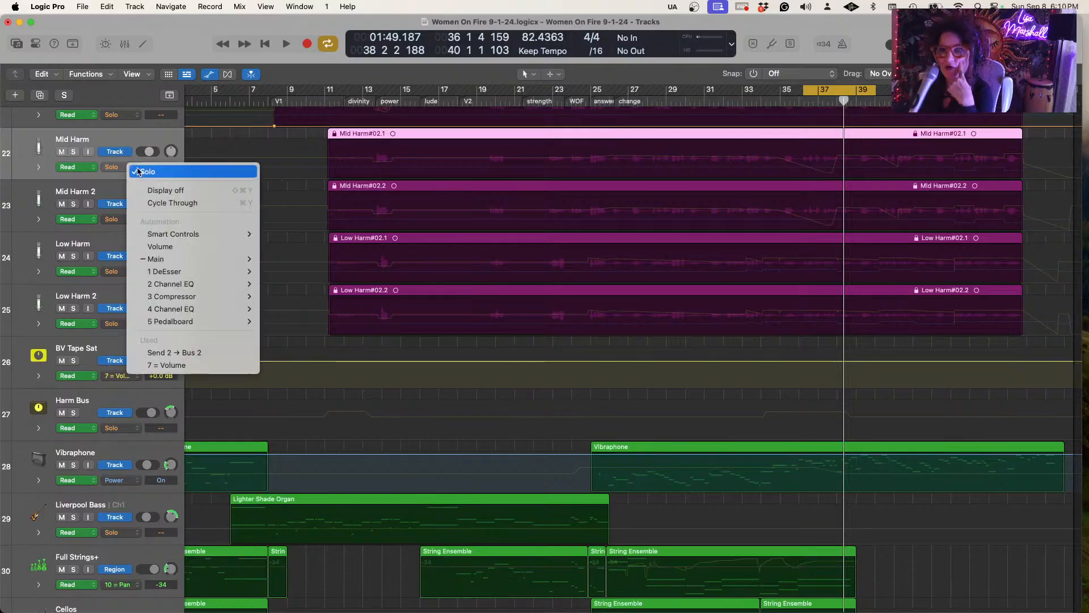
{"action": "left_click", "coordinate": [158, 247]}
{"action": "left_click", "coordinate": [137, 221]}
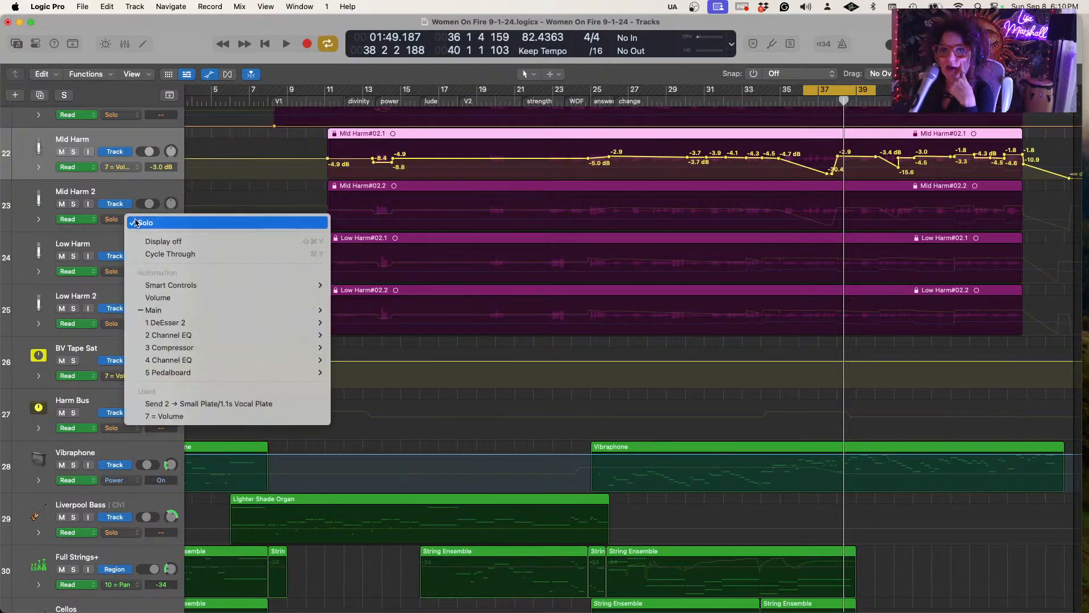
{"action": "left_click", "coordinate": [158, 298]}
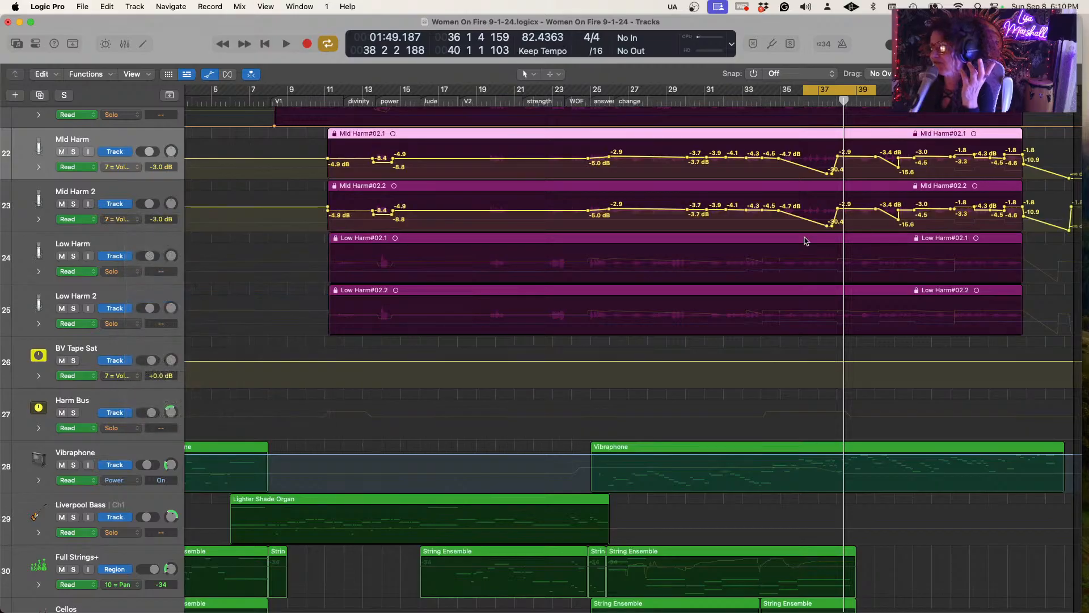
Raise the Mid Harm volume automation dip just after bar 37 to about -8.9 dB
{"action": "left_click", "coordinate": [829, 174]}
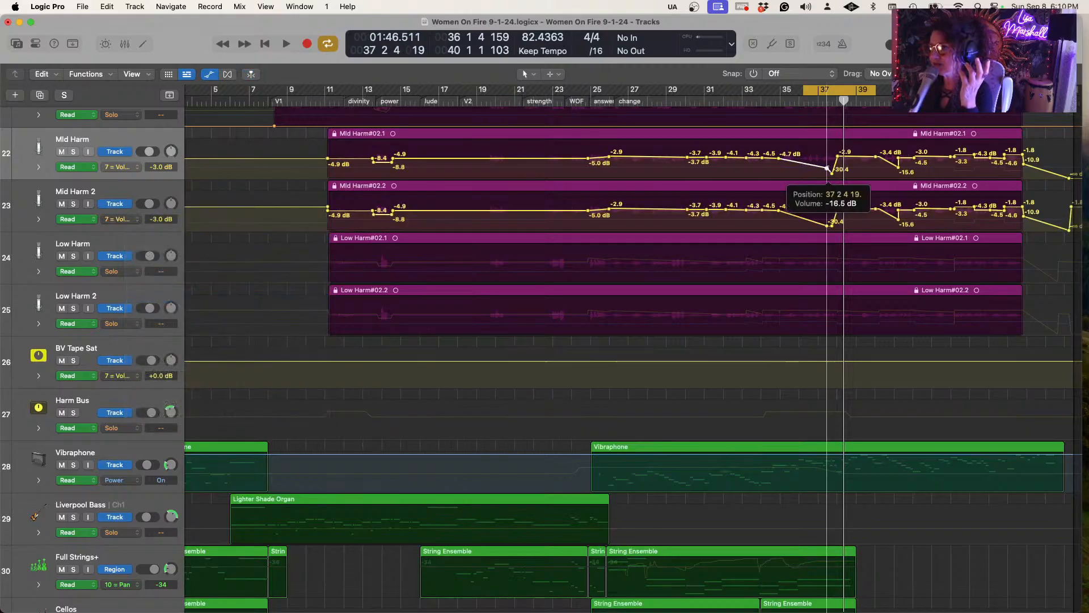
{"action": "left_click_drag", "start_coordinate": [826, 169], "coordinate": [826, 164]}
{"action": "left_click", "coordinate": [831, 173]}
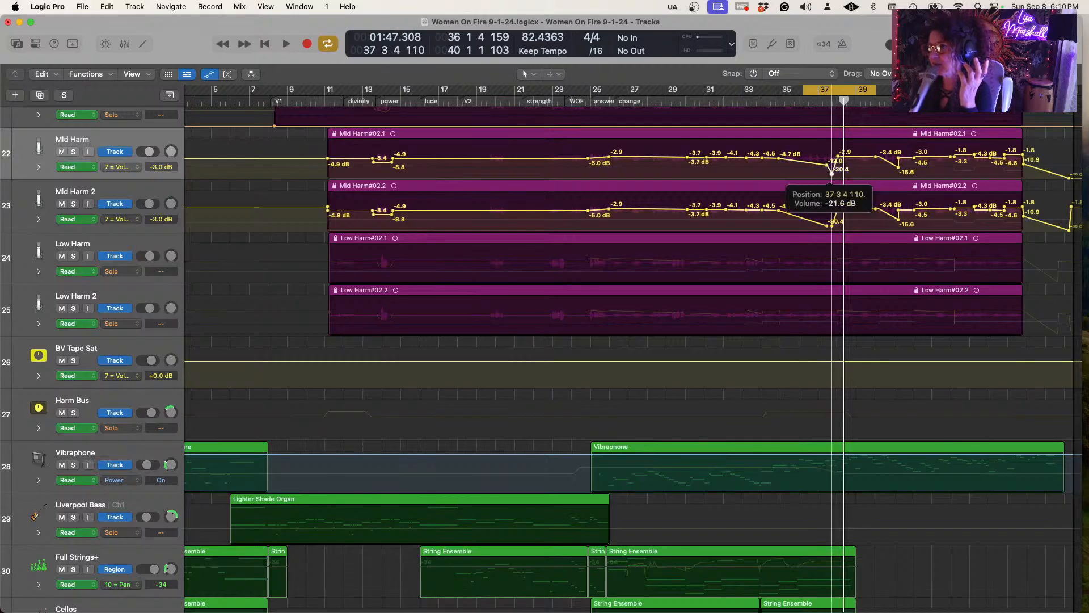
{"action": "left_click_drag", "start_coordinate": [832, 164], "coordinate": [827, 161]}
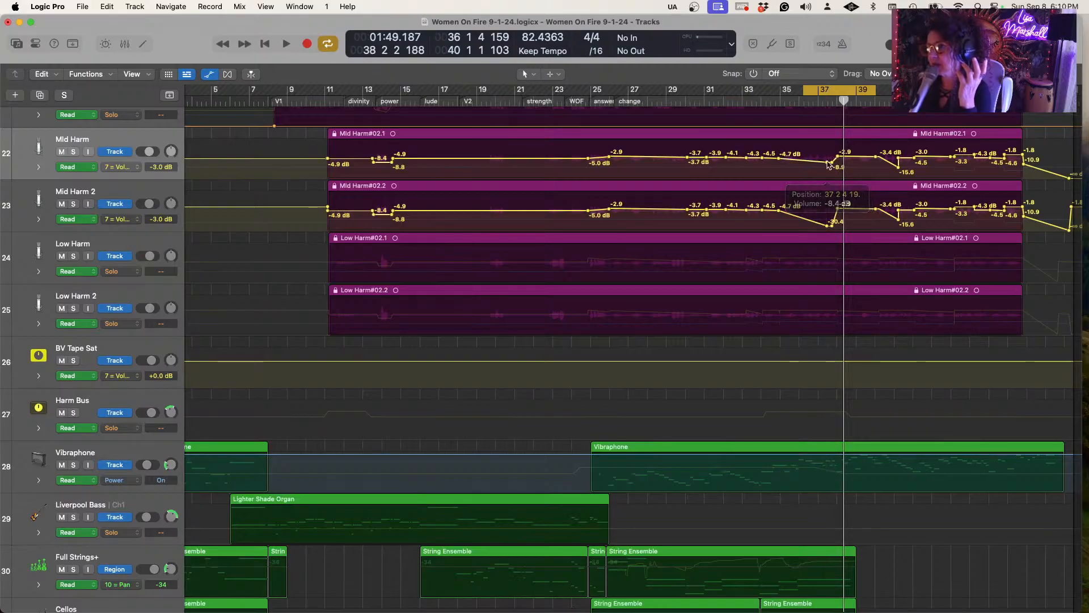
Raise the matching volume dip on Mid Harm 2 to about -10.7 dB and play back the cycled section
{"action": "mouse_move", "coordinate": [826, 228]}
{"action": "left_mouse_down"}
{"action": "mouse_move", "coordinate": [836, 230]}
{"action": "mouse_move", "coordinate": [833, 217]}
{"action": "left_mouse_up"}
{"action": "key", "text": "space"}
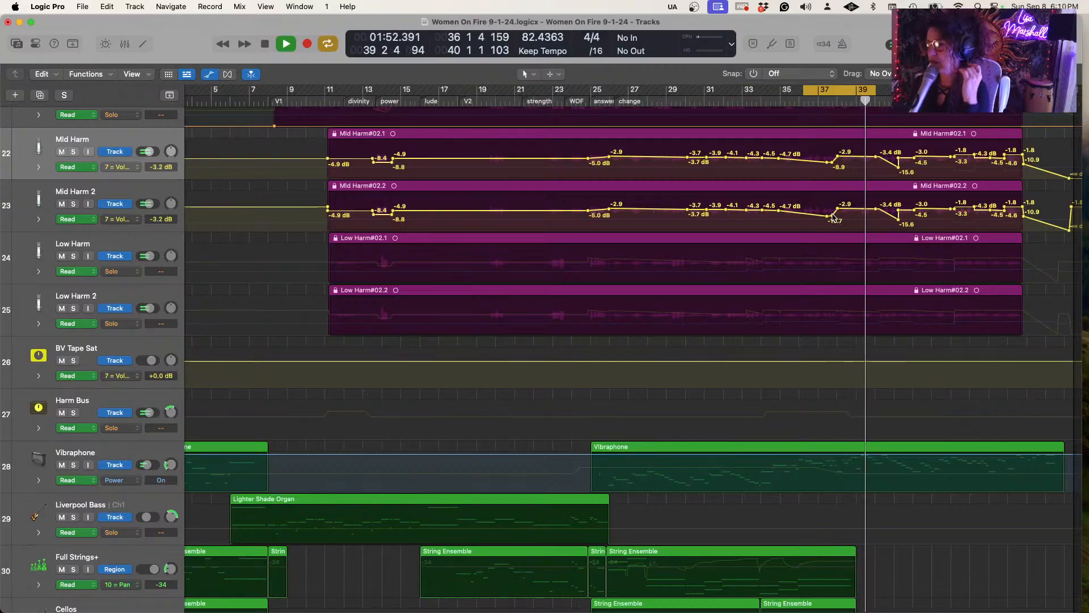
{"action": "key", "text": "space"}
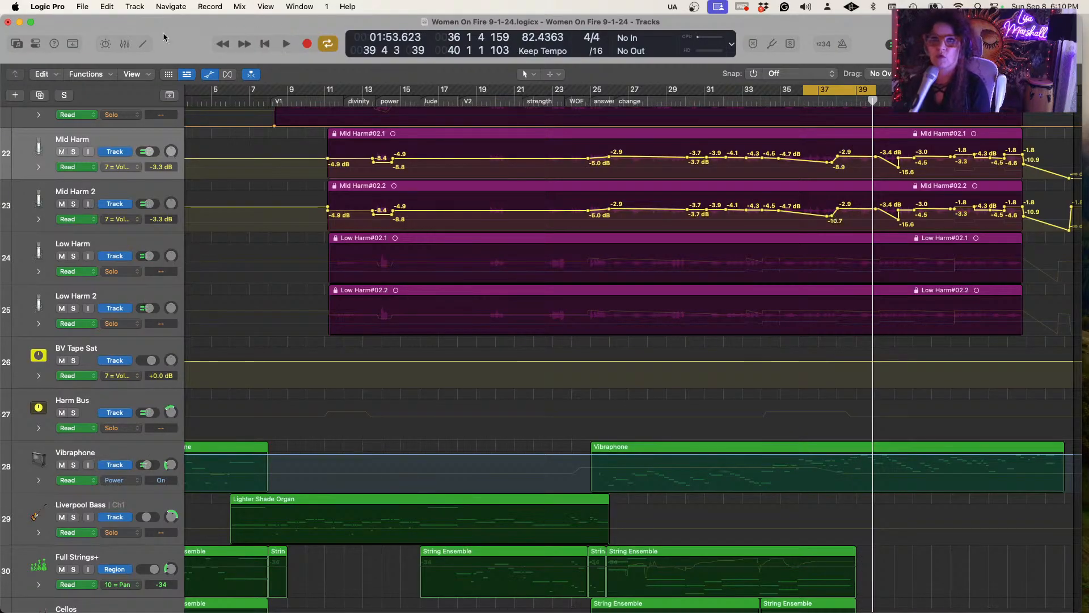
Show the mixer, switch the Hi Harm channel's pan mode to Stereo Pan and select that channel
{"action": "left_click", "coordinate": [125, 43]}
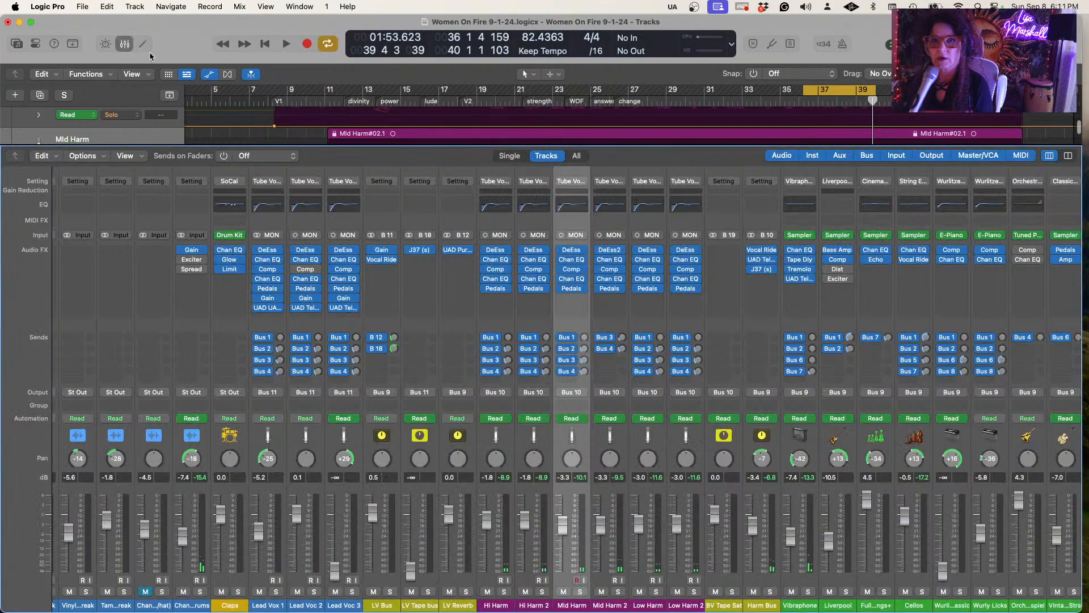
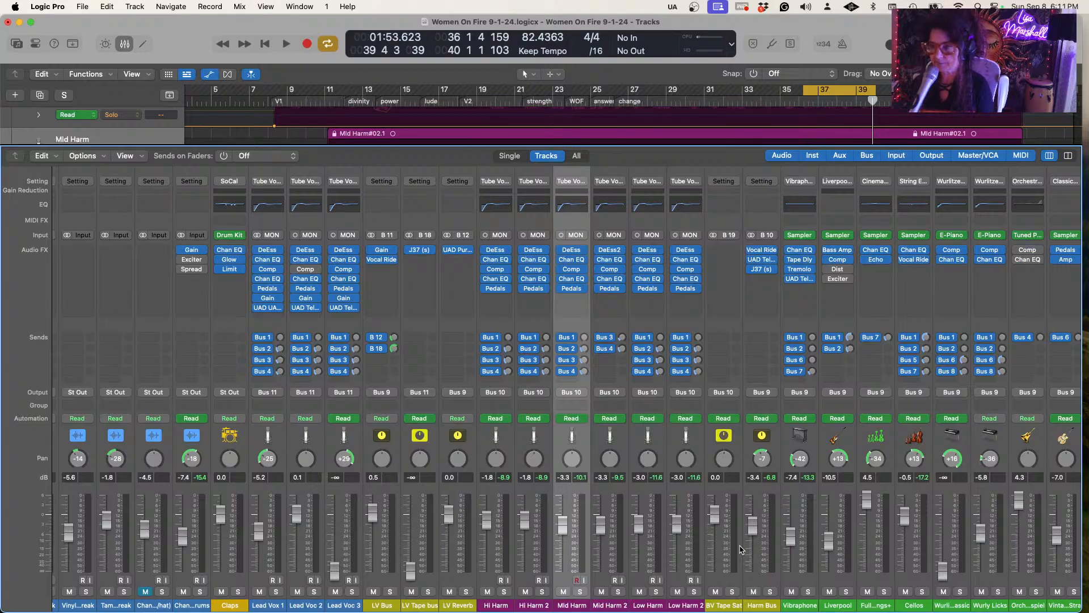
{"action": "right_click", "coordinate": [495, 457]}
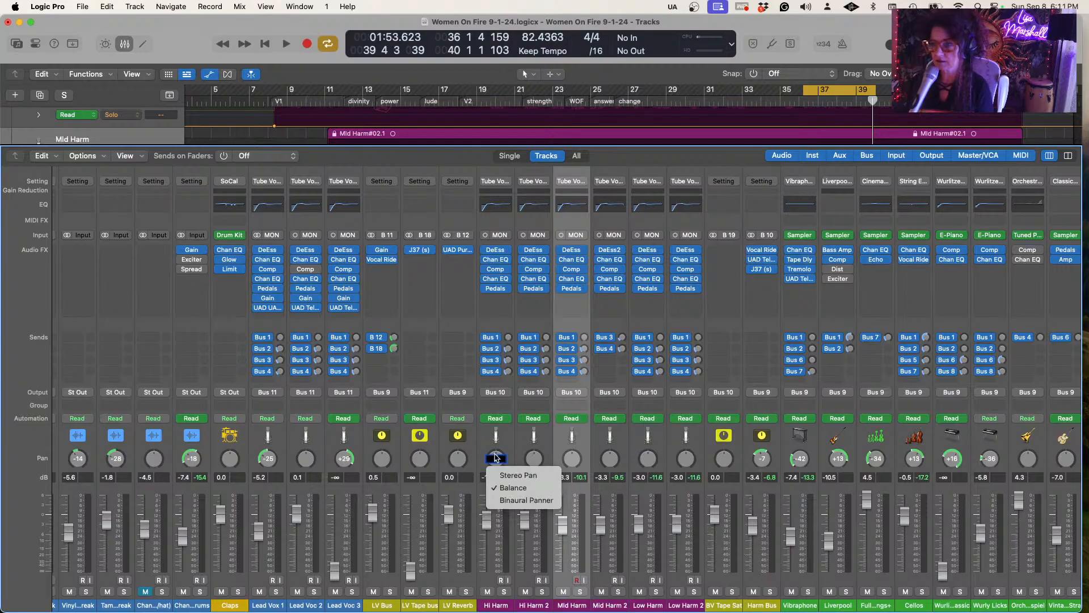
{"action": "left_click", "coordinate": [517, 479]}
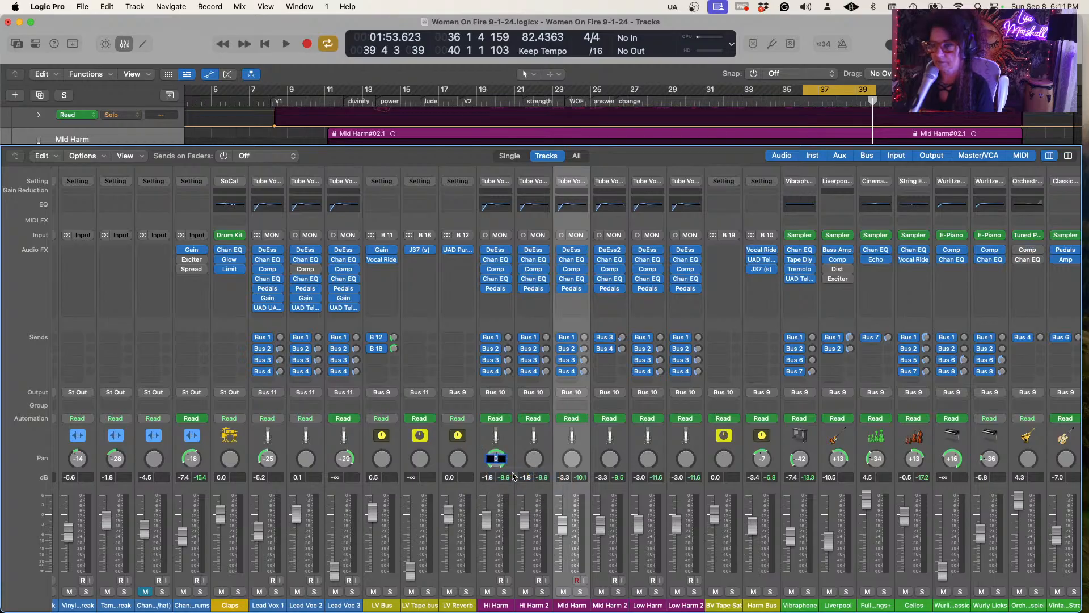
{"action": "left_click", "coordinate": [506, 440]}
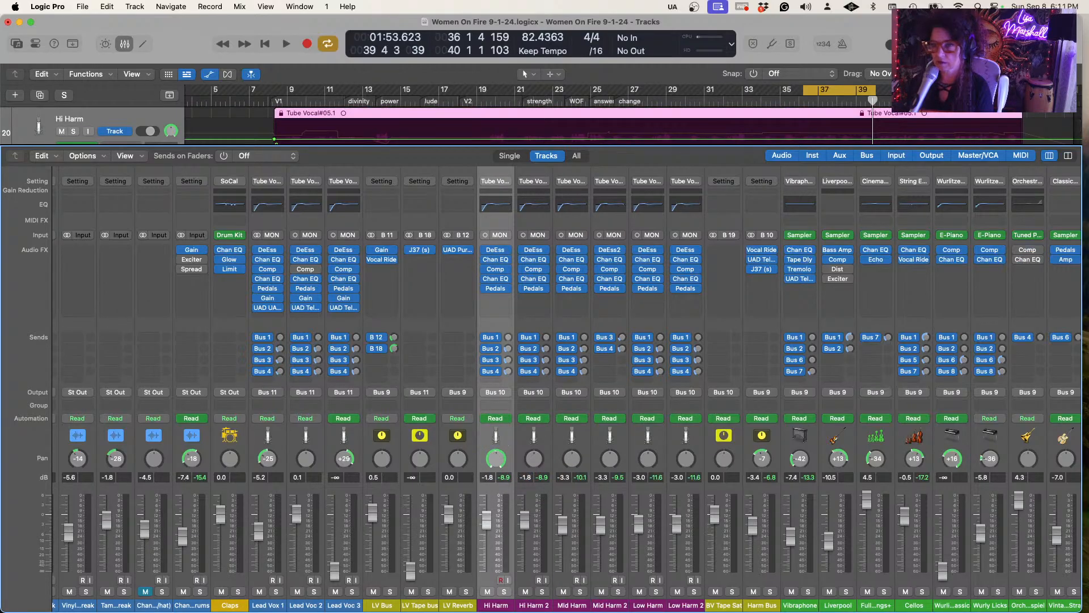
{"action": "left_click_drag", "start_coordinate": [499, 455], "coordinate": [499, 454]}
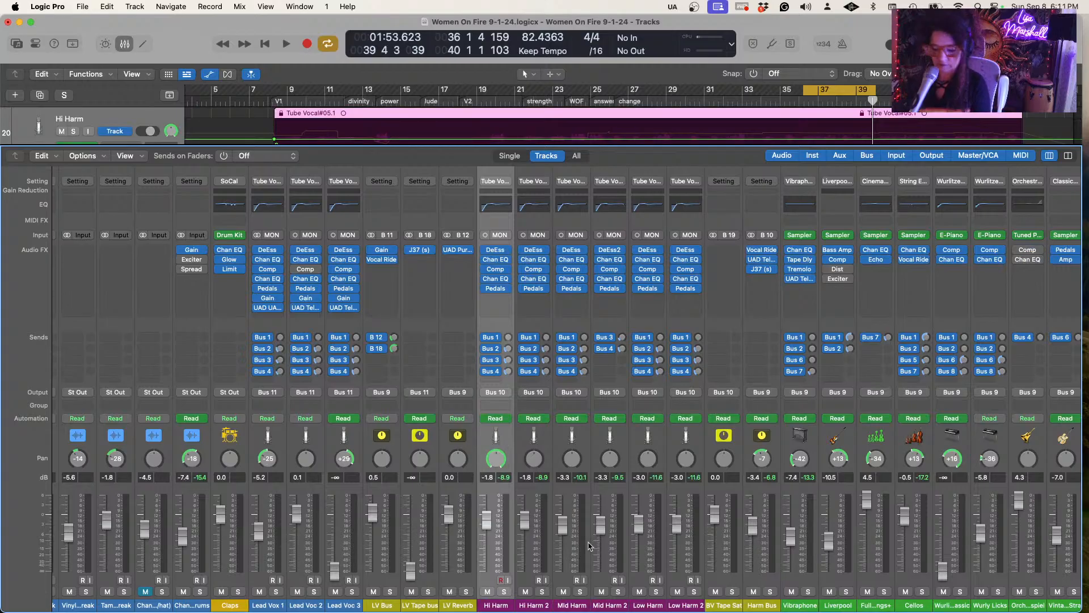
Switch the Mid Harm and Low Harm channels to Stereo Pan
{"action": "right_click", "coordinate": [574, 462]}
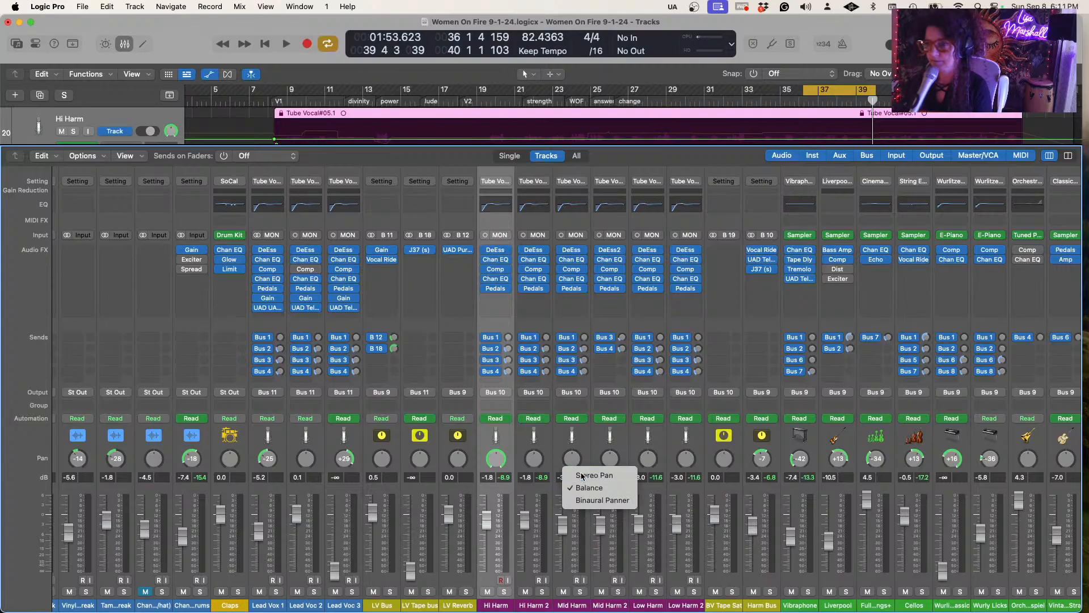
{"action": "left_click", "coordinate": [582, 476]}
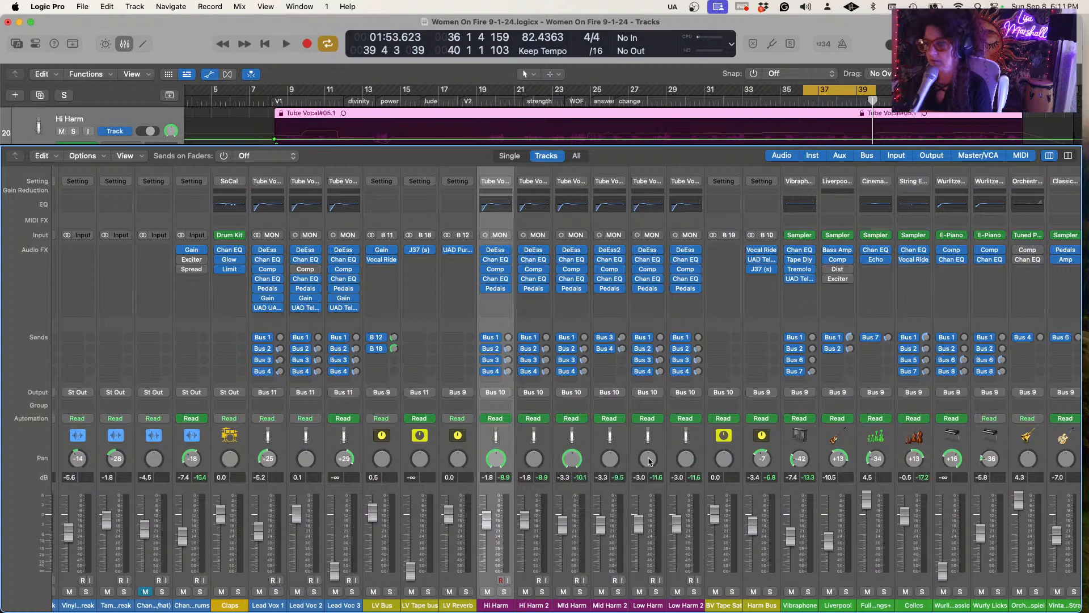
{"action": "right_click", "coordinate": [649, 461]}
{"action": "left_click", "coordinate": [655, 477]}
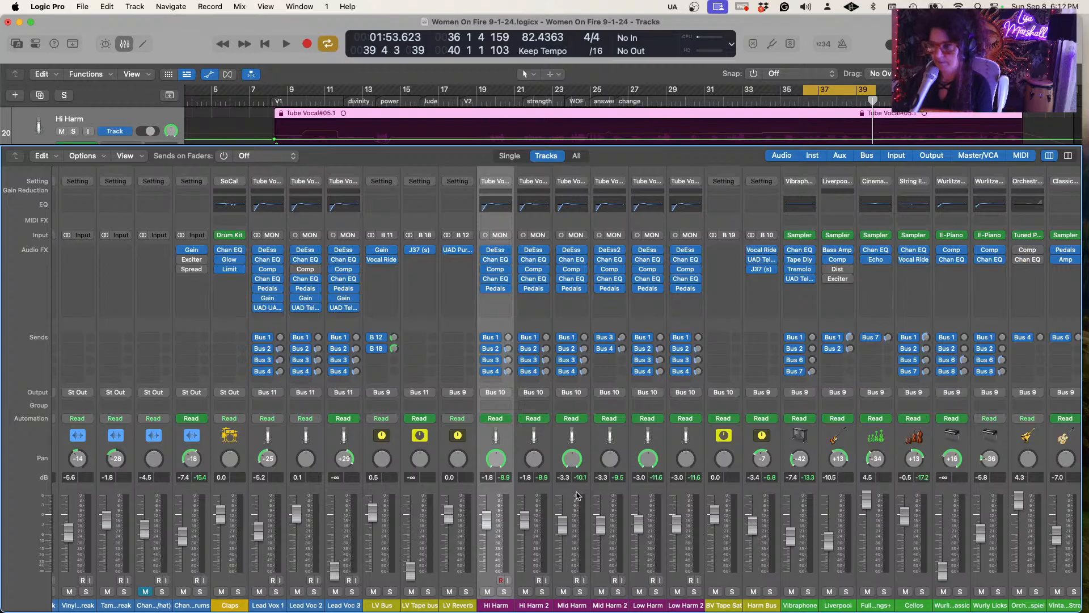
Add Mid Harm and Low Harm to the channel selection, pan the group to about -32 and play back the section
{"action": "left_click", "coordinate": [574, 495], "text": "super"}
{"action": "left_click", "coordinate": [651, 495], "text": "super"}
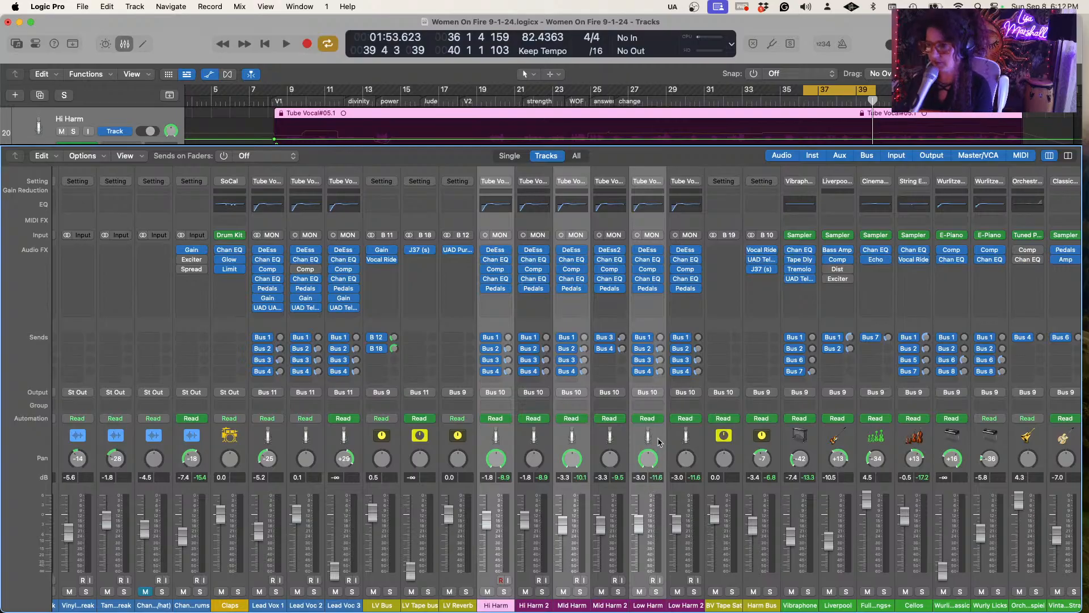
{"action": "left_click_drag", "start_coordinate": [648, 458], "coordinate": [648, 471]}
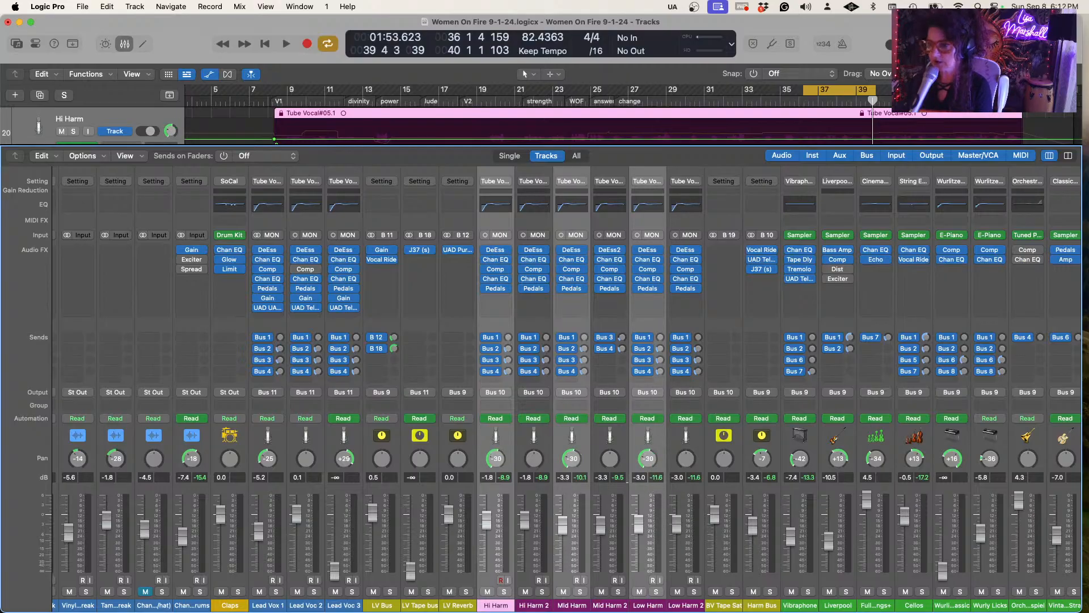
{"action": "key", "text": "space"}
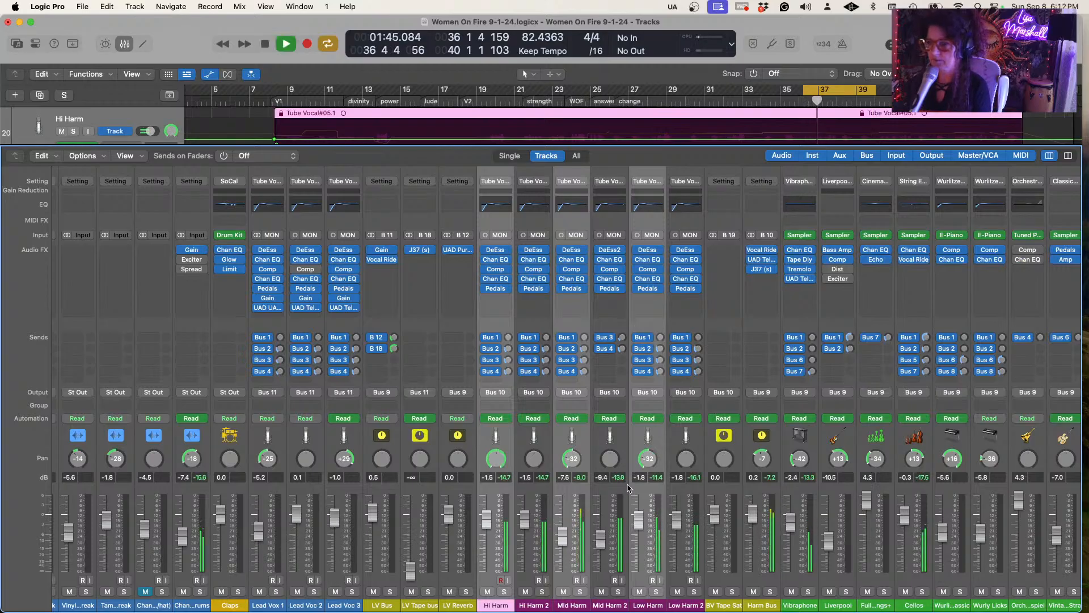
{"action": "key", "text": "space"}
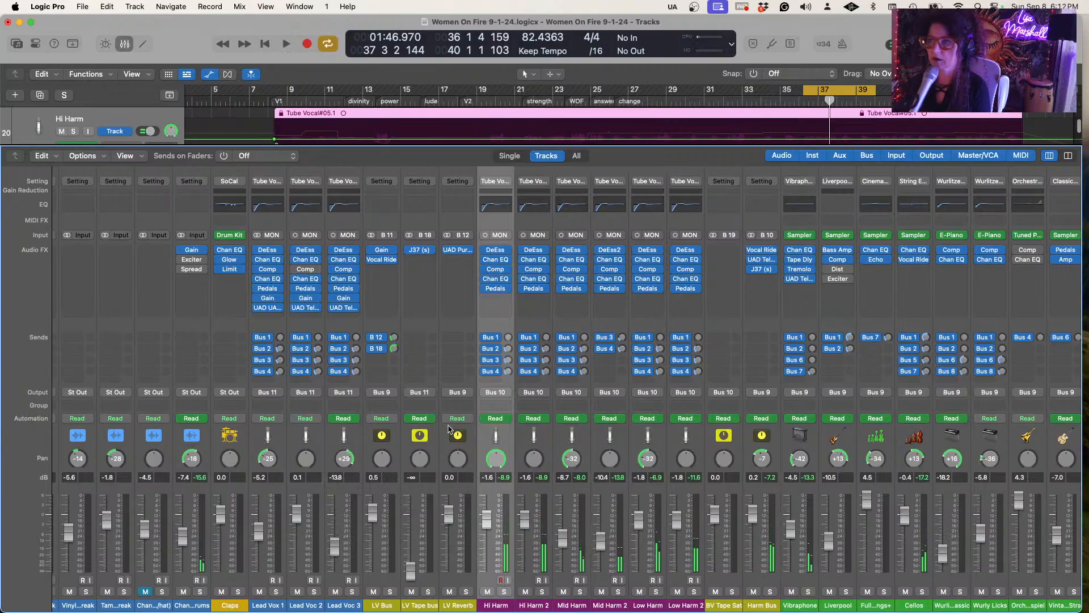
Hide the mixer, display the pan automation on the Hi Harm 2 track and play back briefly
{"action": "left_click", "coordinate": [125, 45]}
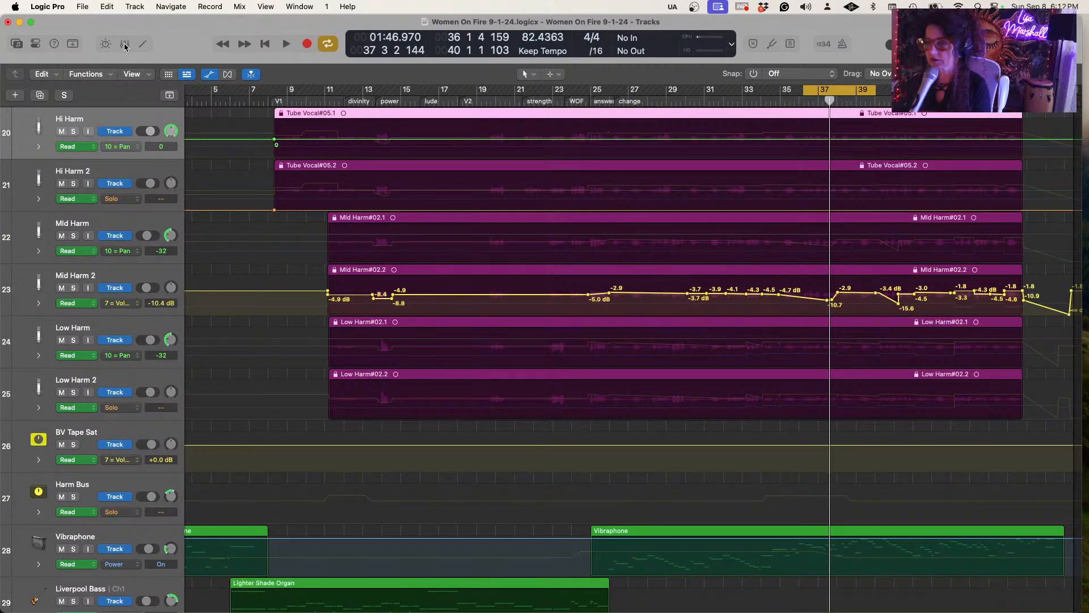
{"action": "left_click", "coordinate": [138, 201]}
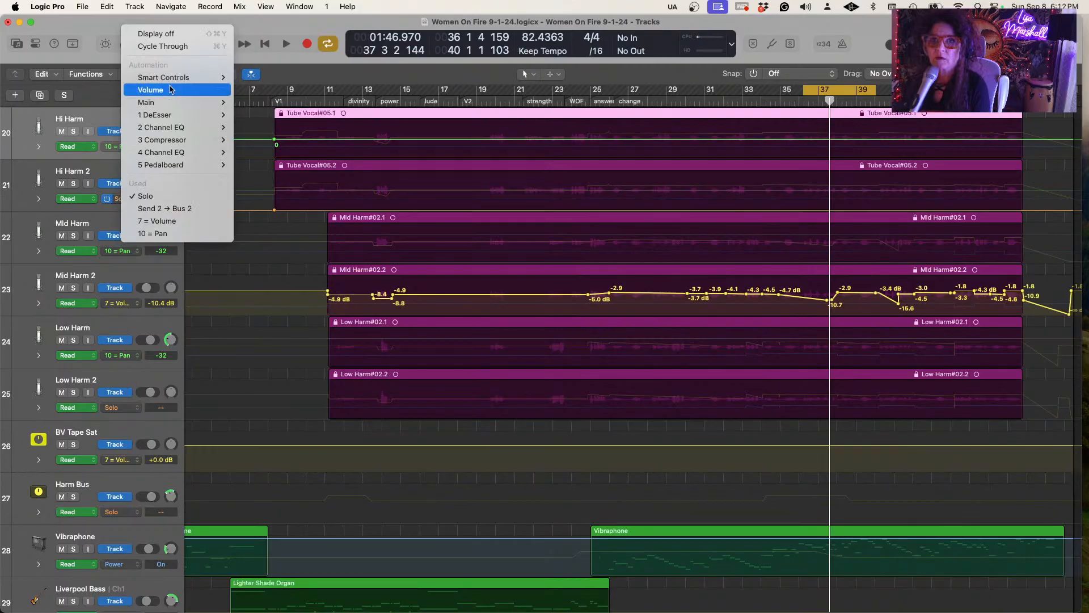
{"action": "mouse_move", "coordinate": [187, 102]}
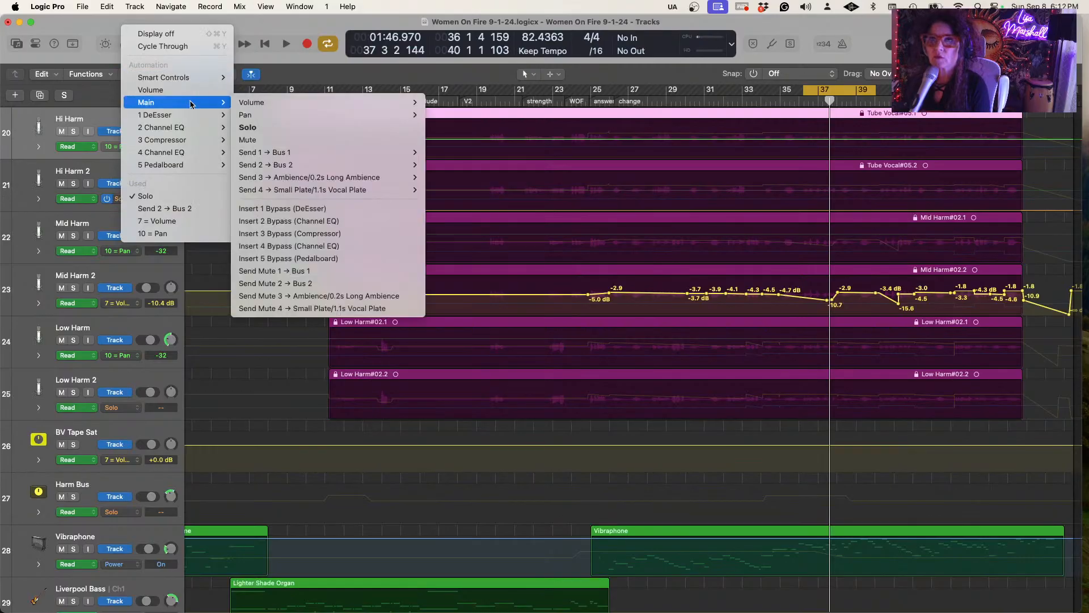
{"action": "mouse_move", "coordinate": [398, 115]}
{"action": "left_click", "coordinate": [440, 115]}
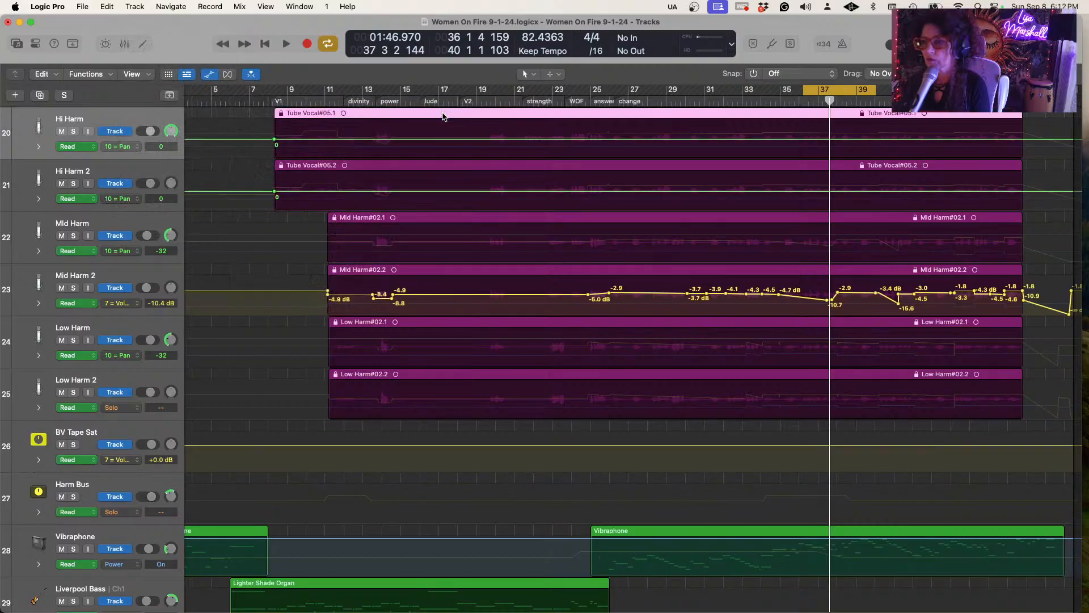
{"action": "key", "text": "space"}
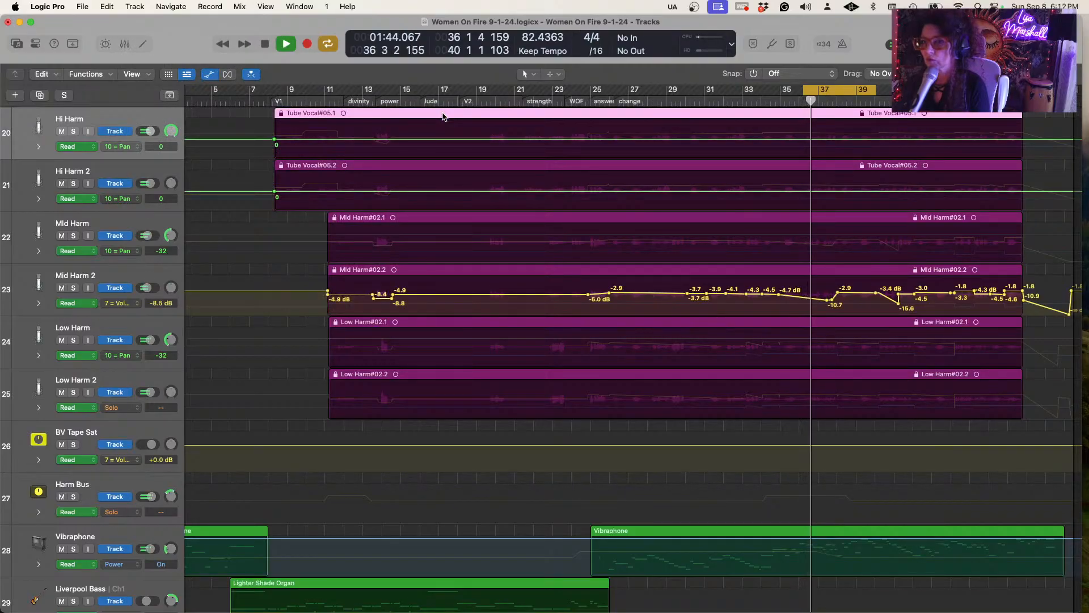
{"action": "key", "text": "space"}
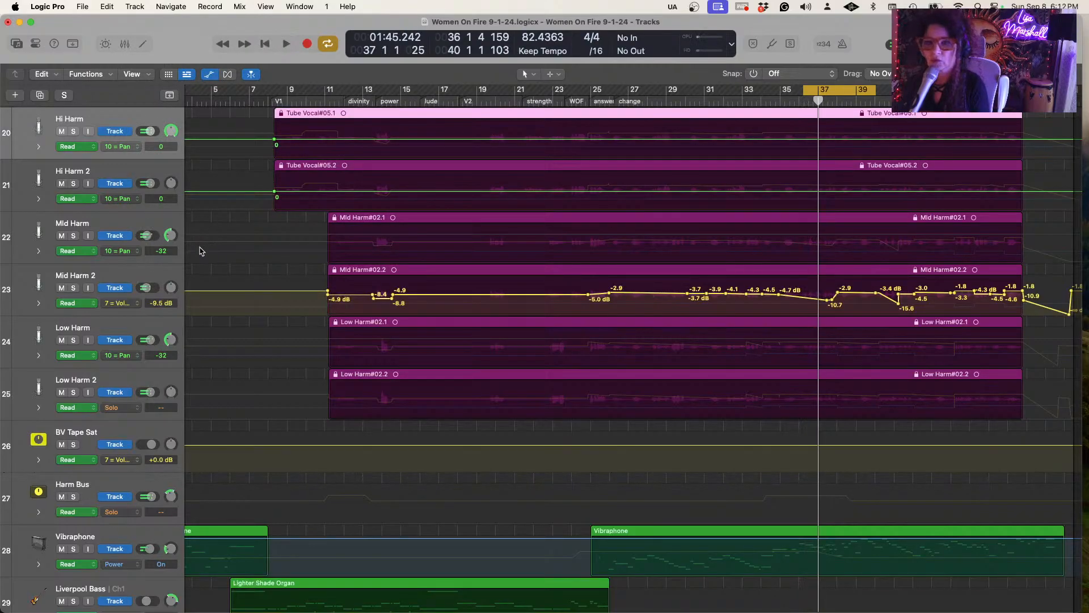
Display the pan automation line on the Mid Harm track and play back the section
{"action": "left_click", "coordinate": [138, 255]}
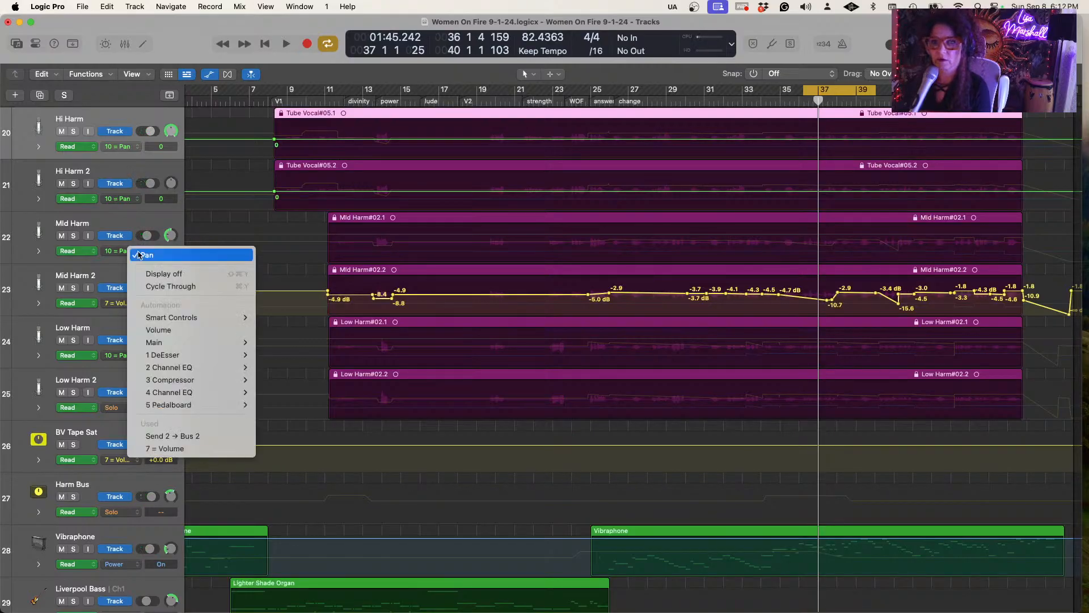
{"action": "left_click", "coordinate": [138, 255]}
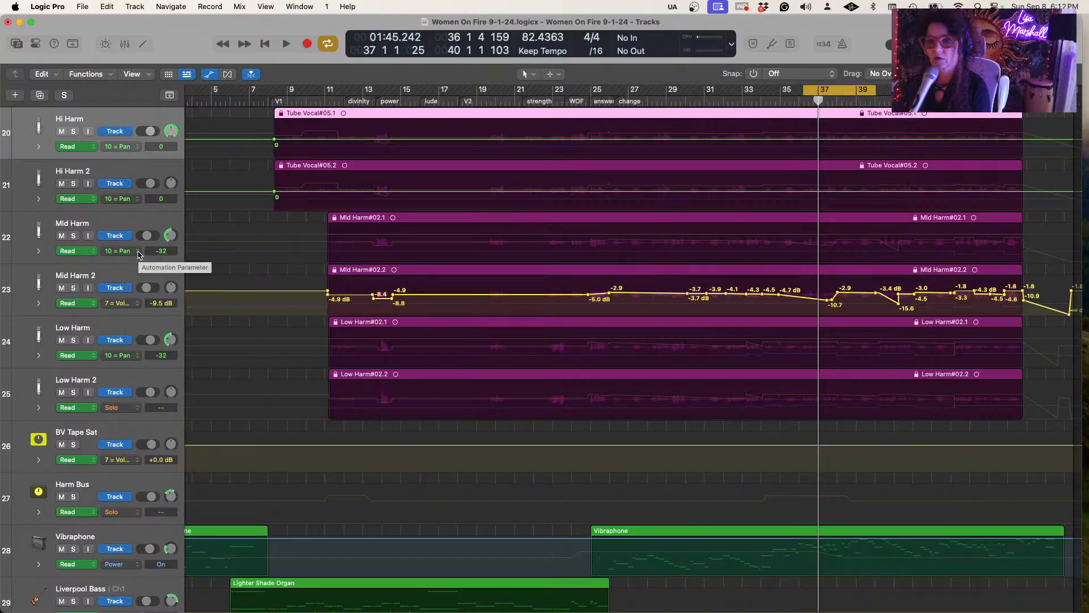
{"action": "left_click", "coordinate": [227, 248]}
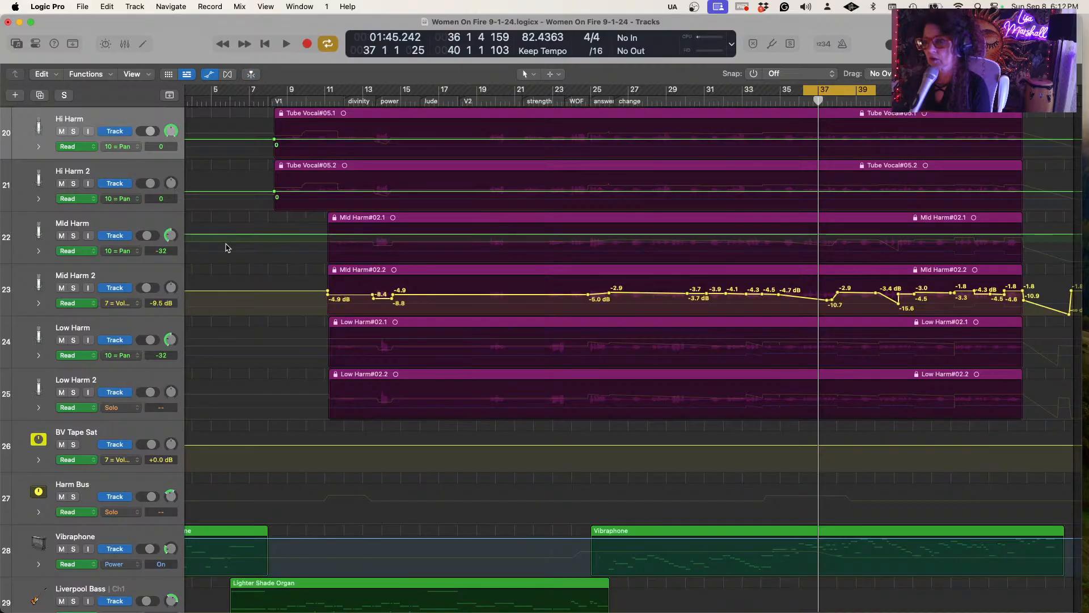
{"action": "key", "text": "space"}
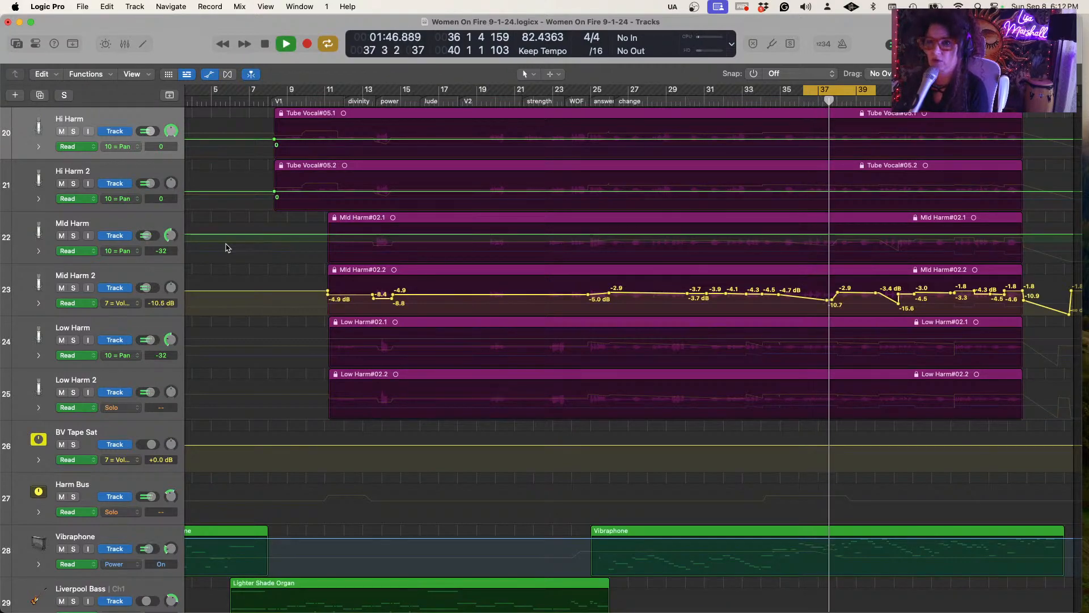
{"action": "key", "text": "space"}
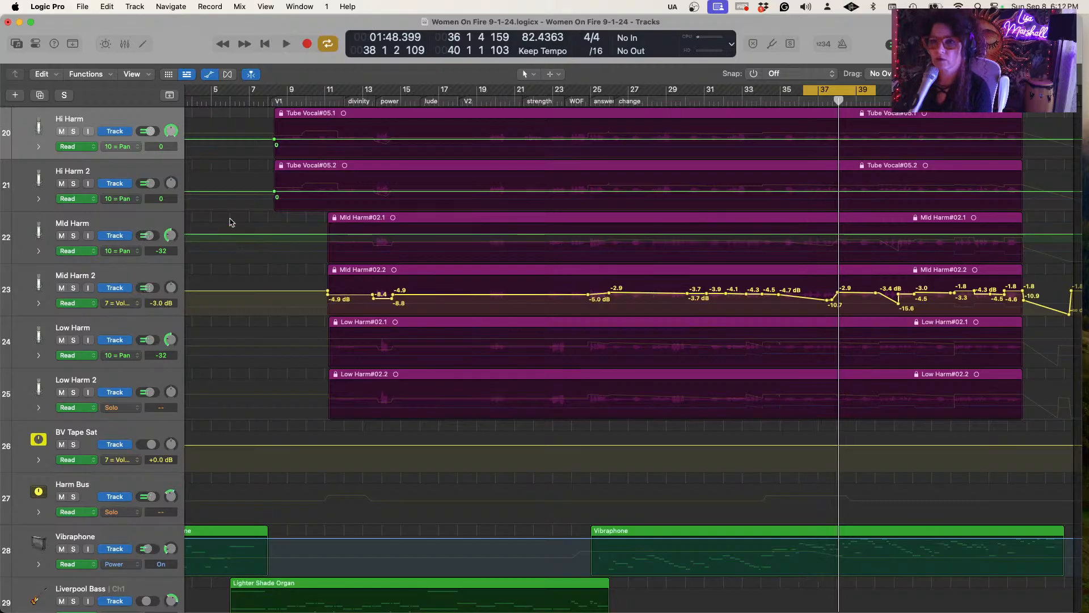
Move Hi Harm's pan automation point just ahead of its region, add one at the region start set to about +17, and check it in the mixer
{"action": "left_click", "coordinate": [274, 139]}
{"action": "left_click_drag", "start_coordinate": [274, 139], "coordinate": [264, 139]}
{"action": "left_click", "coordinate": [273, 139]}
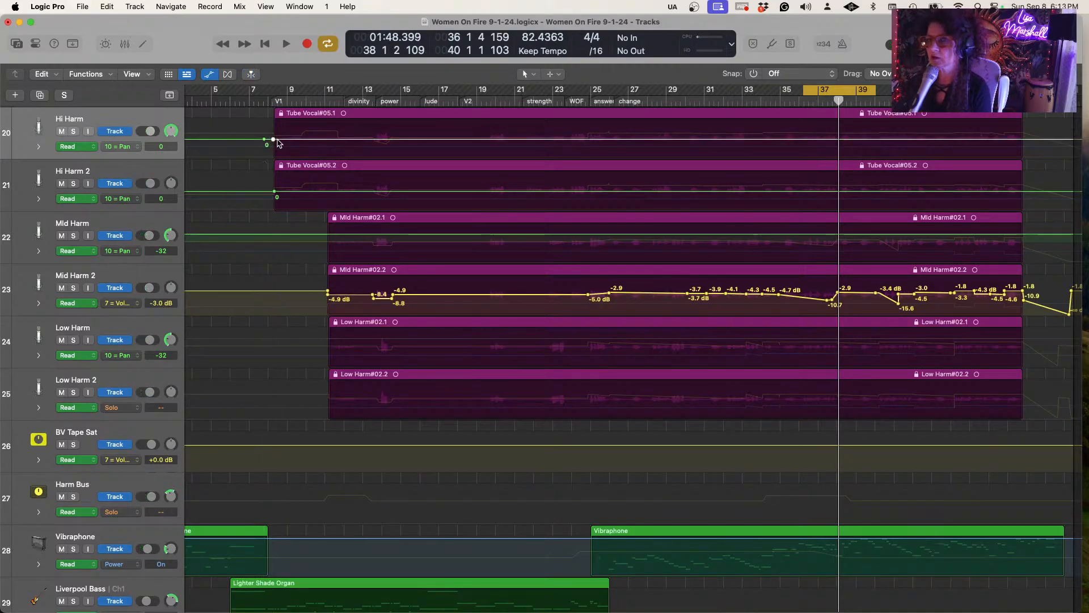
{"action": "left_click_drag", "start_coordinate": [273, 139], "coordinate": [273, 144]}
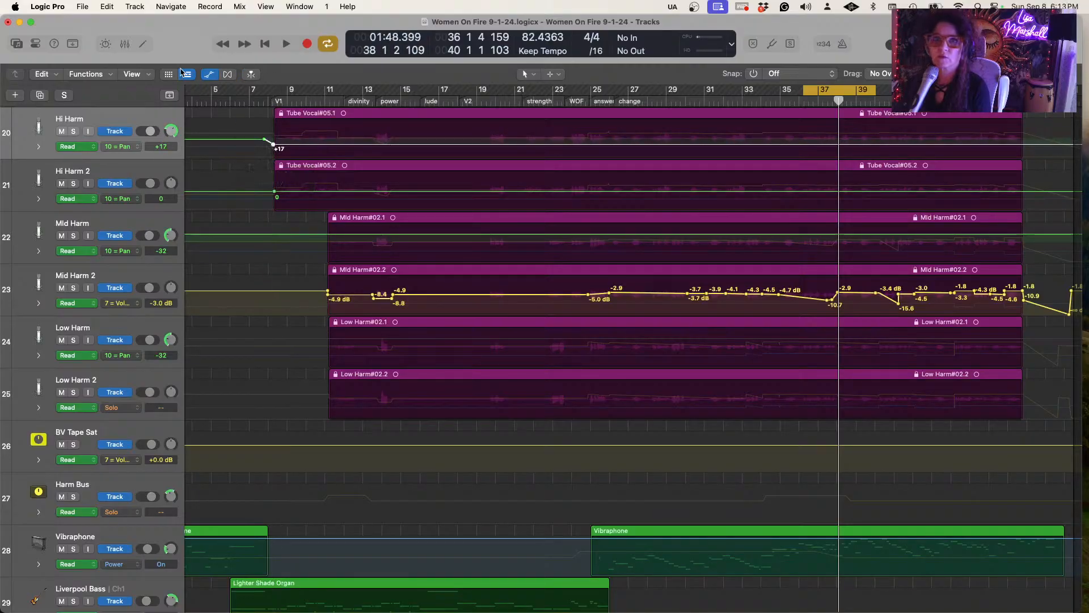
{"action": "left_click", "coordinate": [124, 44]}
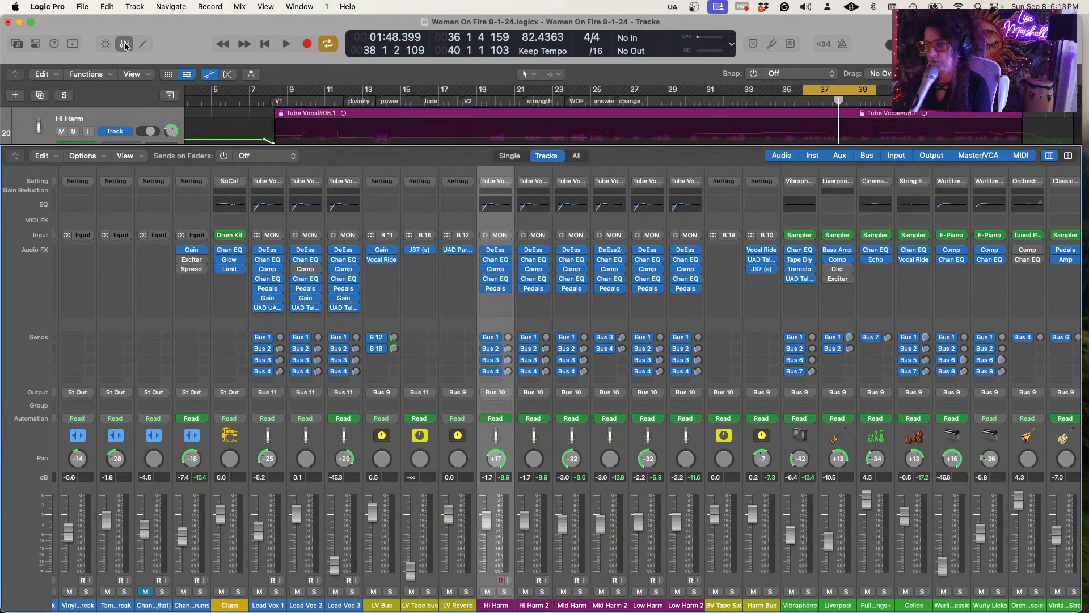
{"action": "left_click", "coordinate": [125, 44]}
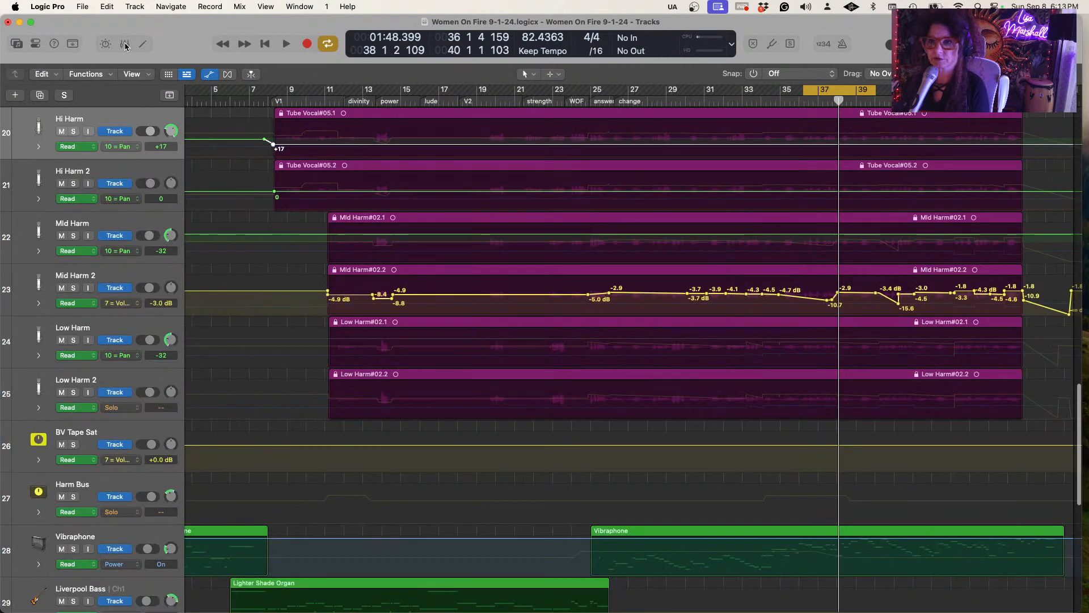
Set Hi Harm's pan point at the region start to about -31 and play back the section with the mixer shown
{"action": "left_click_drag", "start_coordinate": [272, 147], "coordinate": [273, 130]}
{"action": "left_click", "coordinate": [124, 44]}
{"action": "key", "text": "space"}
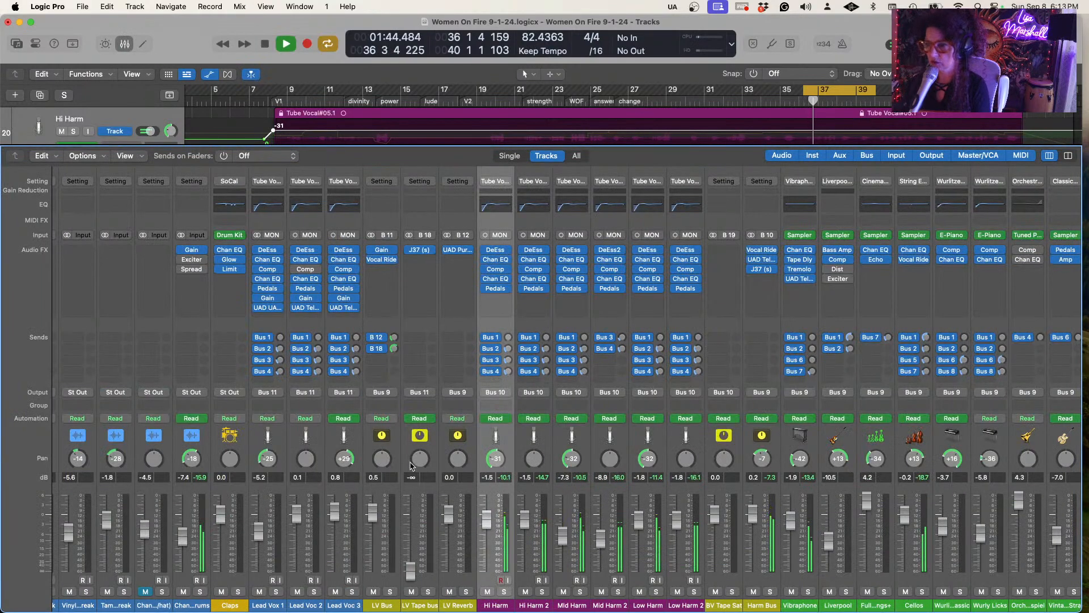
{"action": "key", "text": "space"}
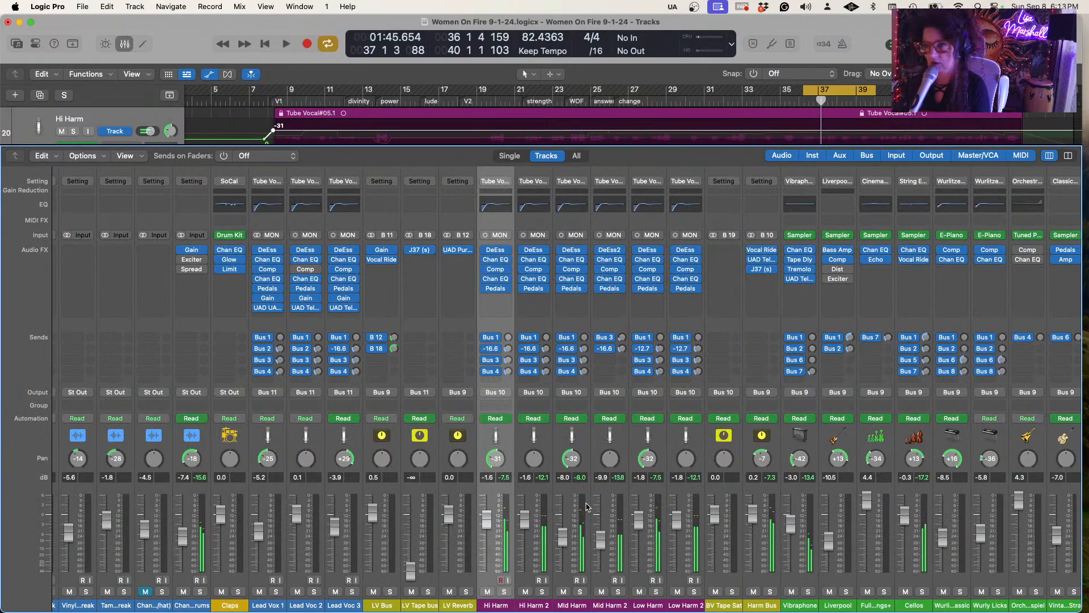
Switch the Hi Harm 2, Mid Harm 2 and Low Harm 2 channel strips together to Stereo Pan
{"action": "left_click", "coordinate": [542, 500]}
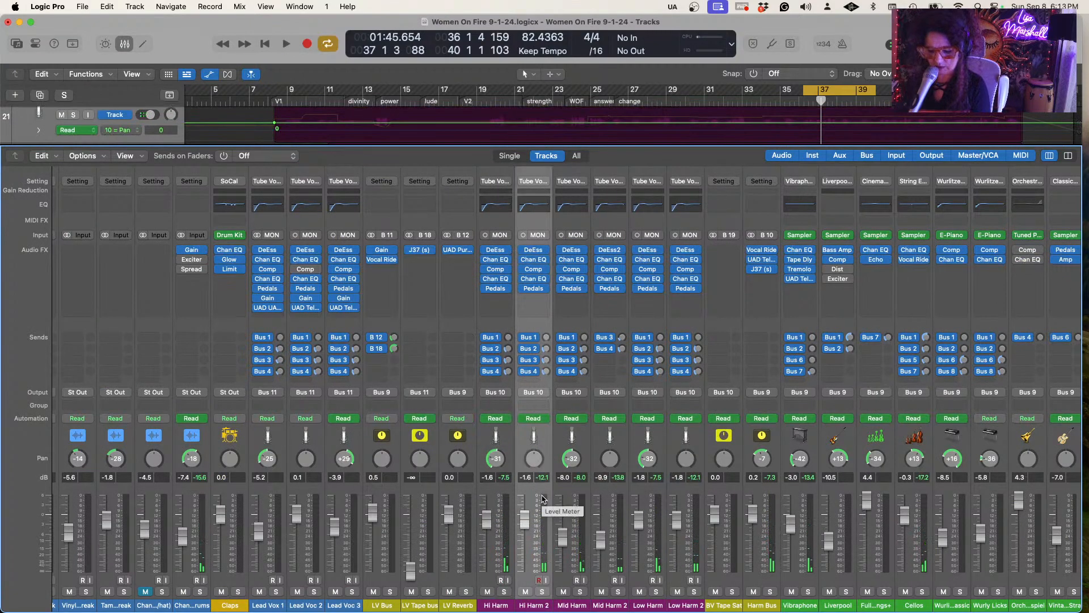
{"action": "left_click", "coordinate": [605, 490]}
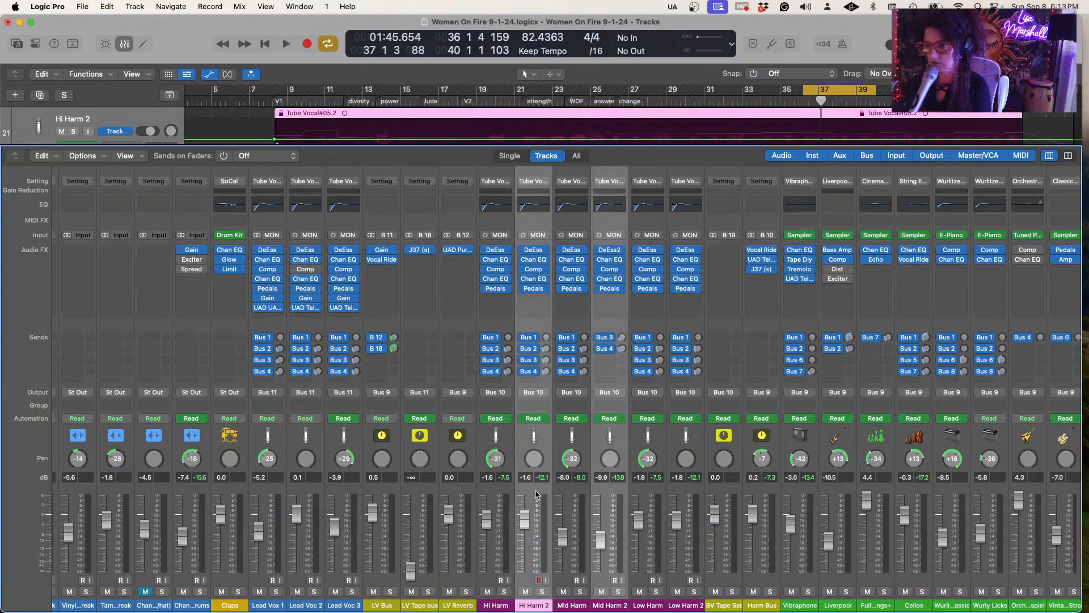
{"action": "left_click", "coordinate": [535, 495]}
{"action": "left_click", "coordinate": [612, 491], "text": "shift"}
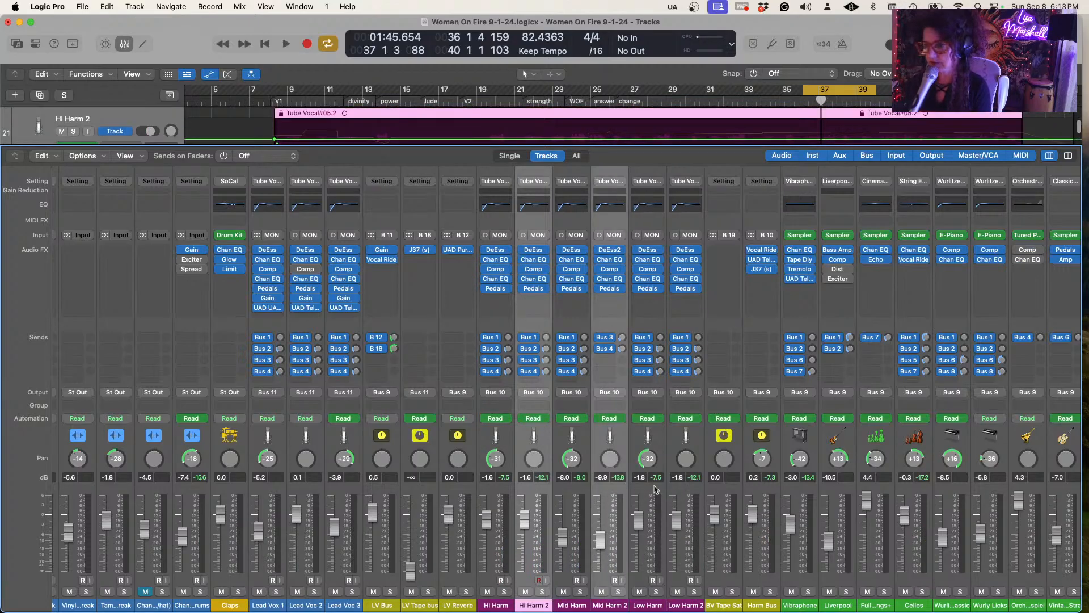
{"action": "left_click", "coordinate": [687, 495], "text": "shift"}
{"action": "right_click", "coordinate": [686, 458]}
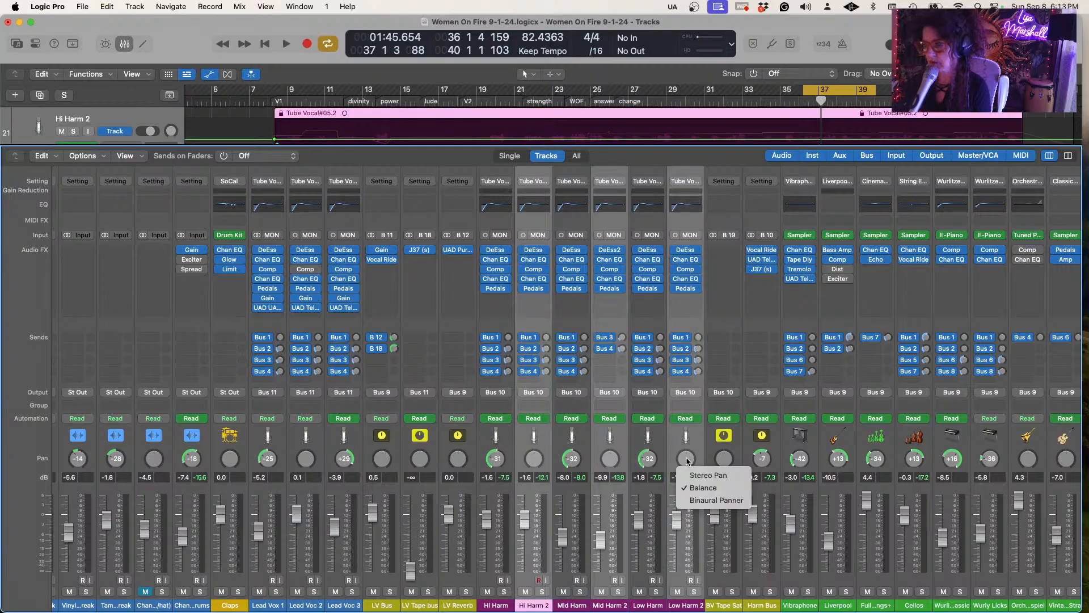
{"action": "left_click", "coordinate": [699, 475]}
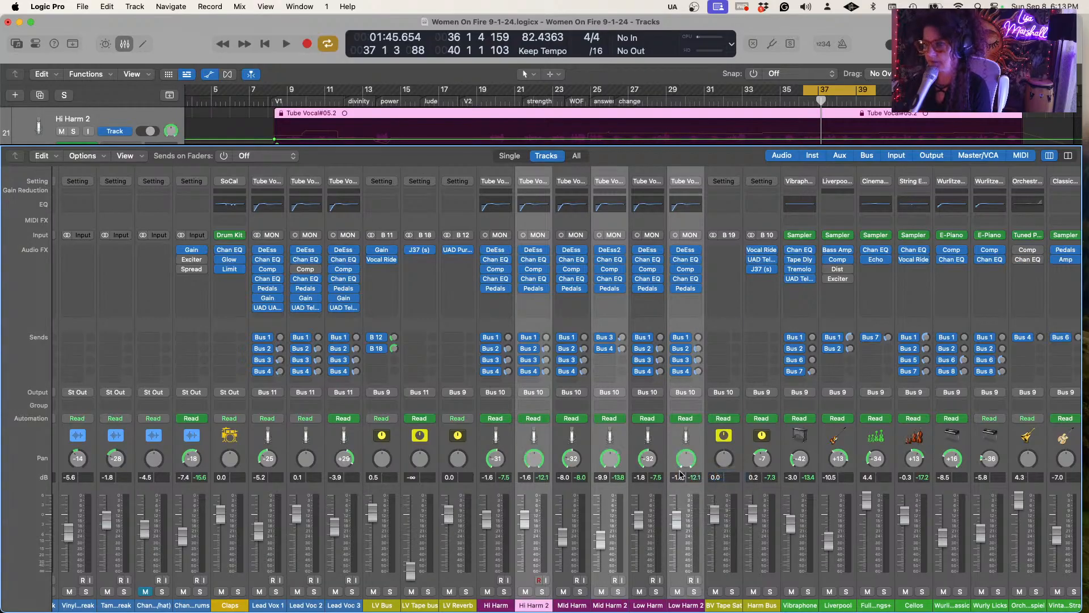
Pan the three selected harmony doubles to about +32, play back the section and leave only Hi Harm 2 selected
{"action": "left_click_drag", "start_coordinate": [683, 464], "coordinate": [675, 411]}
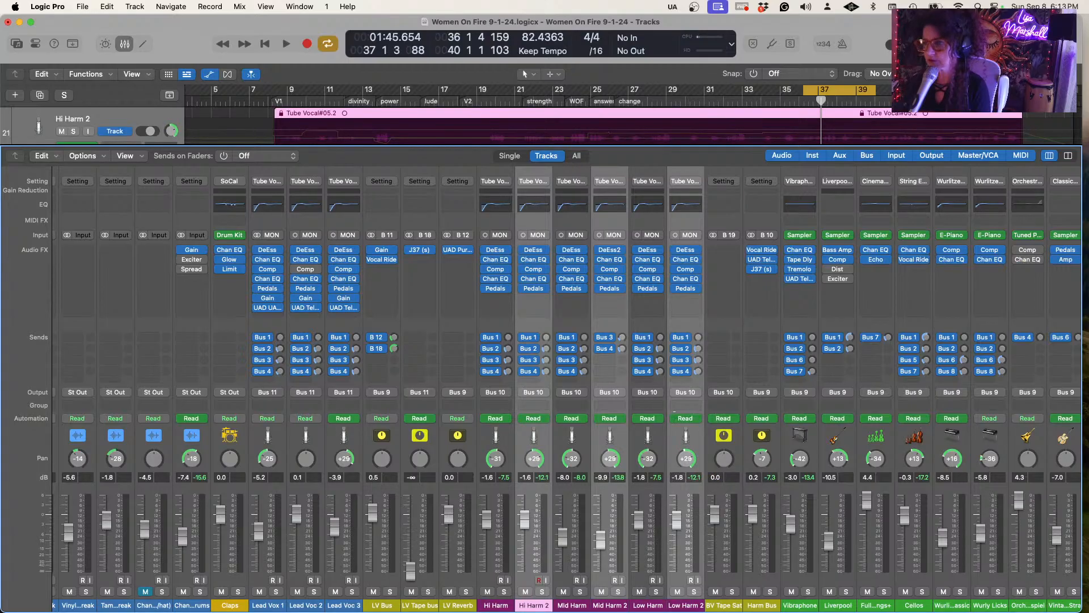
{"action": "key", "text": "space"}
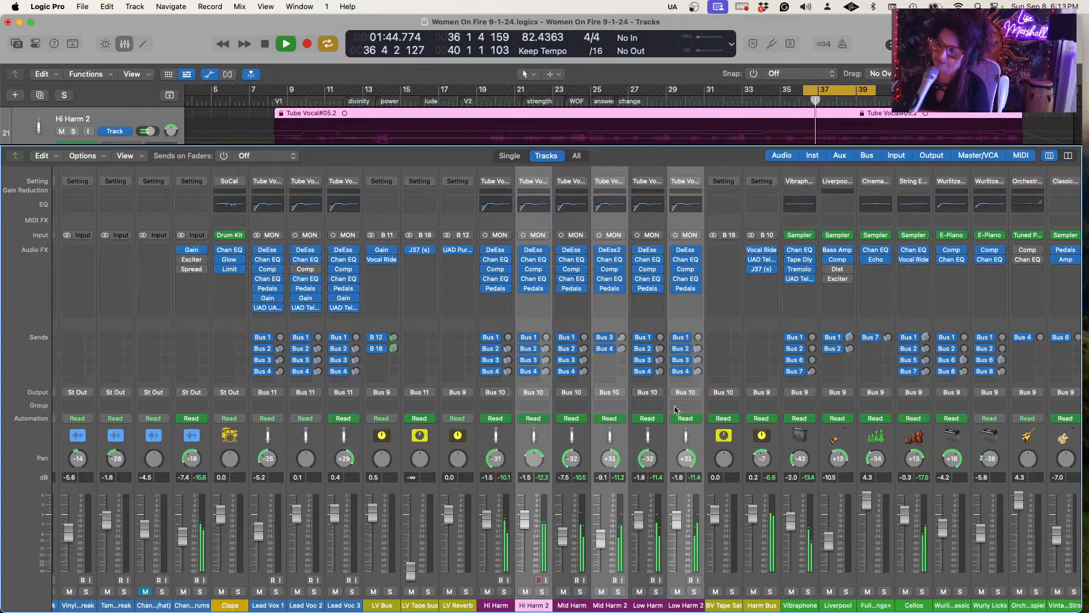
{"action": "key", "text": "space"}
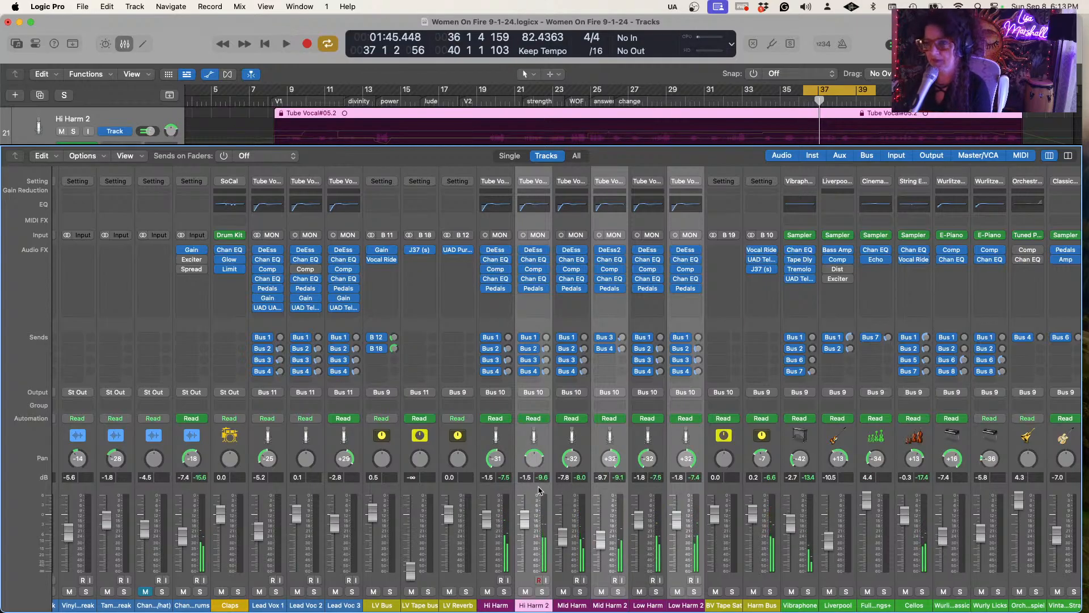
{"action": "left_click", "coordinate": [539, 490]}
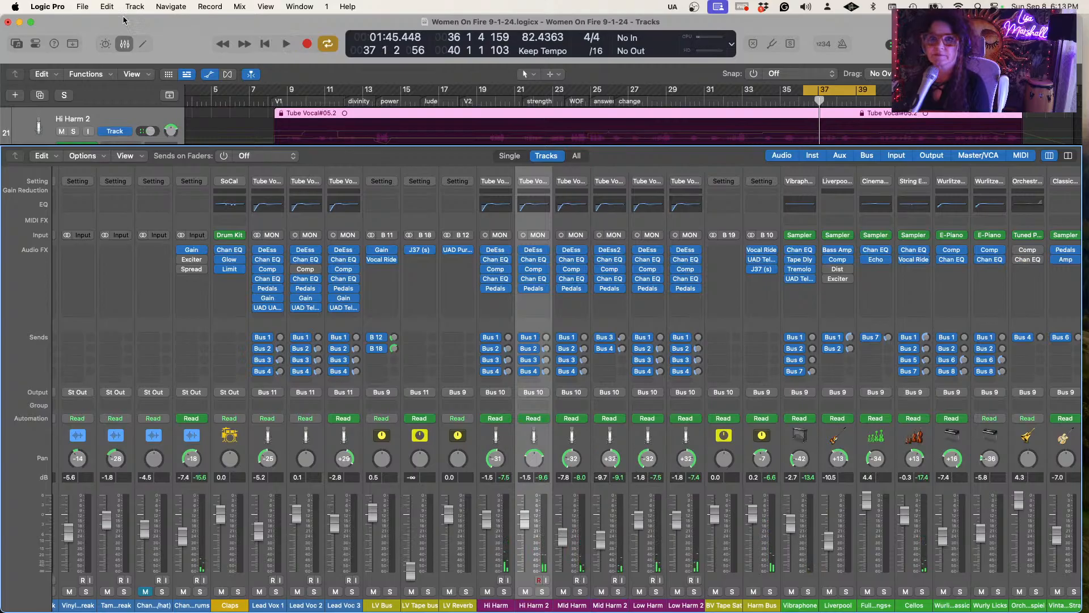
Hide the mixer and display the absolute Pan automation on the Hi Harm 2 track
{"action": "left_click", "coordinate": [123, 44]}
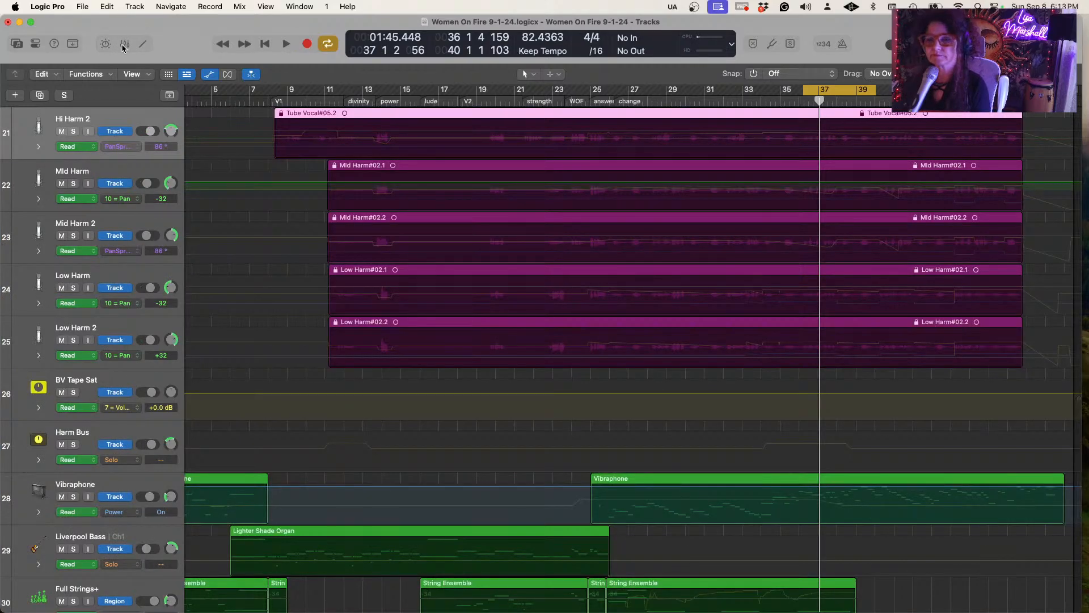
{"action": "left_click", "coordinate": [124, 44]}
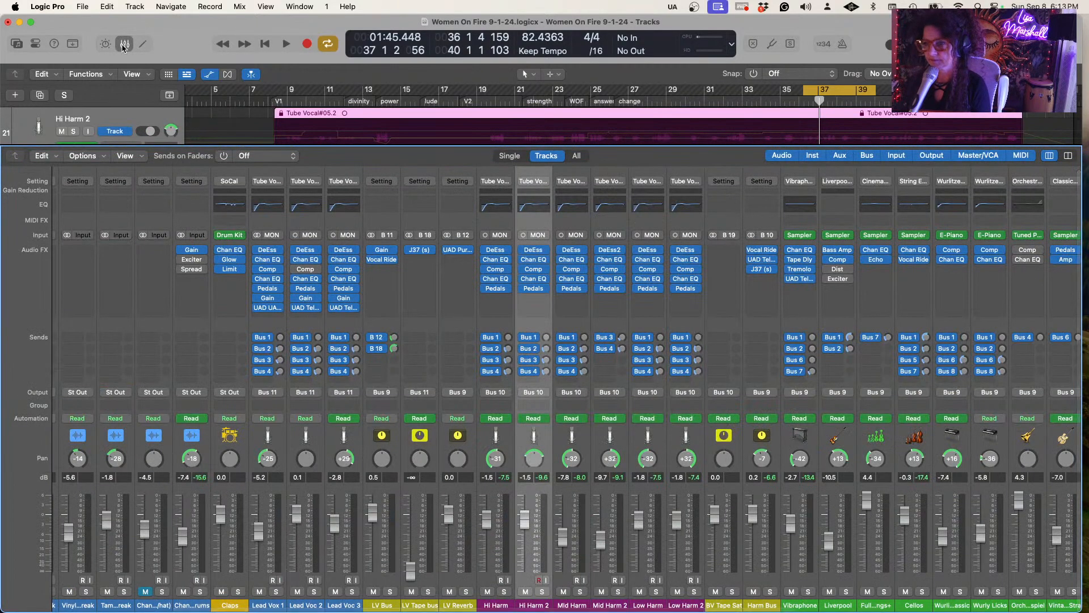
{"action": "left_click", "coordinate": [124, 44]}
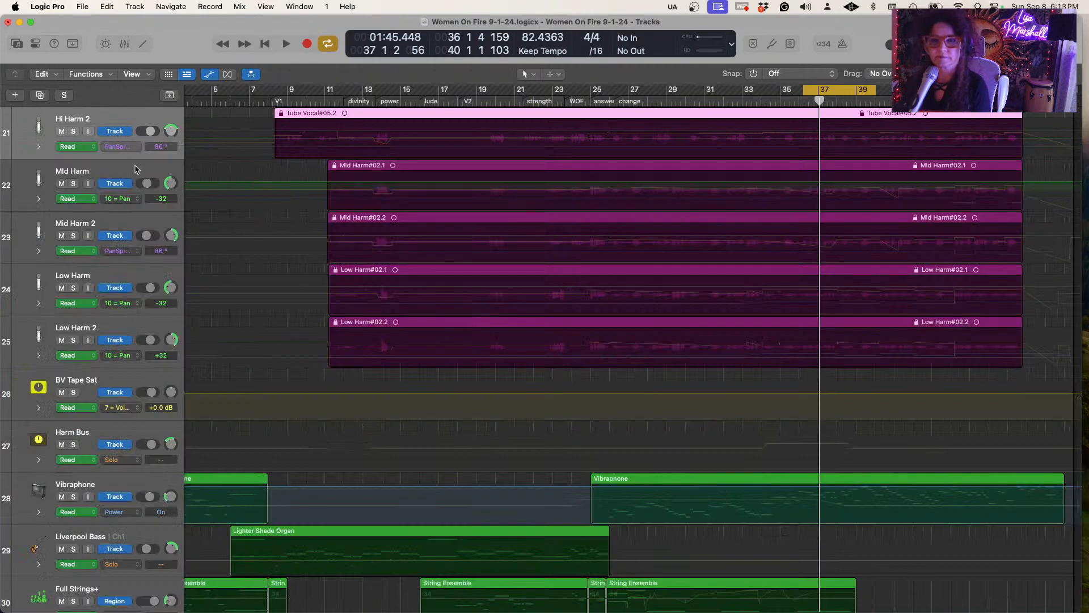
{"action": "left_click", "coordinate": [136, 147]}
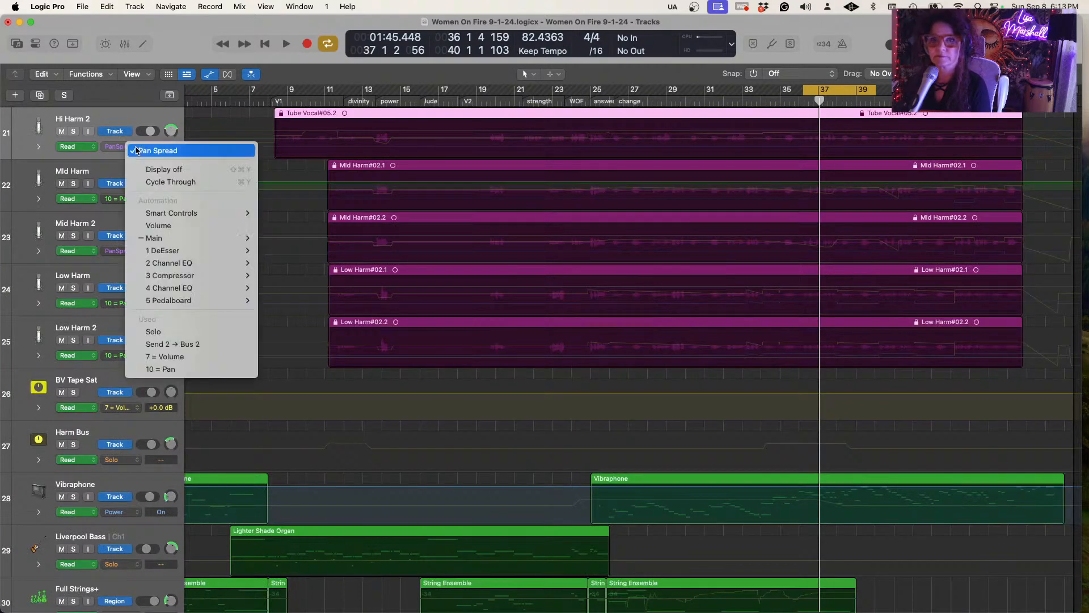
{"action": "mouse_move", "coordinate": [189, 212]}
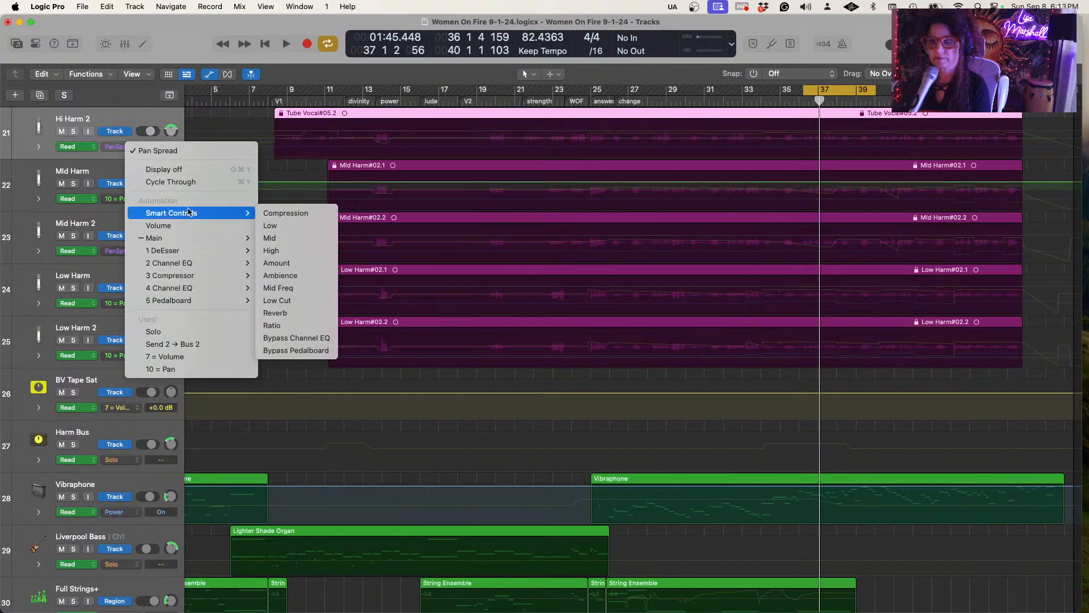
{"action": "mouse_move", "coordinate": [198, 238]}
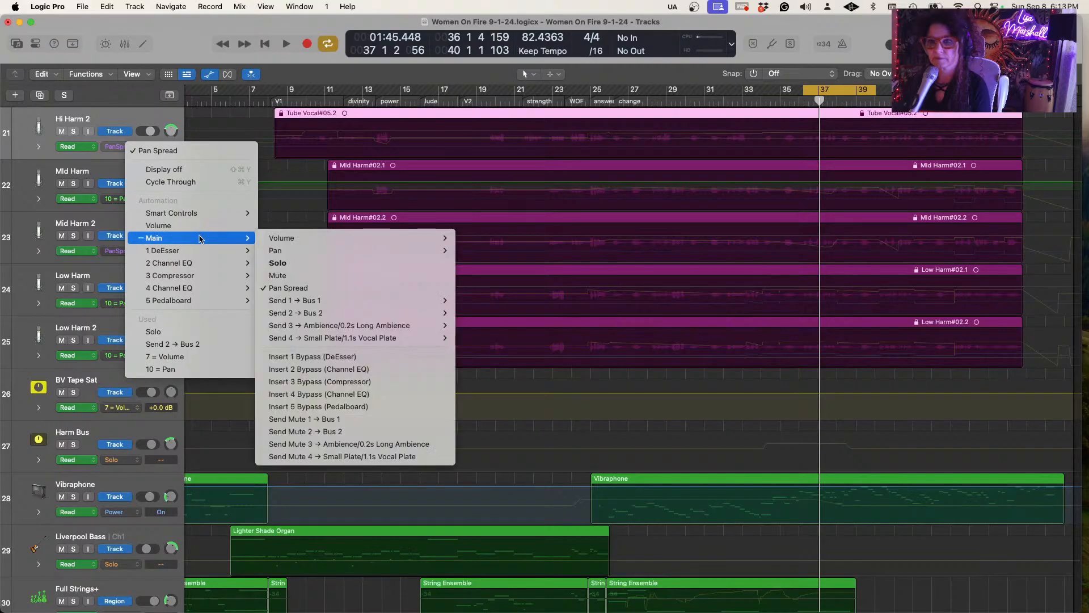
{"action": "mouse_move", "coordinate": [316, 251]}
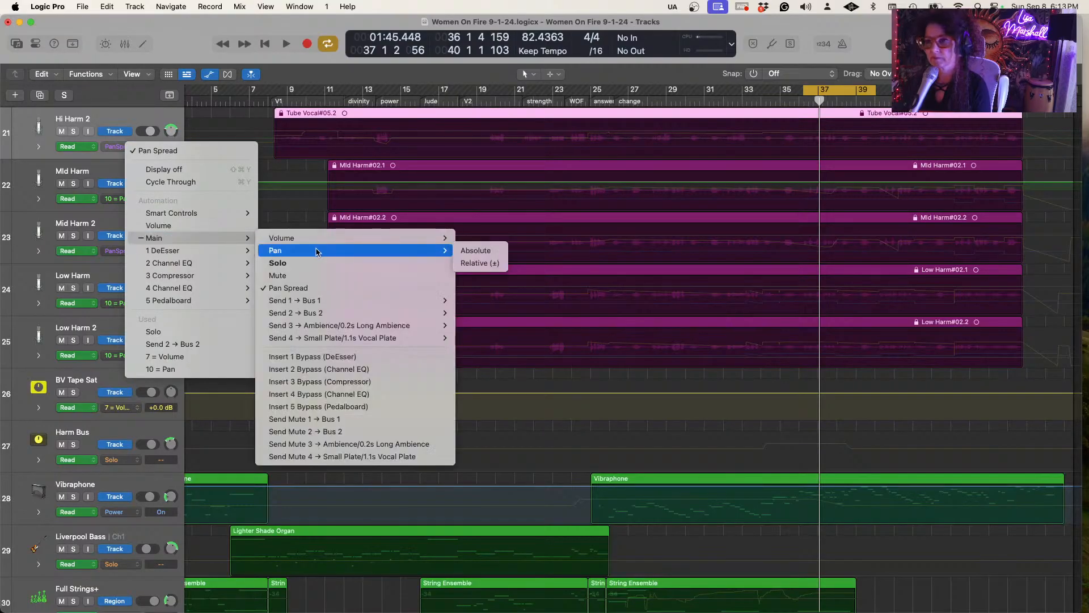
{"action": "left_click", "coordinate": [477, 252]}
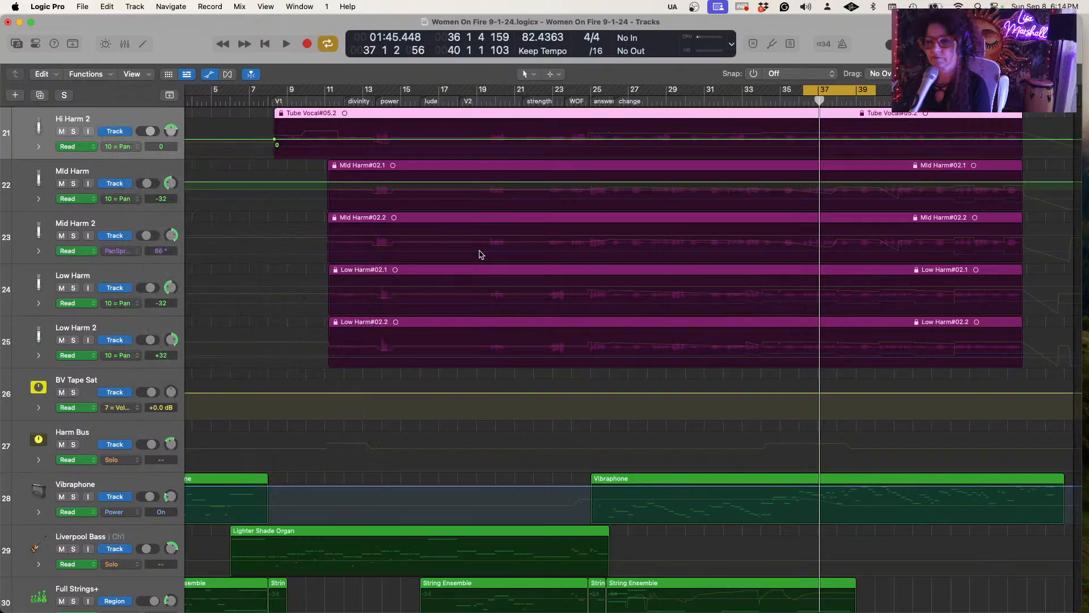
Add a pan point at 0 just ahead of Hi Harm 2's region and set the point at the region start to +31
{"action": "left_click", "coordinate": [273, 139]}
{"action": "left_click", "coordinate": [268, 139]}
{"action": "left_click_drag", "start_coordinate": [274, 141], "coordinate": [274, 142]}
{"action": "left_click_drag", "start_coordinate": [274, 145], "coordinate": [274, 149]}
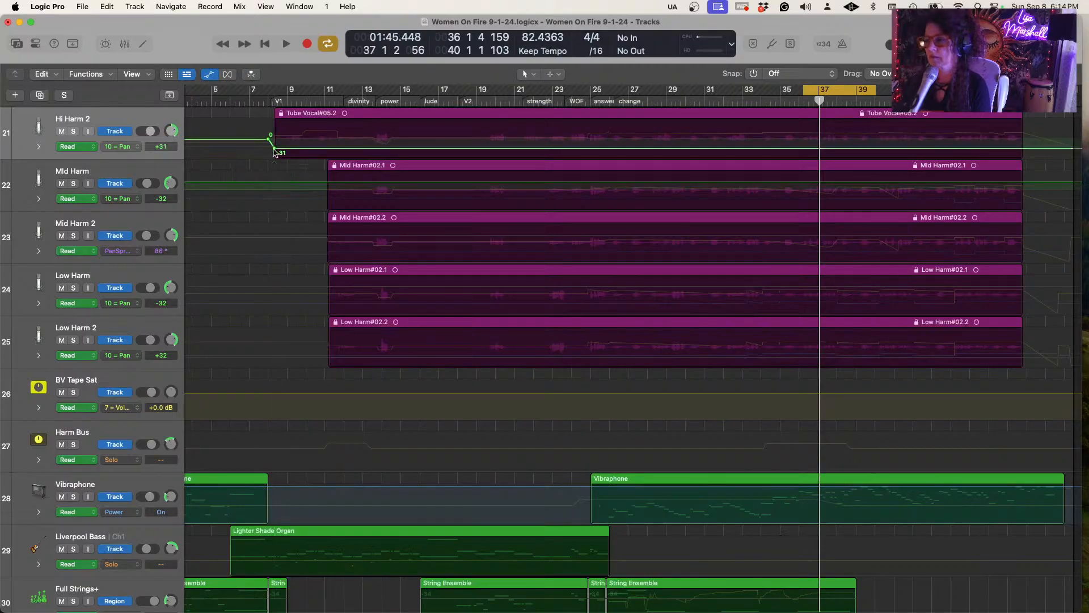
Show the mixer and play back the section, soloing the Harm Bus for a while to hear the harmonies alone
{"action": "left_click", "coordinate": [125, 45]}
{"action": "key", "text": "space"}
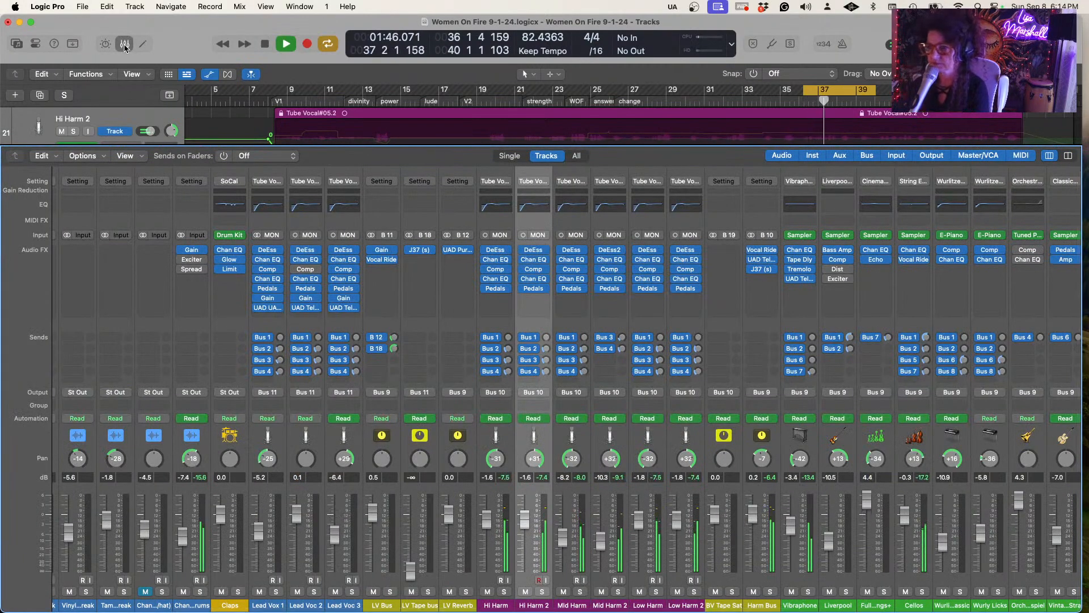
{"action": "left_click", "coordinate": [770, 592]}
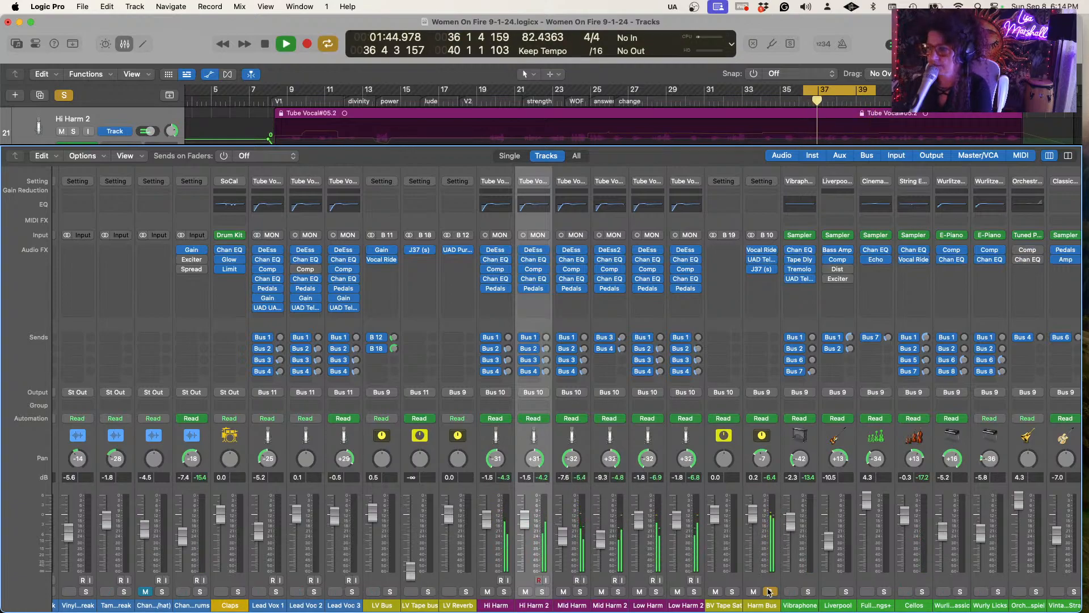
{"action": "left_click", "coordinate": [769, 591]}
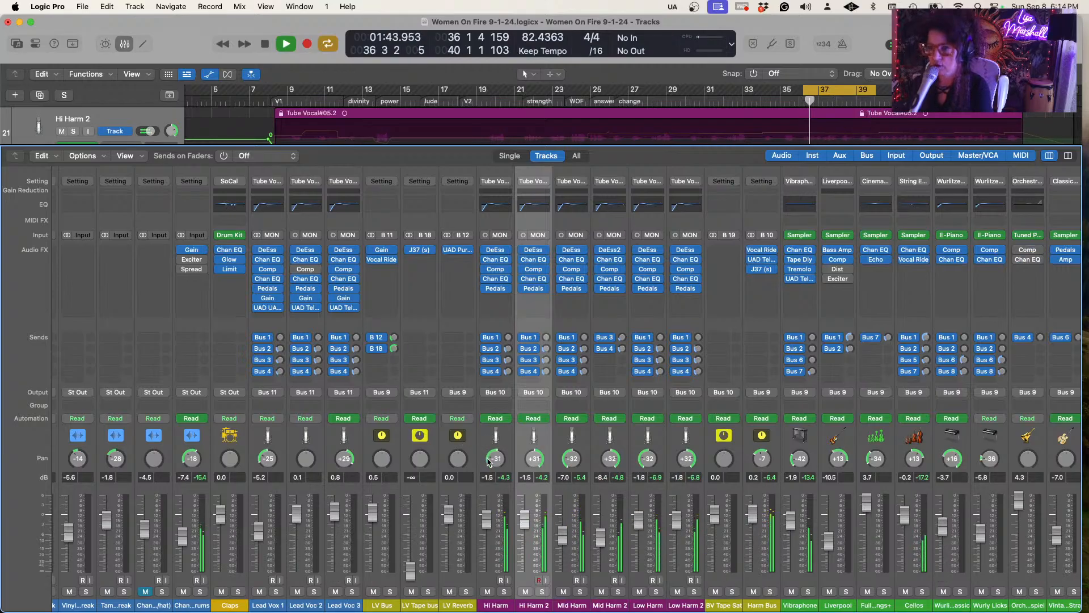
Stop playback, select the Hi Harm, Mid Harm and Low Harm strips together, and return to only Hi Harm 2 selected
{"action": "left_click", "coordinate": [489, 483]}
{"action": "key", "text": "space"}
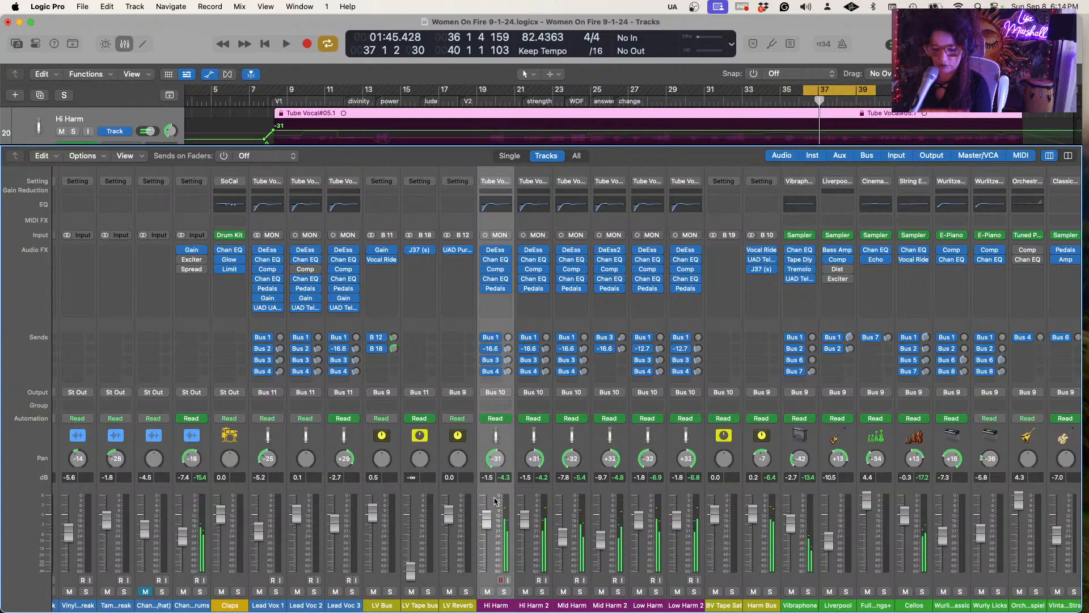
{"action": "left_click", "coordinate": [570, 495], "text": "super"}
{"action": "left_click", "coordinate": [649, 495], "text": "super"}
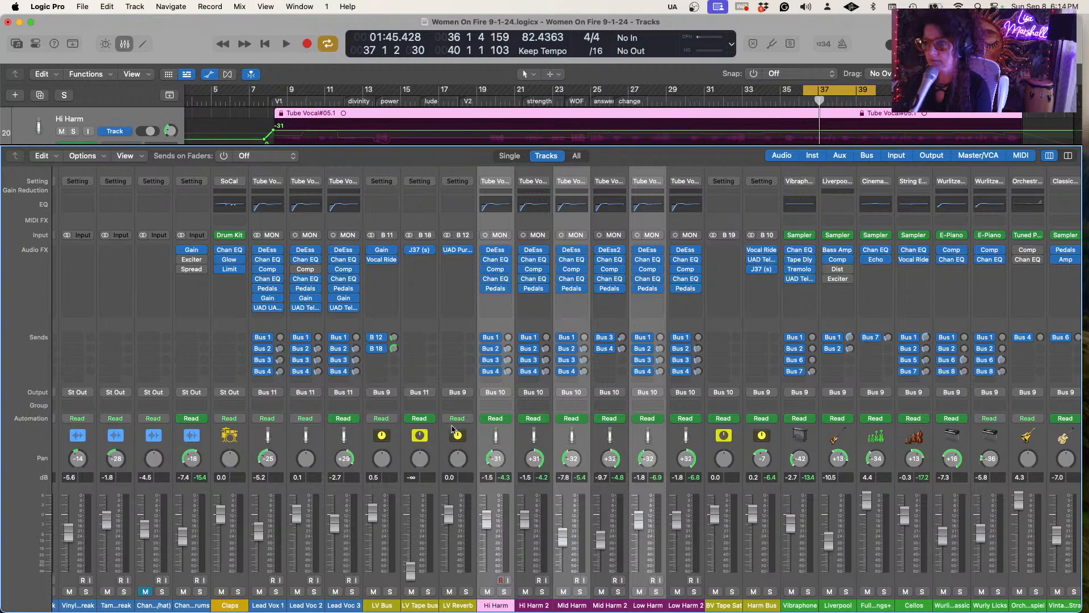
{"action": "left_click", "coordinate": [538, 499]}
Play back the section, set the record level of the Mix Bus's Kramer Tape plug-in to -2.0 and close the plug-in
{"action": "key", "text": "space"}
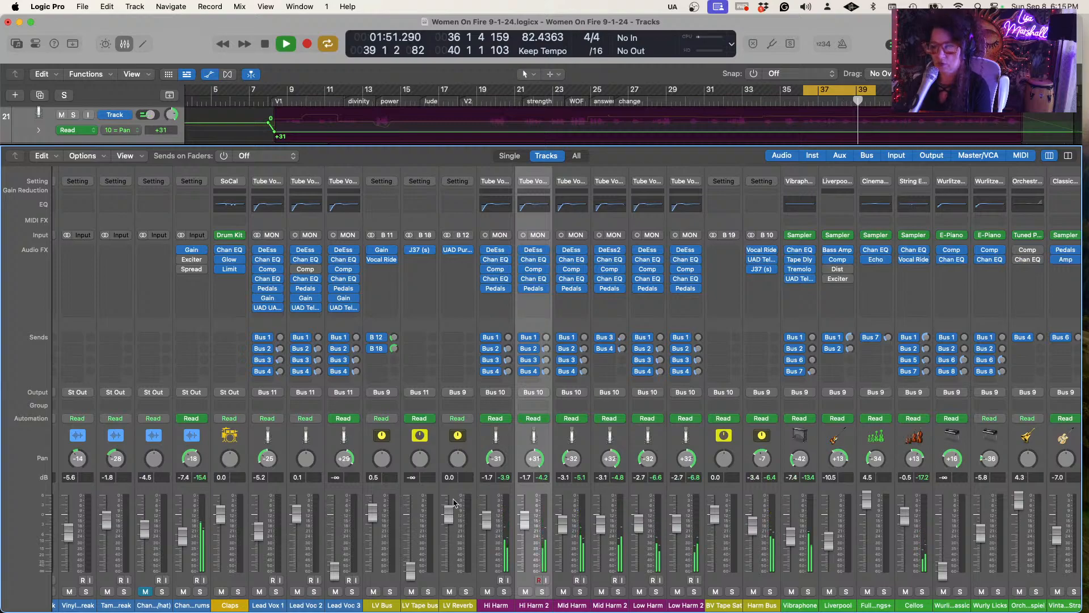
{"action": "scroll", "coordinate": [454, 502], "scroll_direction": "left", "scroll_amount": 5}
{"action": "scroll", "coordinate": [454, 502], "scroll_direction": "right", "scroll_amount": 12}
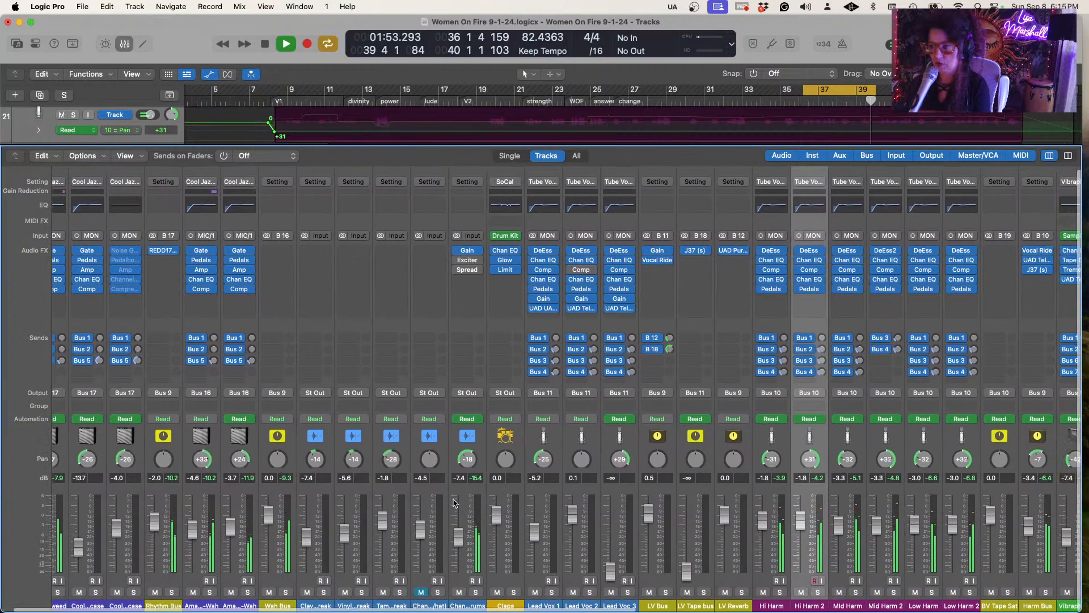
{"action": "scroll", "coordinate": [454, 502], "scroll_direction": "right", "scroll_amount": 1}
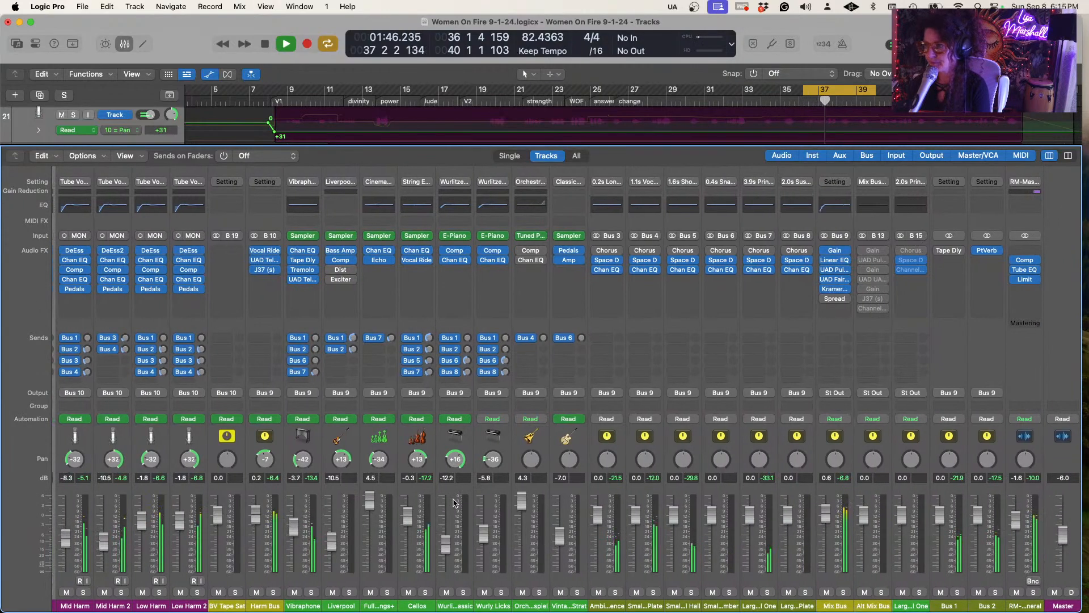
{"action": "left_click", "coordinate": [836, 290]}
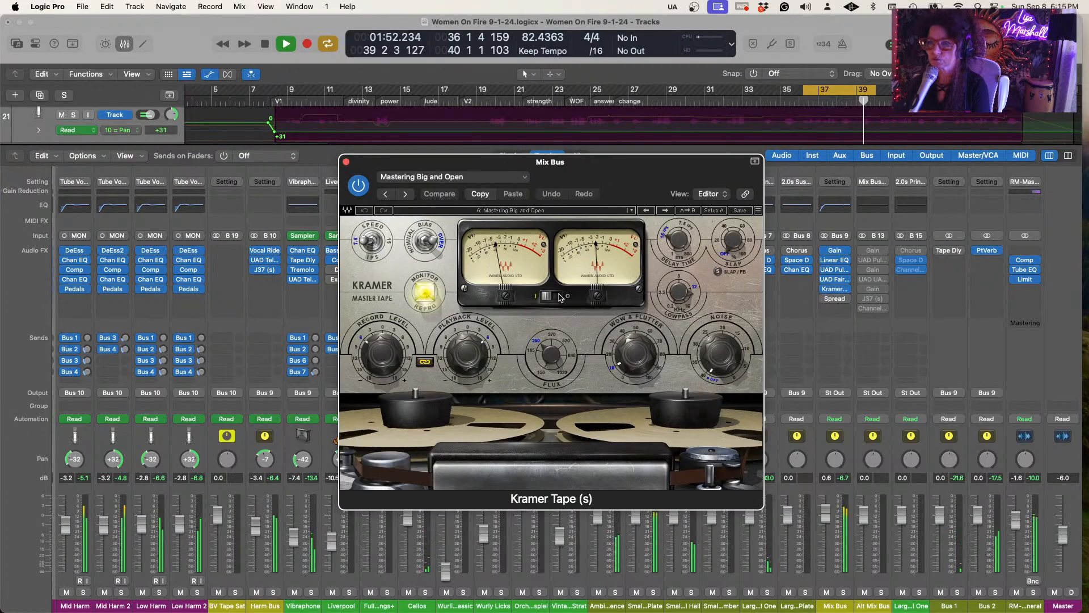
{"action": "left_click_drag", "start_coordinate": [388, 325], "coordinate": [371, 296]}
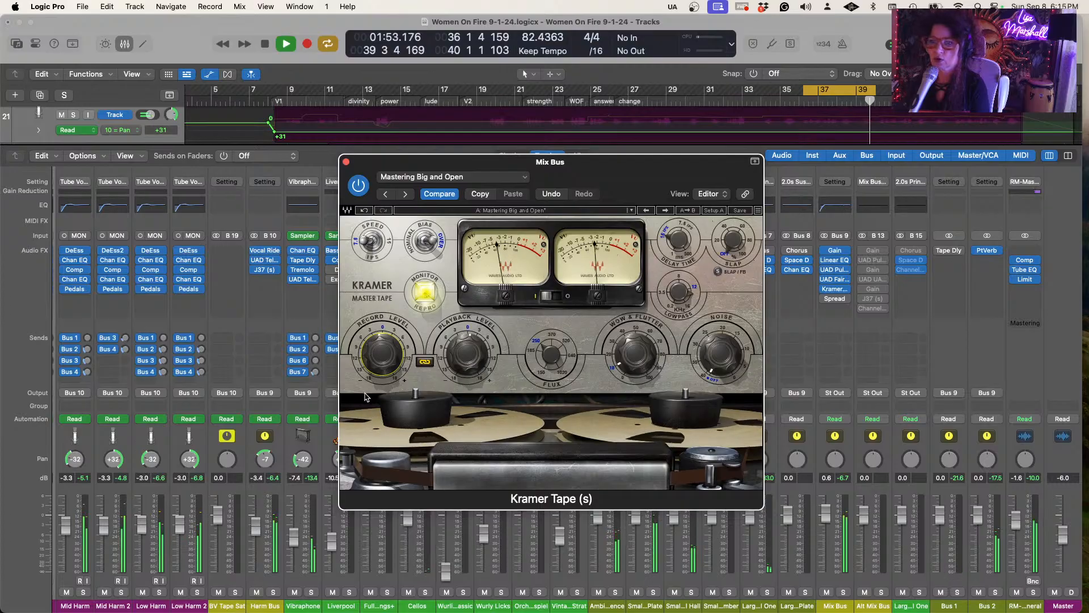
{"action": "left_click_drag", "start_coordinate": [375, 344], "coordinate": [367, 356]}
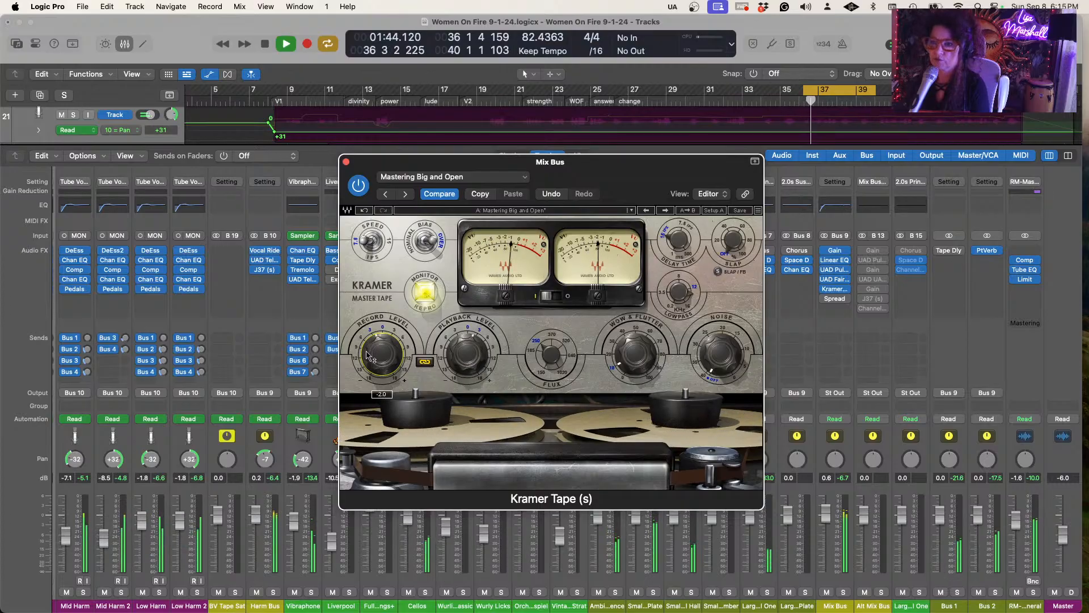
{"action": "left_click", "coordinate": [346, 162]}
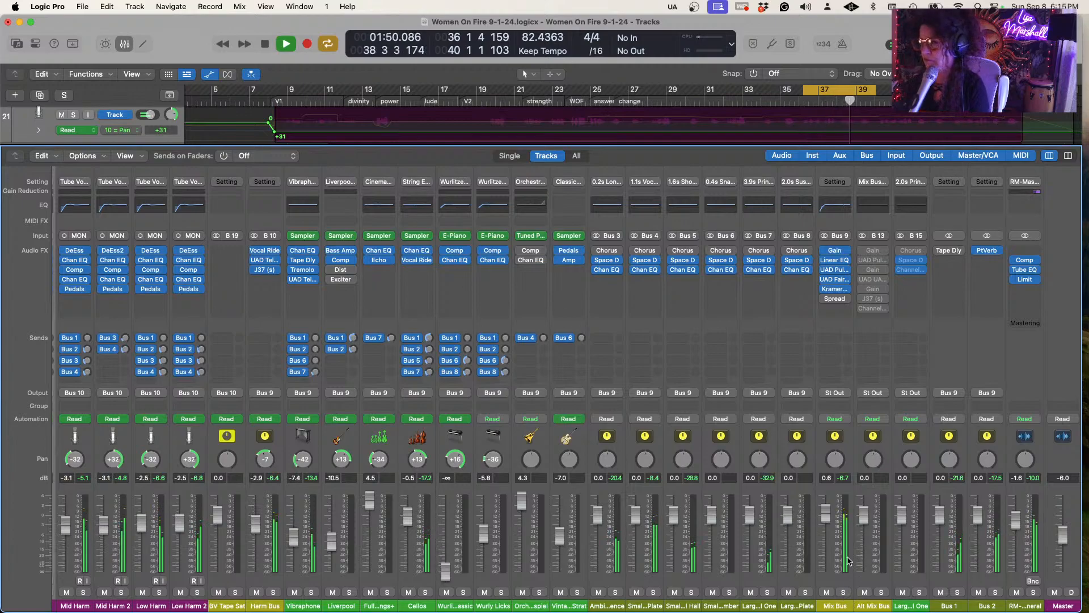
Solo the Harm Bus, play back the section and open the bus's J37 tape plug-in
{"action": "scroll", "coordinate": [849, 561], "scroll_direction": "left", "scroll_amount": 14}
{"action": "key", "text": "space"}
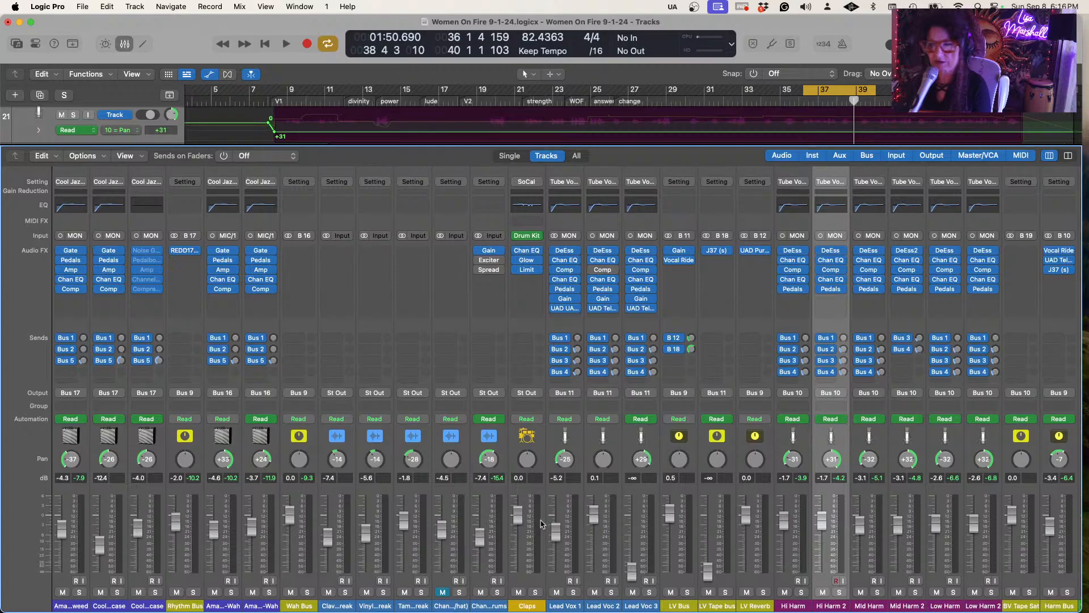
{"action": "scroll", "coordinate": [927, 587], "scroll_direction": "right", "scroll_amount": 8}
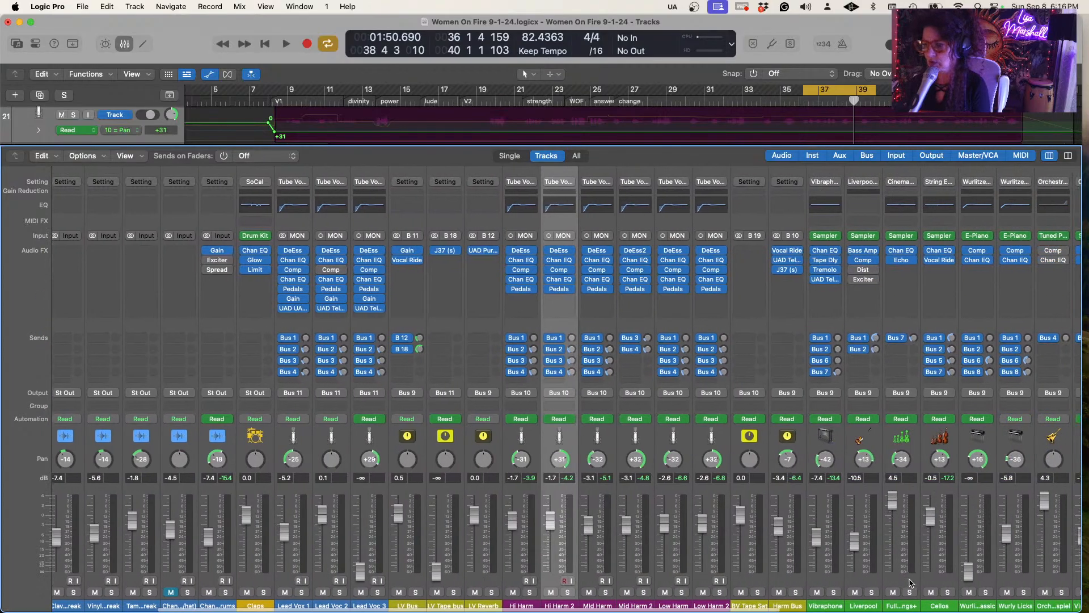
{"action": "left_click", "coordinate": [796, 592]}
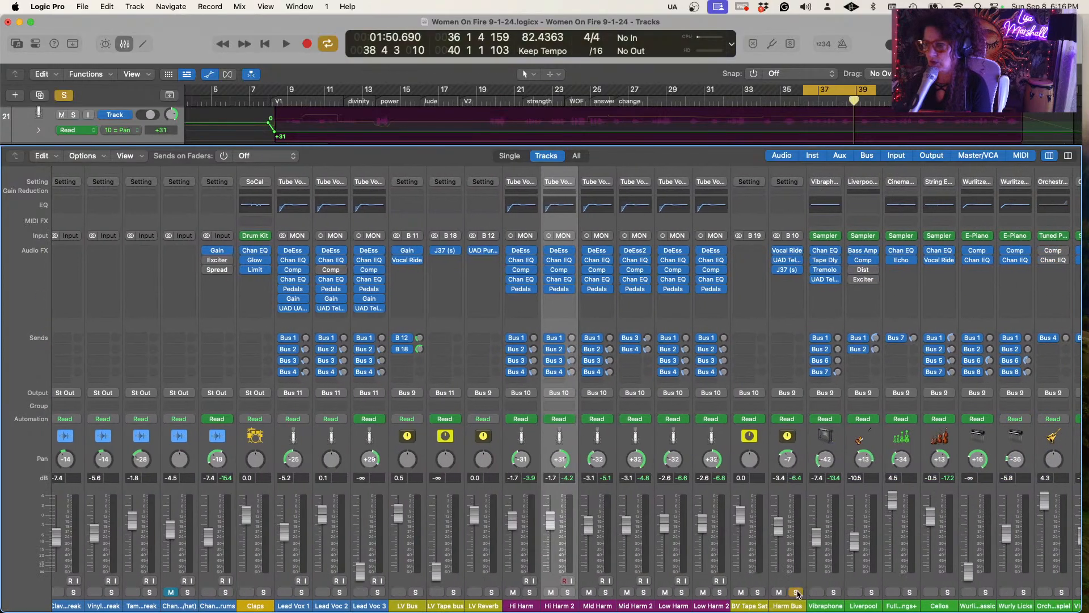
{"action": "key", "text": "space"}
{"action": "mouse_move", "coordinate": [778, 272]}
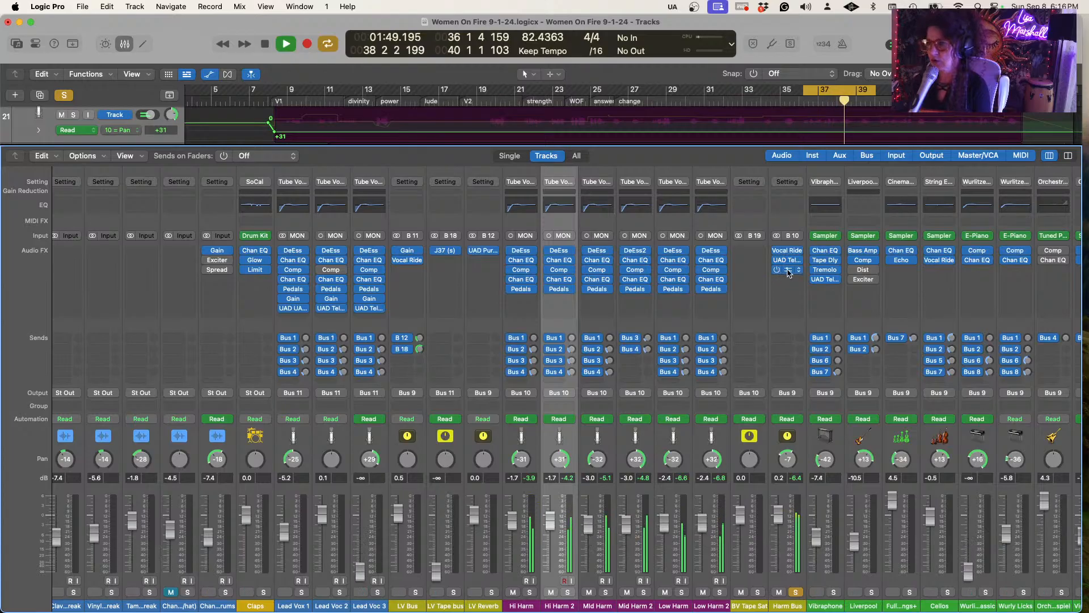
{"action": "left_click", "coordinate": [788, 270]}
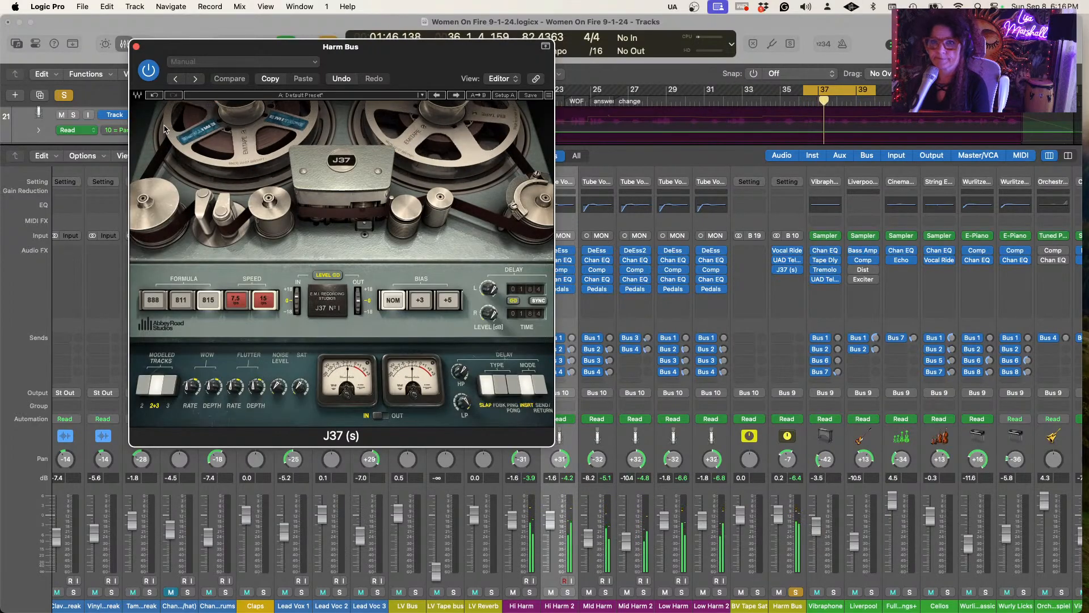
Close the J37 tape plug-in and take the Harm Bus out of solo so it plays with the full mix
{"action": "left_click", "coordinate": [136, 46]}
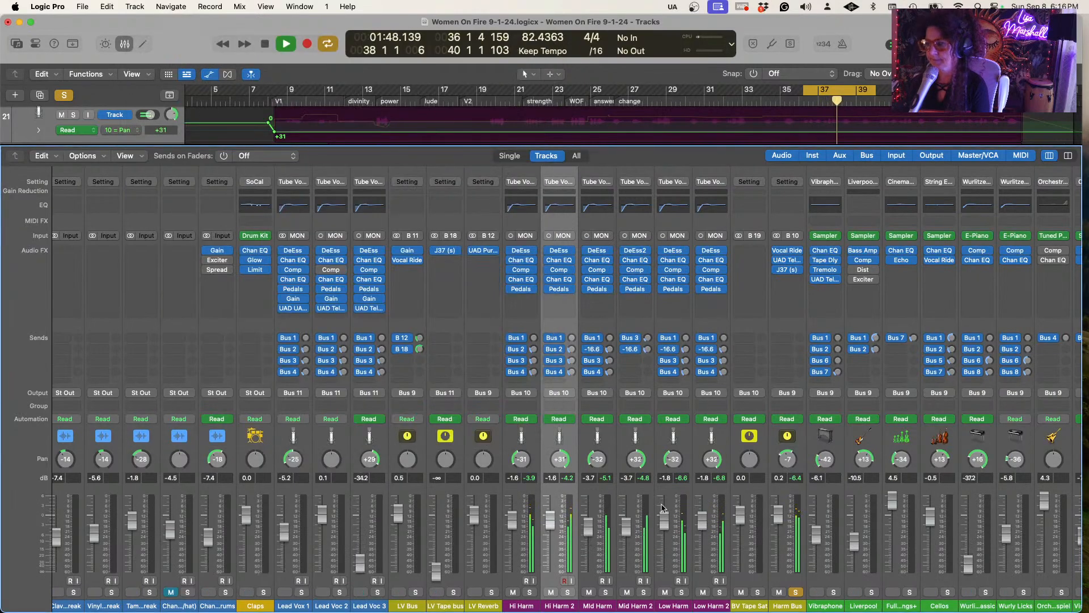
{"action": "left_click", "coordinate": [797, 592]}
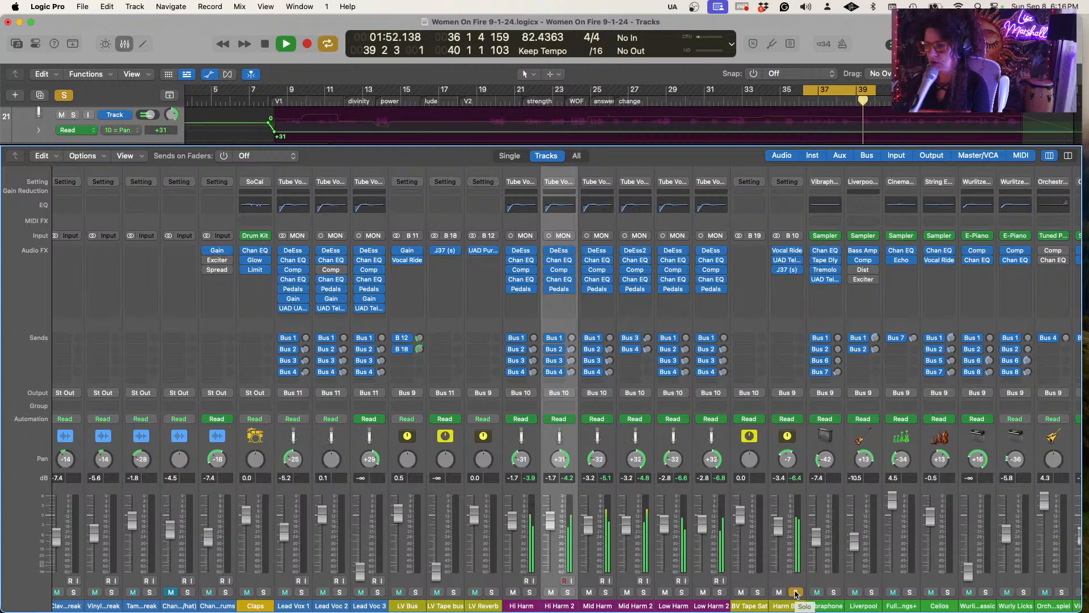
{"action": "left_click", "coordinate": [796, 593]}
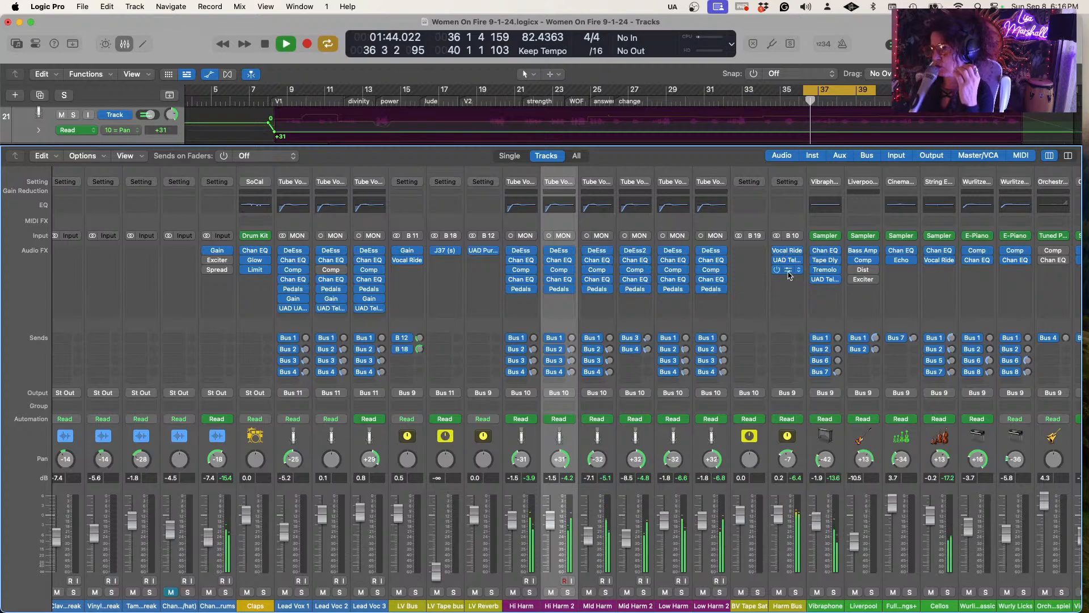
Move the Harm Bus's J37 and Teletronix LA-2A down one insert slot each, adjust the LA-2A's gain and peak reduction, and close it
{"action": "left_click_drag", "start_coordinate": [788, 272], "coordinate": [787, 280]}
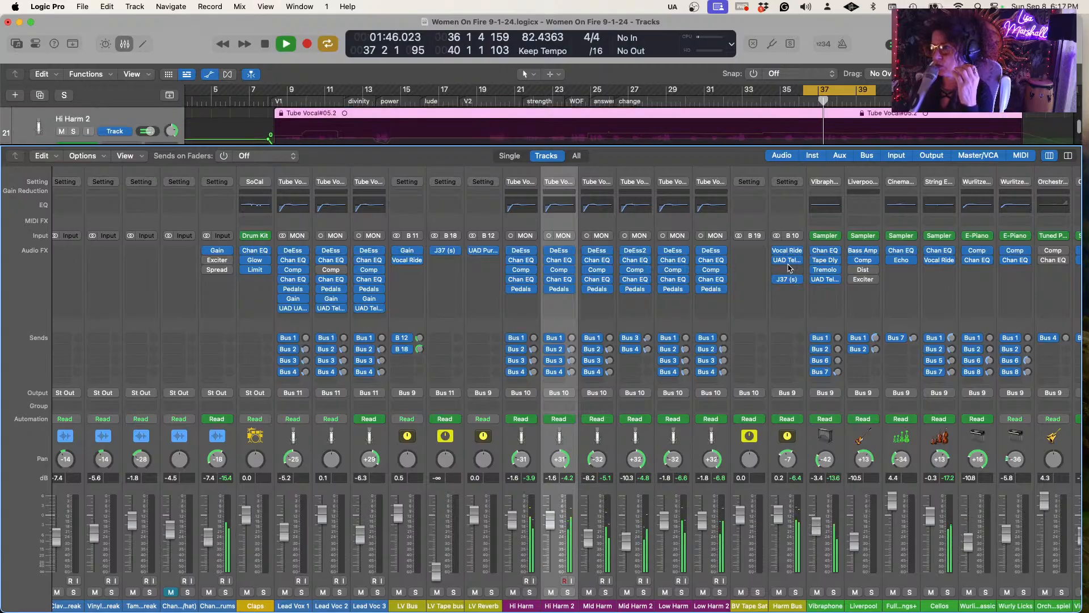
{"action": "left_click", "coordinate": [788, 262]}
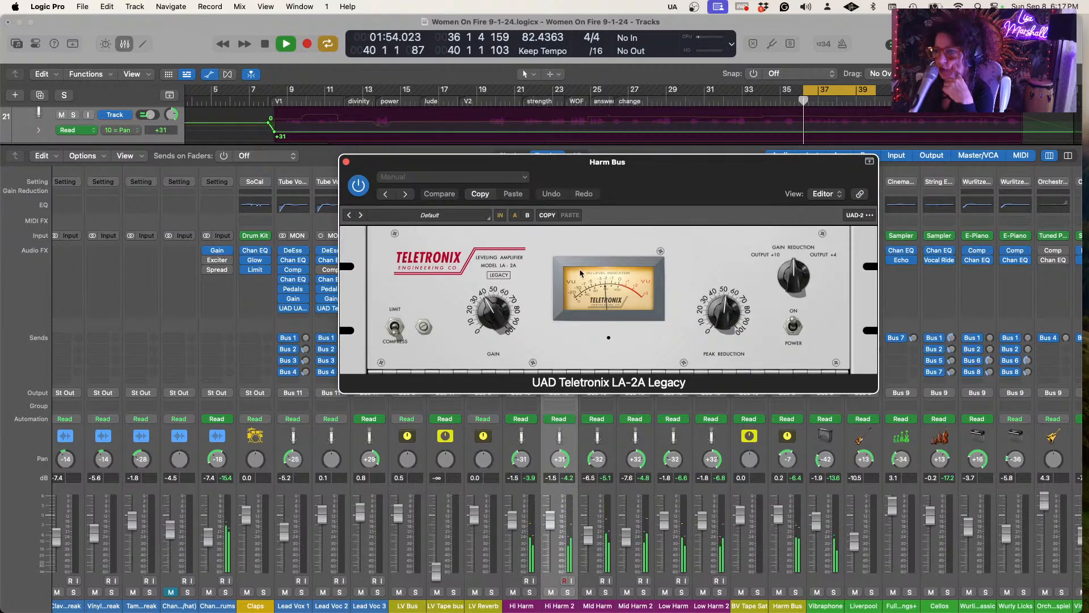
{"action": "mouse_move", "coordinate": [485, 302]}
{"action": "left_mouse_down"}
{"action": "mouse_move", "coordinate": [489, 287]}
{"action": "mouse_move", "coordinate": [484, 296]}
{"action": "left_mouse_up"}
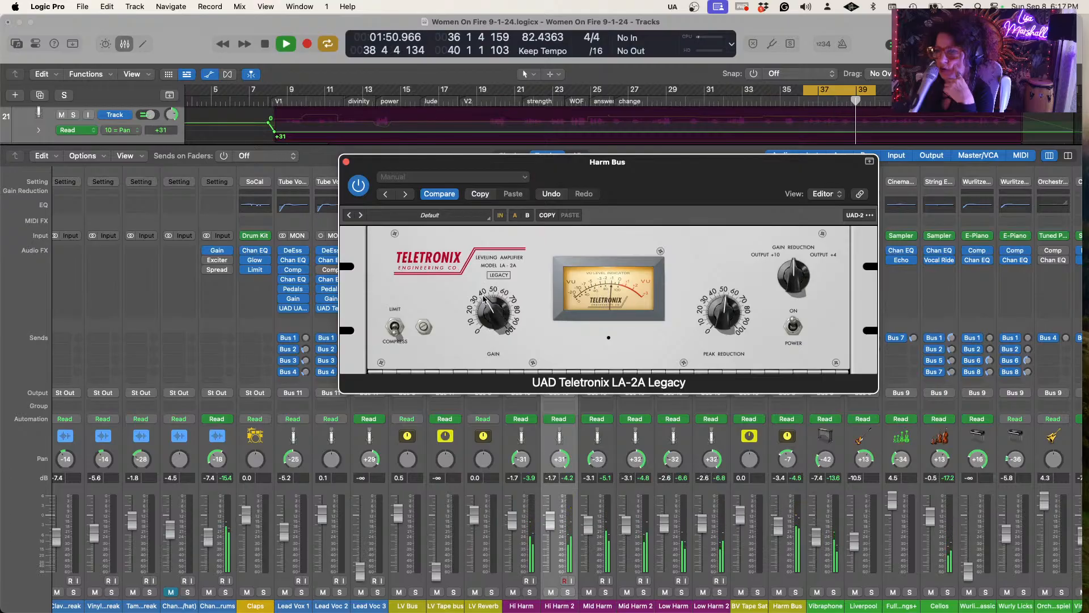
{"action": "left_click_drag", "start_coordinate": [484, 300], "coordinate": [479, 310]}
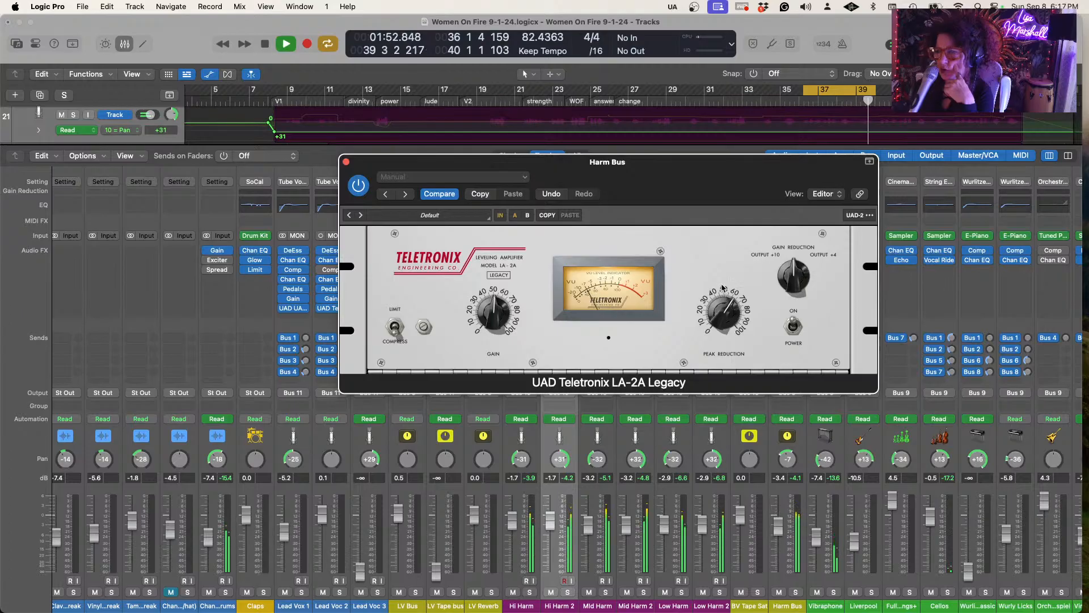
{"action": "mouse_move", "coordinate": [722, 288]}
{"action": "left_mouse_down"}
{"action": "mouse_move", "coordinate": [725, 273]}
{"action": "mouse_move", "coordinate": [727, 297]}
{"action": "left_mouse_up"}
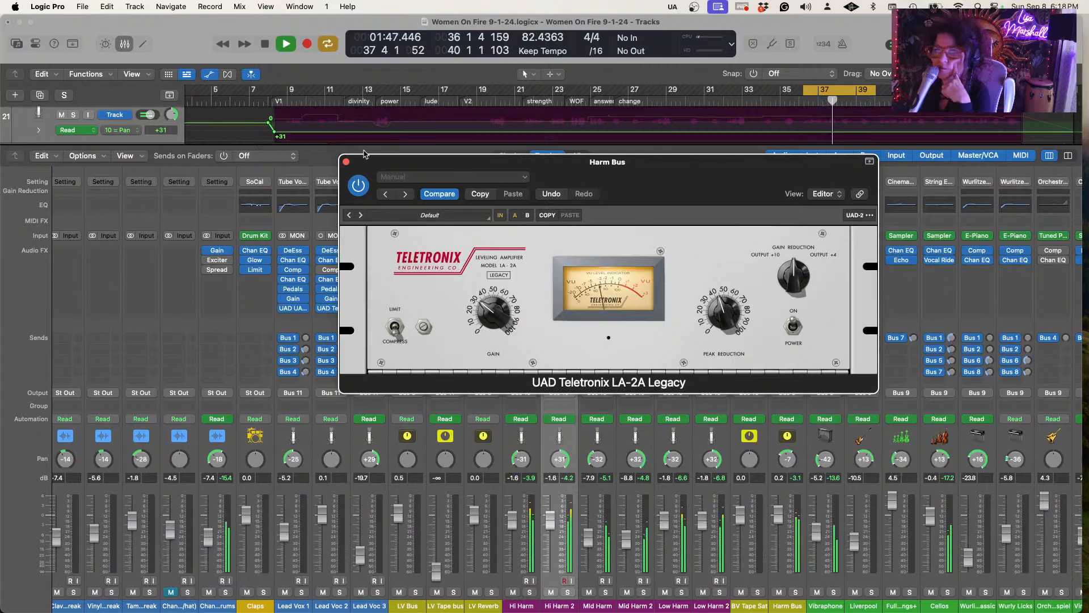
{"action": "left_click", "coordinate": [347, 162]}
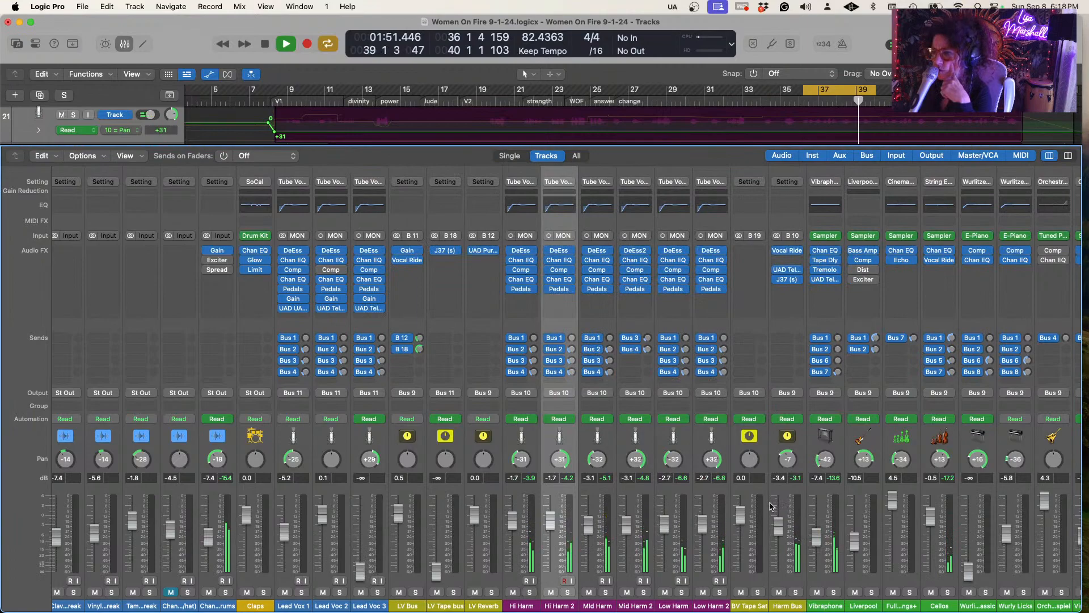
Lower the BV Tape Sat fader to -80.0 dB, set the Harm Bus Vocal Rider's target to -12.3, and stop playback
{"action": "left_click_drag", "start_coordinate": [742, 514], "coordinate": [740, 569]}
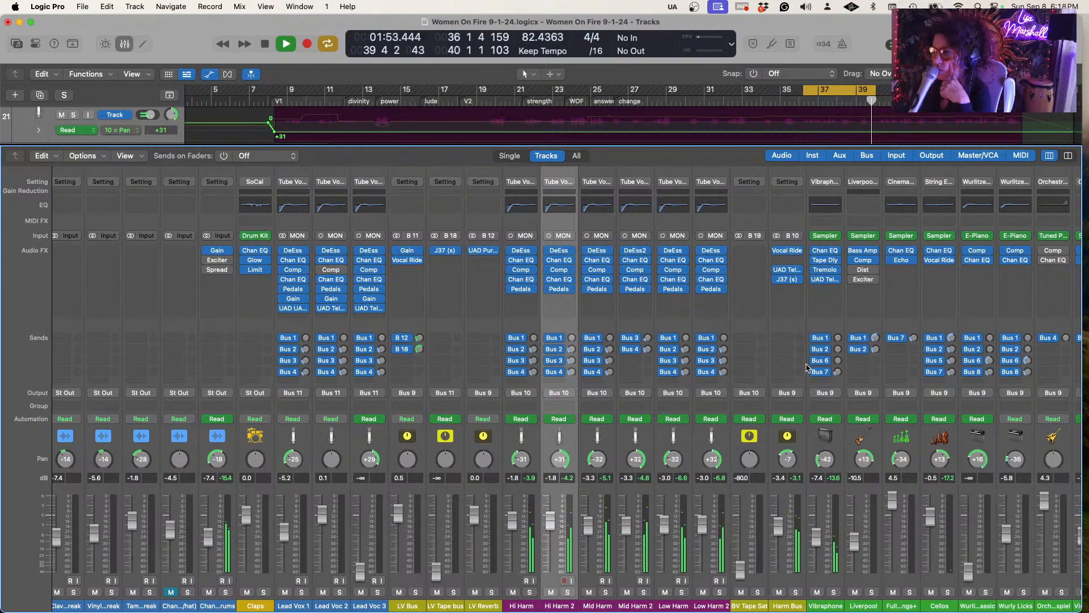
{"action": "left_click", "coordinate": [788, 251]}
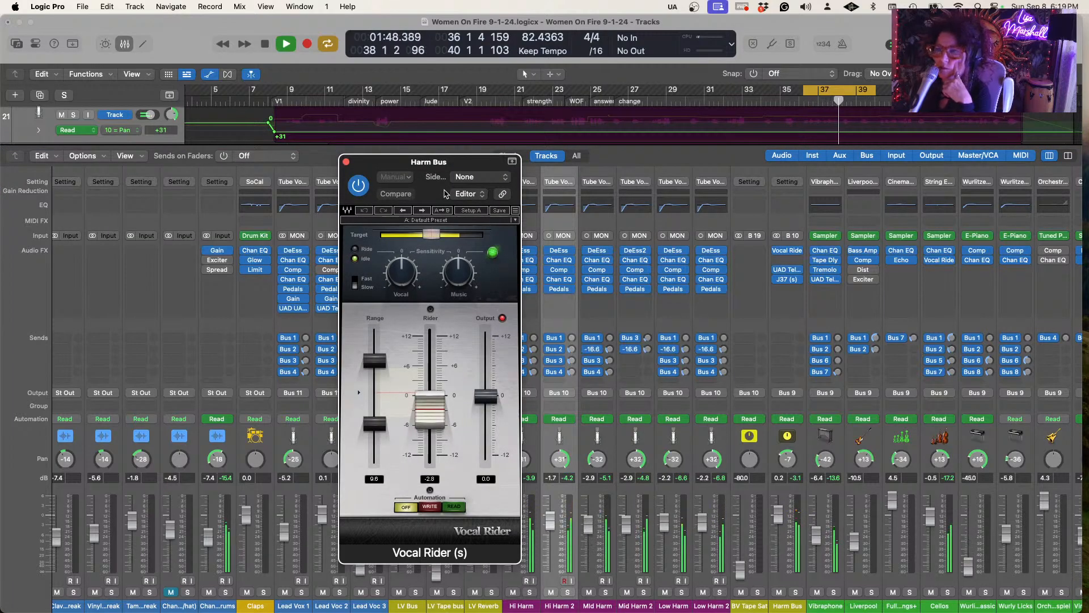
{"action": "mouse_move", "coordinate": [437, 235]}
{"action": "left_mouse_down"}
{"action": "mouse_move", "coordinate": [471, 240]}
{"action": "mouse_move", "coordinate": [454, 236]}
{"action": "left_mouse_up"}
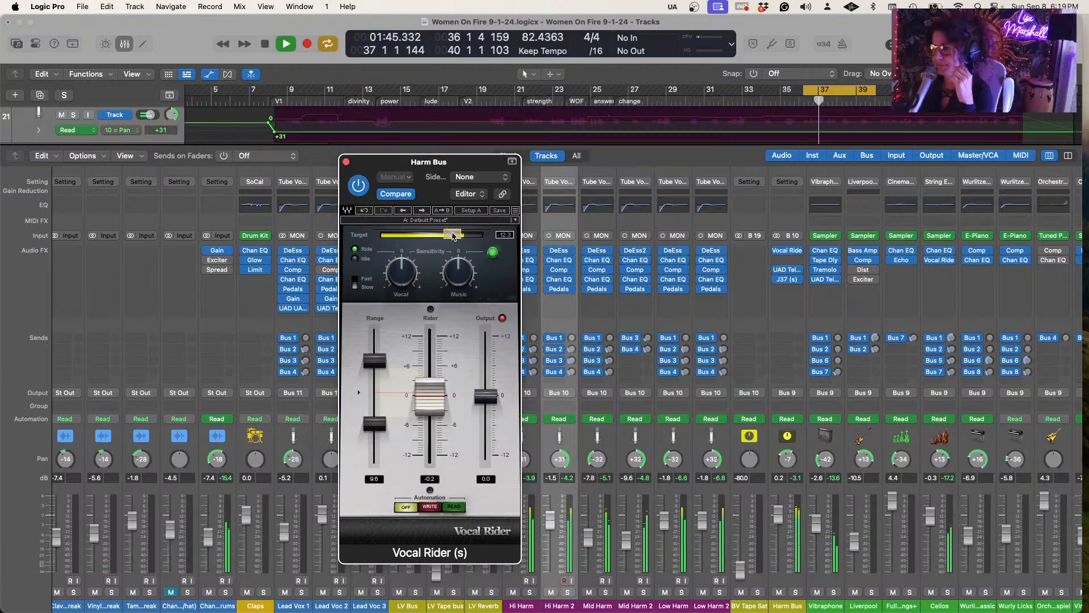
{"action": "left_click", "coordinate": [346, 162]}
{"action": "key", "text": "space"}
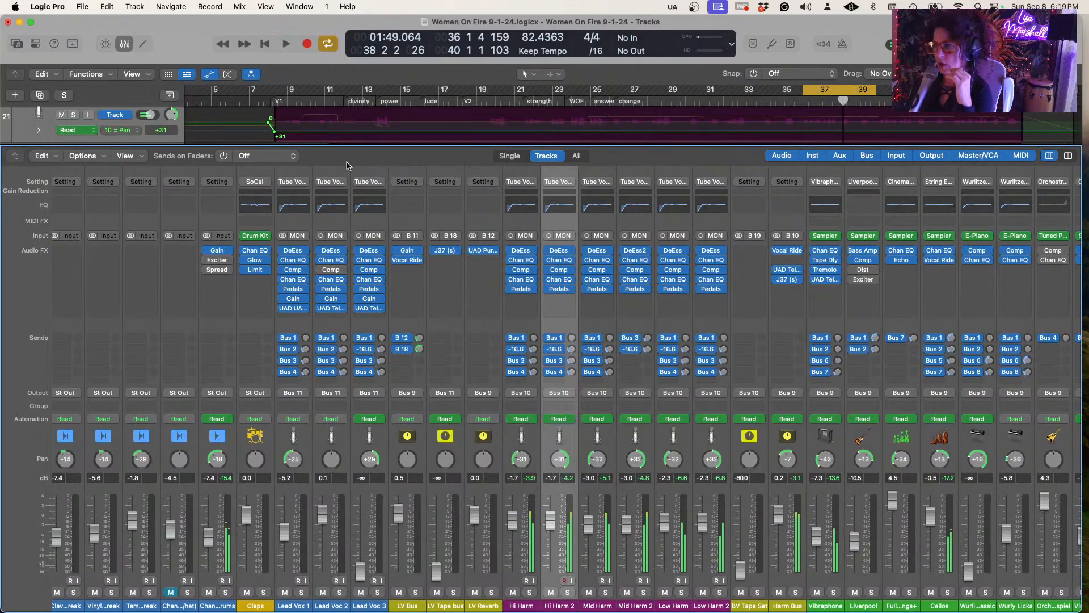
Move the Harm Bus's Vocal Rider down one slot, insert a stereo Gain plug-in above it set to -6.0 dB, and play back the section
{"action": "left_click", "coordinate": [788, 261]}
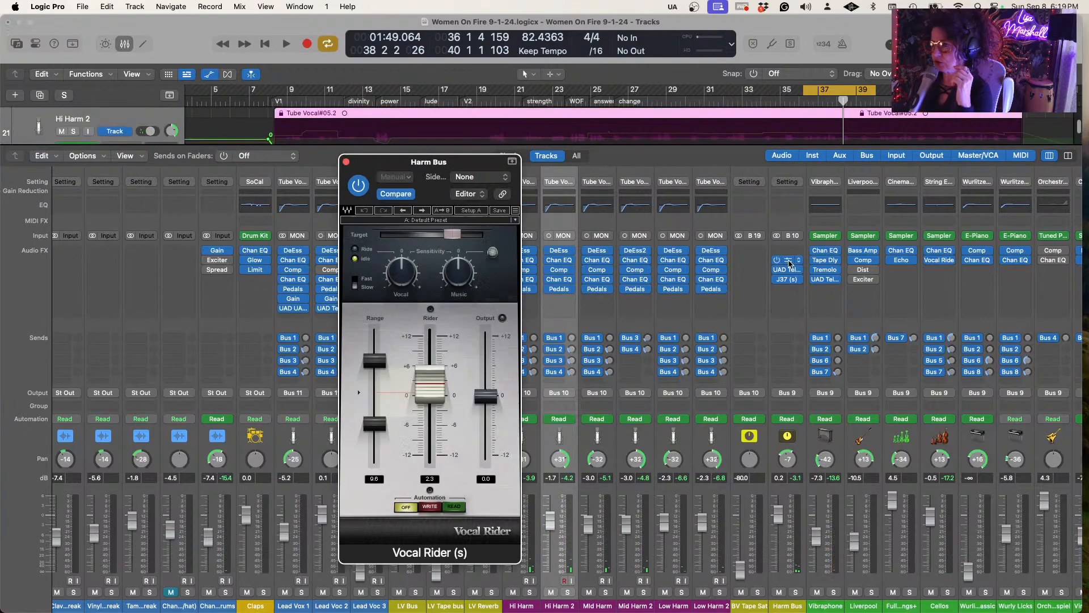
{"action": "left_click", "coordinate": [346, 162]}
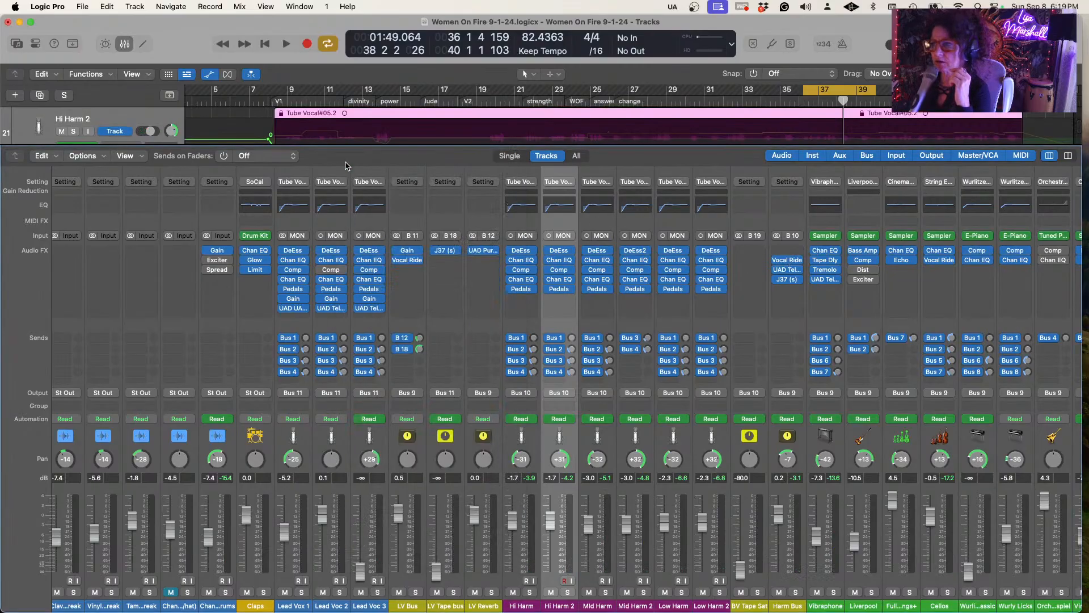
{"action": "left_click", "coordinate": [798, 253]}
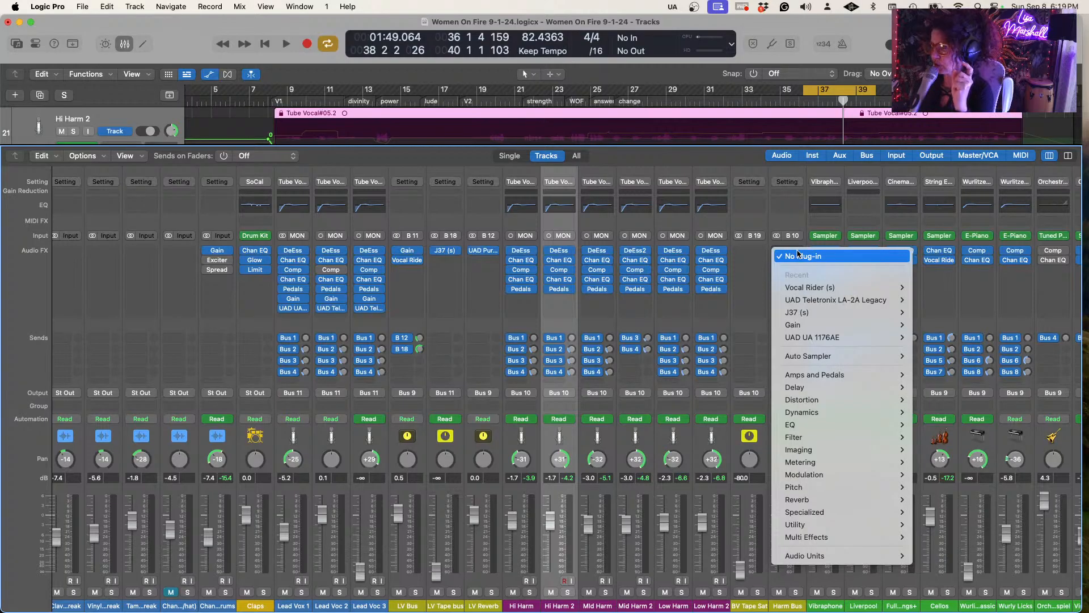
{"action": "mouse_move", "coordinate": [823, 525]}
{"action": "mouse_move", "coordinate": [943, 527]}
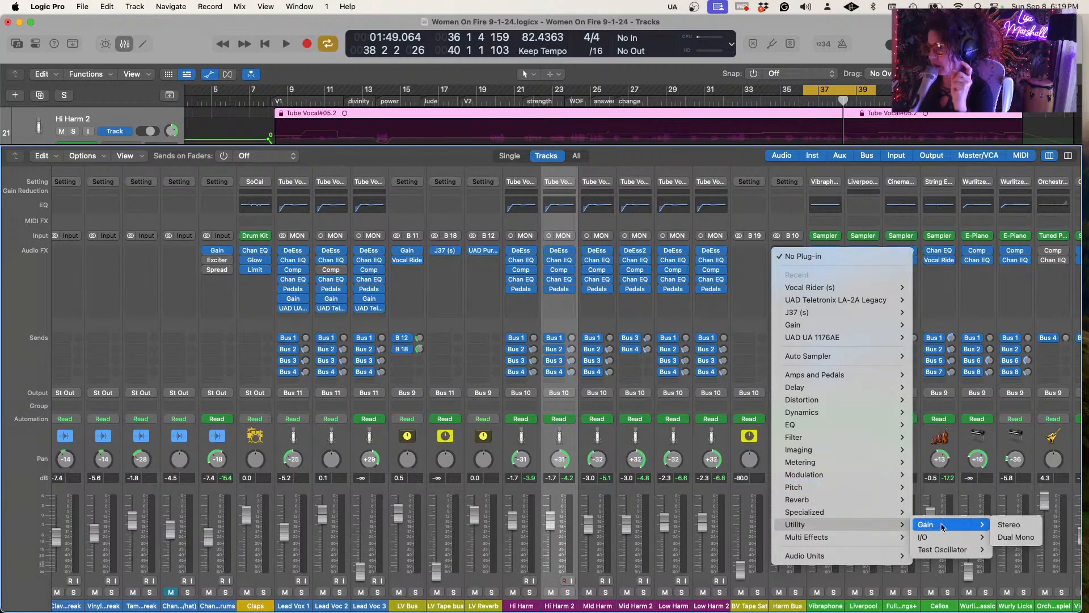
{"action": "left_click", "coordinate": [1010, 525]}
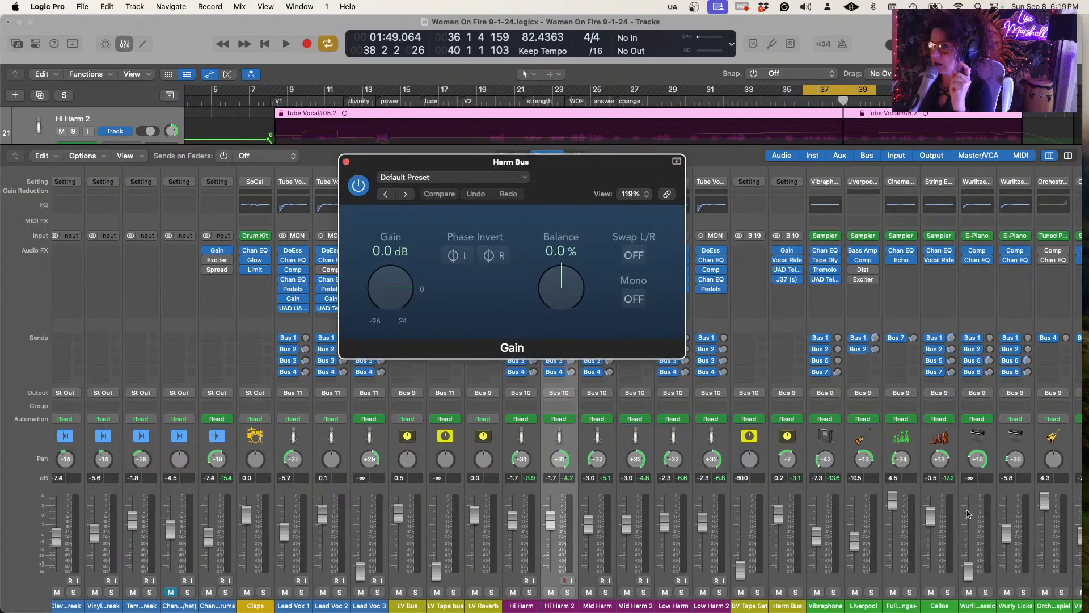
{"action": "left_click_drag", "start_coordinate": [412, 285], "coordinate": [413, 290]}
{"action": "key", "text": "space"}
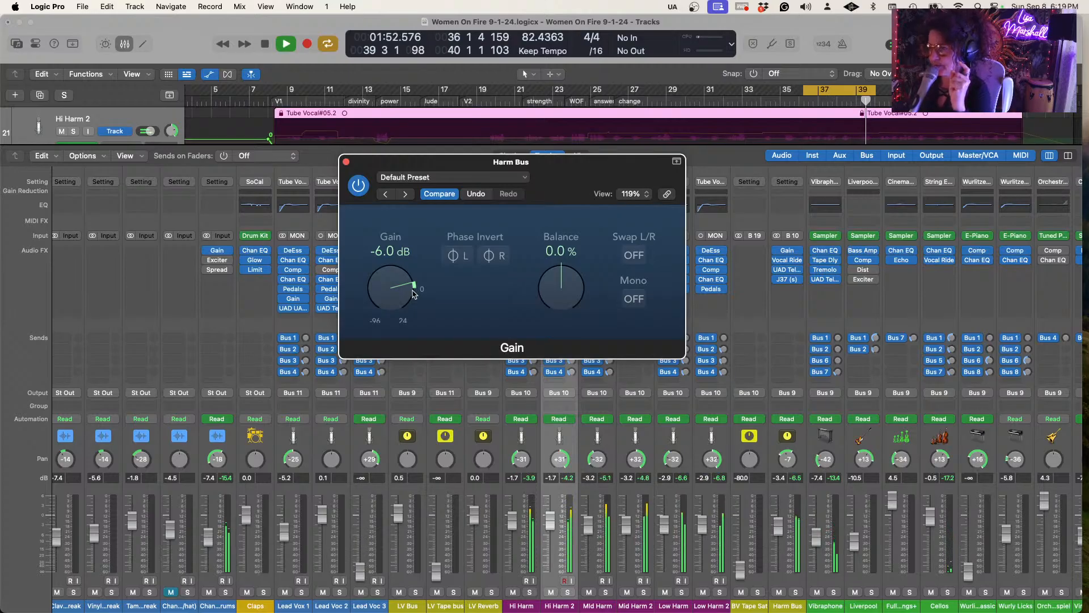
{"action": "left_click", "coordinate": [346, 162]}
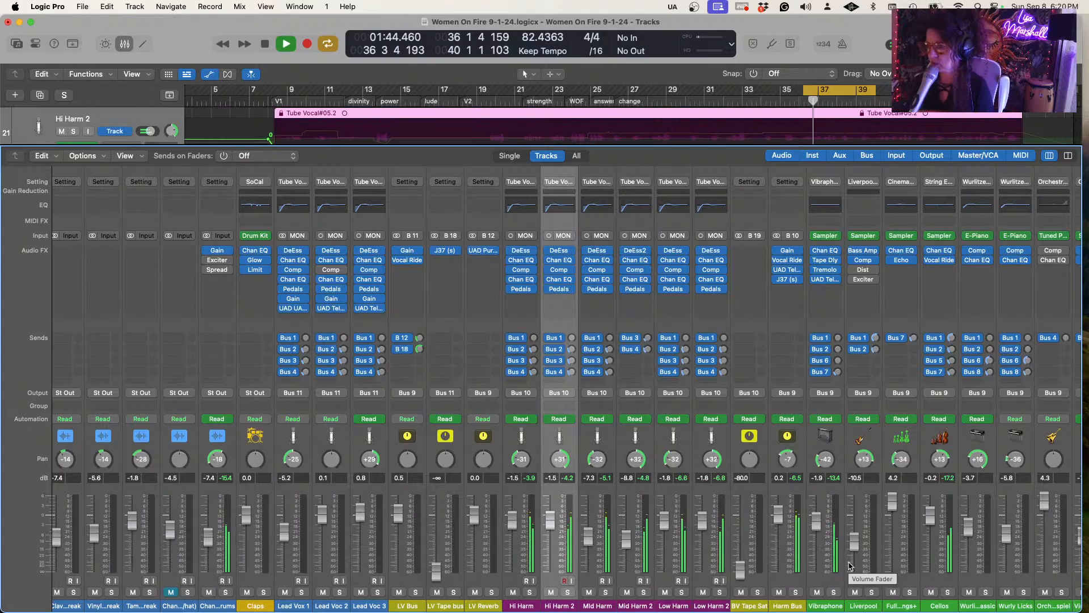
Hide the mixer, play back the section while checking the harmony tracks, show the mixer again and stop playback
{"action": "key", "text": "space"}
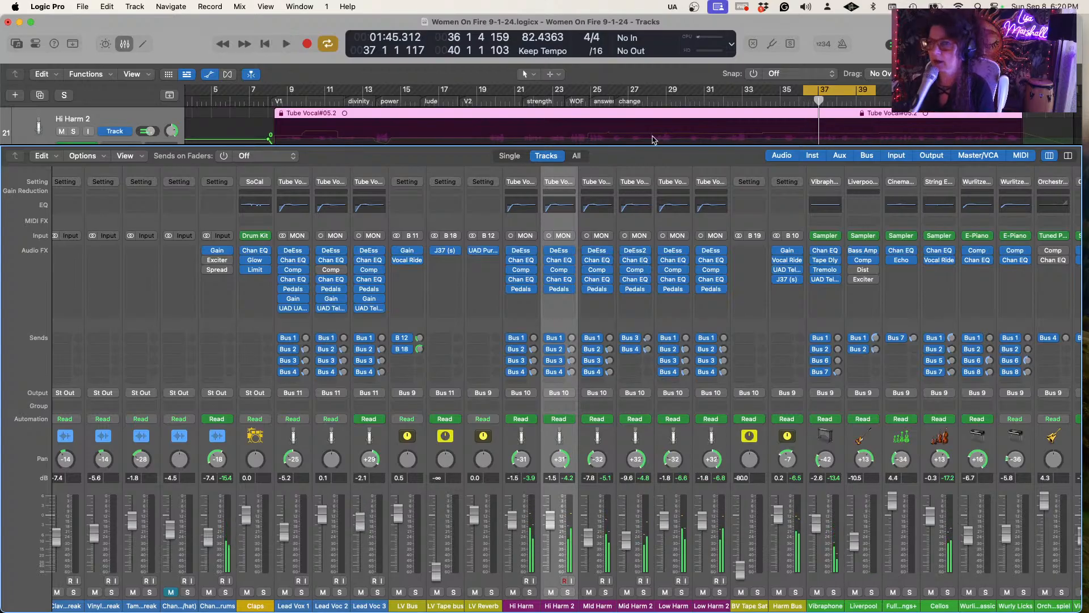
{"action": "left_click", "coordinate": [126, 45]}
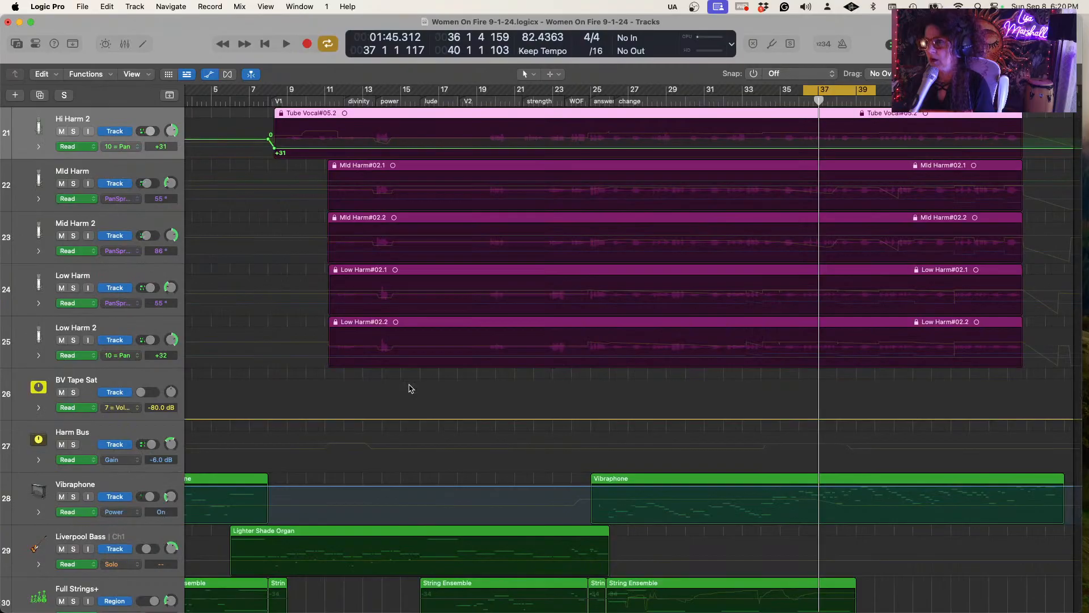
{"action": "key", "text": "space"}
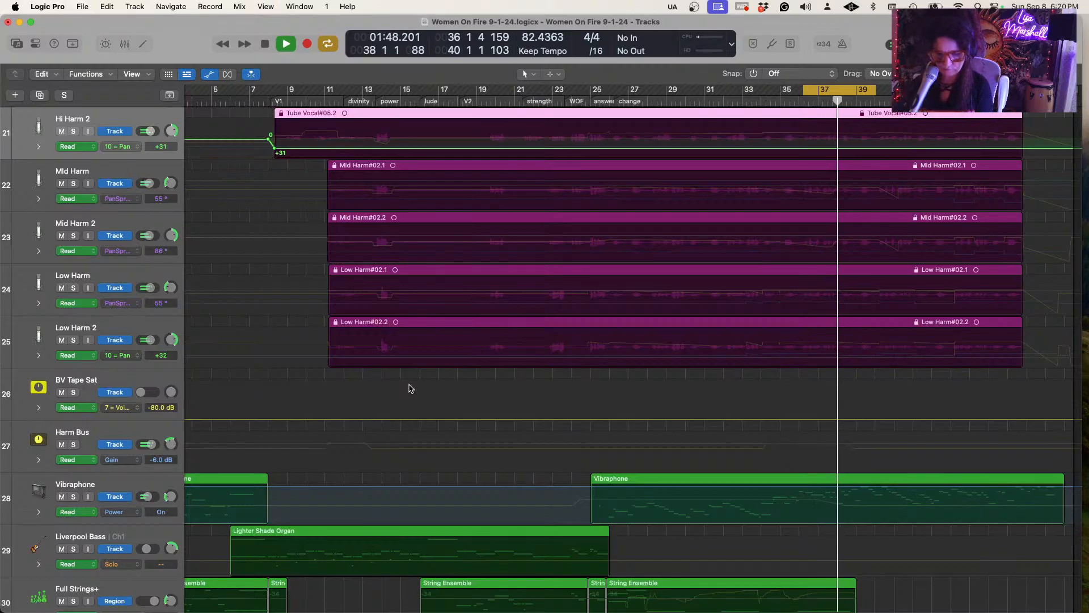
{"action": "left_click", "coordinate": [124, 43]}
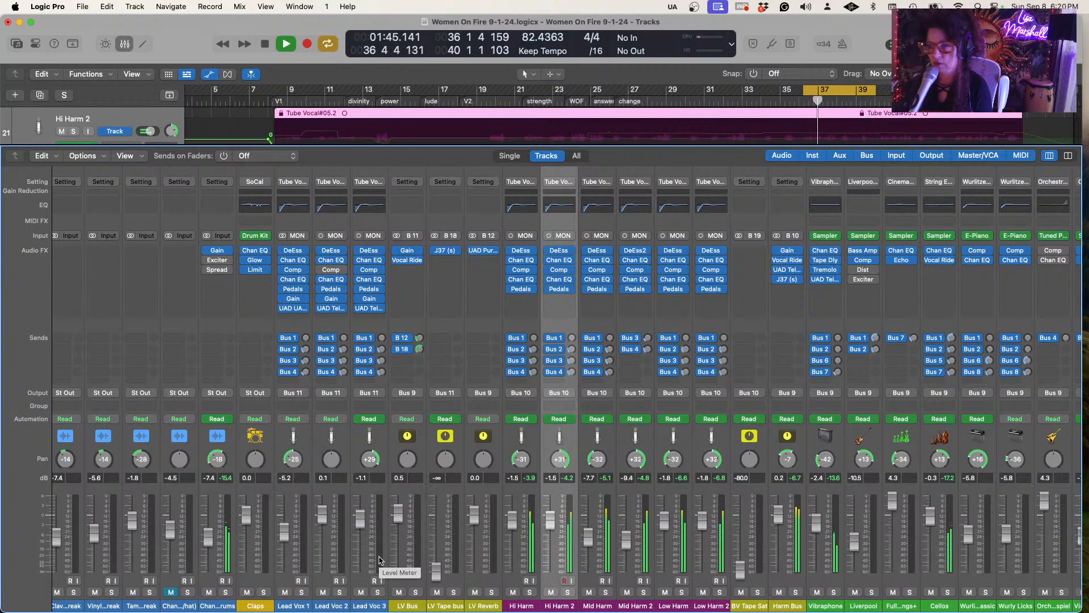
{"action": "key", "text": "space"}
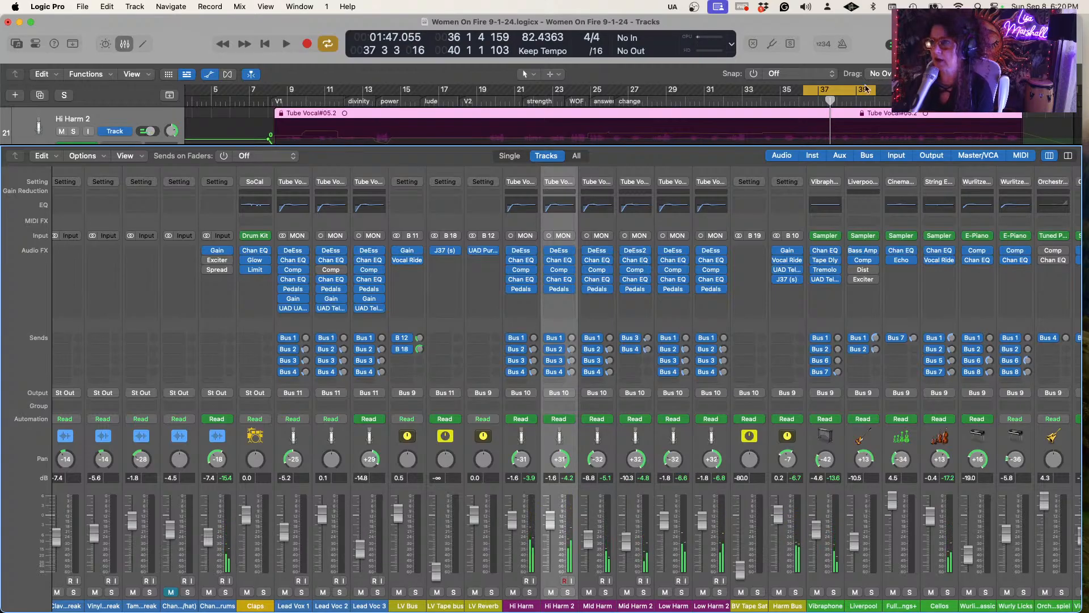
Move the cycle range to about bars 20 to 24 and lower the Full Strings+ fader to -3.2 dB during playback
{"action": "left_click_drag", "start_coordinate": [835, 91], "coordinate": [534, 91]}
{"action": "key", "text": "space"}
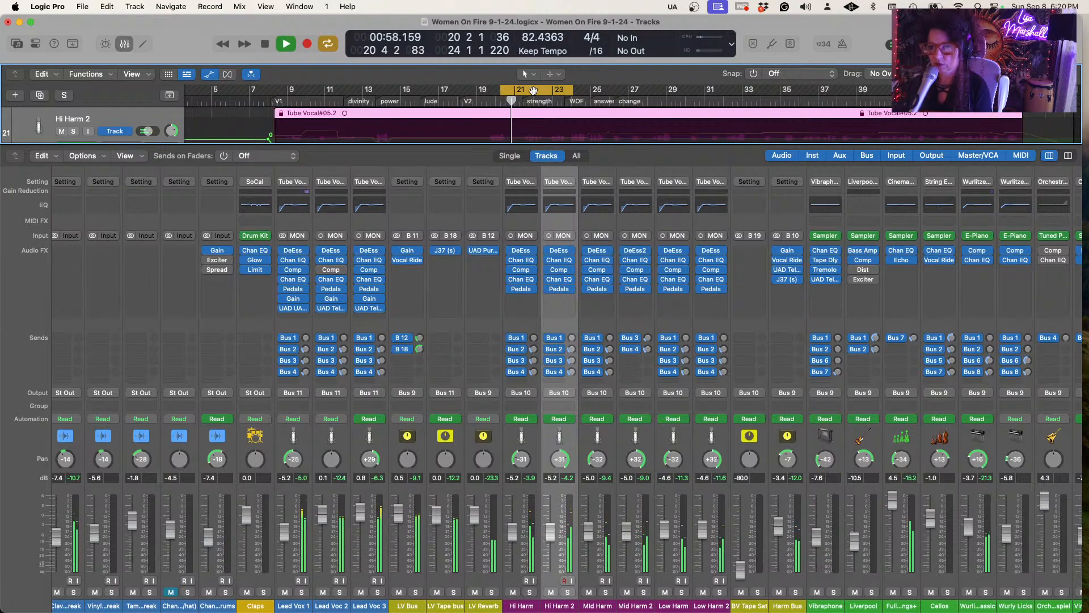
{"action": "scroll", "coordinate": [572, 515], "scroll_direction": "left", "scroll_amount": 5}
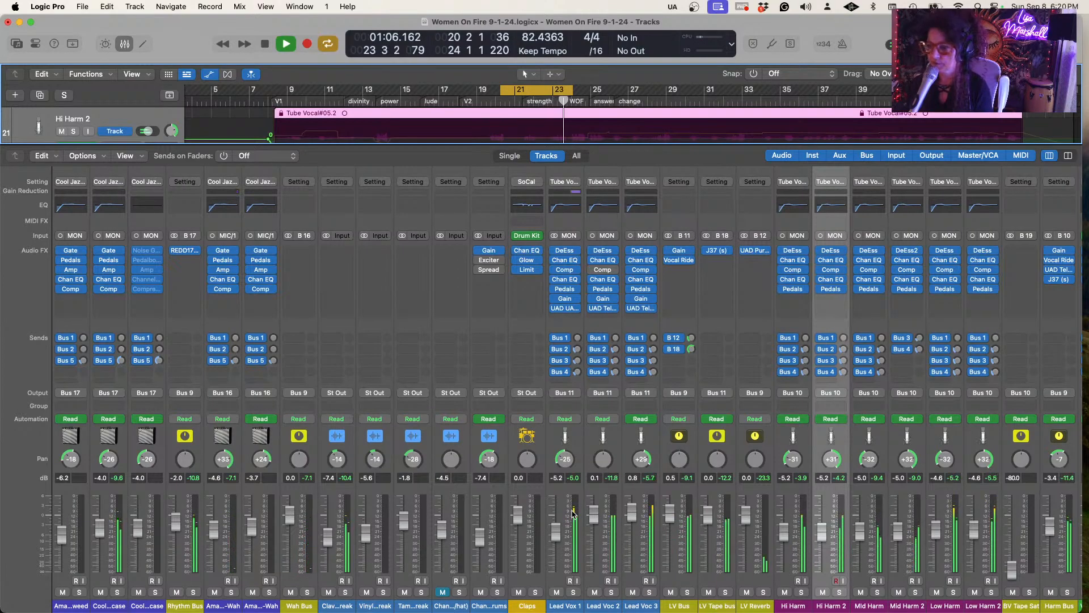
{"action": "scroll", "coordinate": [572, 514], "scroll_direction": "right", "scroll_amount": 10}
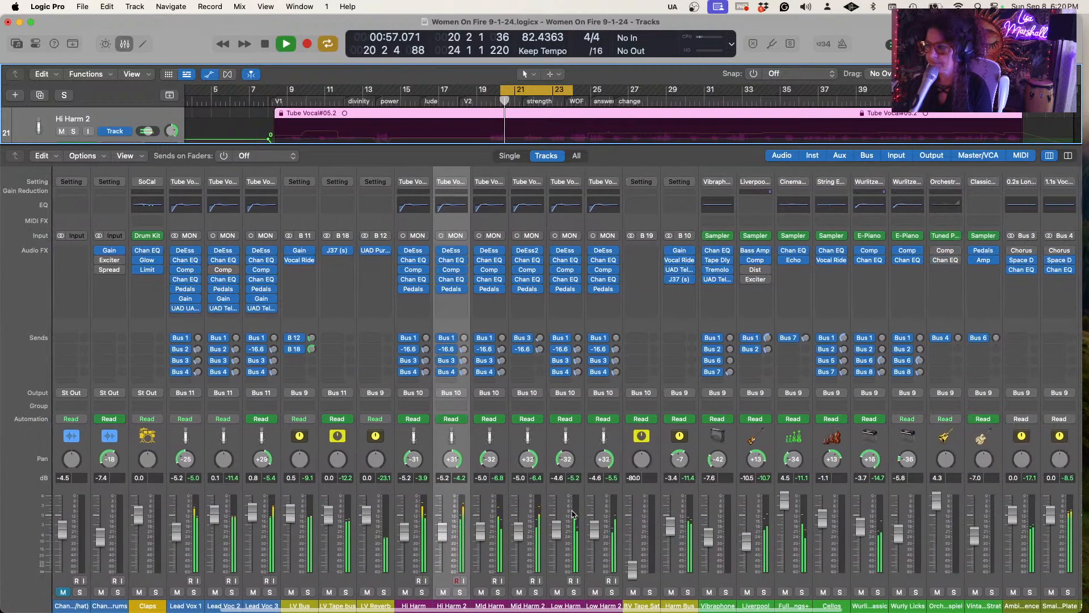
{"action": "scroll", "coordinate": [572, 514], "scroll_direction": "right", "scroll_amount": 4}
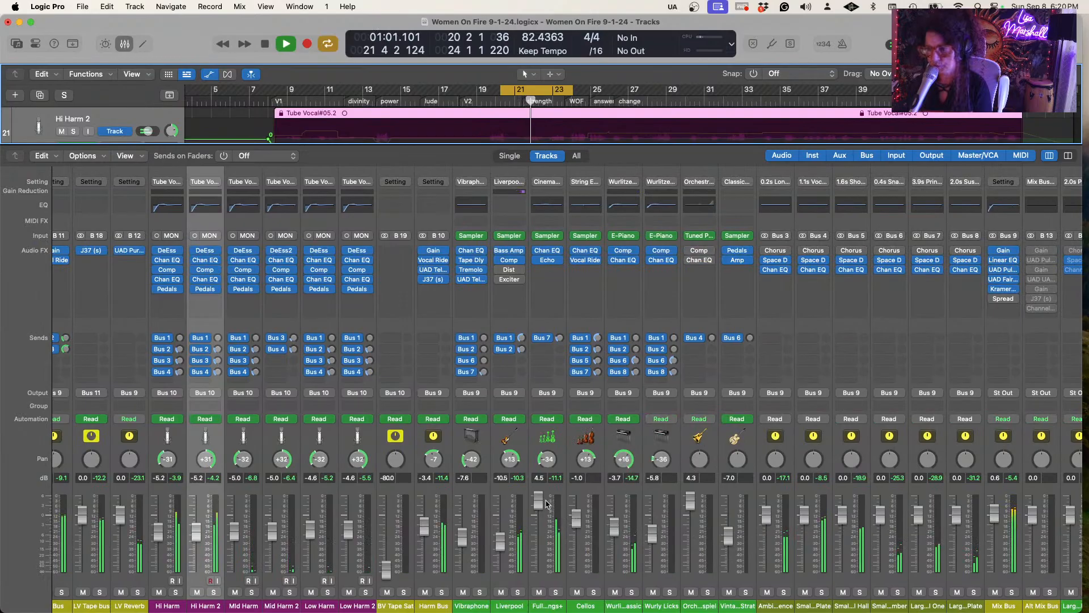
{"action": "left_click_drag", "start_coordinate": [541, 501], "coordinate": [537, 523]}
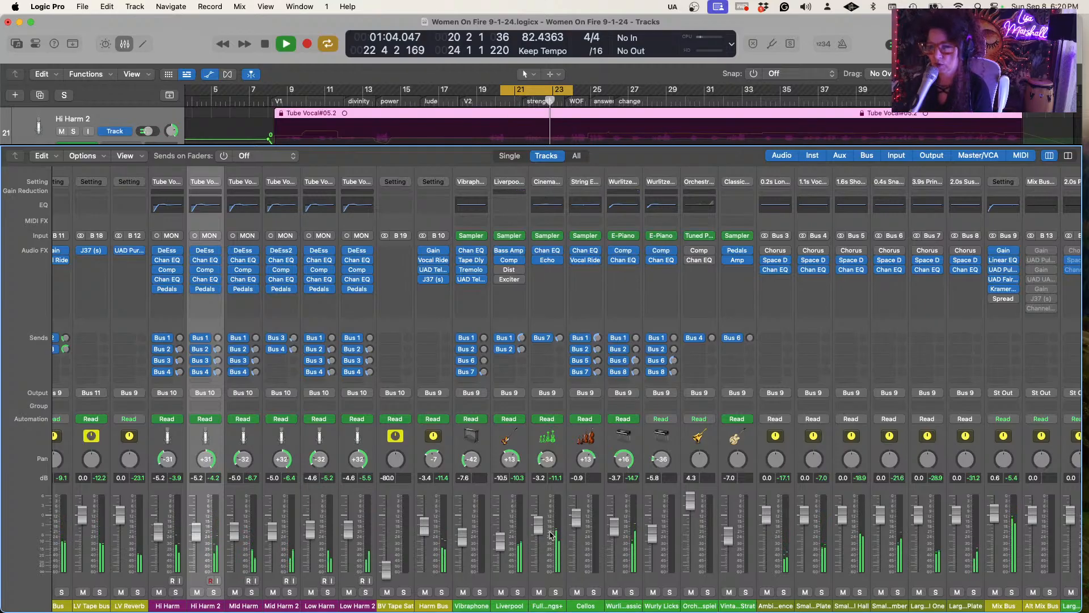
Extend the cycle range's start back to 19 3 3 24, play the section and open the LV Reverb's UAD Pure Plate plug-in
{"action": "scroll", "coordinate": [539, 539], "scroll_direction": "left", "scroll_amount": 10}
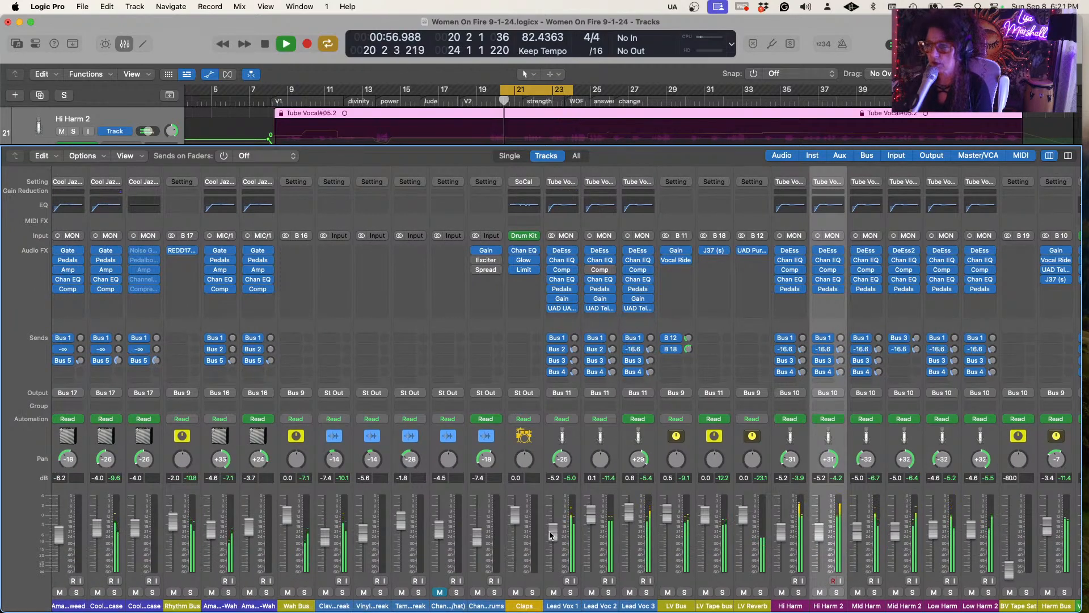
{"action": "scroll", "coordinate": [549, 535], "scroll_direction": "right", "scroll_amount": 3}
{"action": "scroll", "coordinate": [549, 534], "scroll_direction": "right", "scroll_amount": 5}
{"action": "key", "text": "space"}
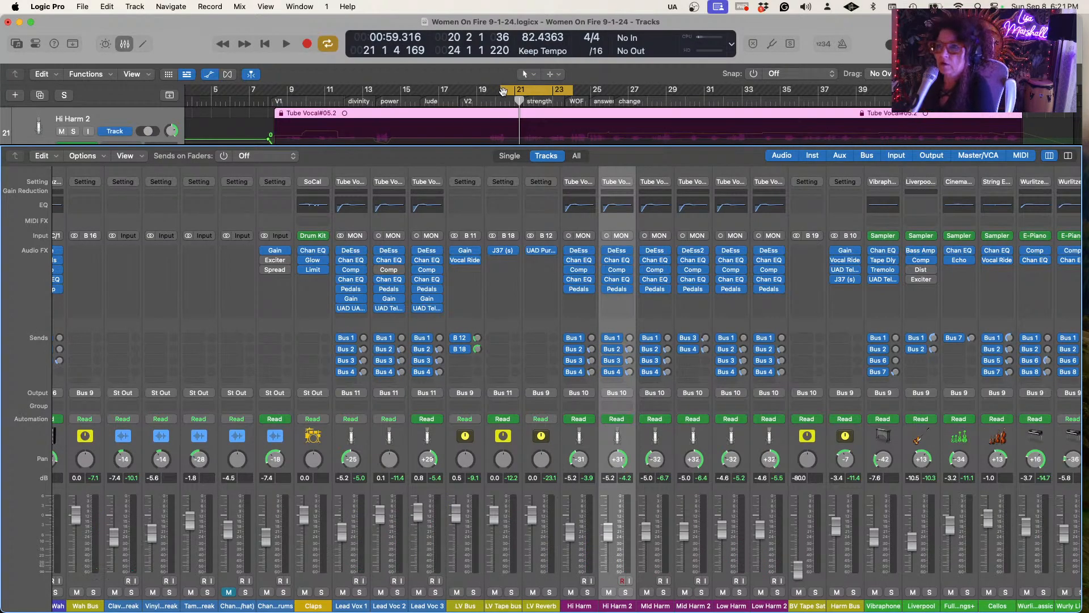
{"action": "left_click", "coordinate": [503, 92]}
{"action": "left_click", "coordinate": [533, 93]}
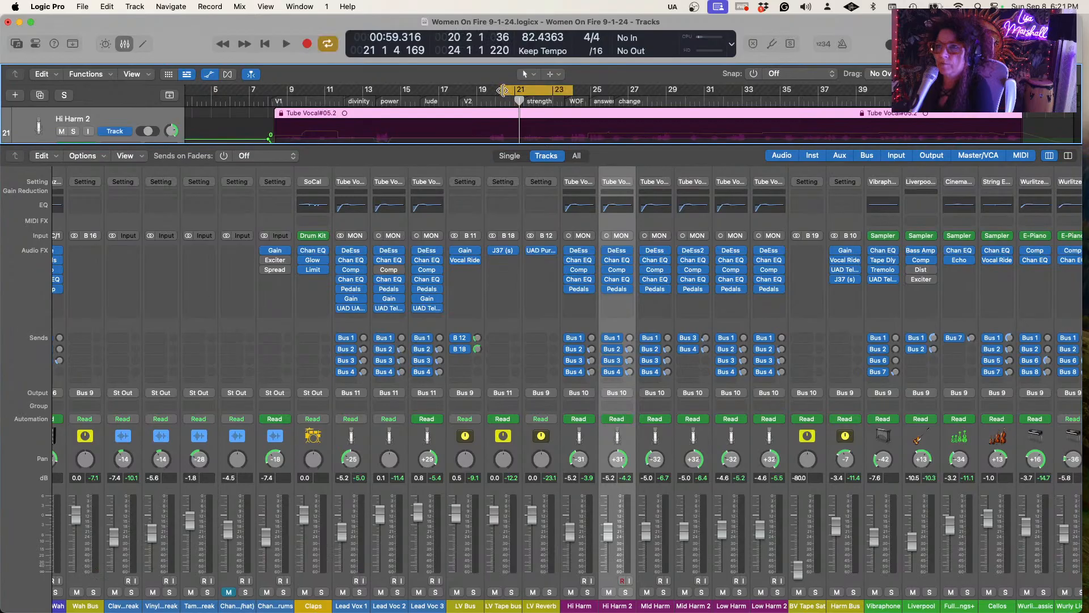
{"action": "left_click_drag", "start_coordinate": [503, 91], "coordinate": [490, 90]}
{"action": "key", "text": "space"}
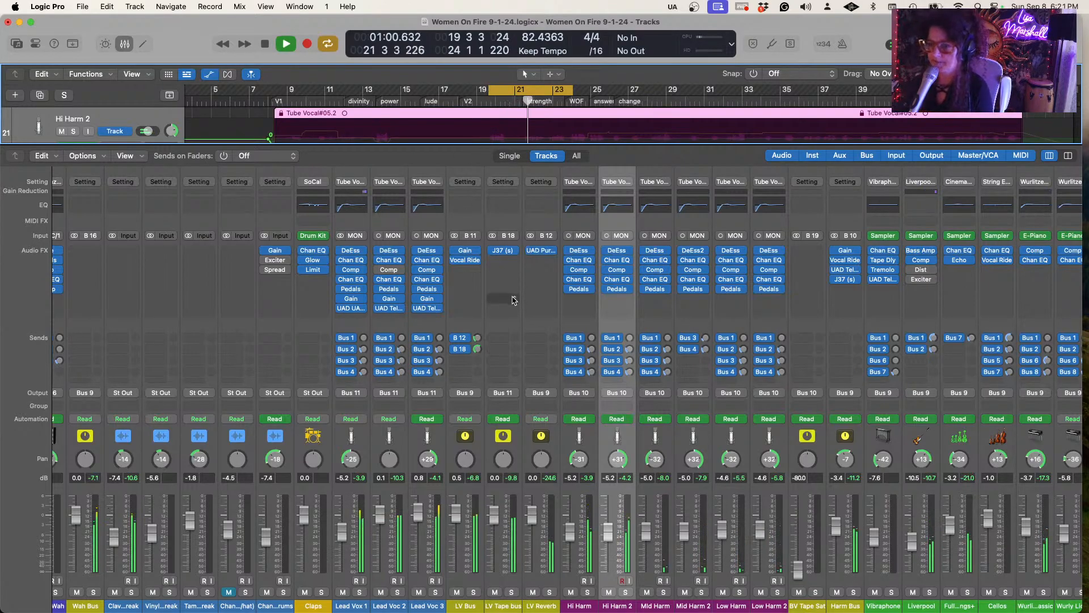
{"action": "left_click", "coordinate": [542, 254]}
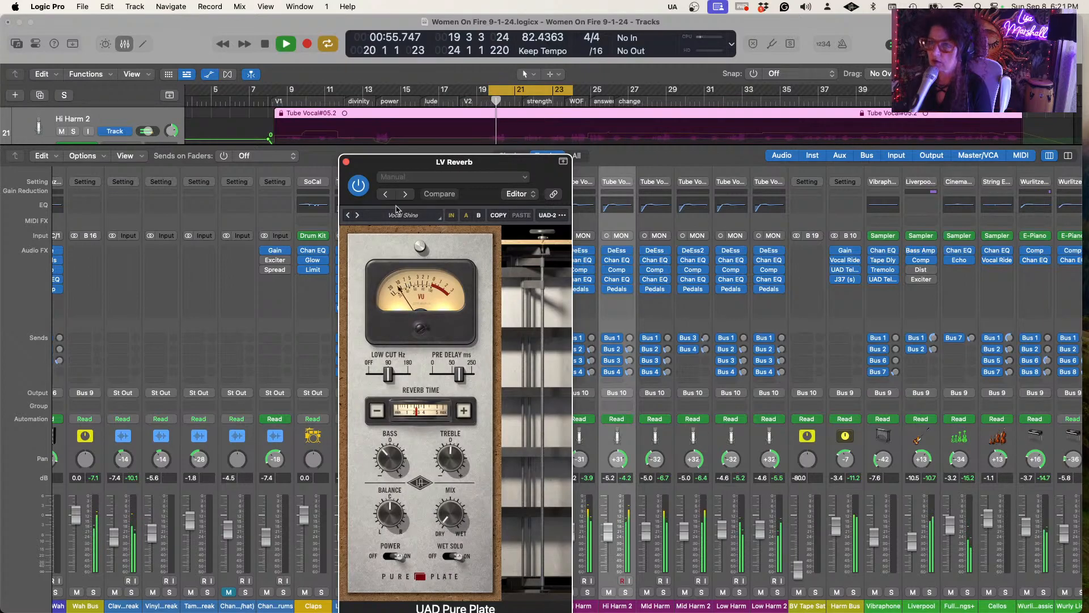
Close the LV Reverb's plug-in, slightly lower the LV Bus's Bus 12 send during playback and stop the transport
{"action": "left_click", "coordinate": [346, 161]}
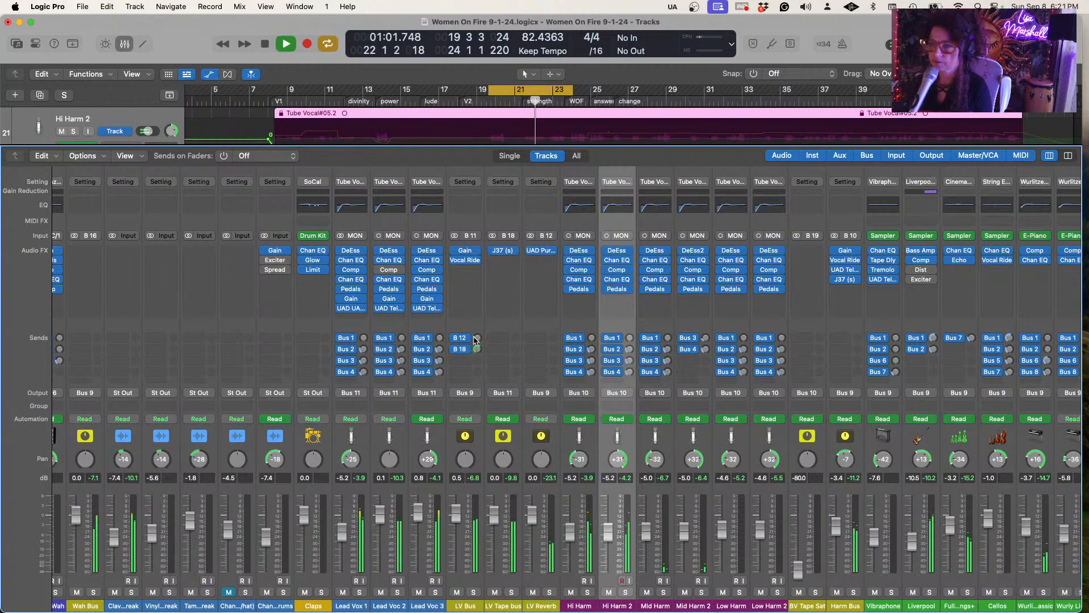
{"action": "left_click_drag", "start_coordinate": [475, 338], "coordinate": [475, 342]}
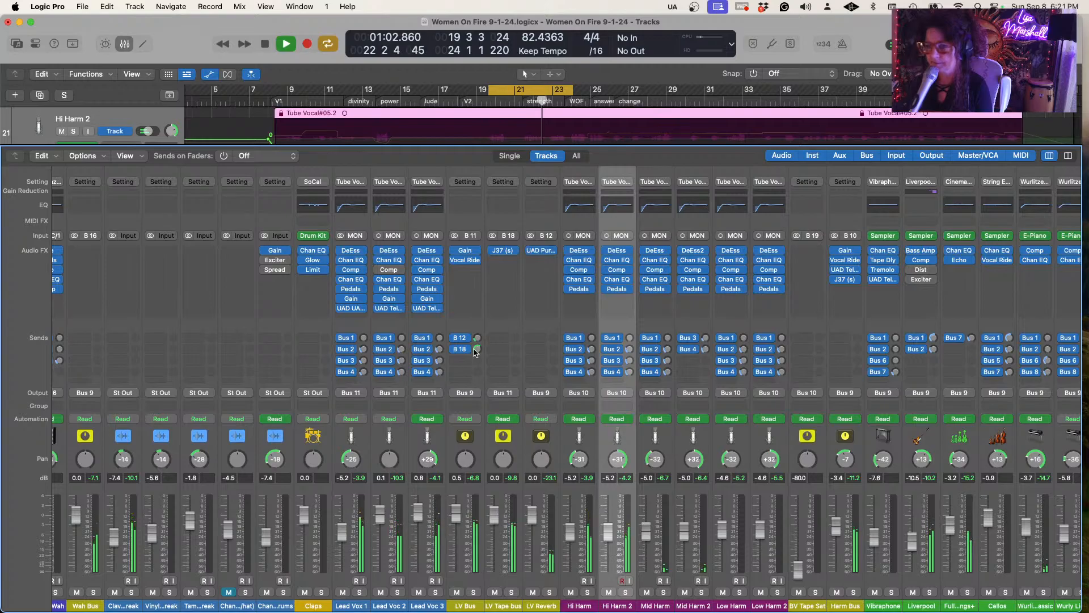
{"action": "key", "text": "space"}
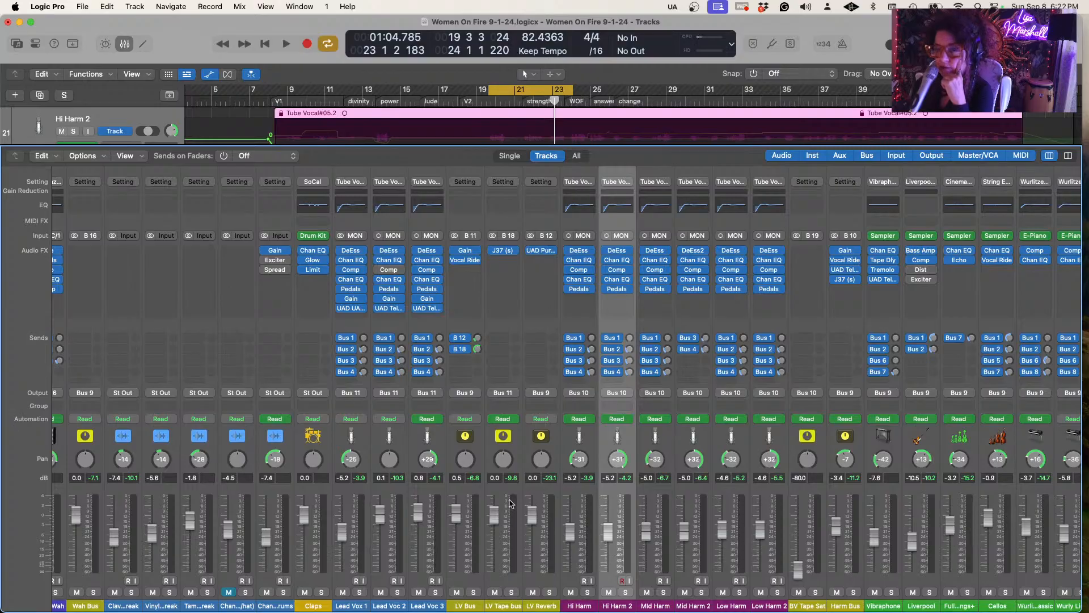
Solo the LV Bus, play back the section and open the LV Reverb's UAD Pure Plate plug-in
{"action": "left_click", "coordinate": [474, 593]}
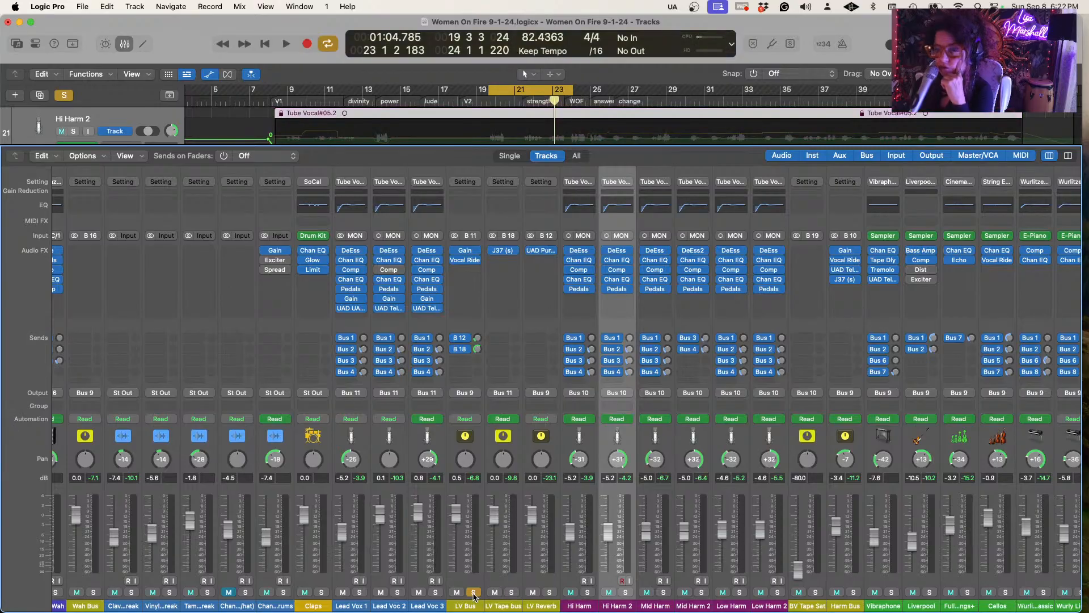
{"action": "key", "text": "space"}
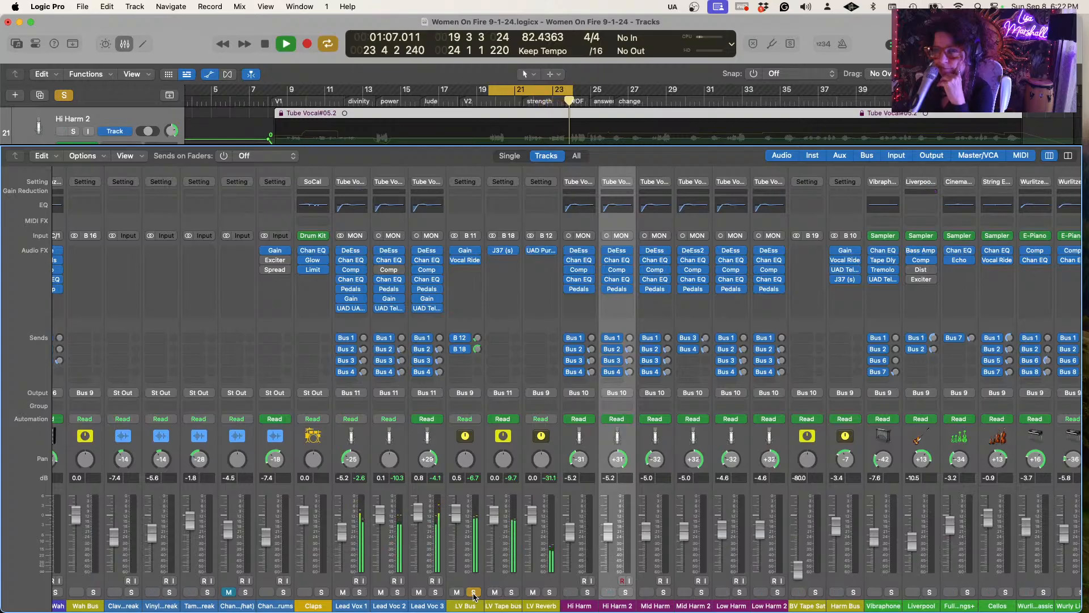
{"action": "left_click", "coordinate": [543, 254]}
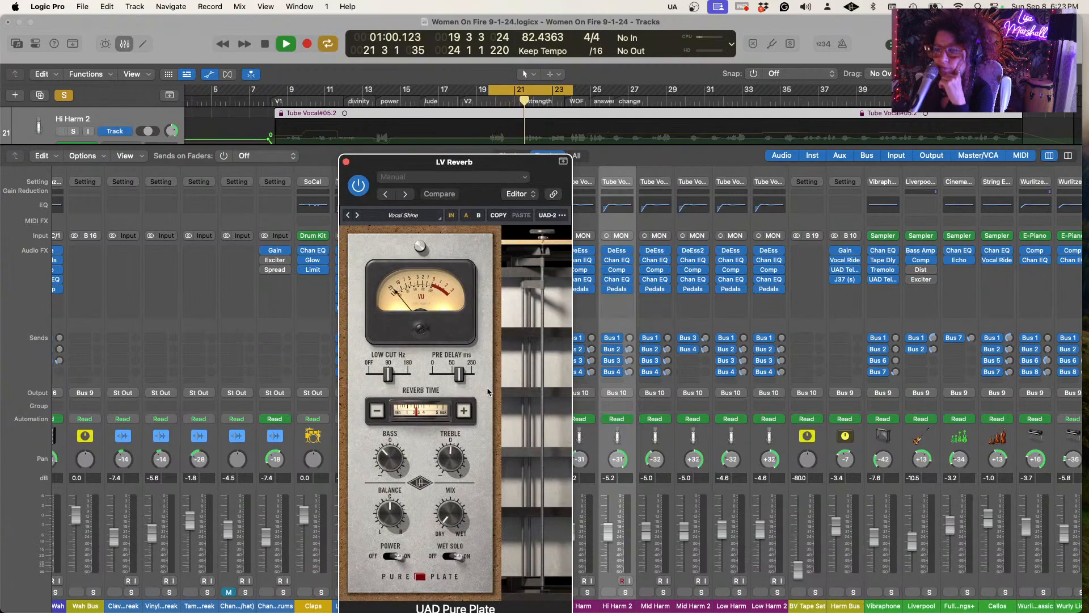
Set the LV Reverb's Pure Plate pre-delay to about 73 ms and turn its mix toward wet while auditioning the section
{"action": "left_click_drag", "start_coordinate": [461, 377], "coordinate": [449, 377]}
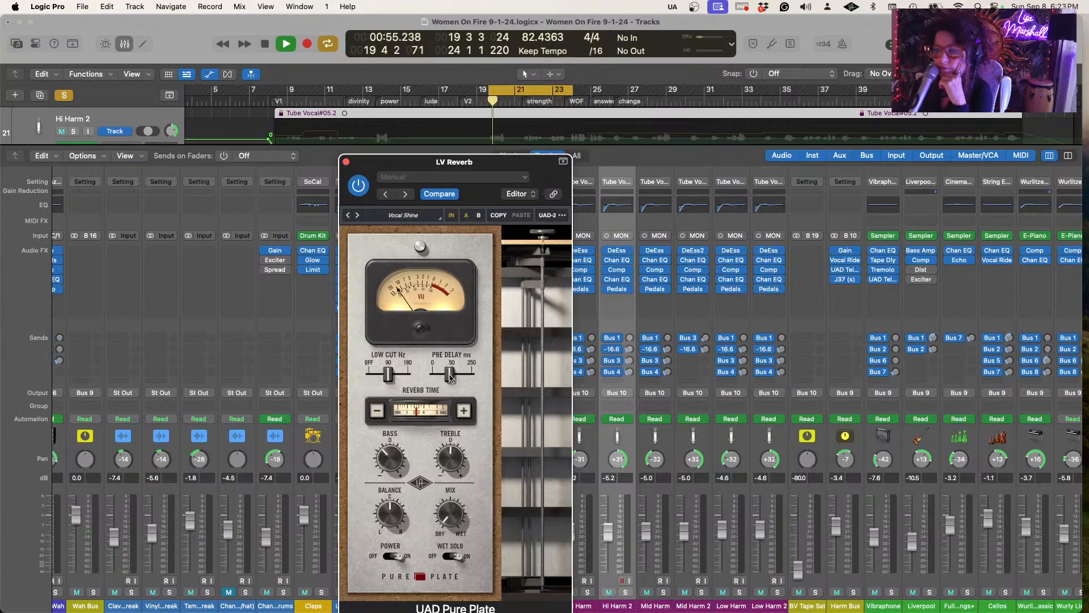
{"action": "left_click_drag", "start_coordinate": [451, 377], "coordinate": [447, 379]}
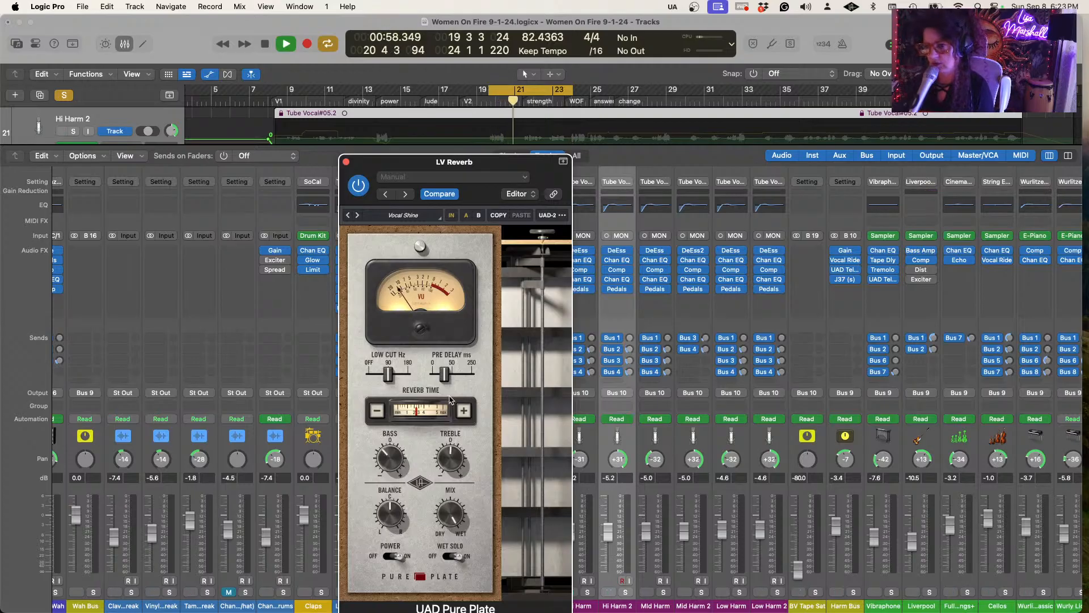
{"action": "left_click_drag", "start_coordinate": [446, 374], "coordinate": [458, 375]}
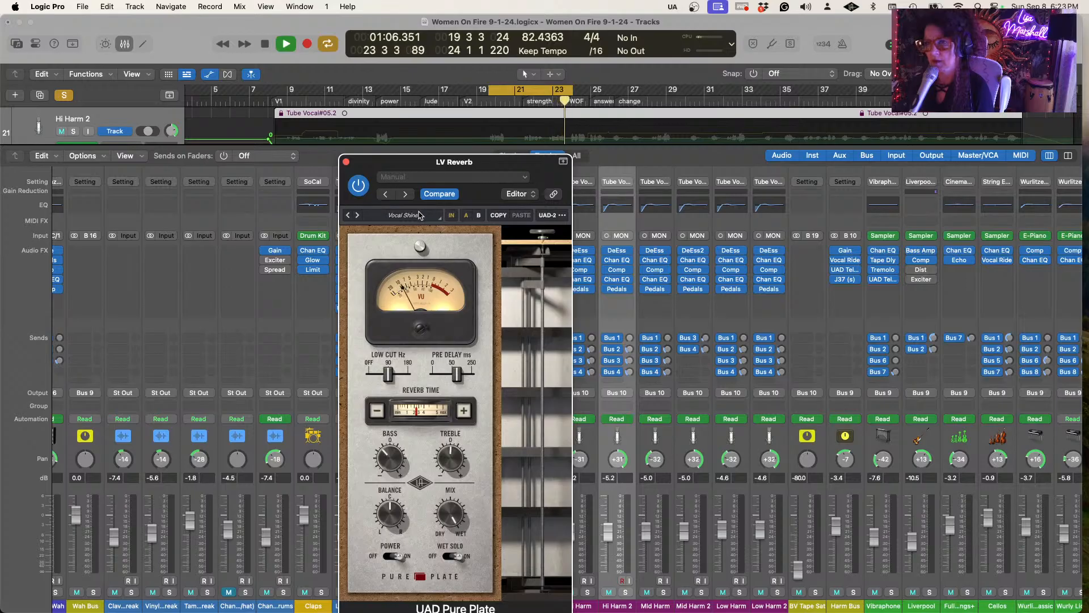
{"action": "key", "text": "space"}
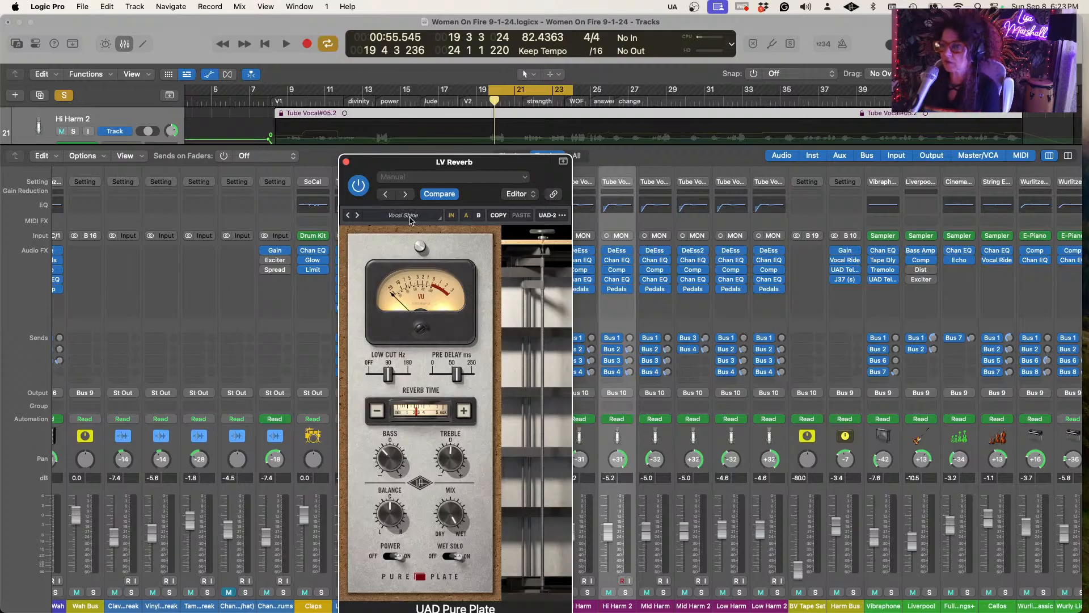
{"action": "key", "text": "space"}
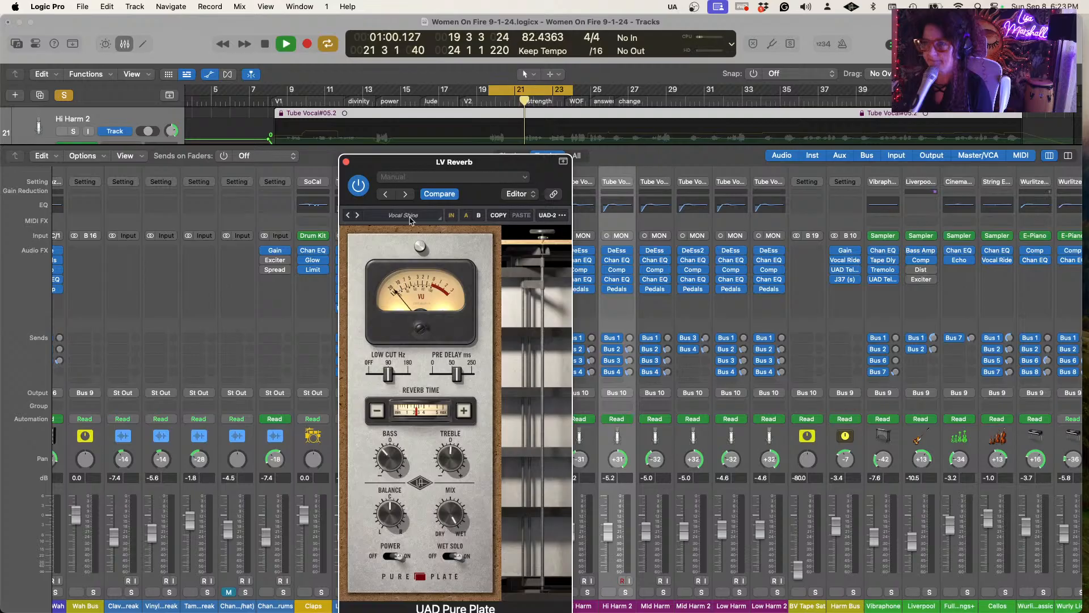
{"action": "left_click", "coordinate": [346, 162]}
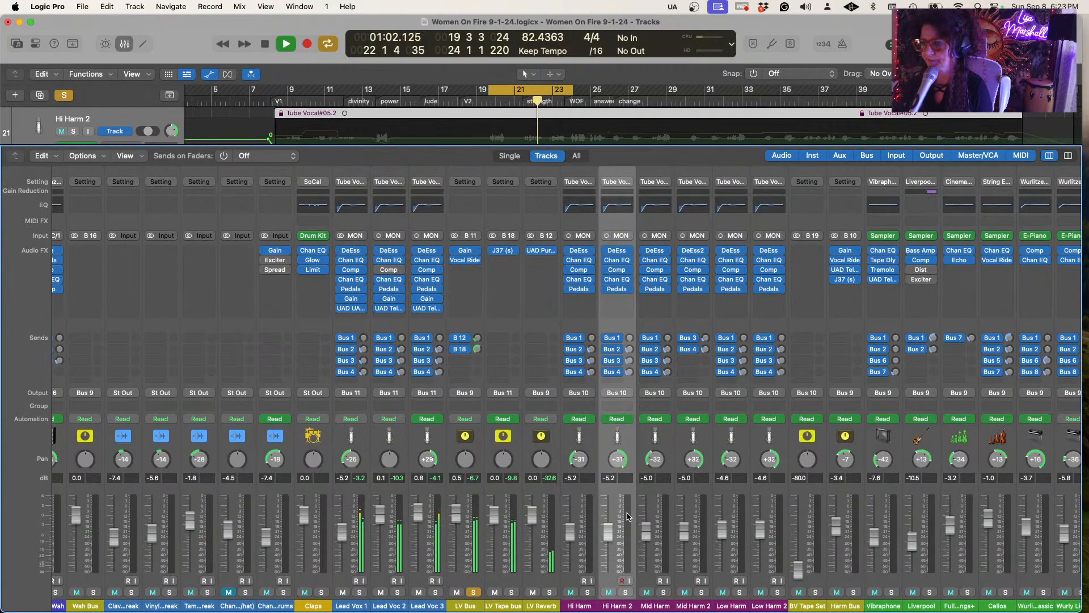
{"action": "key", "text": "space"}
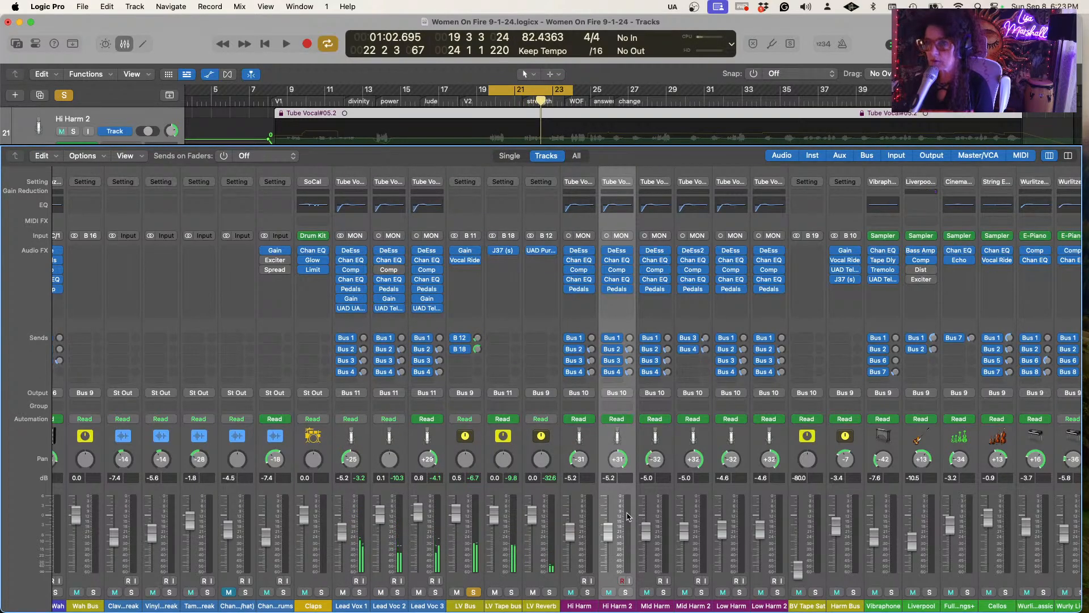
Raise the BV Tape Sat fader to -2.1 dB and copy the LV Reverb's UAD Pure Plate onto that channel
{"action": "scroll", "coordinate": [627, 516], "scroll_direction": "right", "scroll_amount": 7}
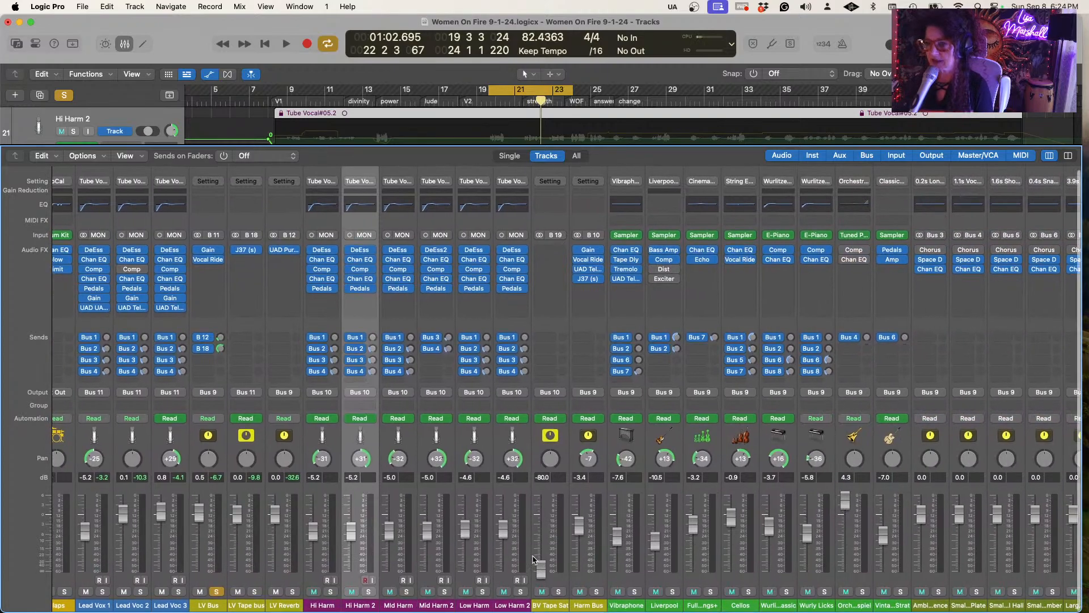
{"action": "left_click_drag", "start_coordinate": [545, 573], "coordinate": [543, 520]}
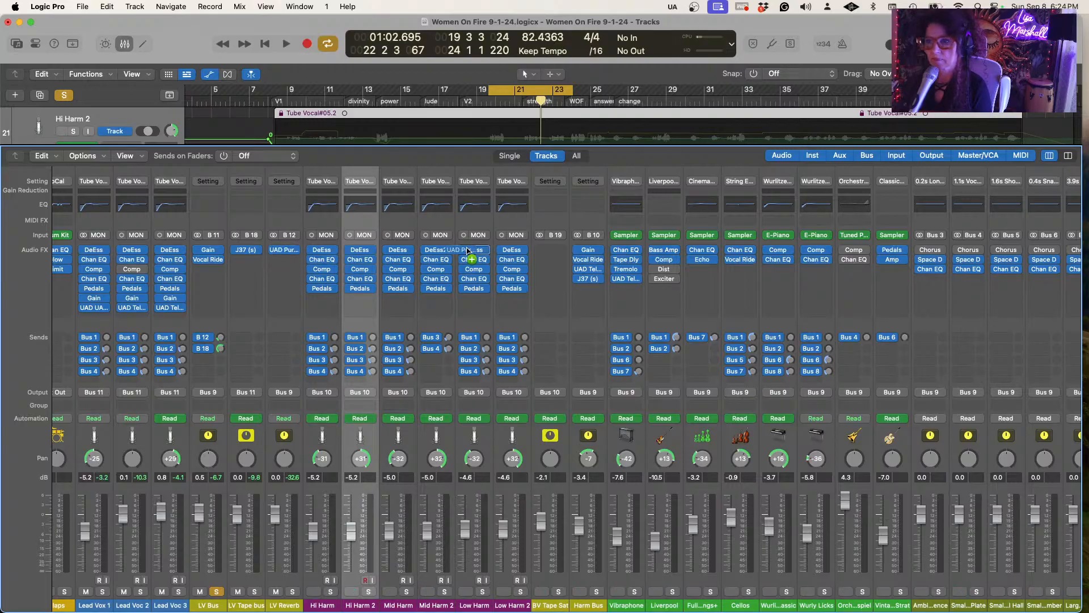
{"action": "left_click_drag", "start_coordinate": [284, 250], "coordinate": [554, 255]}
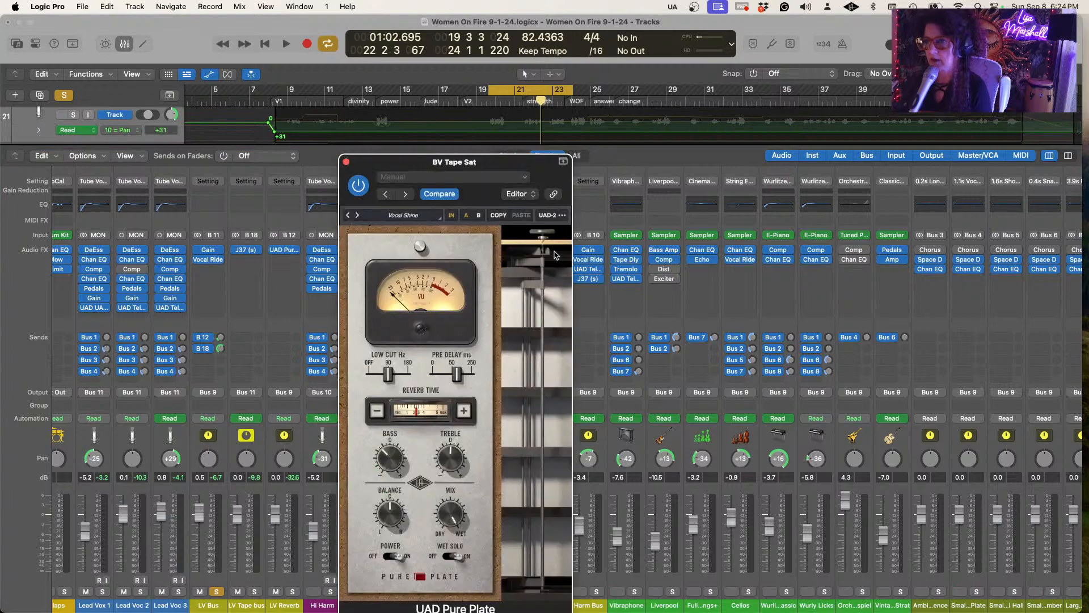
Load the Very Wet BG Vocals preset in the BV Tape Sat channel's Pure Plate and close the preset browser
{"action": "left_click", "coordinate": [408, 220]}
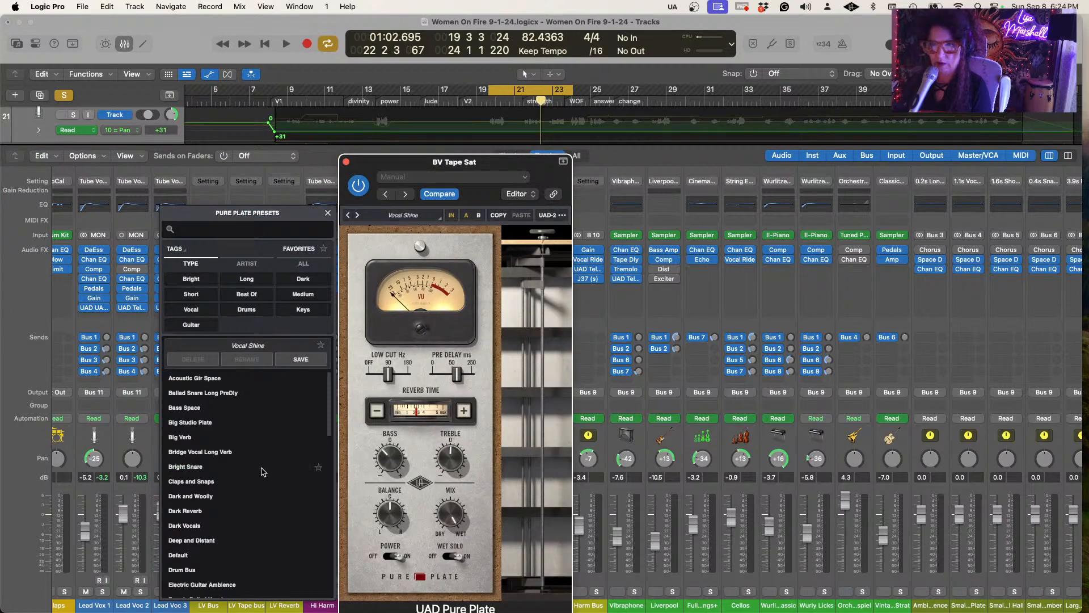
{"action": "scroll", "coordinate": [262, 472], "scroll_direction": "down", "scroll_amount": 1}
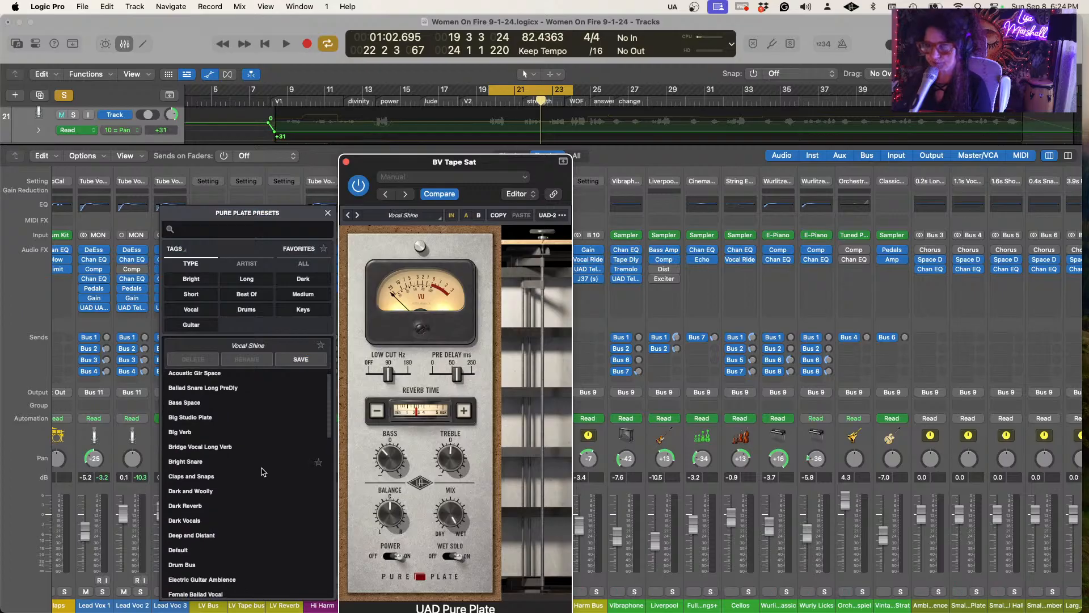
{"action": "scroll", "coordinate": [263, 472], "scroll_direction": "down", "scroll_amount": 5}
{"action": "scroll", "coordinate": [262, 472], "scroll_direction": "down", "scroll_amount": 4}
{"action": "scroll", "coordinate": [263, 472], "scroll_direction": "down", "scroll_amount": 8}
{"action": "scroll", "coordinate": [263, 472], "scroll_direction": "down", "scroll_amount": 6}
{"action": "scroll", "coordinate": [263, 472], "scroll_direction": "down", "scroll_amount": 1}
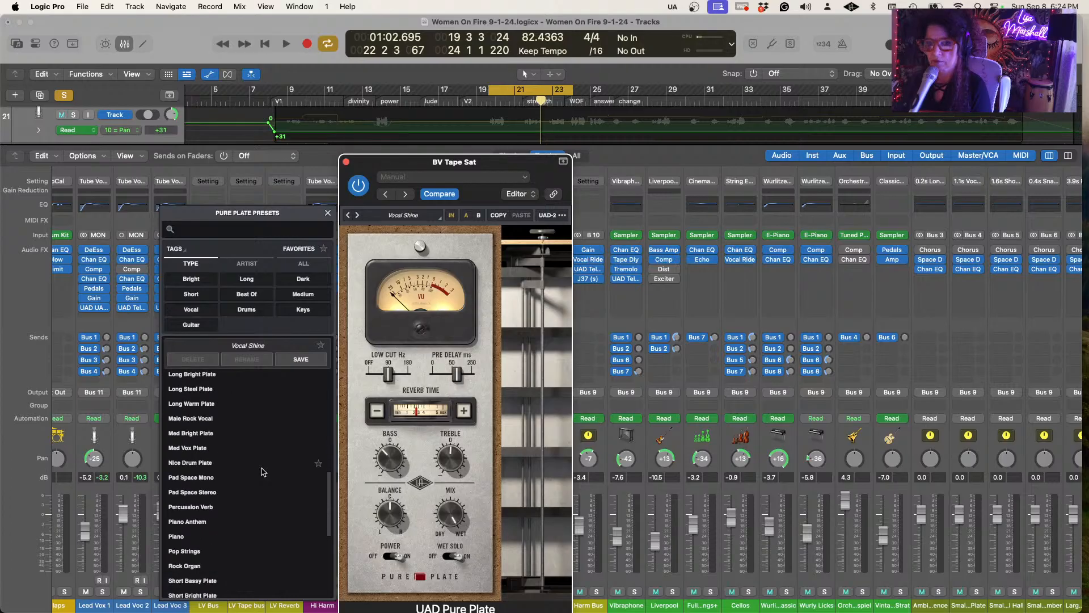
{"action": "scroll", "coordinate": [263, 472], "scroll_direction": "down", "scroll_amount": 3}
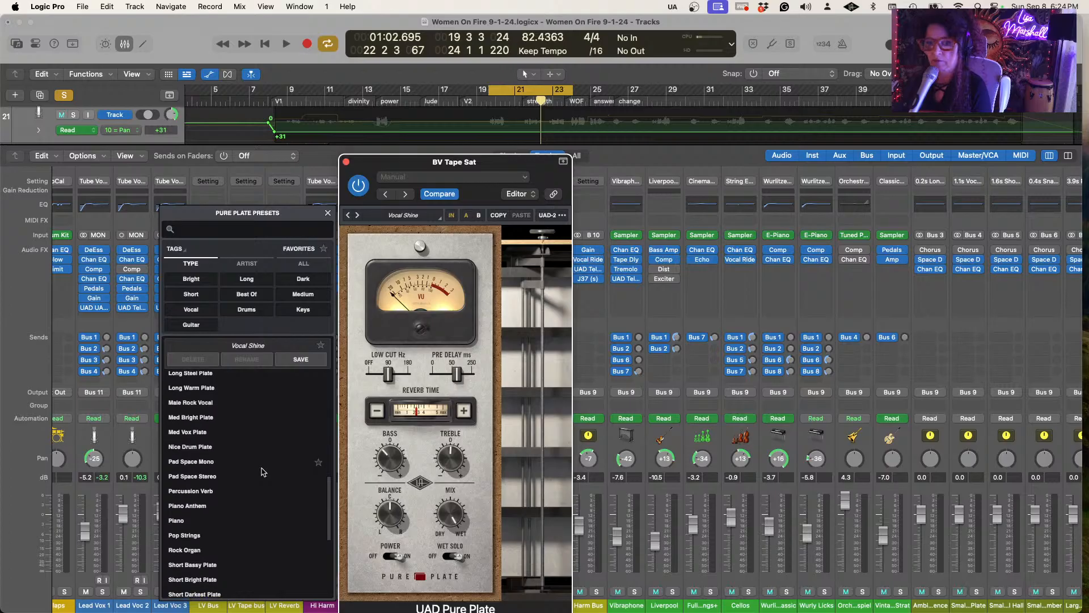
{"action": "scroll", "coordinate": [263, 472], "scroll_direction": "down", "scroll_amount": 5}
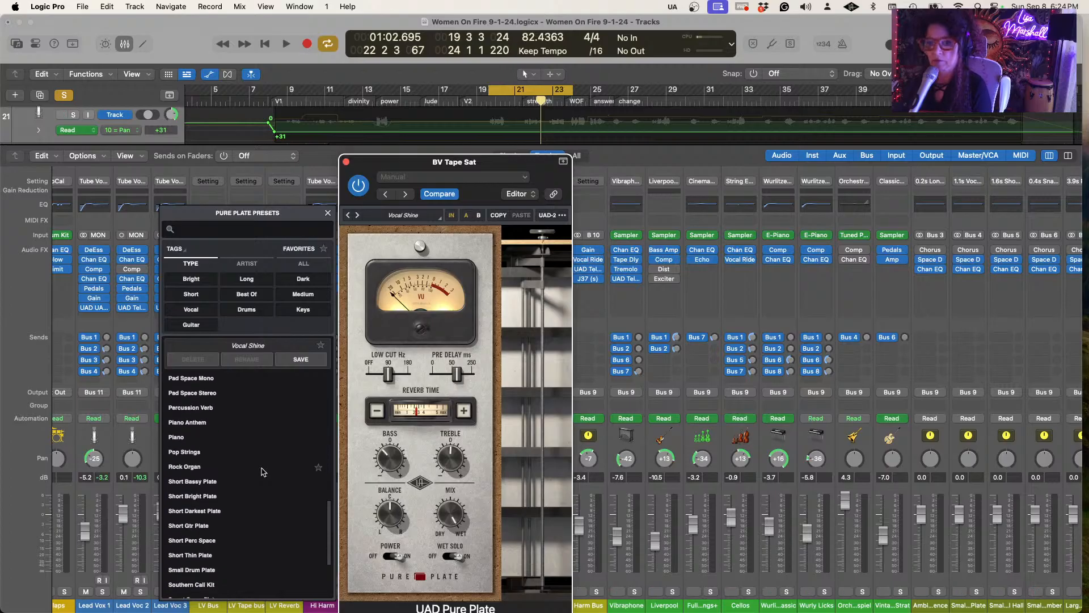
{"action": "scroll", "coordinate": [263, 472], "scroll_direction": "down", "scroll_amount": 7}
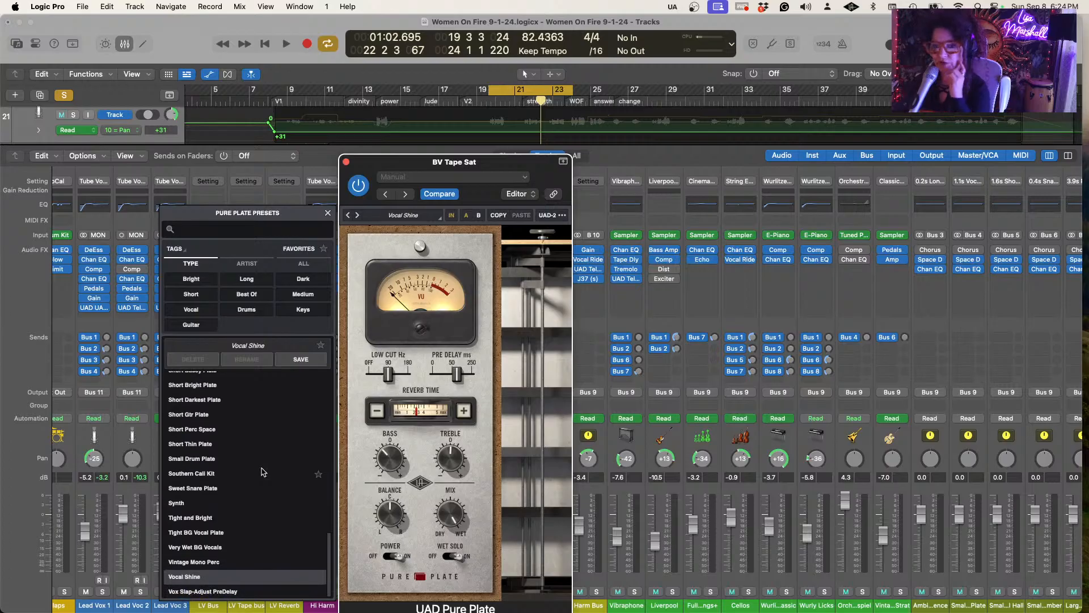
{"action": "scroll", "coordinate": [263, 472], "scroll_direction": "down", "scroll_amount": 1}
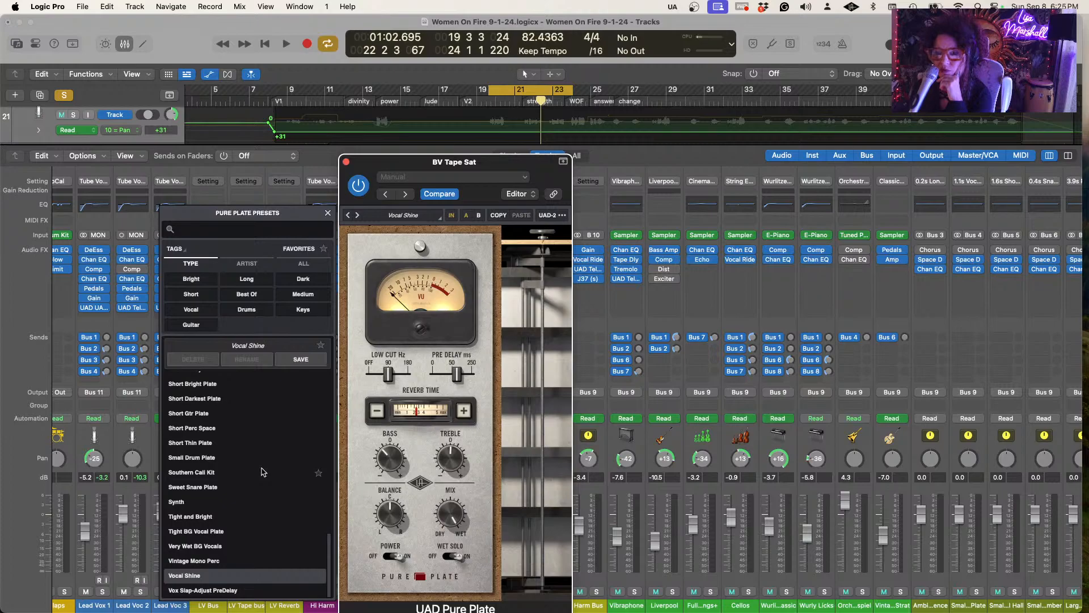
{"action": "left_click", "coordinate": [209, 546]}
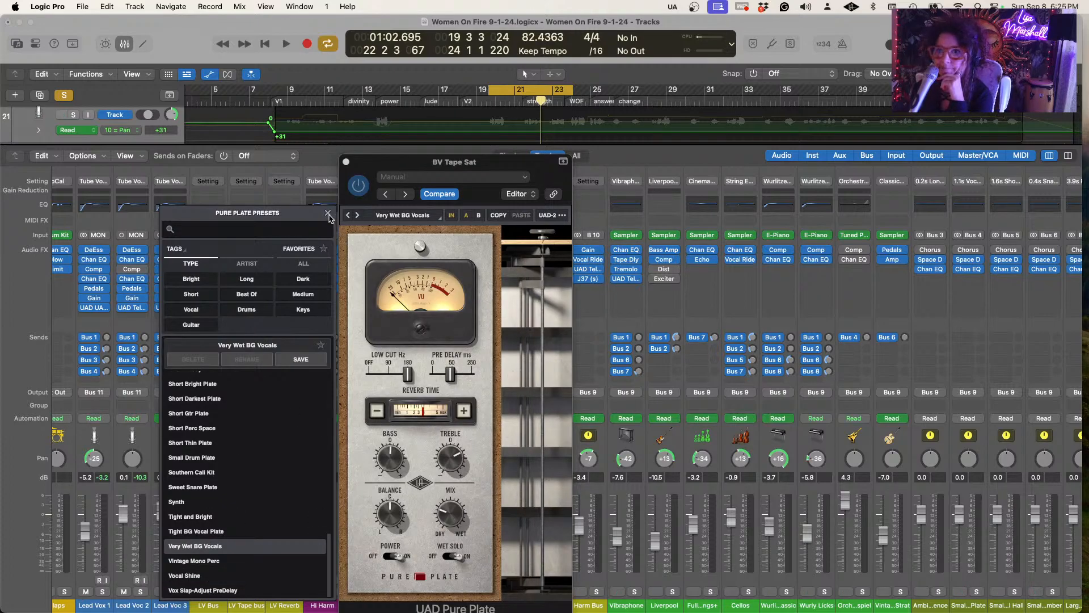
{"action": "left_click", "coordinate": [328, 213]}
Move the Pure Plate window off the Harm Bus and add a Bus 19 send to the Harm Bus
{"action": "left_click_drag", "start_coordinate": [513, 169], "coordinate": [906, 132]}
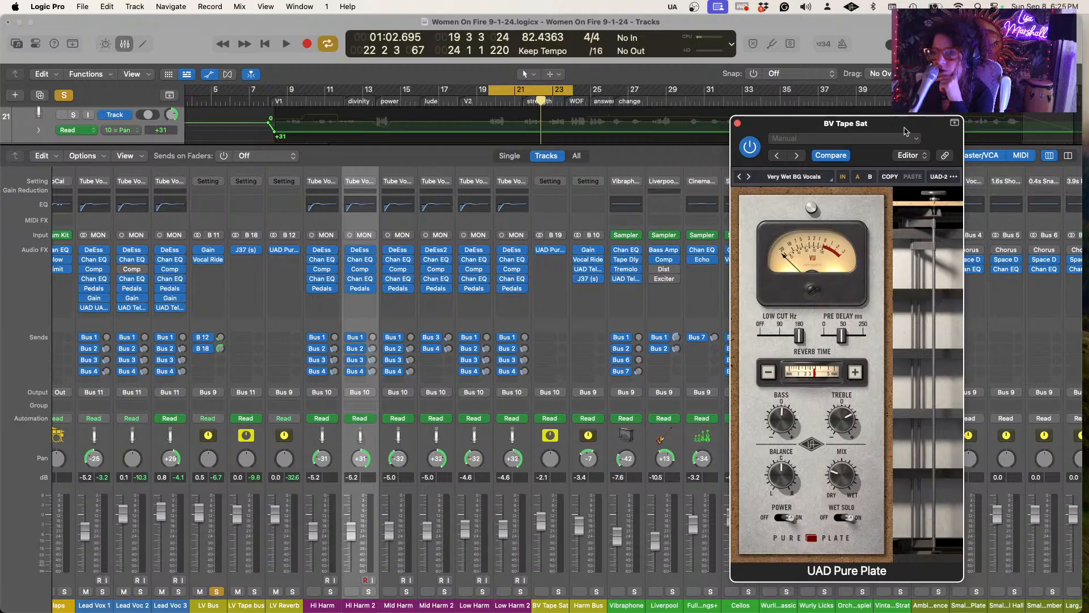
{"action": "left_click", "coordinate": [590, 339]}
{"action": "mouse_move", "coordinate": [594, 358]}
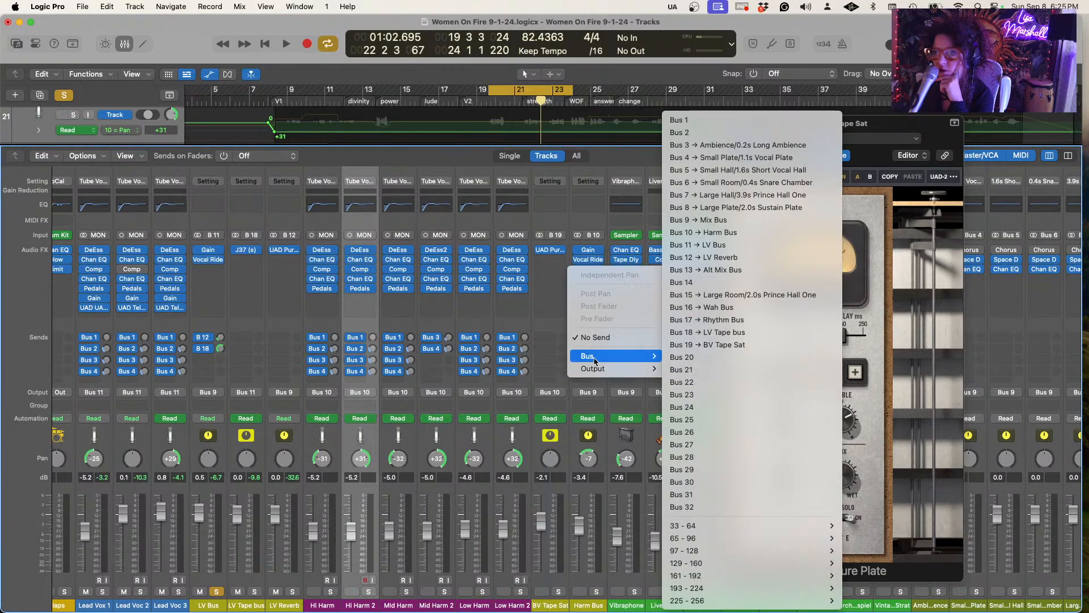
{"action": "left_click", "coordinate": [709, 344]}
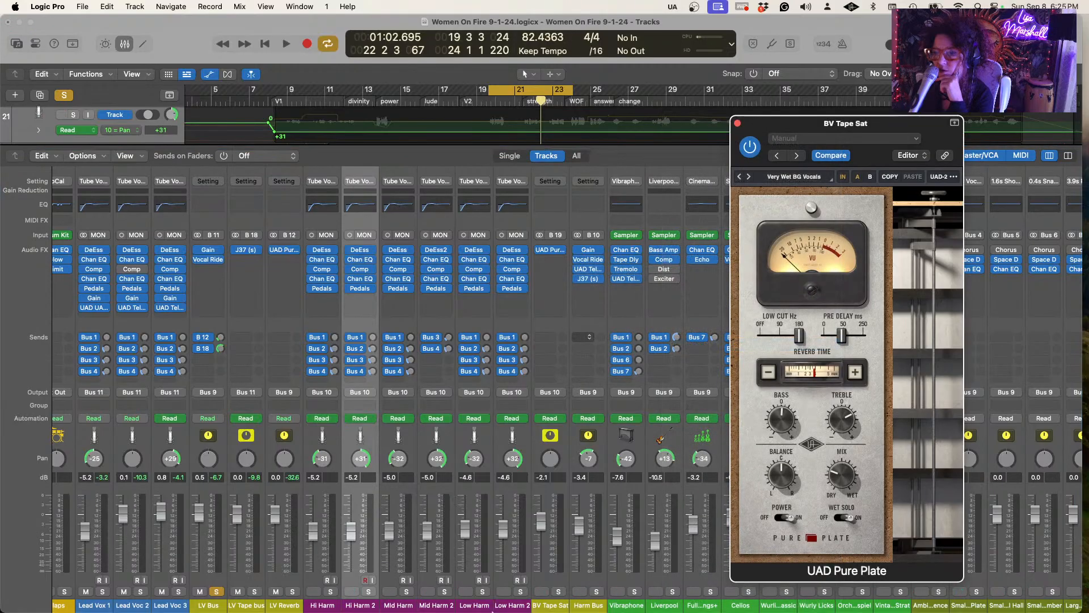
Rename the BV Tape Sat channel as BV Reverb
{"action": "left_click", "coordinate": [549, 606]}
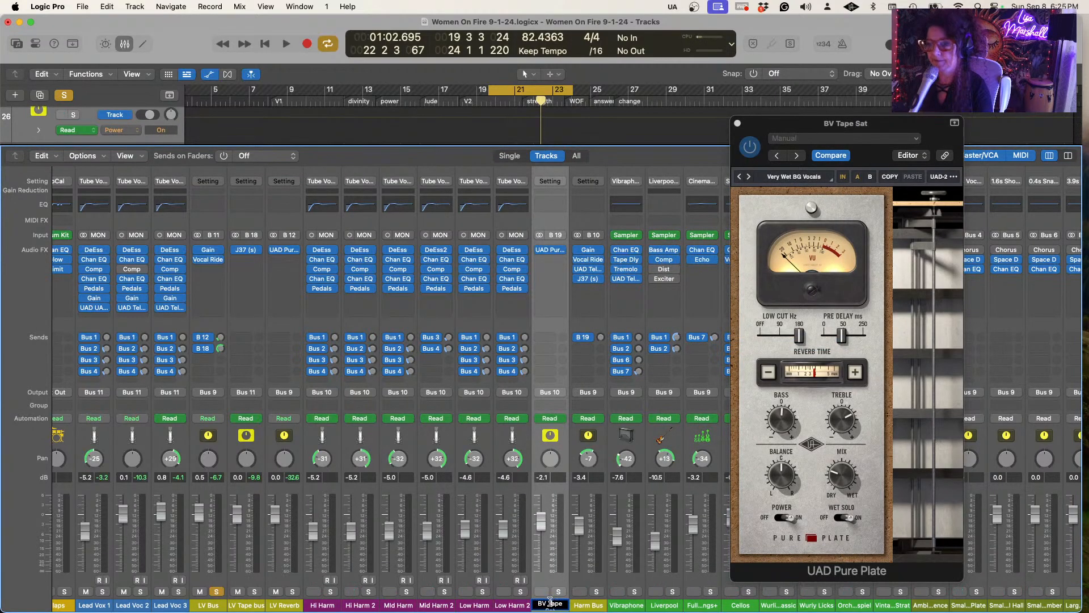
{"action": "type", "text": "BV Reverb"}
{"action": "key", "text": "Return"}
Play back the section, solo the Harm Bus alongside the LV Bus and stop playback
{"action": "key", "text": "space"}
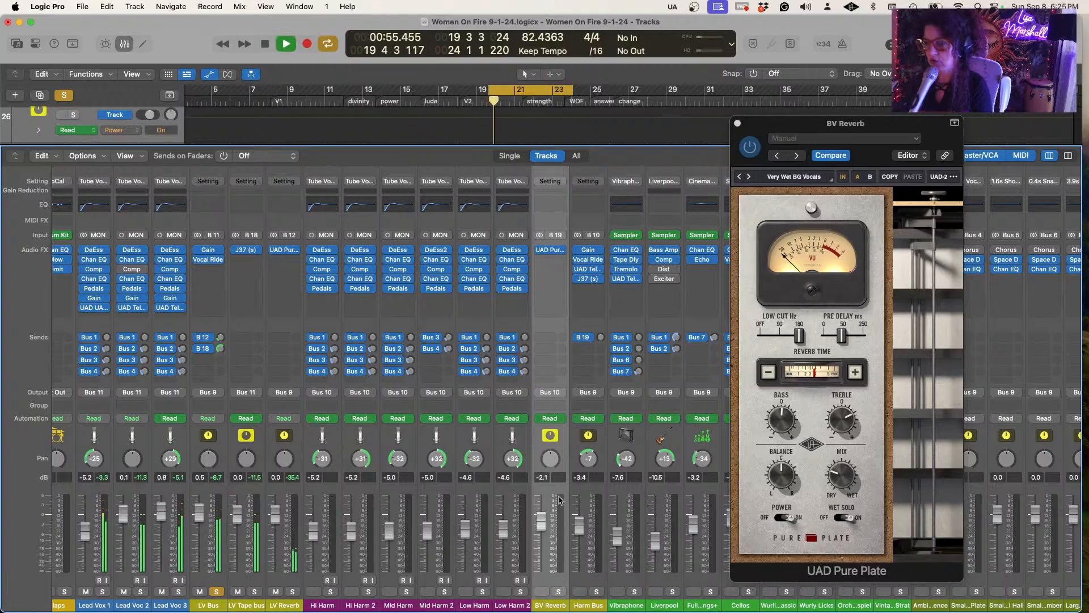
{"action": "left_click", "coordinate": [597, 591]}
{"action": "key", "text": "space"}
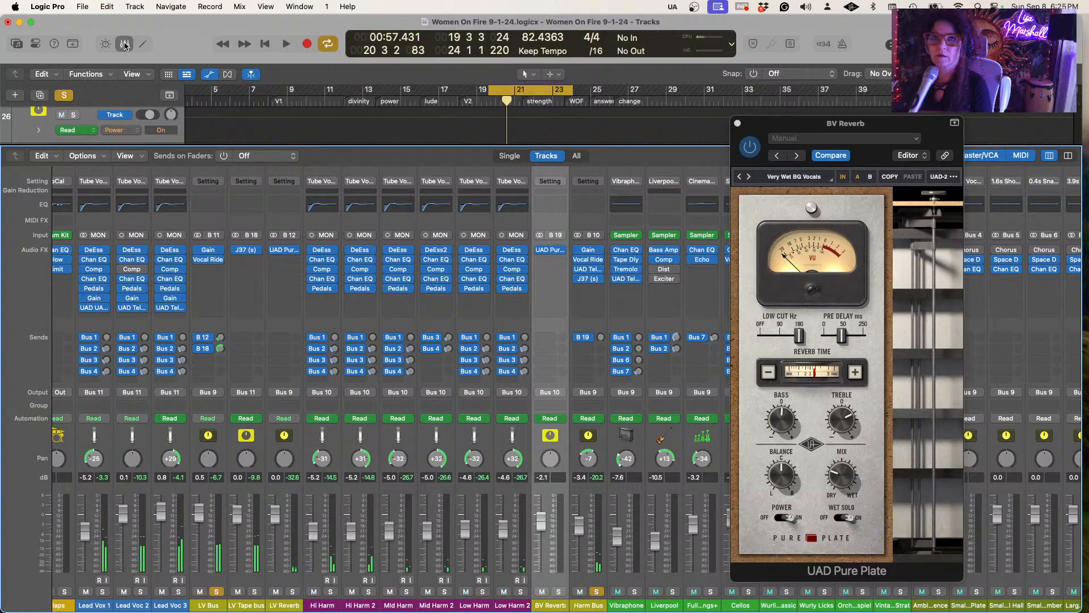
Hide the mixer, move the cycle range to 23 4 4 231 through 28 2 3 186, and show the mixer with the Pure Plate window moved aside
{"action": "left_click", "coordinate": [125, 44]}
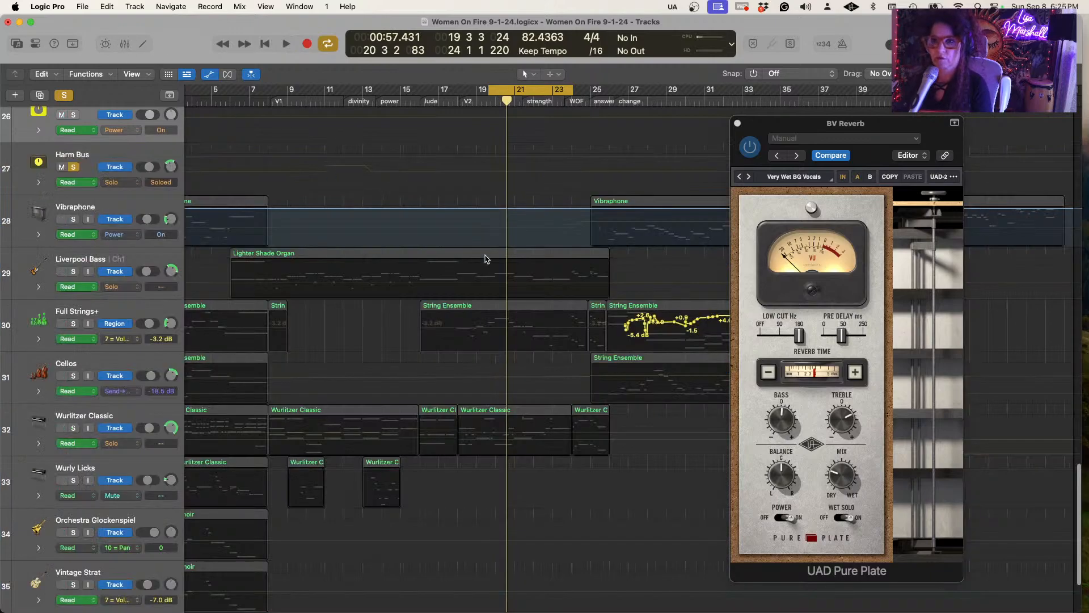
{"action": "left_click_drag", "start_coordinate": [937, 135], "coordinate": [955, 208]}
{"action": "scroll", "coordinate": [681, 414], "scroll_direction": "up", "scroll_amount": 10}
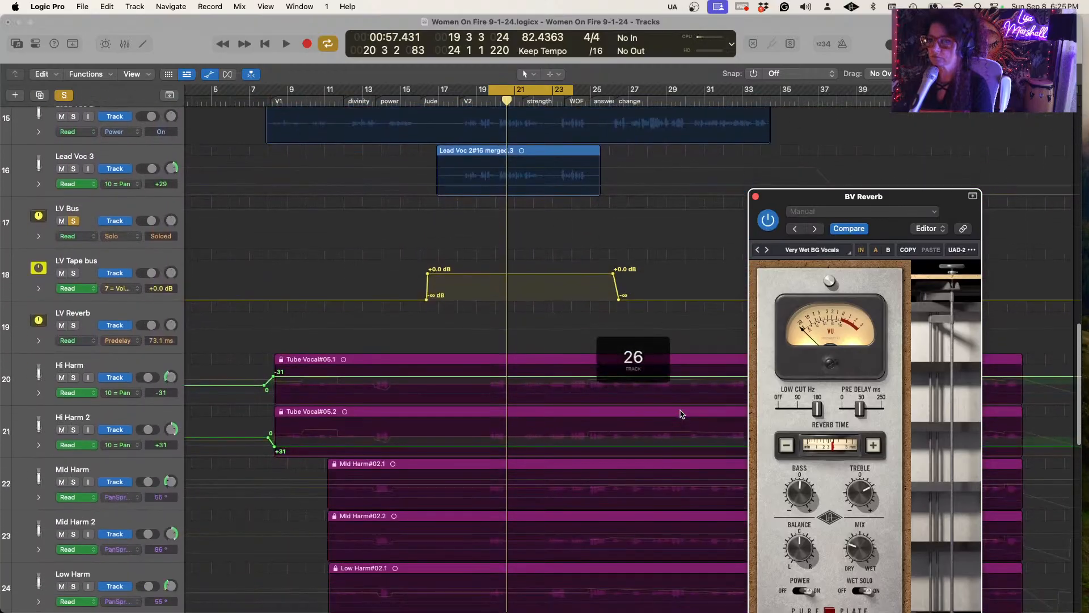
{"action": "left_click_drag", "start_coordinate": [958, 197], "coordinate": [428, 145]}
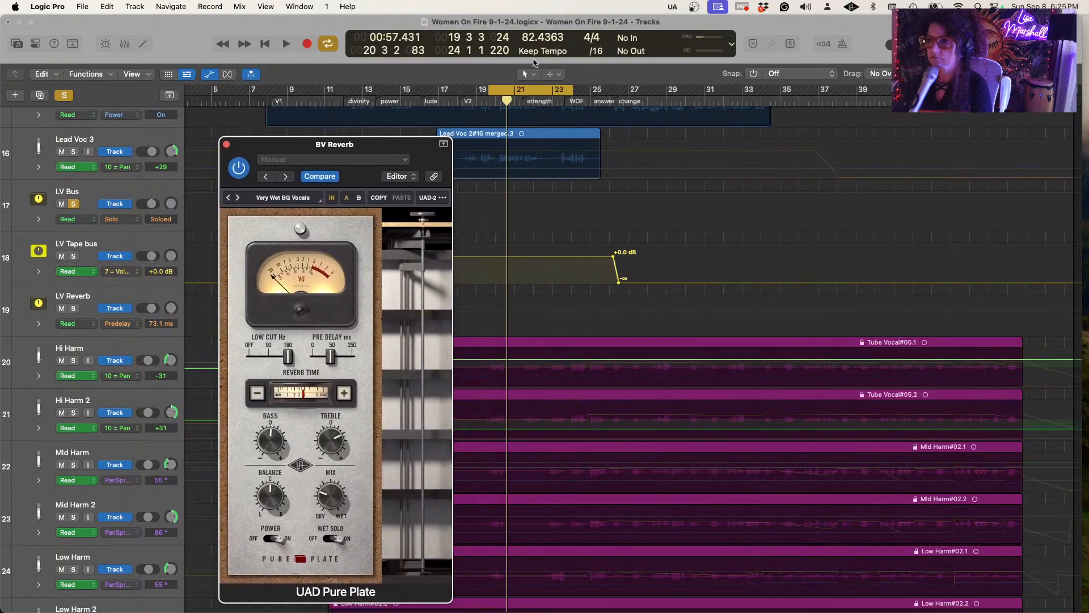
{"action": "left_click_drag", "start_coordinate": [518, 93], "coordinate": [601, 102]}
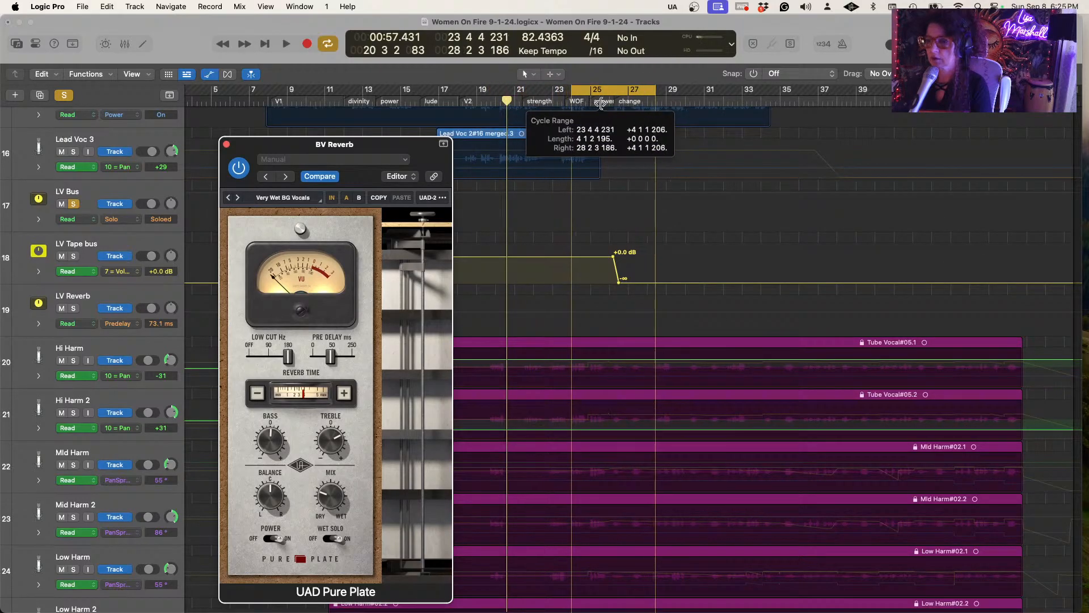
{"action": "left_click", "coordinate": [125, 44]}
{"action": "left_click_drag", "start_coordinate": [340, 144], "coordinate": [874, 86]}
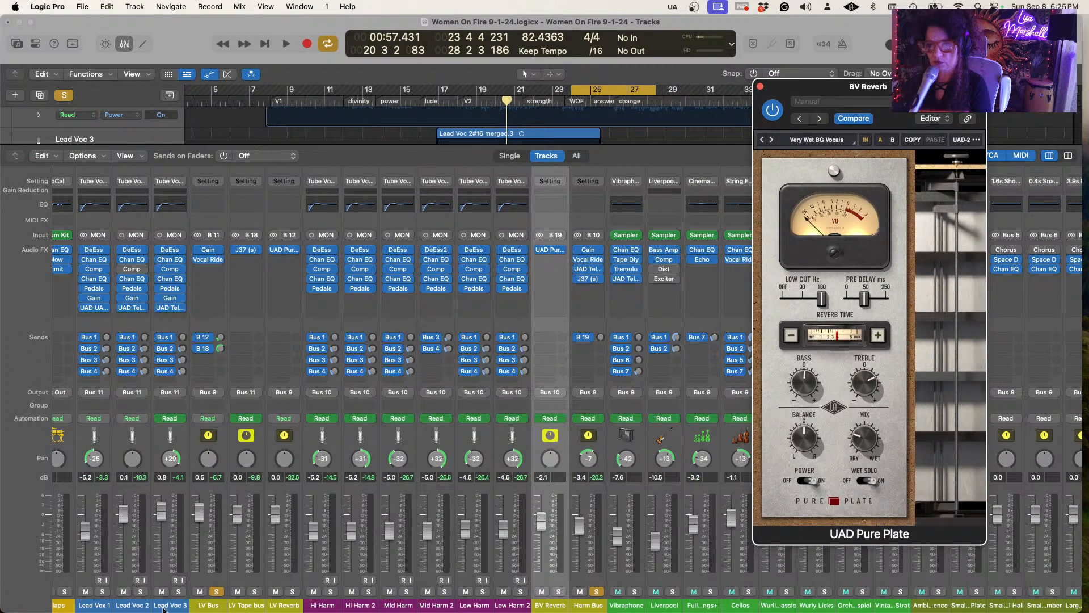
Unsolo the LV Bus and raise the Harm Bus send to Bus 19 while playing back the section
{"action": "left_click", "coordinate": [214, 592]}
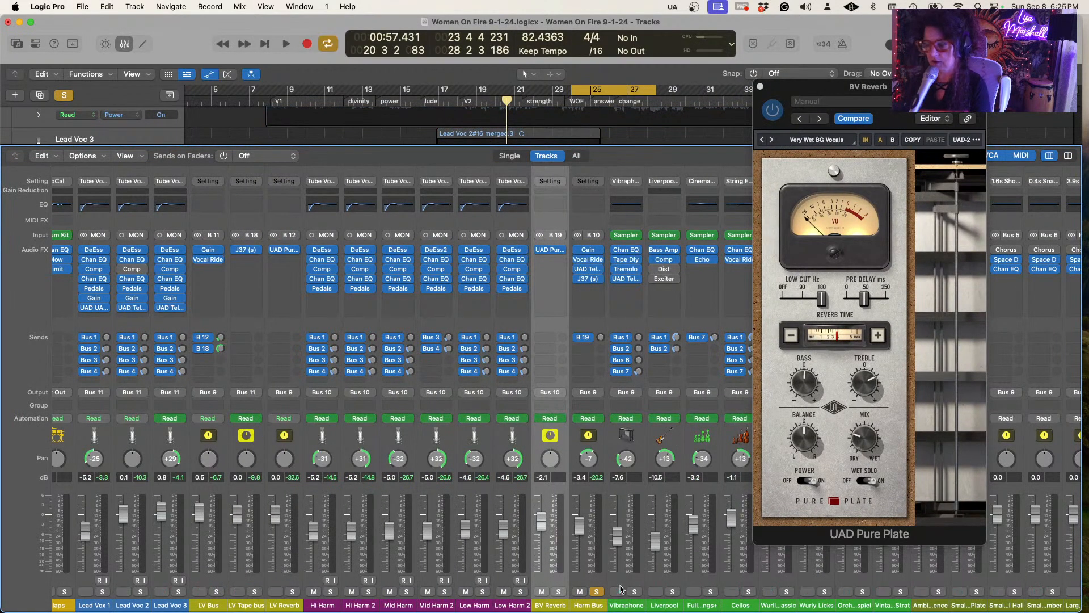
{"action": "key", "text": "space"}
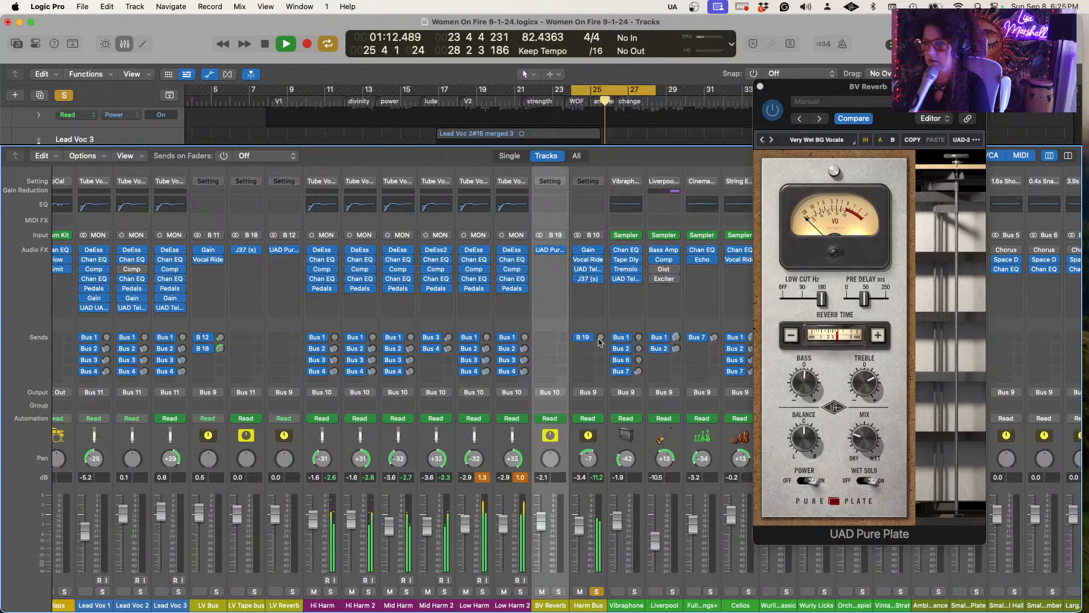
{"action": "left_click_drag", "start_coordinate": [600, 339], "coordinate": [598, 288]}
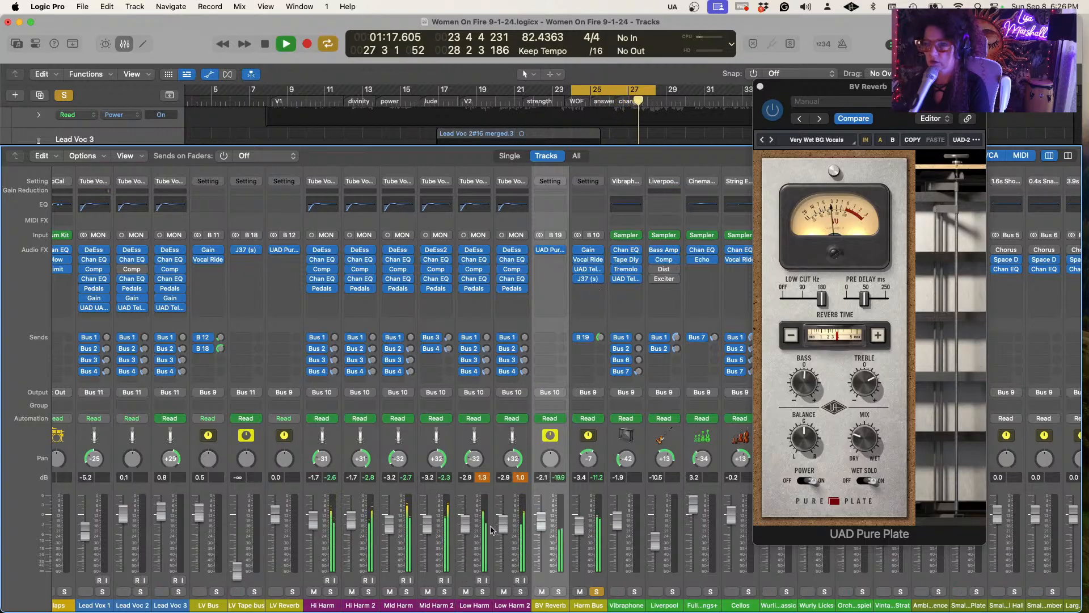
{"action": "key", "text": "space"}
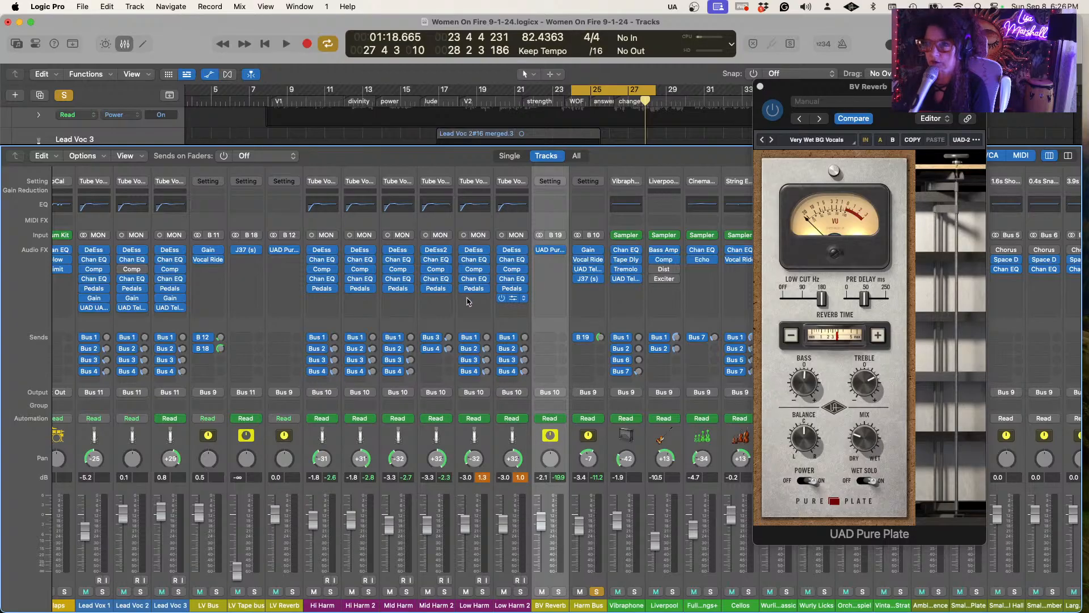
Copy the Gain plug-in from Low Harm 2 to Low Harm and audition the harmonies
{"action": "left_click_drag", "start_coordinate": [514, 301], "coordinate": [476, 301]}
{"action": "key", "text": "space"}
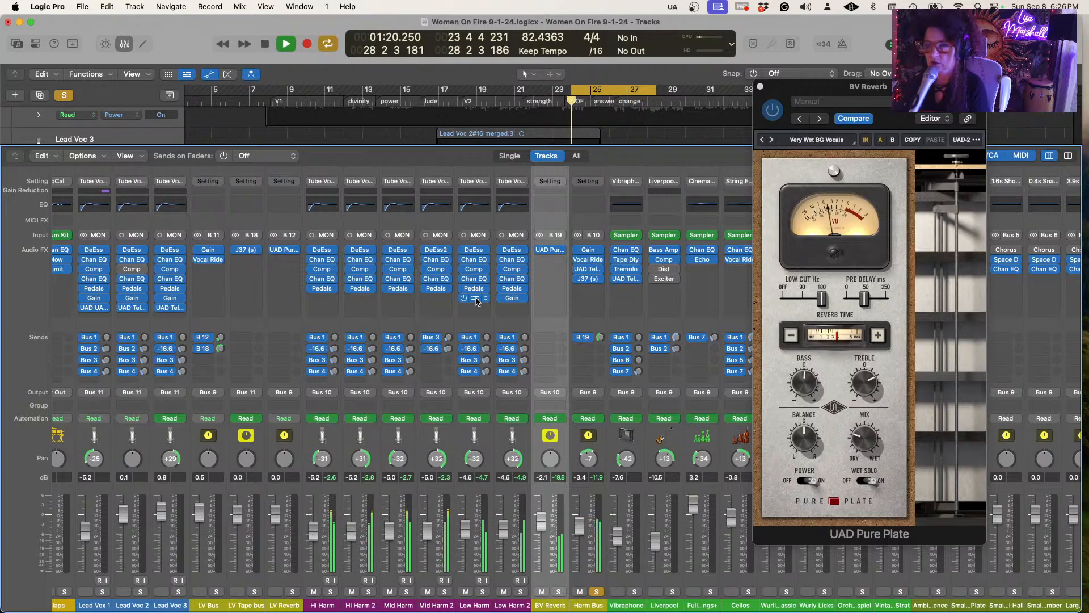
{"action": "key", "text": "space"}
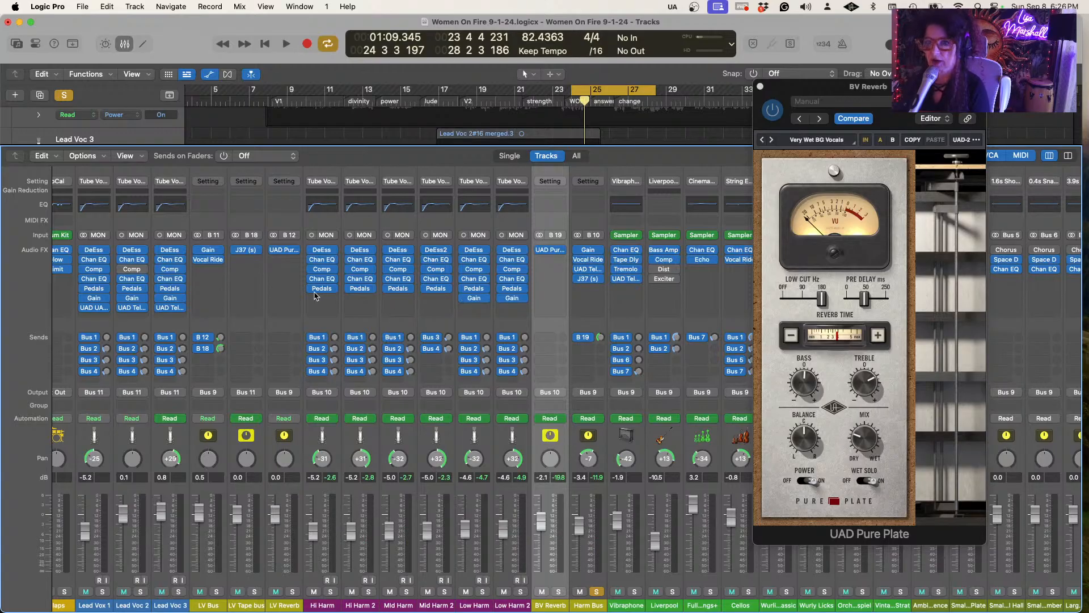
Try a stereo Waves Vocal Rider in the slot below Pedals on the Hi Harm channel
{"action": "left_click", "coordinate": [333, 301]}
{"action": "mouse_move", "coordinate": [397, 600]}
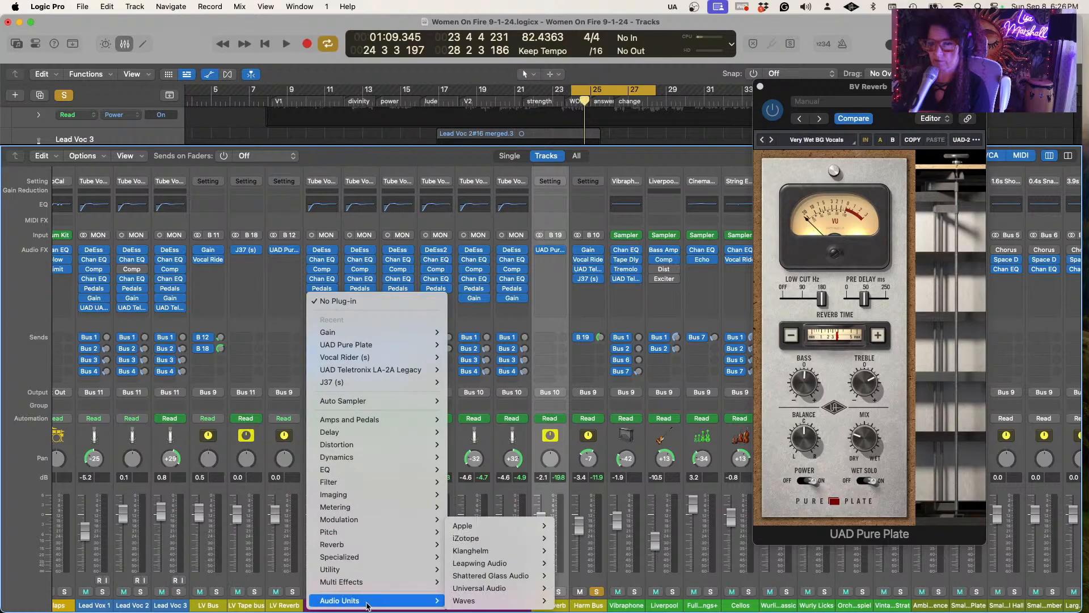
{"action": "mouse_move", "coordinate": [499, 602]}
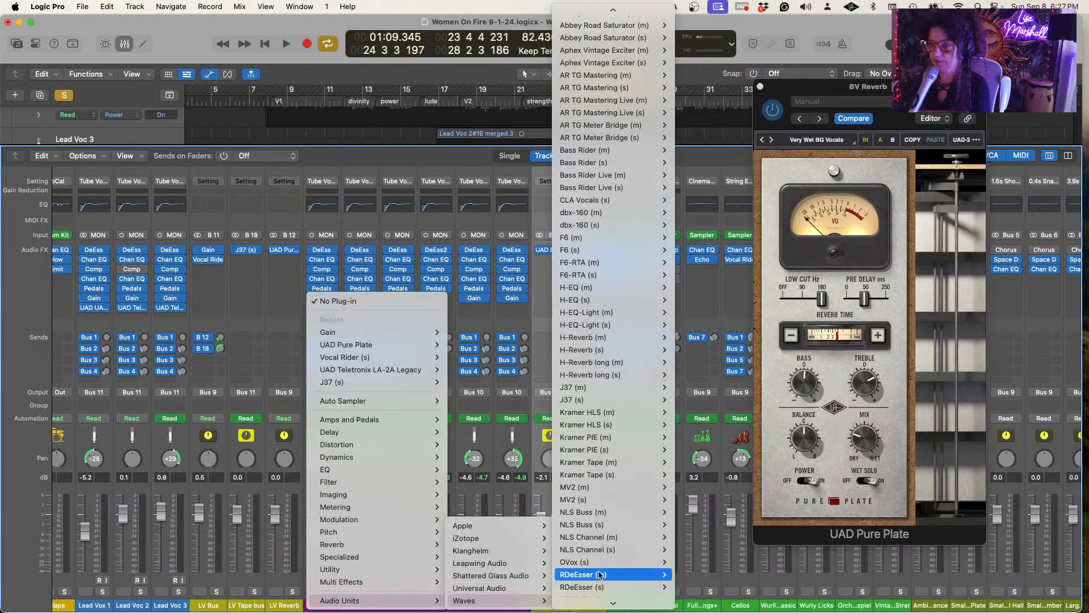
{"action": "mouse_move", "coordinate": [603, 571]}
{"action": "scroll", "coordinate": [602, 571], "scroll_direction": "down", "scroll_amount": 1}
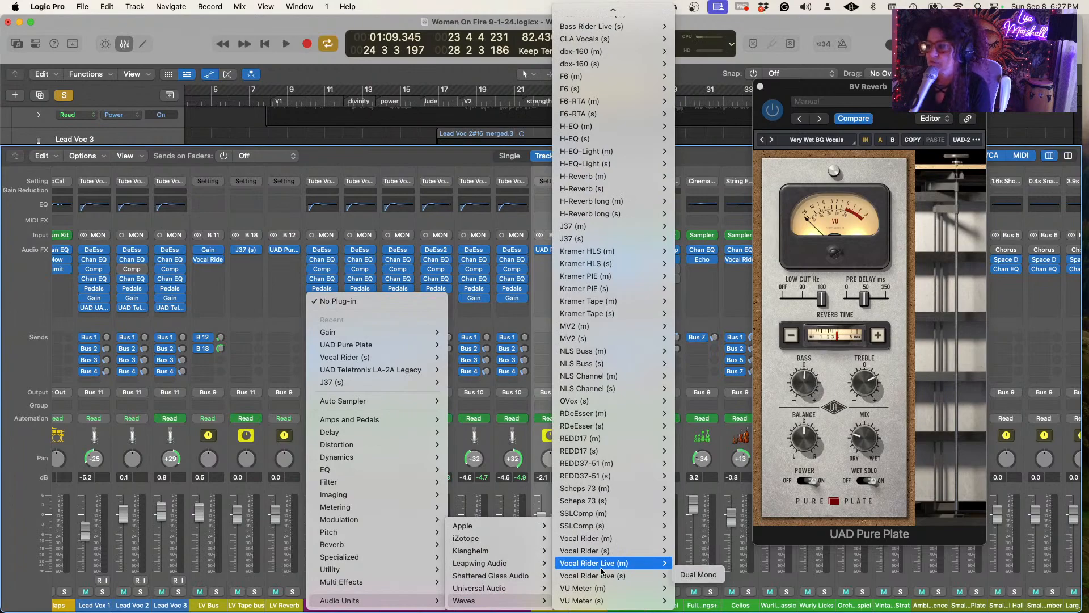
{"action": "mouse_move", "coordinate": [618, 552]}
{"action": "left_click", "coordinate": [691, 550]}
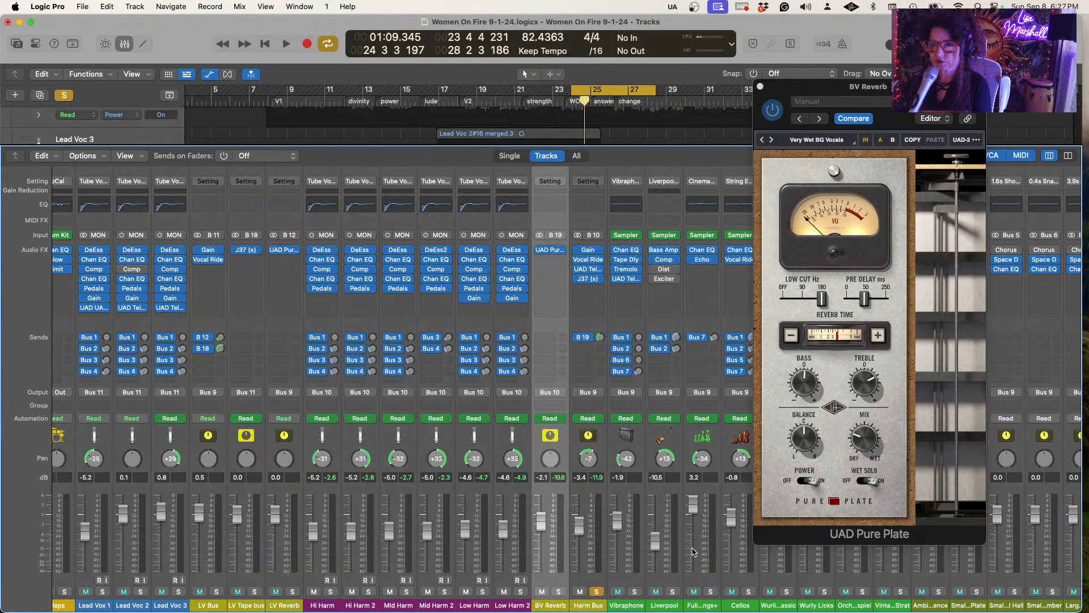
Move the Hi Harm Vocal Rider window aside and narrow its range to 9.0 during playback
{"action": "left_click_drag", "start_coordinate": [469, 163], "coordinate": [745, 155]}
{"action": "key", "text": "space"}
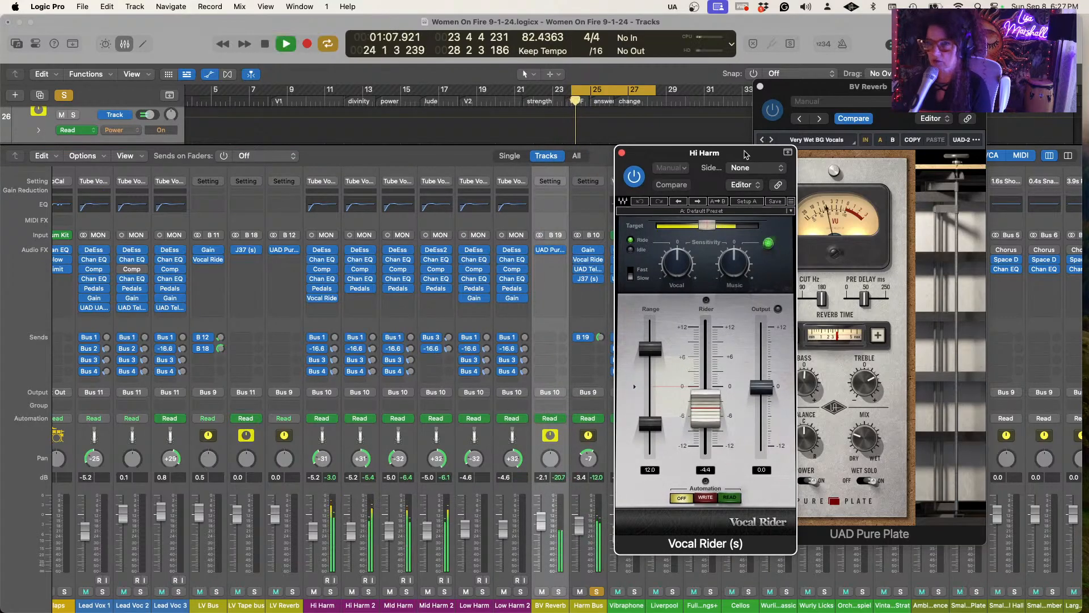
{"action": "mouse_move", "coordinate": [650, 348]}
{"action": "left_mouse_down"}
{"action": "mouse_move", "coordinate": [654, 378]}
{"action": "mouse_move", "coordinate": [655, 367]}
{"action": "left_mouse_up"}
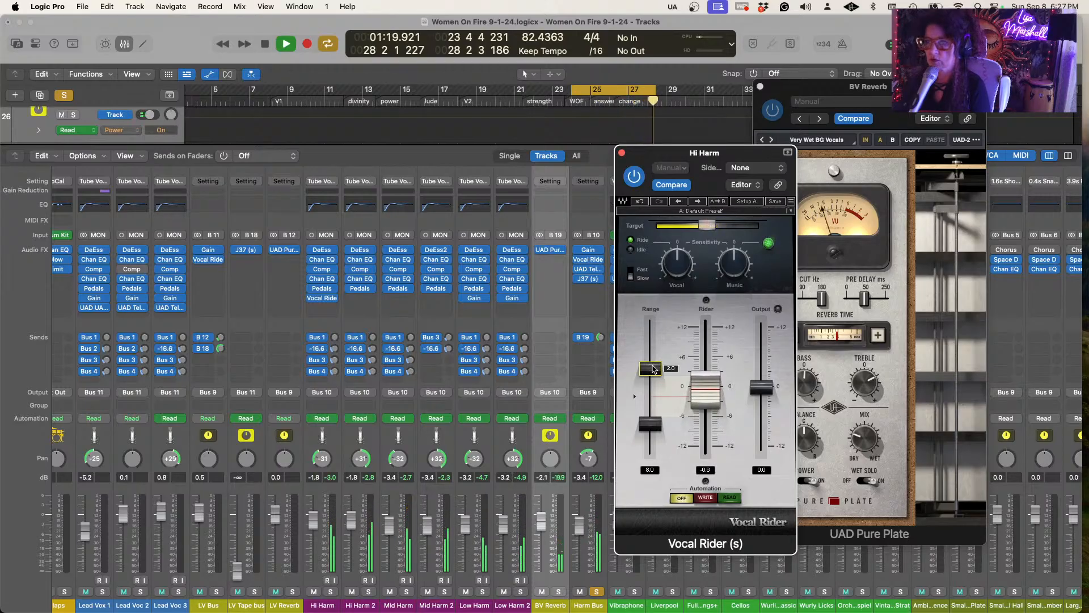
{"action": "key", "text": "space"}
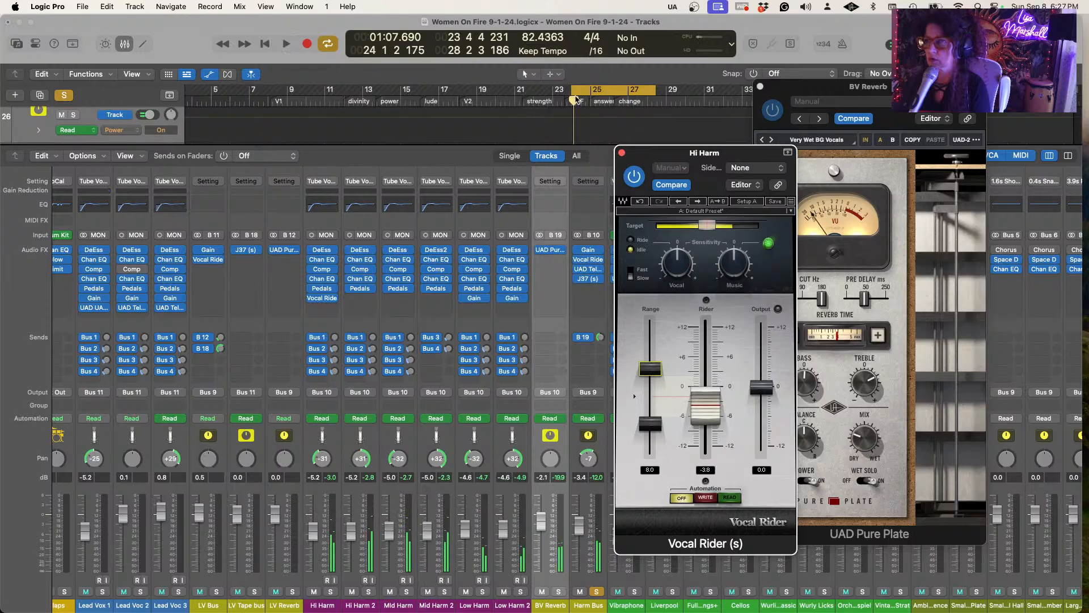
Set the cycle range to 24 3 4 222 through 30 1 4 117 and play it back
{"action": "left_click_drag", "start_coordinate": [573, 96], "coordinate": [587, 91]}
{"action": "left_click_drag", "start_coordinate": [654, 90], "coordinate": [690, 91]}
{"action": "key", "text": "space"}
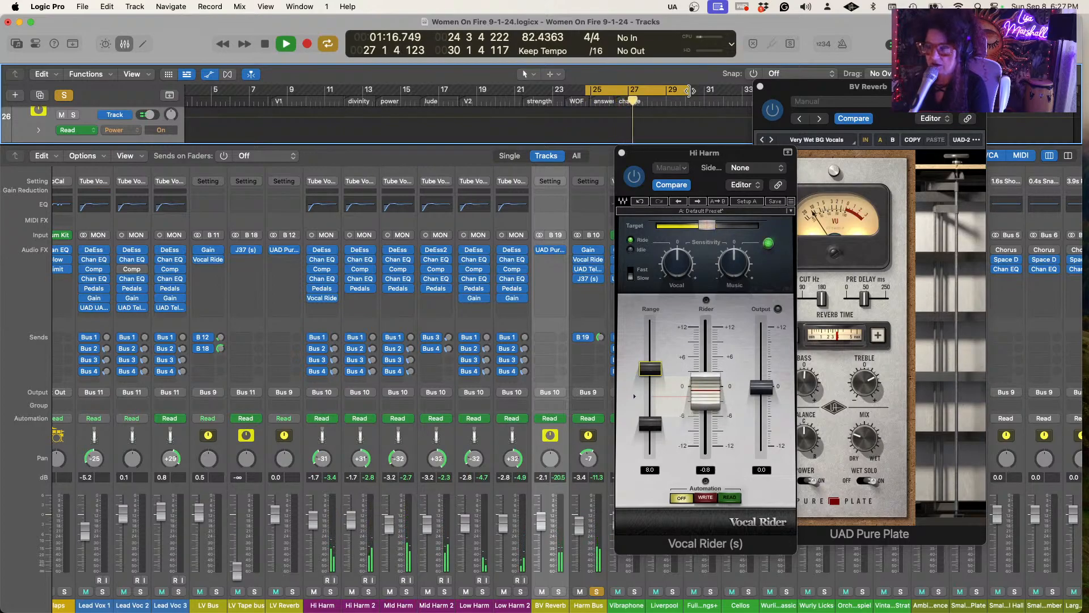
{"action": "key", "text": "space"}
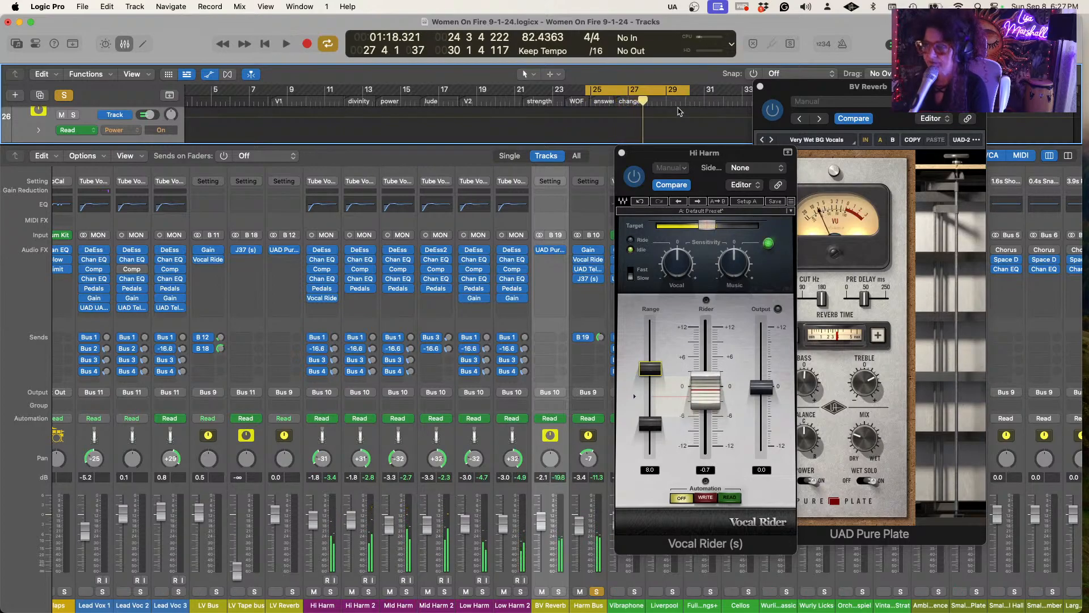
Close the Vocal Rider window and remove the plug-in from the Hi Harm channel
{"action": "left_click", "coordinate": [622, 154]}
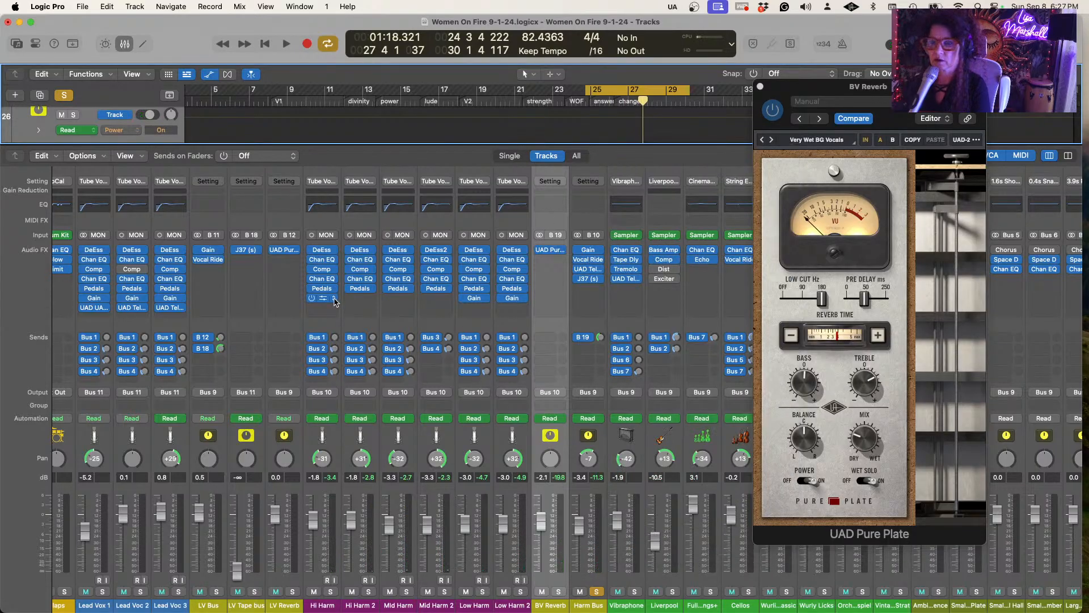
{"action": "left_click", "coordinate": [335, 299]}
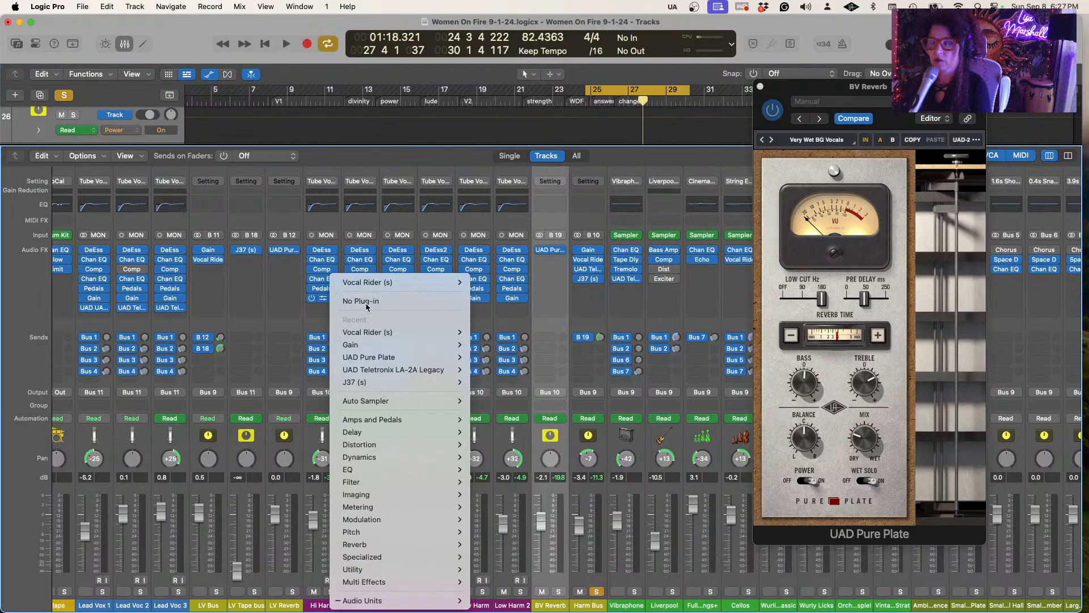
{"action": "left_click", "coordinate": [365, 302]}
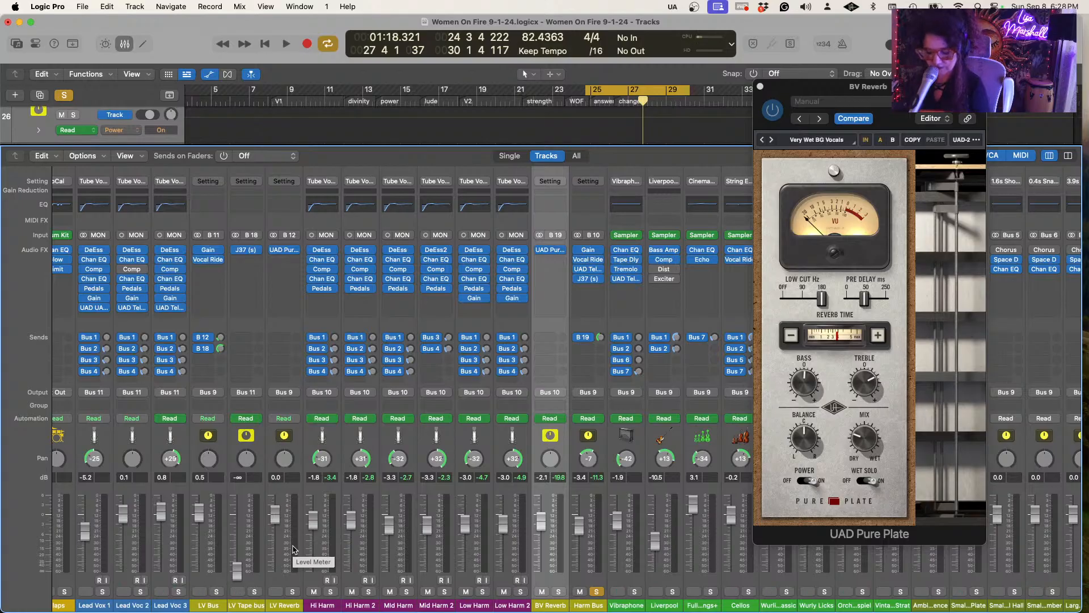
Copy the Gain plug-in to Mid Harm 2, Mid Harm, Hi Harm 2 and Hi Harm, and unsolo the Harm Bus during playback
{"action": "left_click_drag", "start_coordinate": [475, 301], "coordinate": [359, 301]}
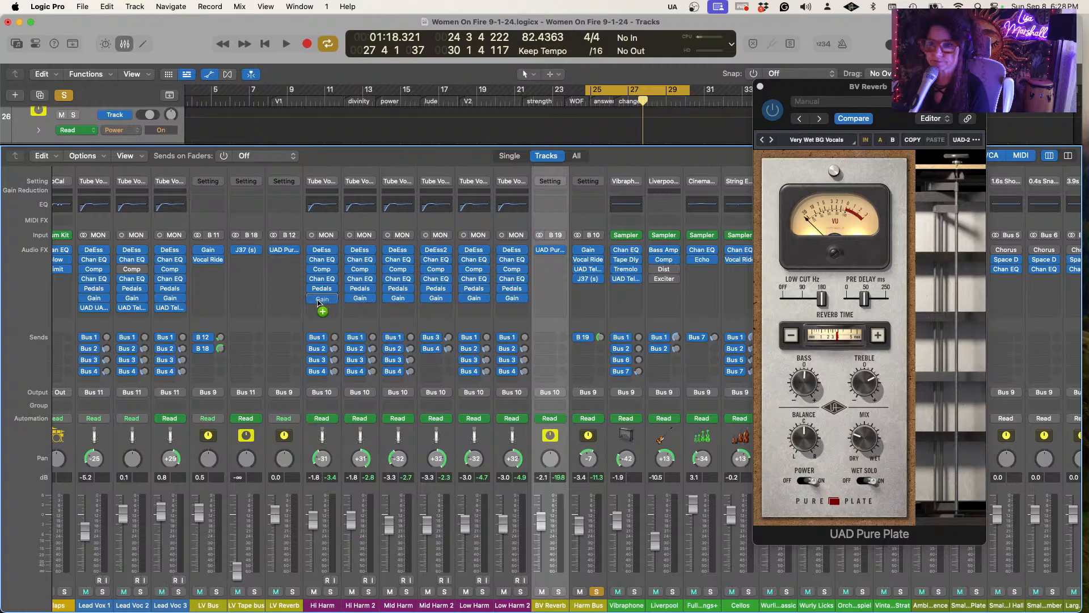
{"action": "key", "text": "space"}
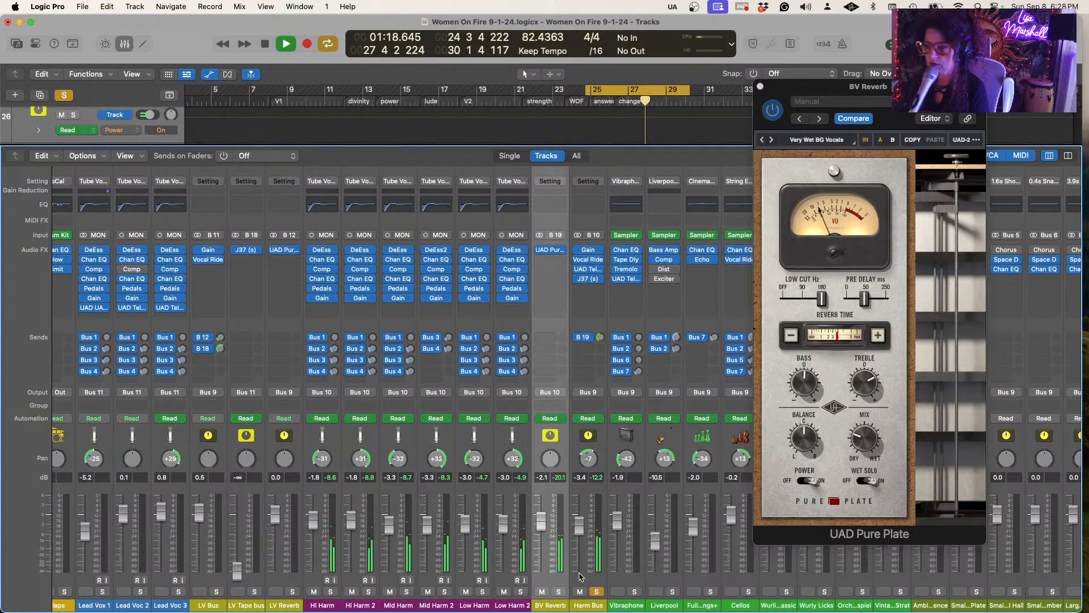
{"action": "left_click", "coordinate": [595, 592]}
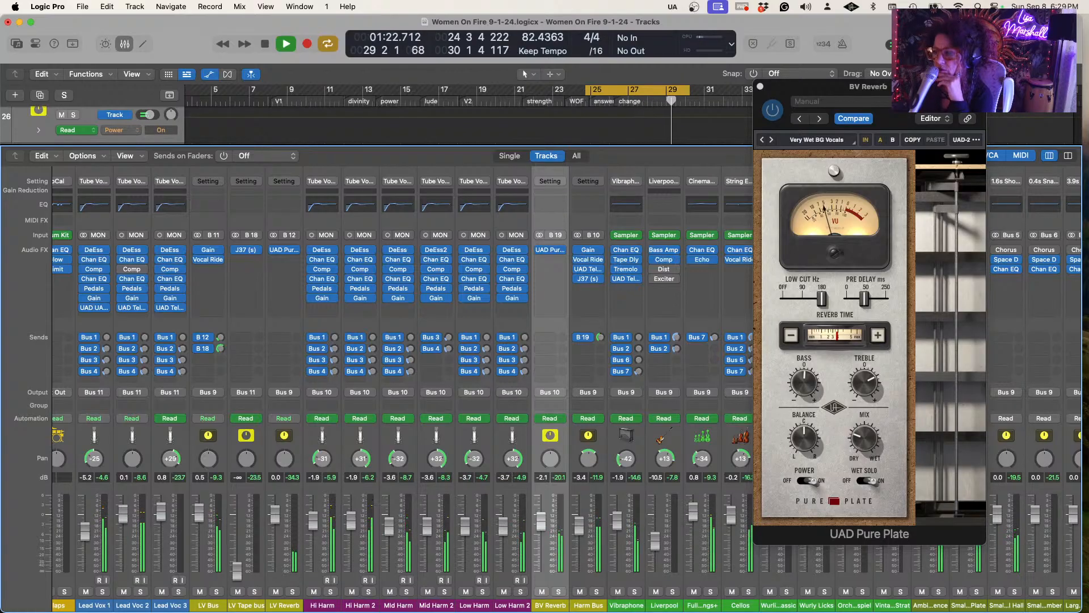
Switch the Harm Bus panner to Balance, select that channel and close the BV Reverb's Pure Plate window
{"action": "right_click", "coordinate": [590, 457]}
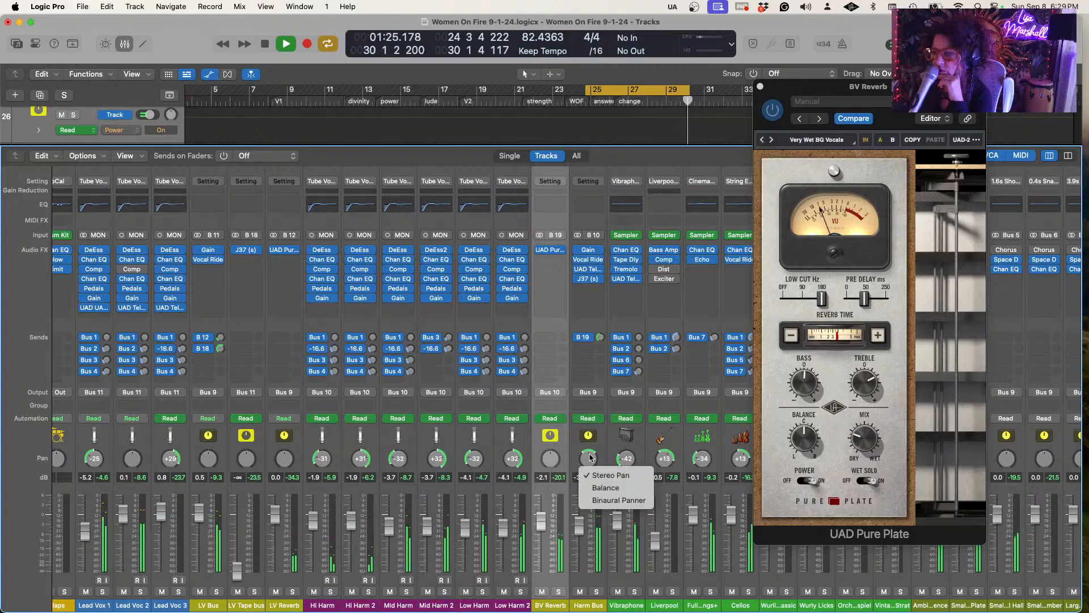
{"action": "left_click", "coordinate": [596, 489]}
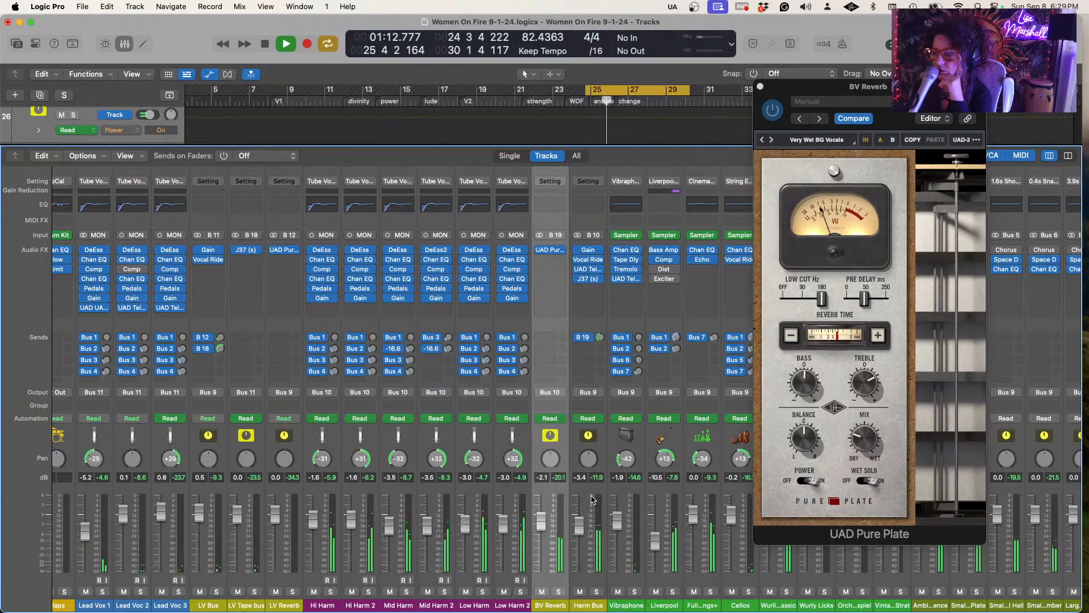
{"action": "left_click", "coordinate": [590, 495]}
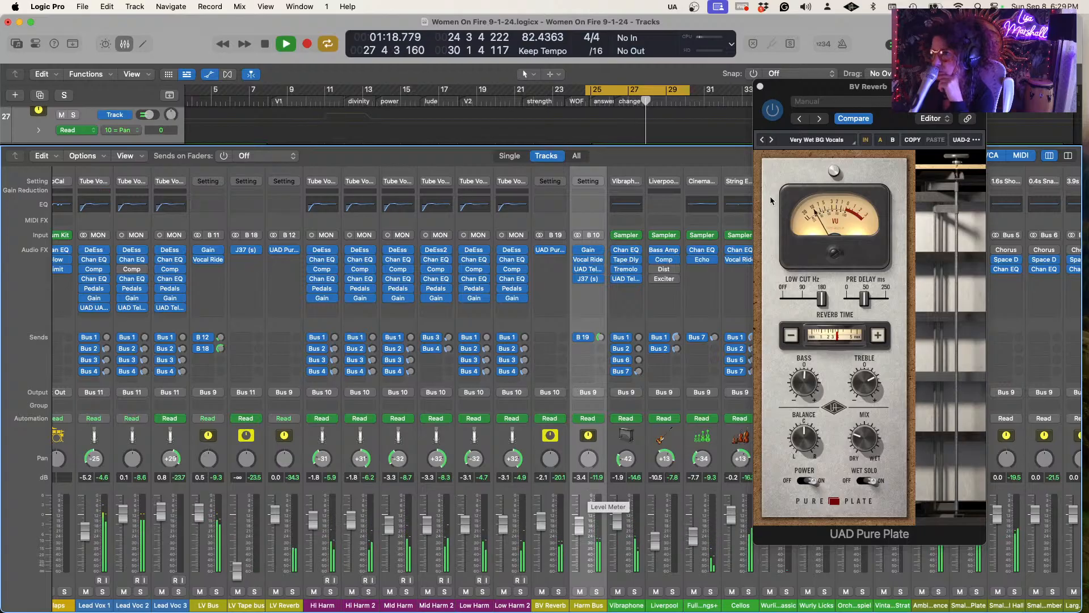
{"action": "left_click", "coordinate": [760, 88]}
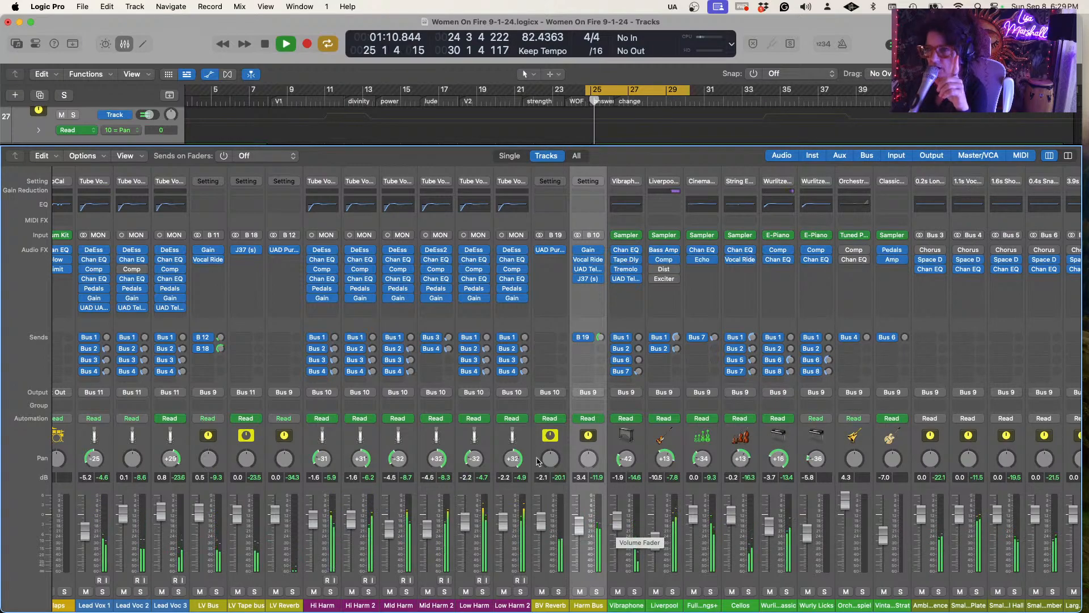
Lower the Low Harm channel's Gain plug-in to about -6.8 dB, listen to the mix and stop playback
{"action": "left_click", "coordinate": [475, 298]}
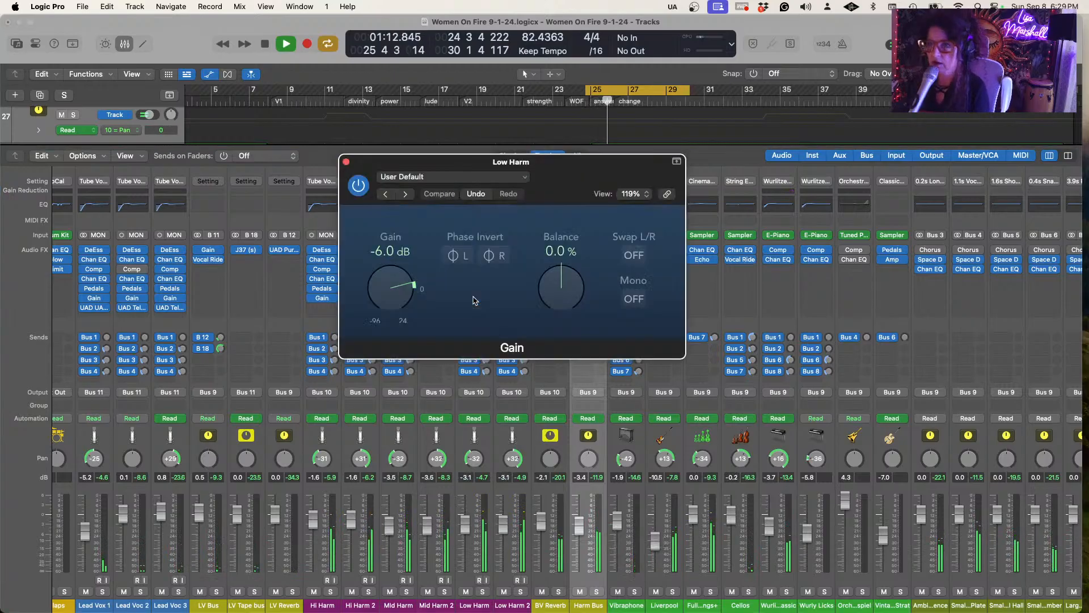
{"action": "left_click_drag", "start_coordinate": [414, 285], "coordinate": [417, 290]}
{"action": "left_click", "coordinate": [346, 161]}
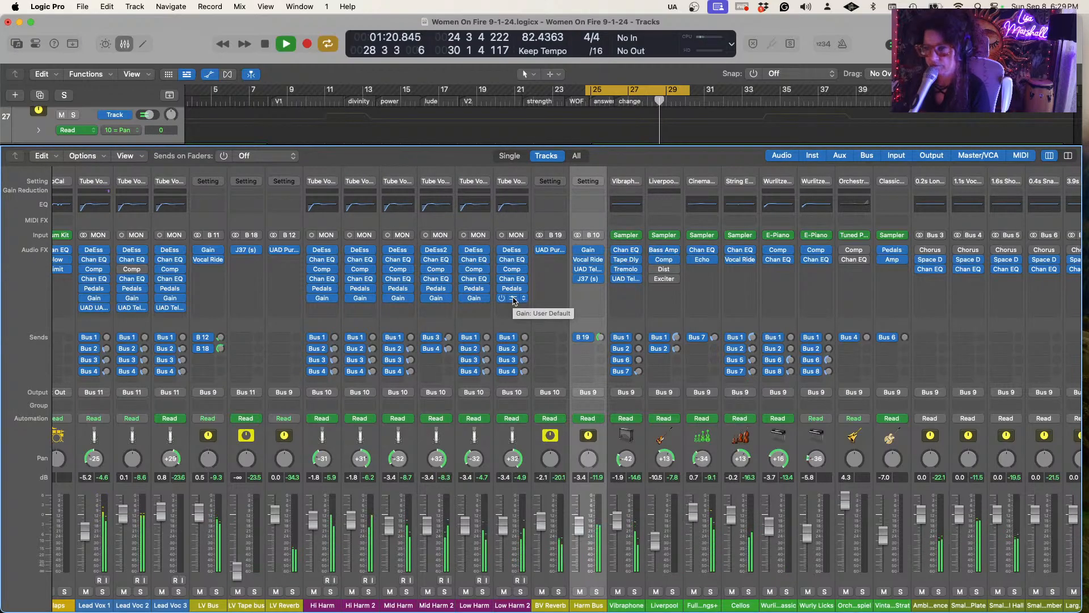
{"action": "key", "text": "space"}
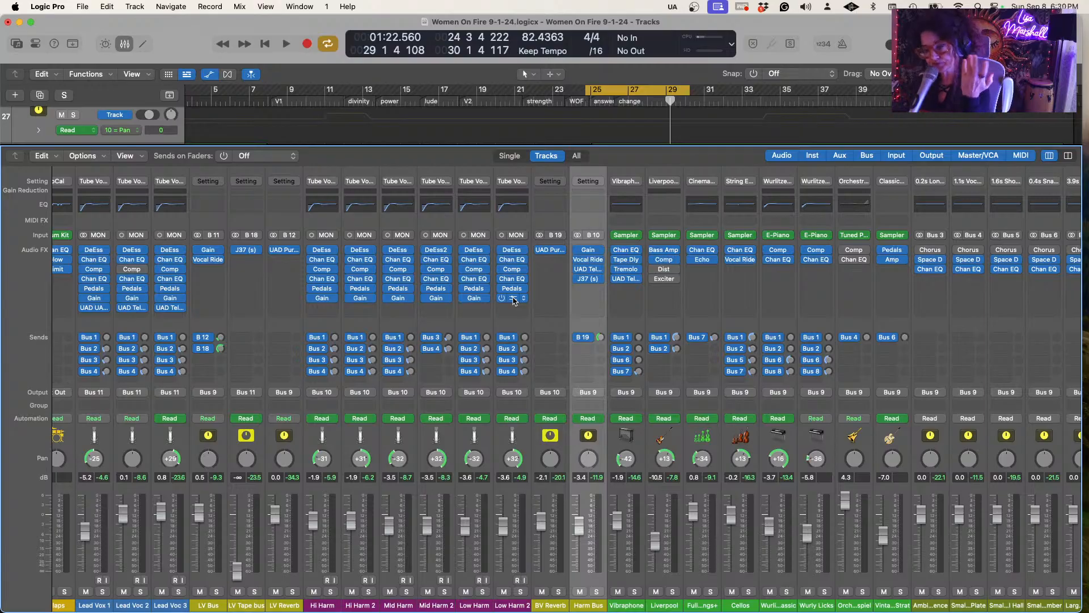
Set the Gain plug-ins to -7.5 dB on Hi Harm 2 and -7.3 dB on Mid Harm 2
{"action": "left_click", "coordinate": [359, 300]}
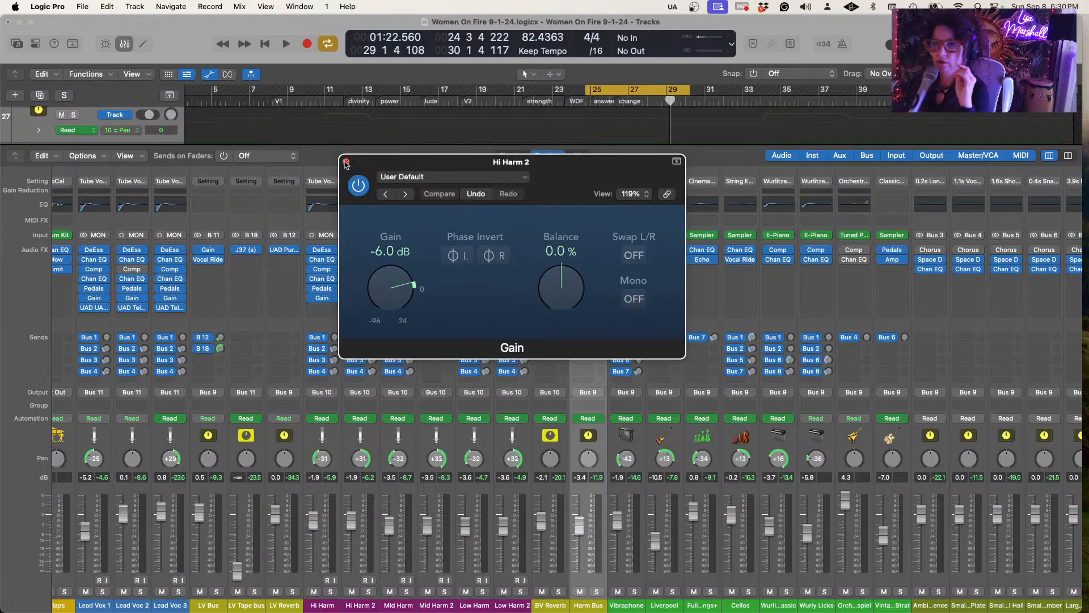
{"action": "scroll", "coordinate": [416, 291], "scroll_direction": "down", "scroll_amount": 3}
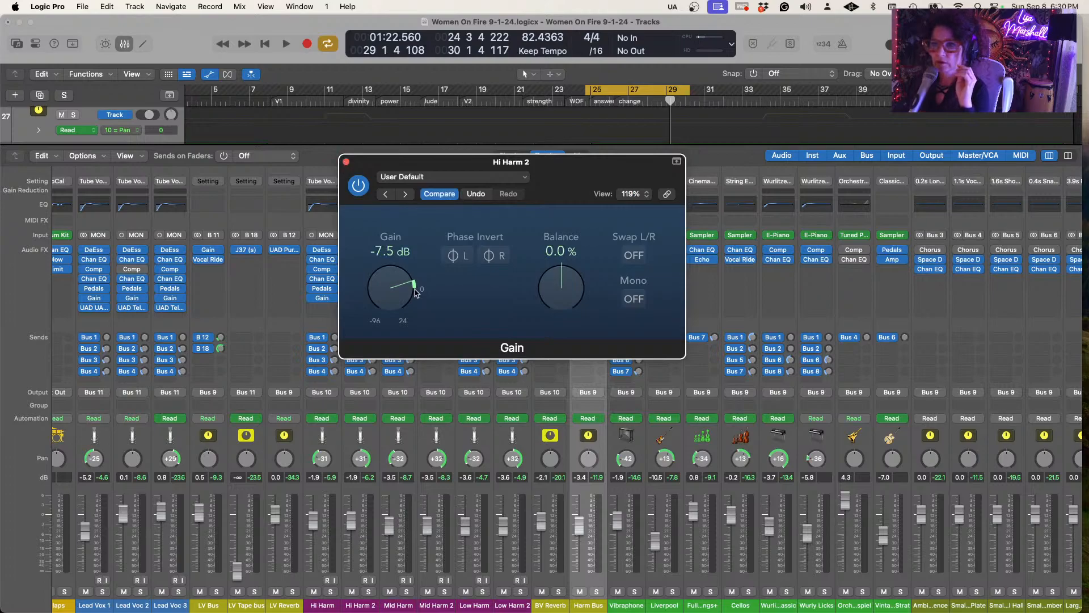
{"action": "left_click", "coordinate": [346, 163]}
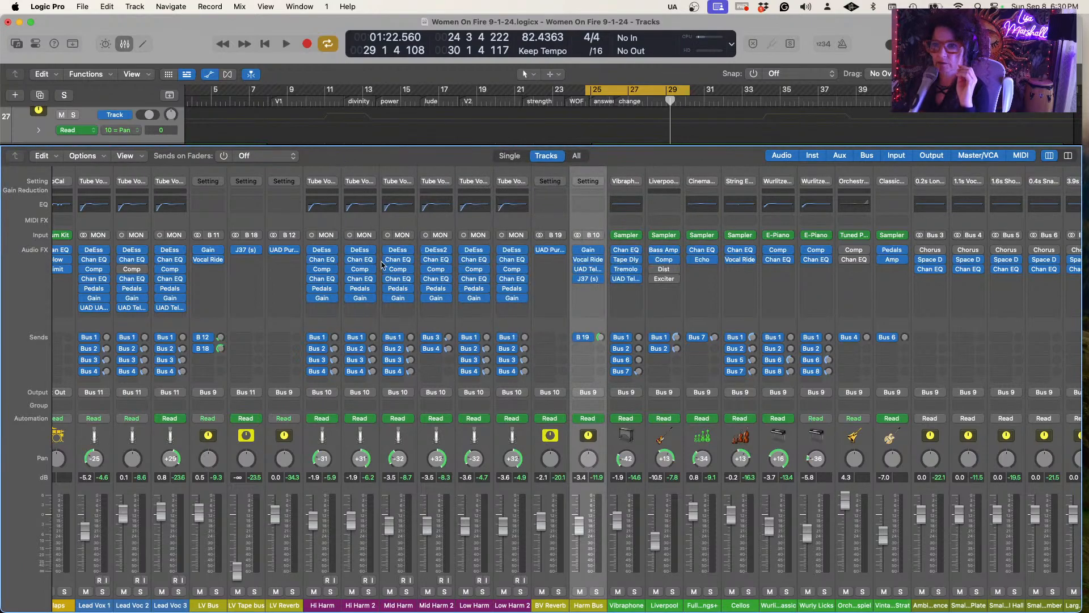
{"action": "left_click", "coordinate": [436, 299]}
{"action": "left_click_drag", "start_coordinate": [414, 285], "coordinate": [414, 287]}
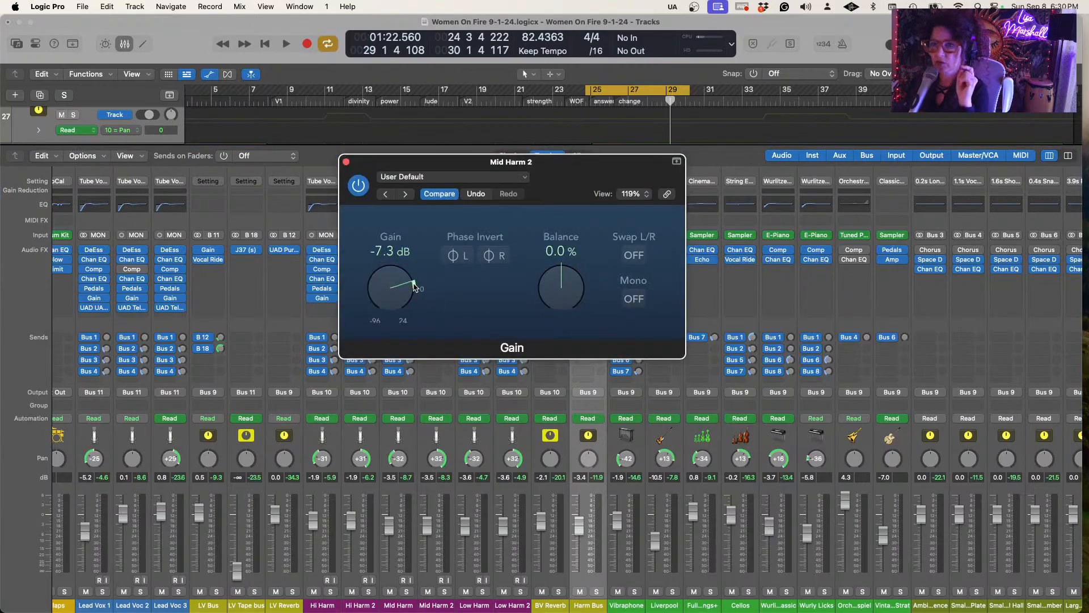
{"action": "left_click", "coordinate": [346, 162]}
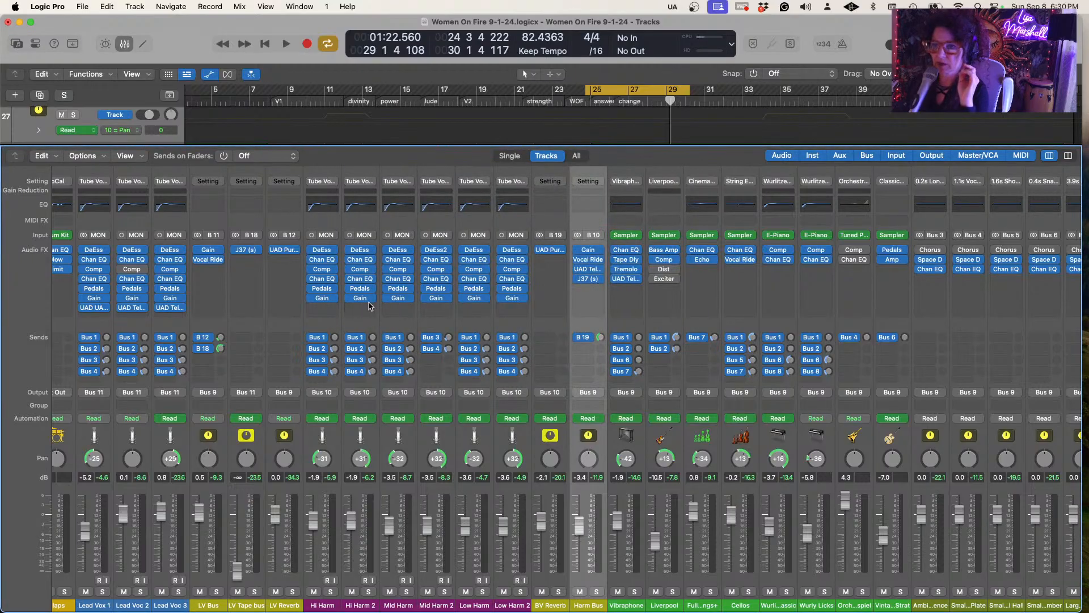
Set the Low Harm 2 Gain plug-in to -7.1 dB and reopen the Gain plug-in on Low Harm
{"action": "left_click", "coordinate": [513, 300]}
{"action": "scroll", "coordinate": [414, 286], "scroll_direction": "down", "scroll_amount": 1}
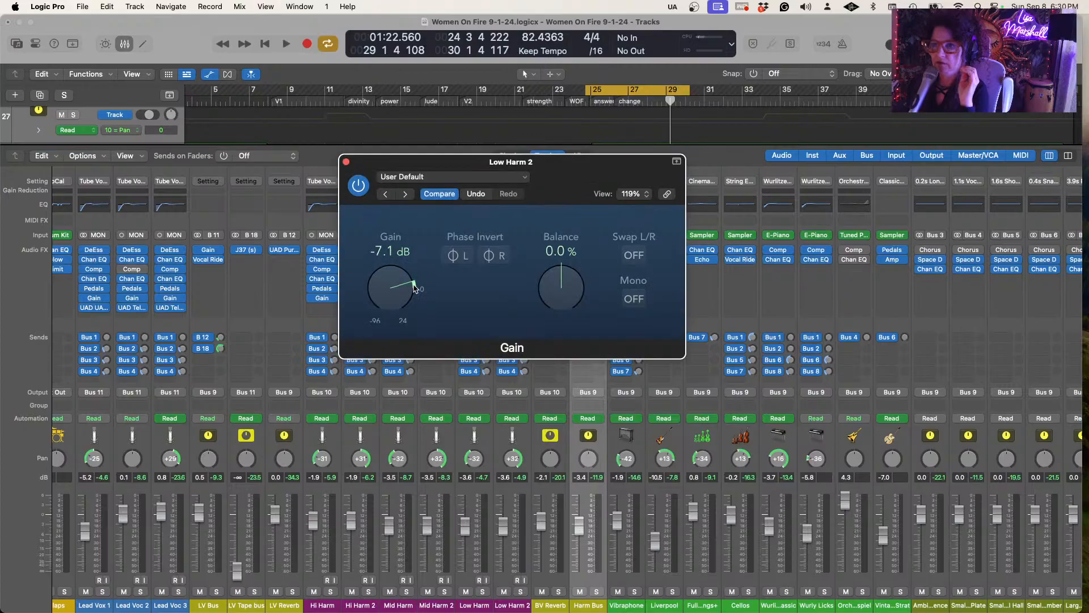
{"action": "left_click", "coordinate": [346, 162]}
{"action": "left_click", "coordinate": [476, 299]}
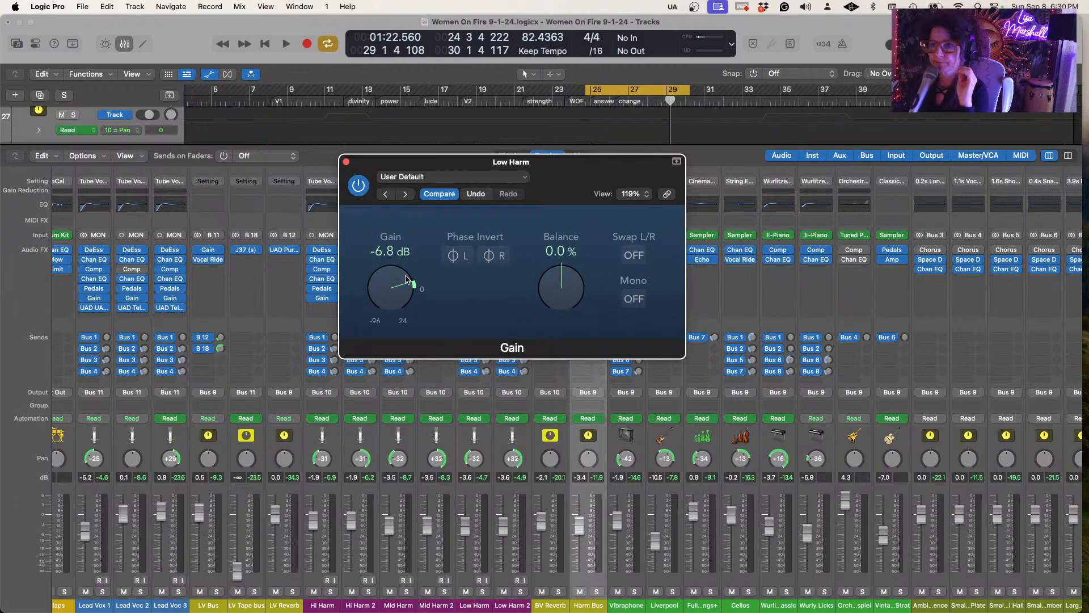
Close the Low Harm Gain plug-in and the mixer, and delete the automation on the Harm Bus track
{"action": "left_click", "coordinate": [346, 162]}
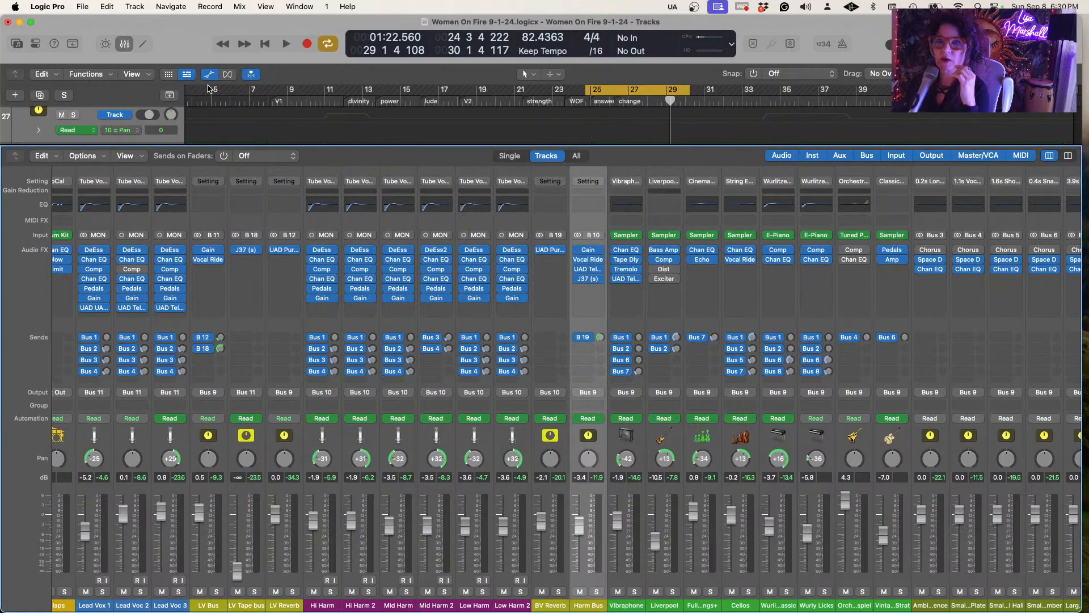
{"action": "left_click", "coordinate": [124, 49]}
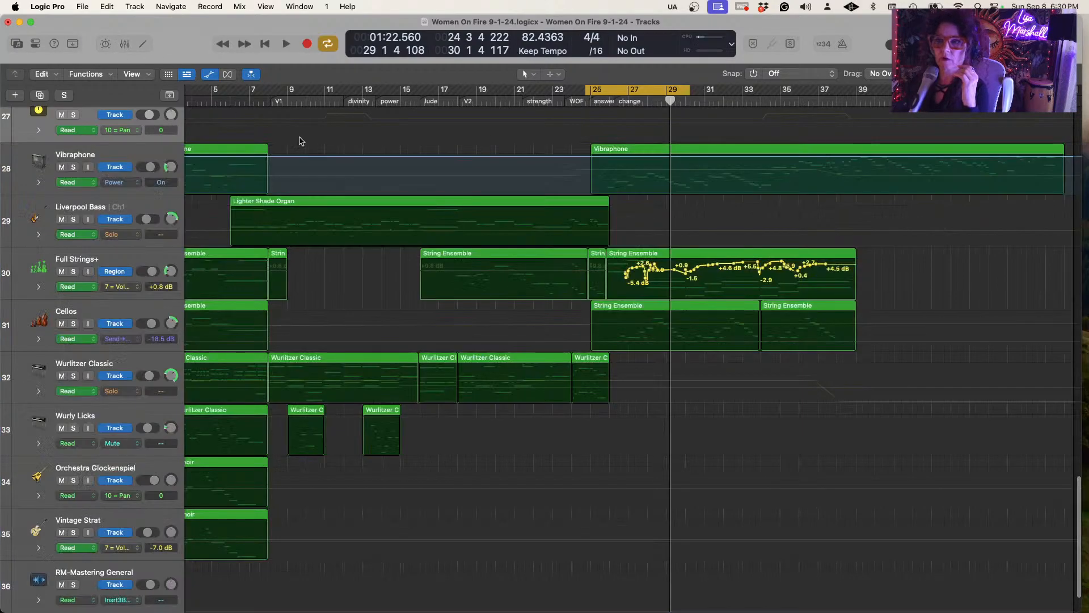
{"action": "scroll", "coordinate": [444, 209], "scroll_direction": "up", "scroll_amount": 5}
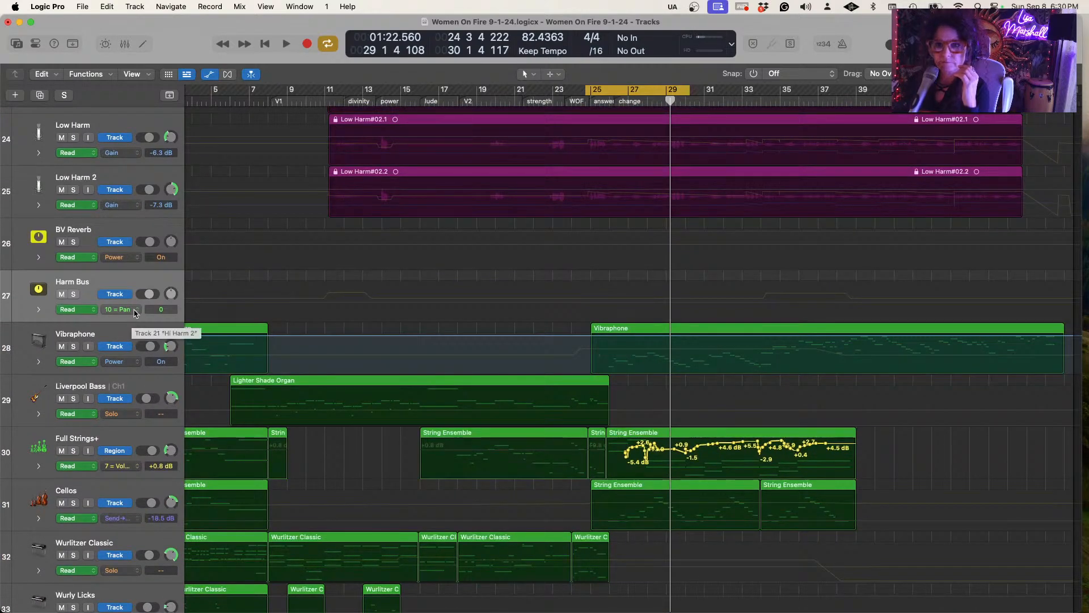
{"action": "left_click", "coordinate": [142, 6]}
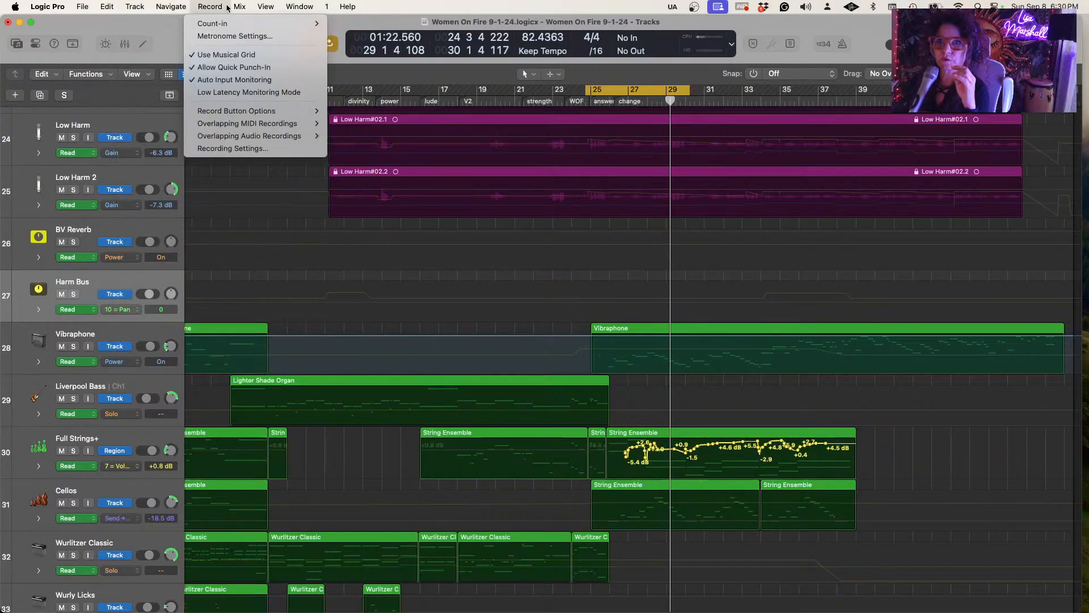
{"action": "mouse_move", "coordinate": [239, 5]}
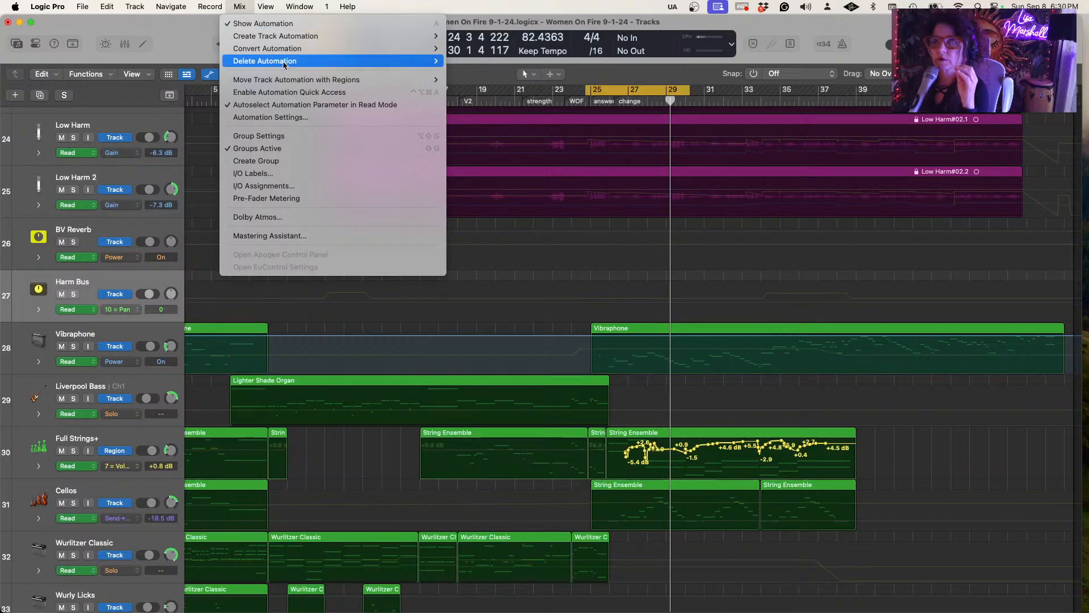
{"action": "mouse_move", "coordinate": [431, 61]}
{"action": "left_click", "coordinate": [510, 74]}
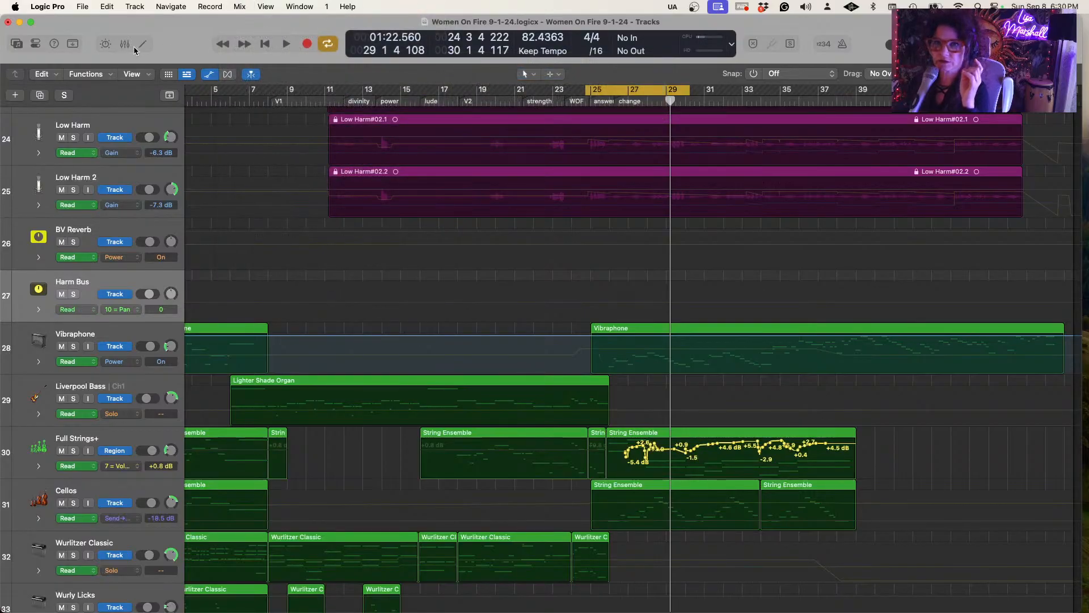
Play the looped section with the mixer open, raise the Harm Bus fader to 1.3 dB and bypass the BV Reverb plug-in
{"action": "left_click", "coordinate": [125, 44]}
{"action": "key", "text": "space"}
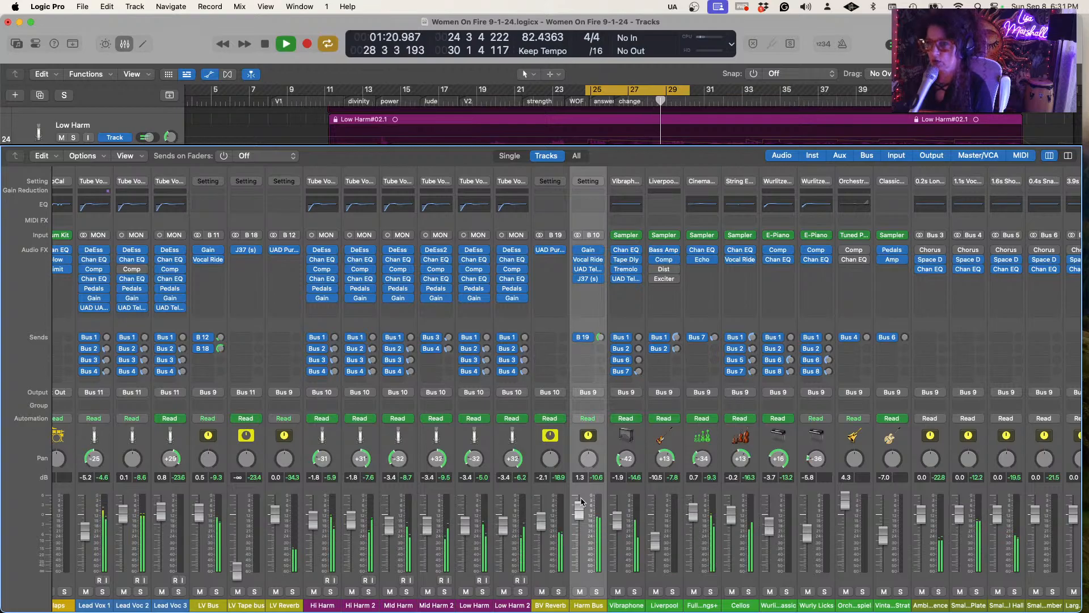
{"action": "left_click", "coordinate": [590, 280]}
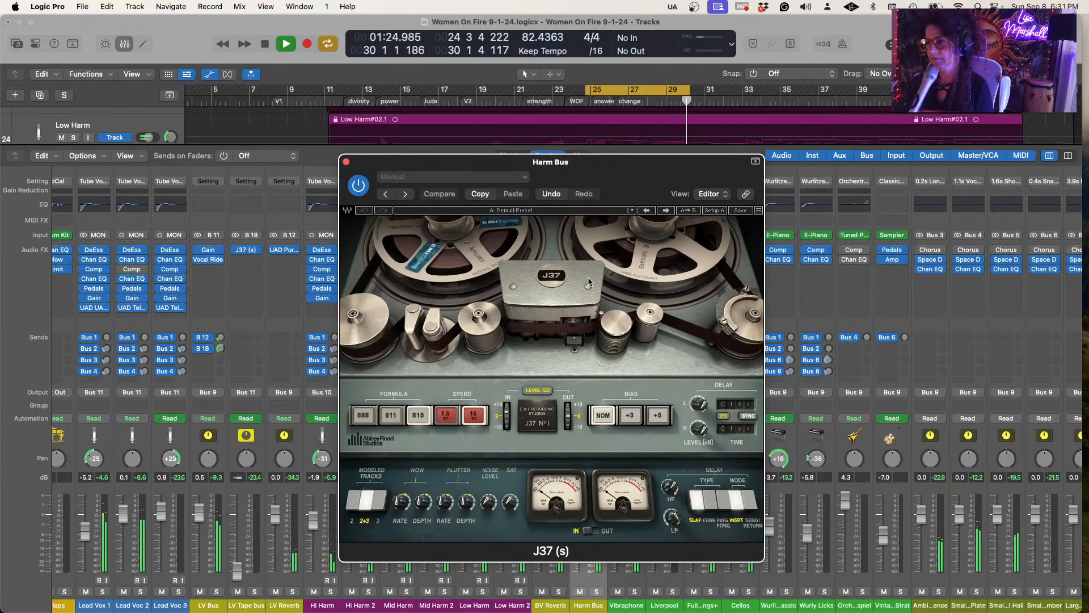
{"action": "key", "text": "super+w"}
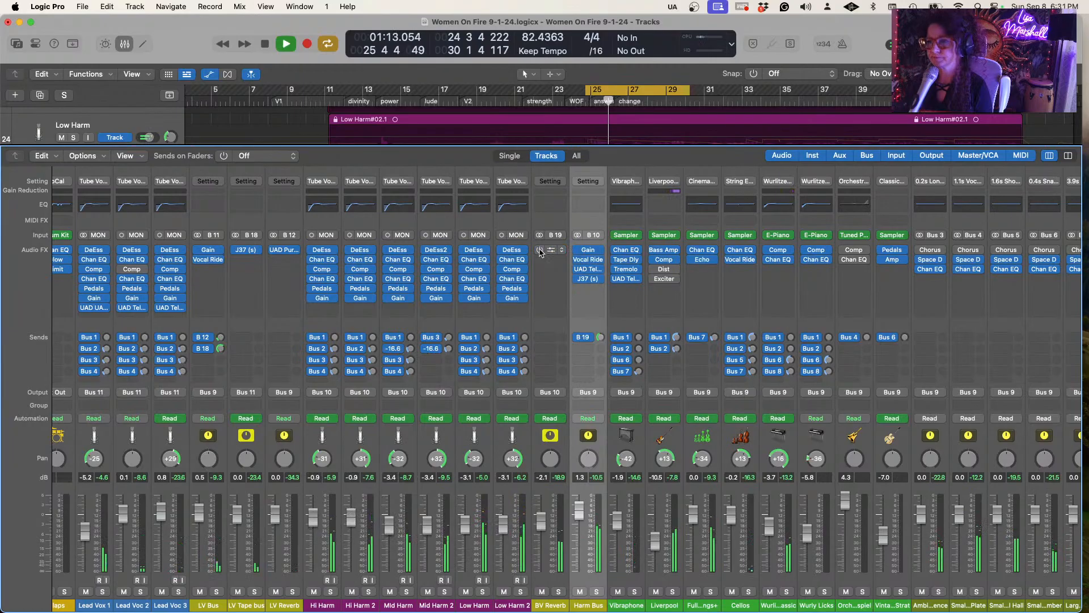
Sync the delay time of the Harm Bus J37 tape plug-in to 1/16 and move its window clear of the Harm Bus channel
{"action": "left_click", "coordinate": [589, 280]}
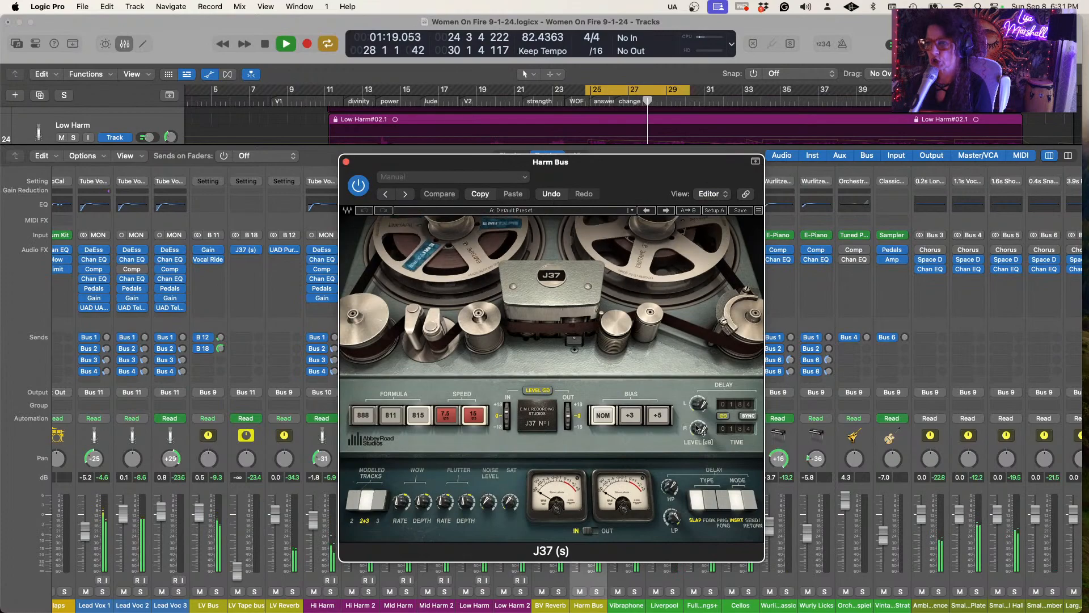
{"action": "left_click", "coordinate": [749, 417]}
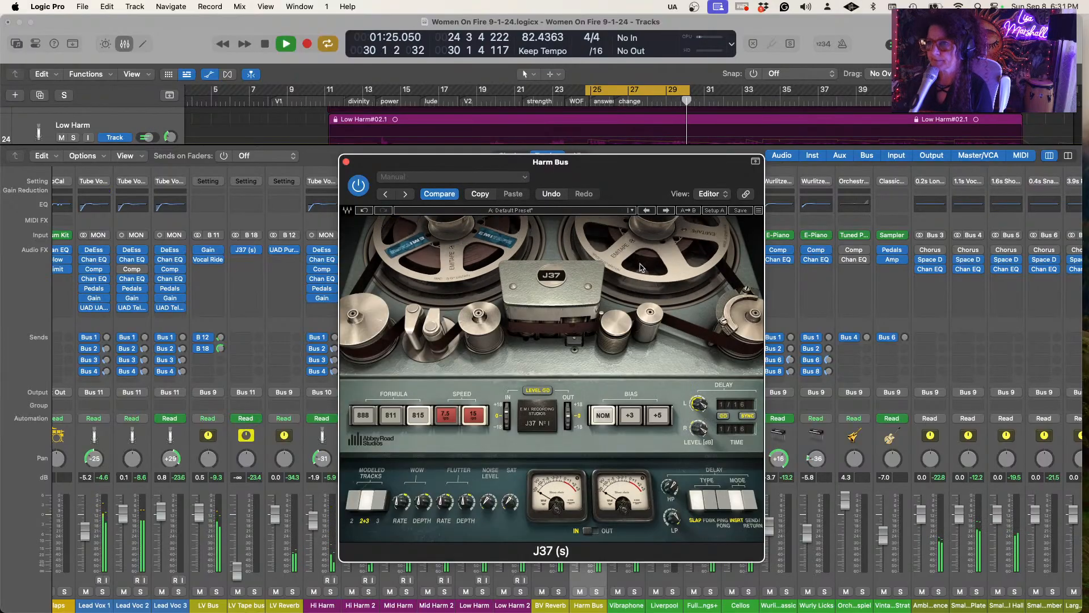
{"action": "left_click_drag", "start_coordinate": [627, 164], "coordinate": [432, 50]}
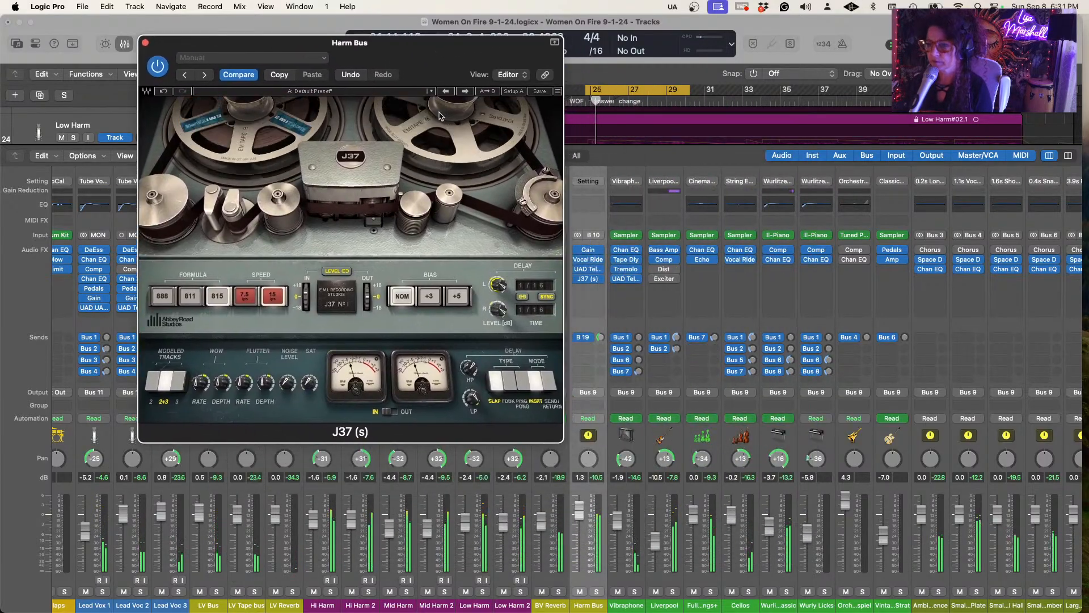
Solo the Harm Bus and switch off its Bus 19 send to the BV Reverb
{"action": "left_click", "coordinate": [596, 592]}
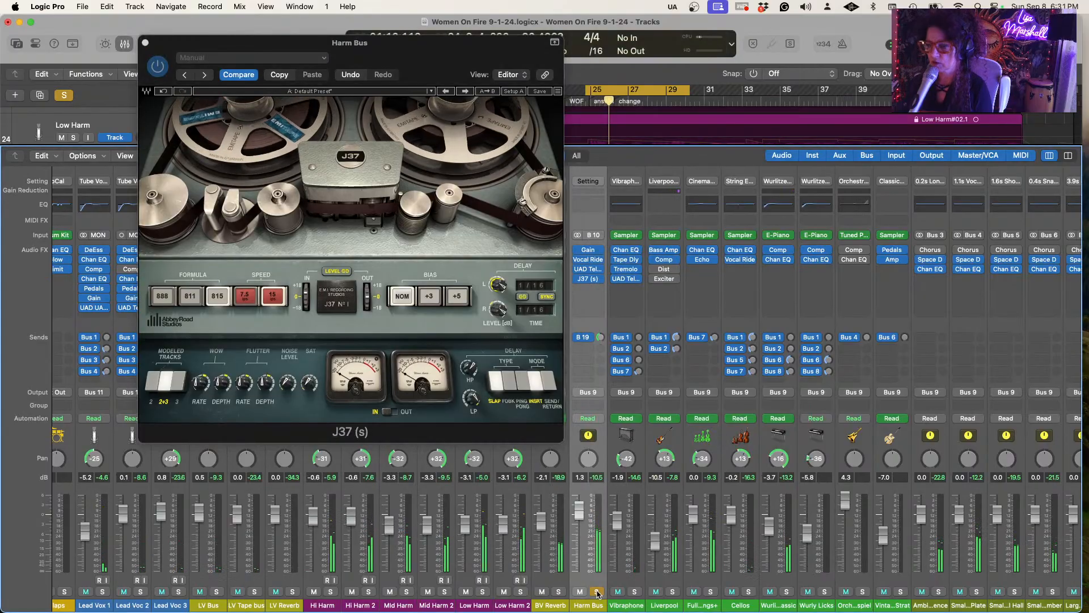
{"action": "left_click_drag", "start_coordinate": [483, 42], "coordinate": [1018, 40]}
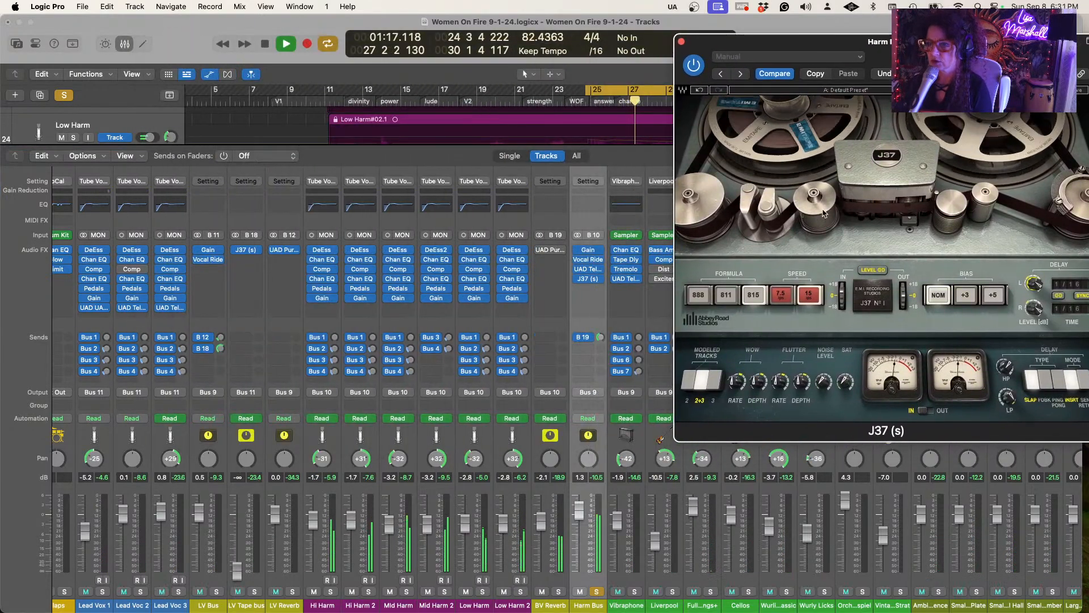
{"action": "left_click", "coordinate": [578, 338]}
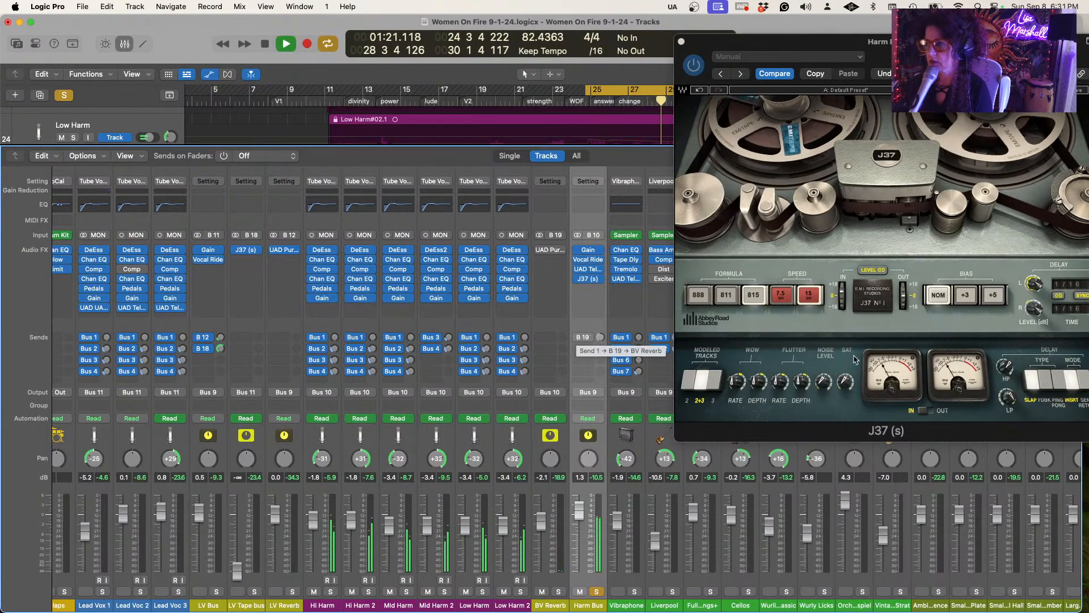
Adjust the left delay level of the Harm Bus J37, close the plug-in and unsolo the Harm Bus
{"action": "left_click_drag", "start_coordinate": [987, 42], "coordinate": [922, 35]}
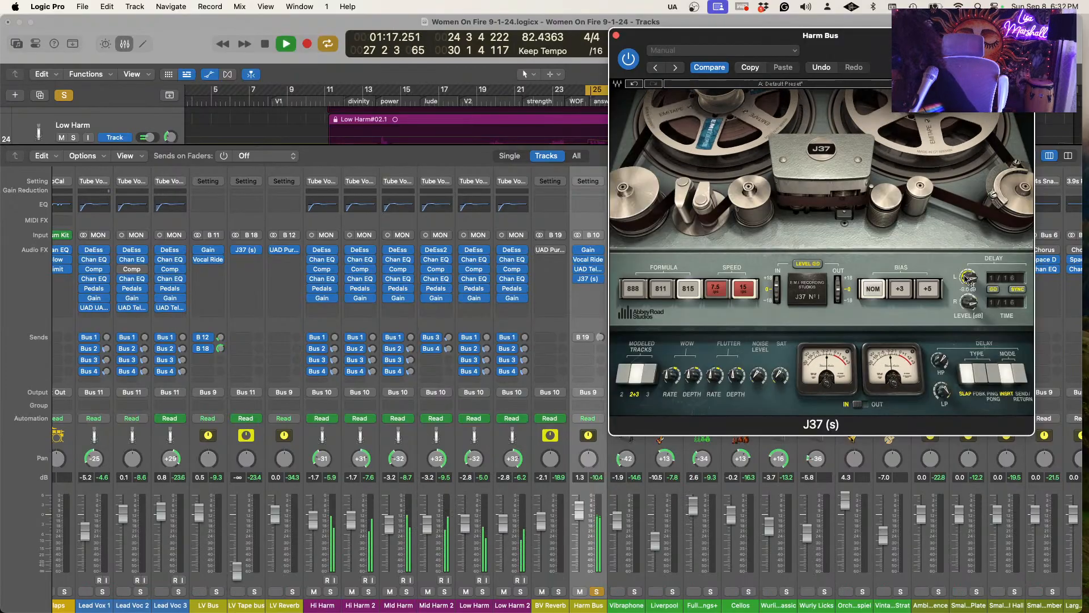
{"action": "left_click_drag", "start_coordinate": [966, 278], "coordinate": [966, 328]}
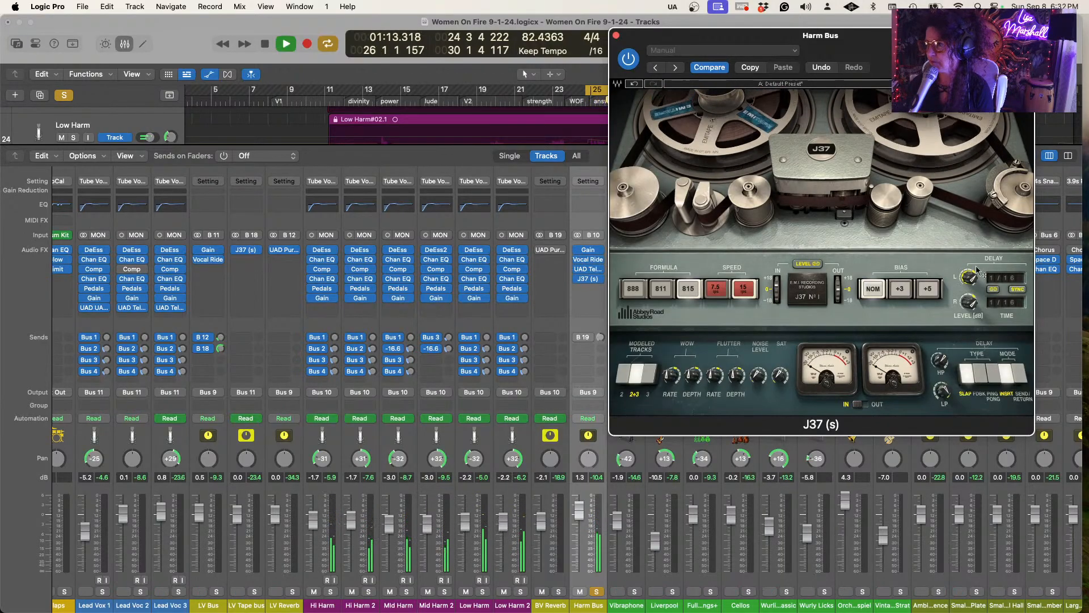
{"action": "left_click", "coordinate": [617, 37]}
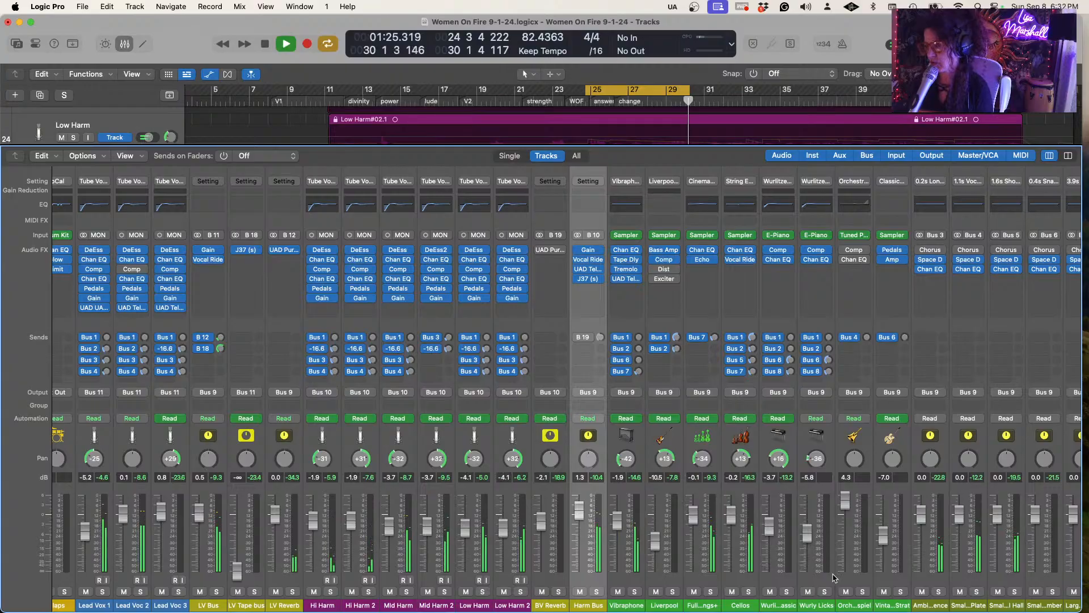
Lower the Full Strings+ region volume automation in bar 27 to about -0.6 dB early on and about +1.0 to 0.0 dB in the second half
{"action": "scroll", "coordinate": [833, 578], "scroll_direction": "right", "scroll_amount": 3}
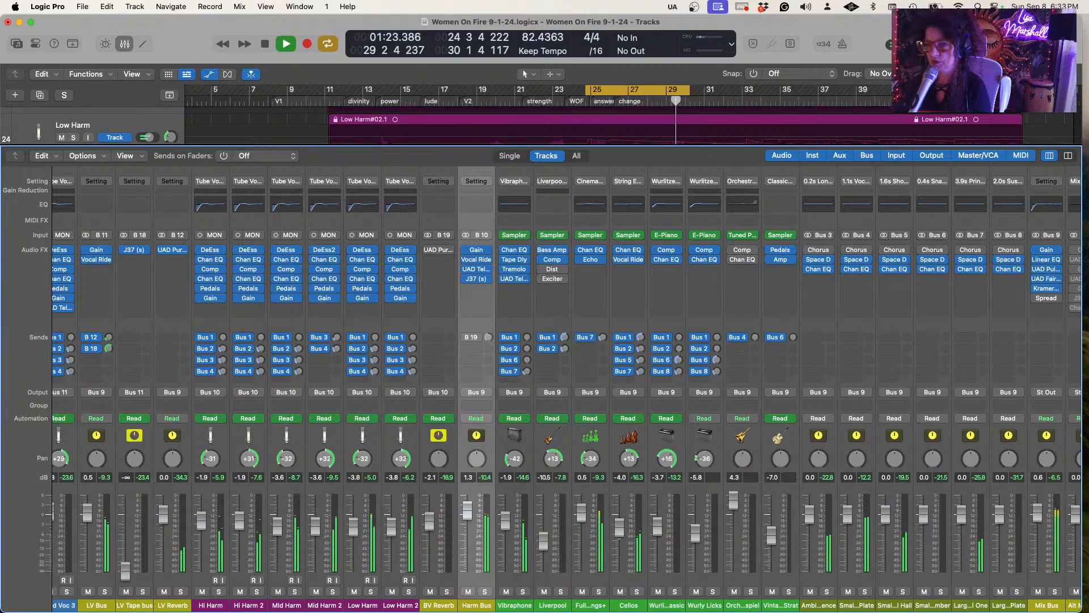
{"action": "left_click", "coordinate": [591, 490]}
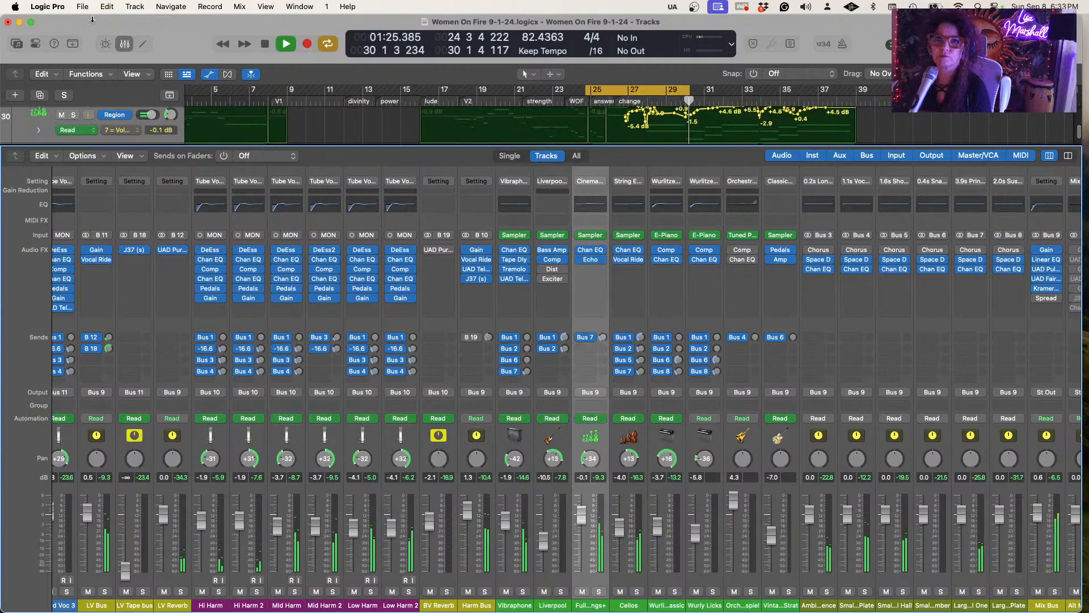
{"action": "left_click", "coordinate": [124, 45]}
{"action": "scroll", "coordinate": [563, 265], "scroll_direction": "up", "scroll_amount": 4}
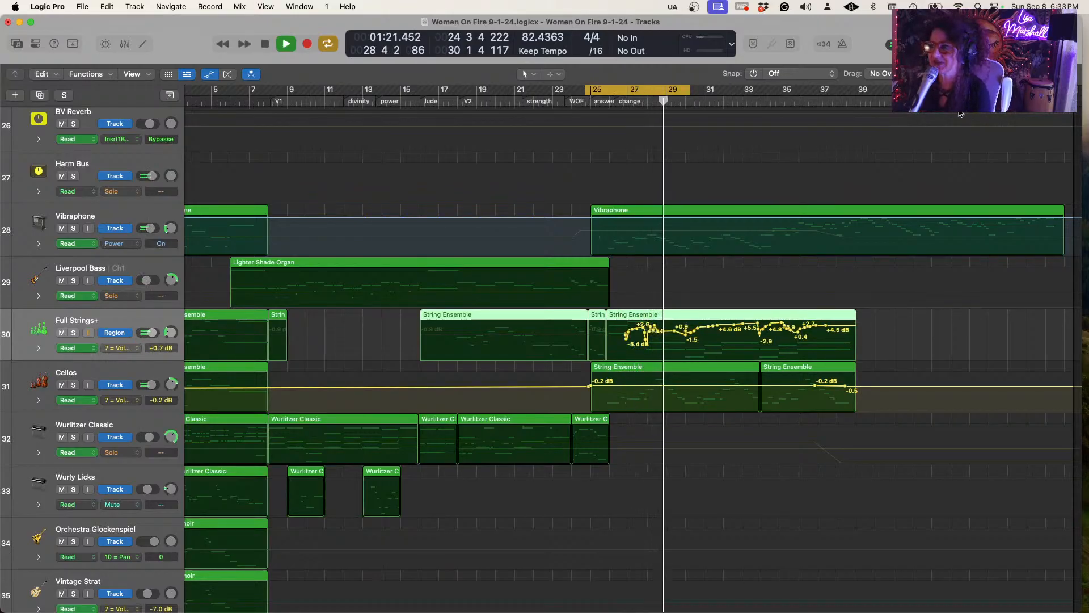
{"action": "scroll", "coordinate": [637, 333], "scroll_direction": "up", "scroll_amount": 10}
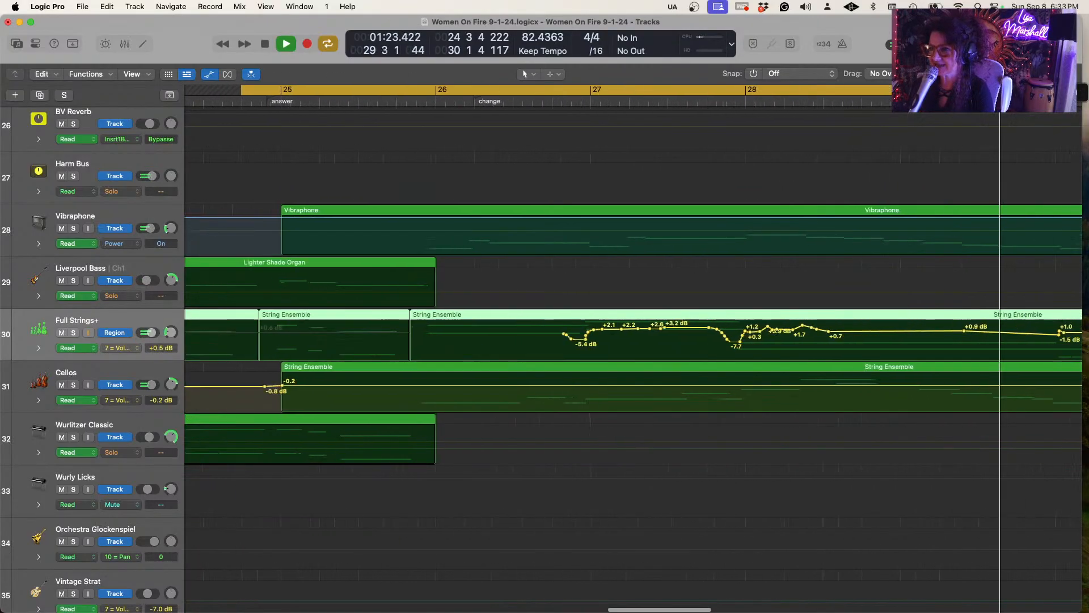
{"action": "scroll", "coordinate": [915, 333], "scroll_direction": "right", "scroll_amount": 5}
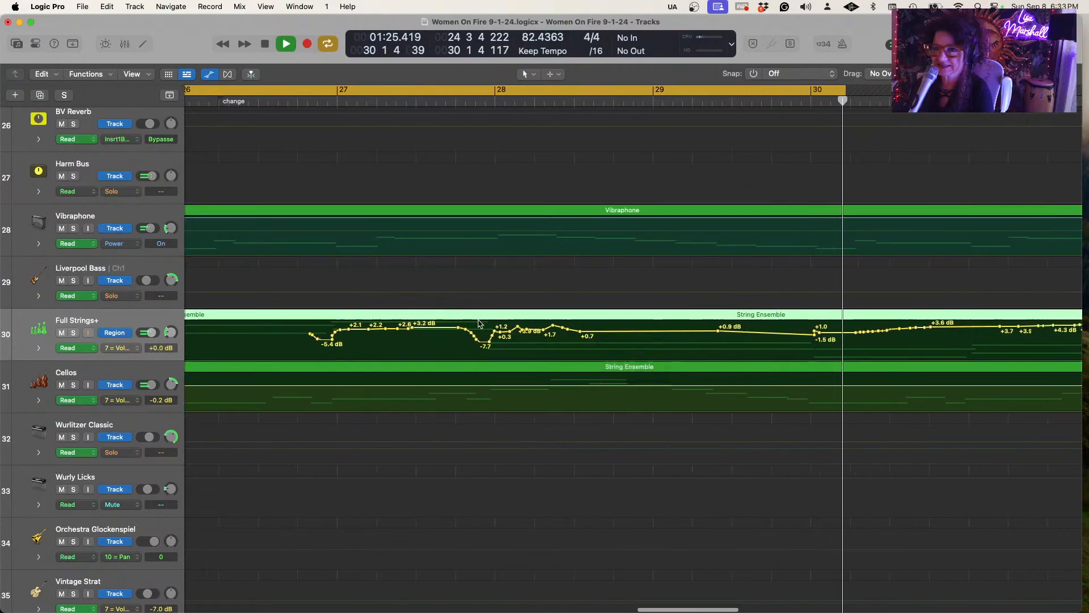
{"action": "left_click", "coordinate": [358, 330]}
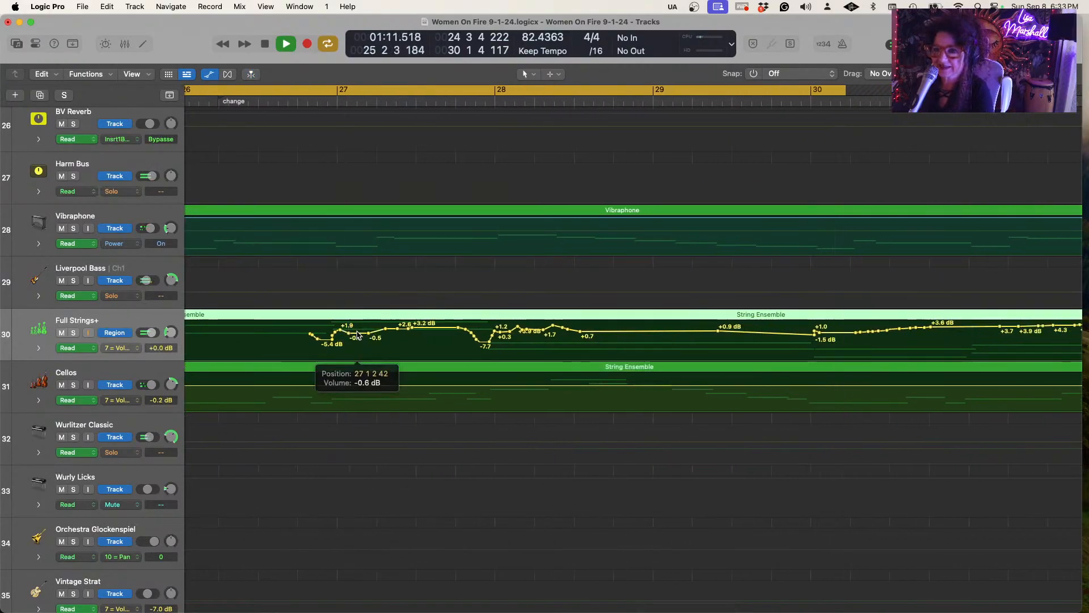
{"action": "left_click_drag", "start_coordinate": [405, 329], "coordinate": [439, 334]}
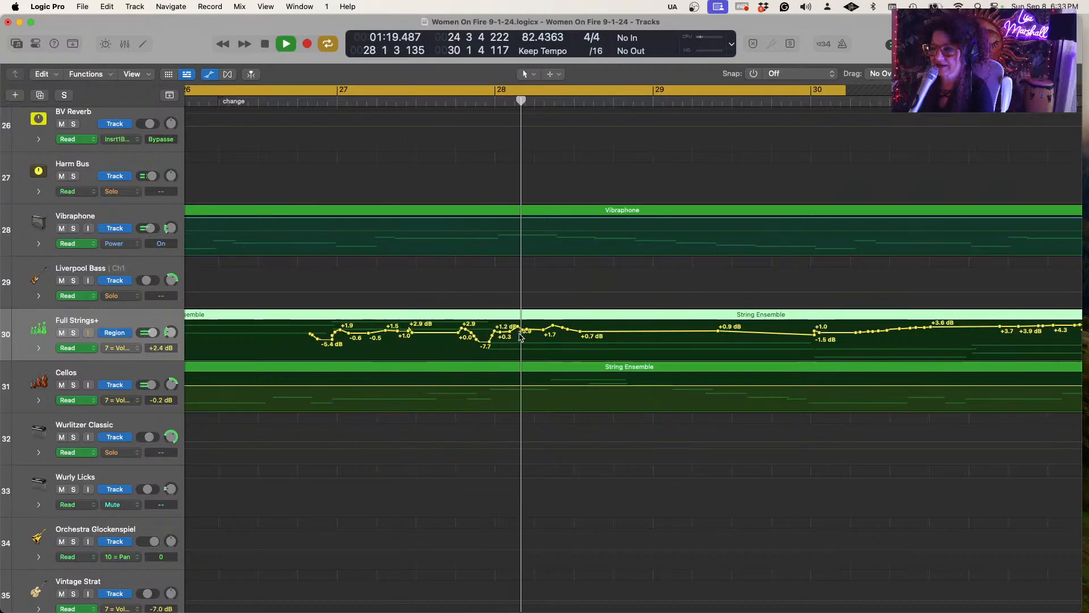
Flatten the Full Strings+ volume peak after bar 28 and lower the stretch into bar 29 to about -4 dB
{"action": "left_click", "coordinate": [552, 326]}
{"action": "left_click_drag", "start_coordinate": [552, 326], "coordinate": [553, 330]}
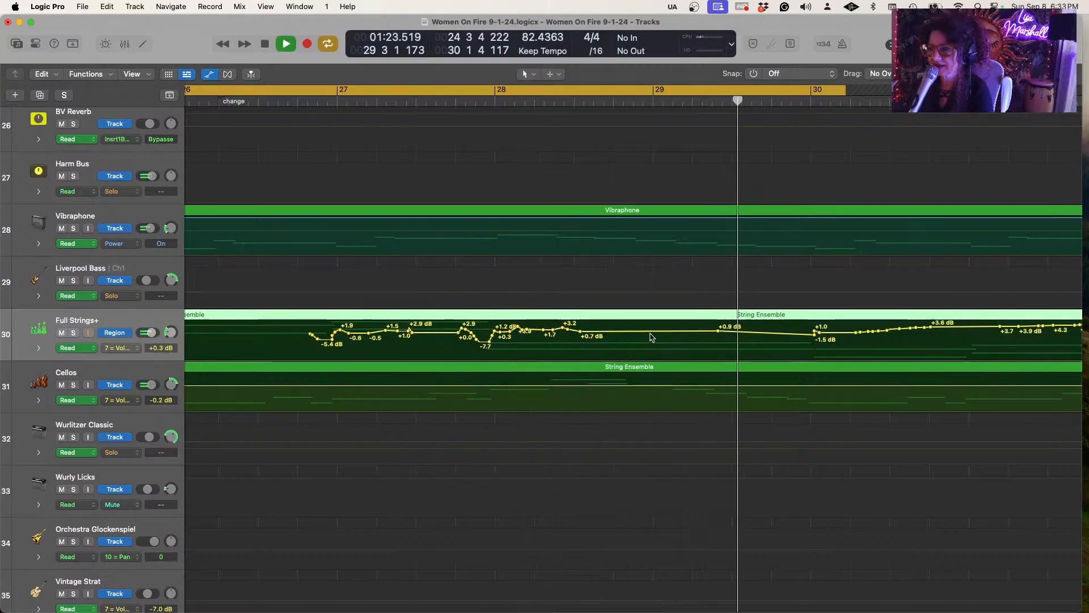
{"action": "left_click_drag", "start_coordinate": [651, 333], "coordinate": [651, 342]}
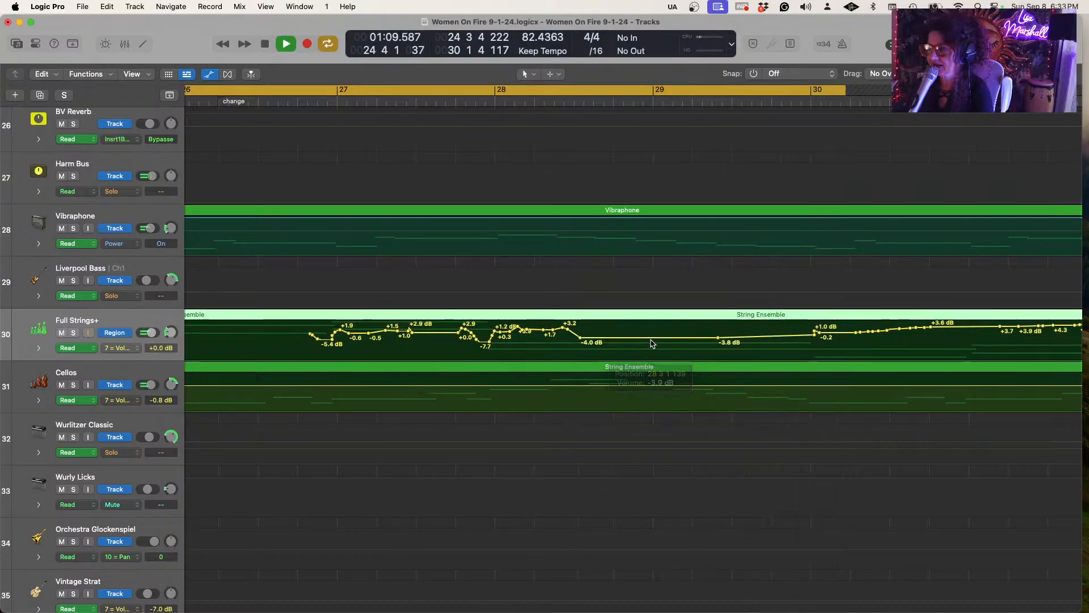
Lower the Full Strings+ volume automation from late bar 30 into early bar 31 to about +0.3 to +0.4 dB
{"action": "scroll", "coordinate": [792, 353], "scroll_direction": "right", "scroll_amount": 5}
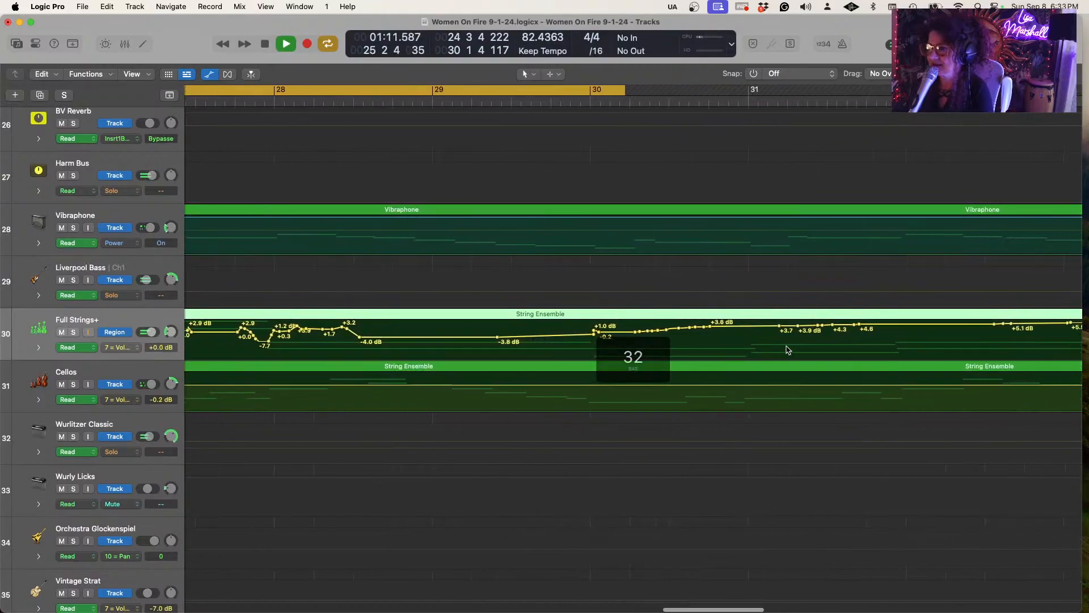
{"action": "left_click_drag", "start_coordinate": [759, 333], "coordinate": [760, 339]}
{"action": "left_click_drag", "start_coordinate": [690, 329], "coordinate": [690, 332]}
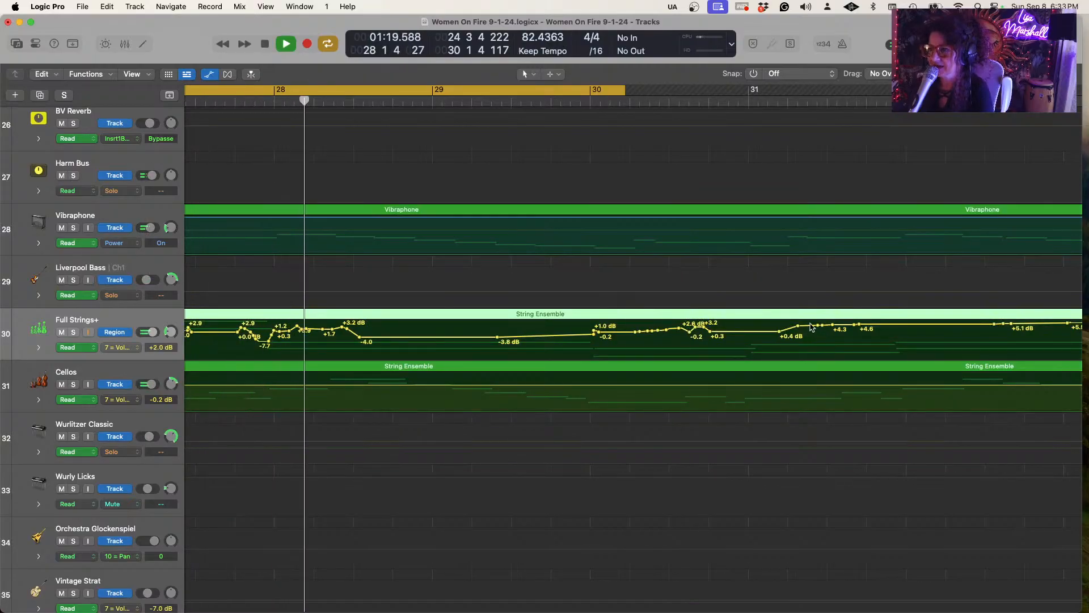
{"action": "left_click_drag", "start_coordinate": [810, 329], "coordinate": [812, 335]}
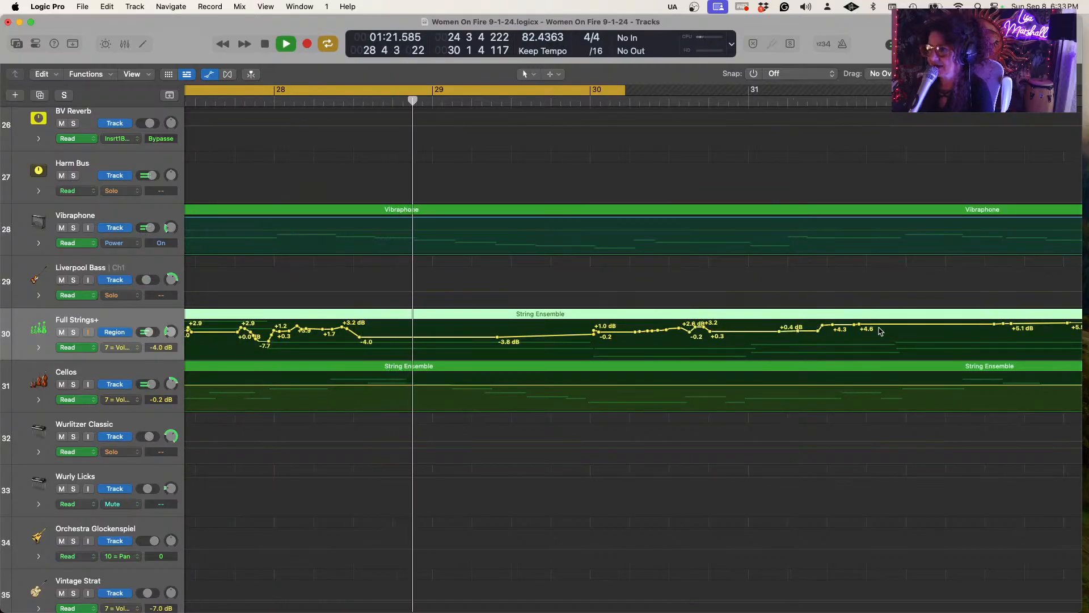
{"action": "left_click_drag", "start_coordinate": [886, 327], "coordinate": [822, 328]}
Turn on Mono in the Mix Bus Gain plug-in and close its window while the mix plays
{"action": "scroll", "coordinate": [987, 337], "scroll_direction": "left", "scroll_amount": 10}
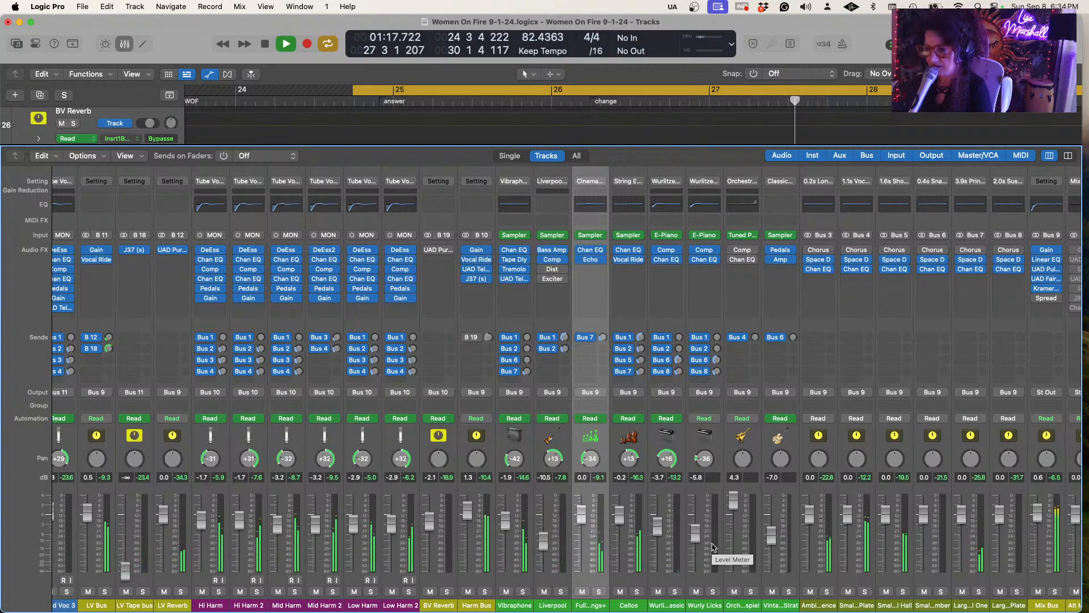
{"action": "scroll", "coordinate": [713, 547], "scroll_direction": "left", "scroll_amount": 5}
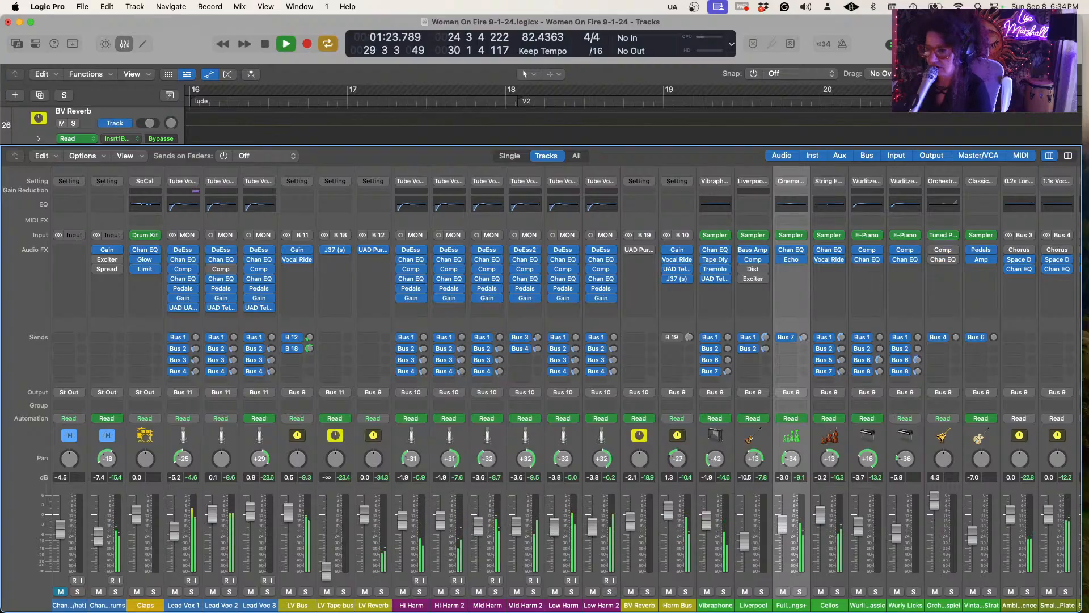
{"action": "scroll", "coordinate": [770, 523], "scroll_direction": "right", "scroll_amount": 1}
{"action": "scroll", "coordinate": [770, 522], "scroll_direction": "right", "scroll_amount": 10}
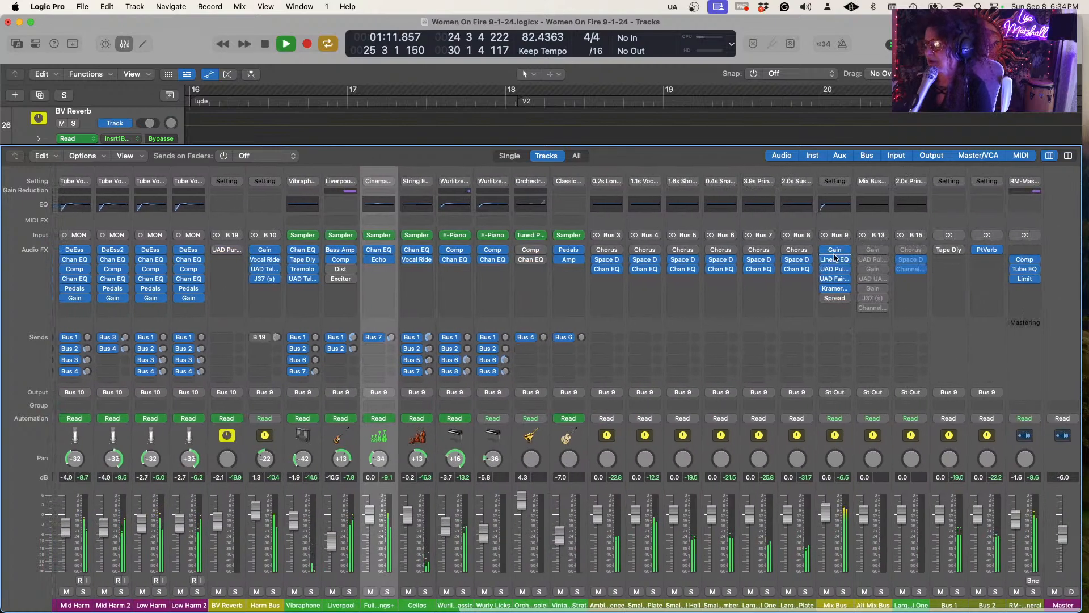
{"action": "left_click", "coordinate": [838, 252]}
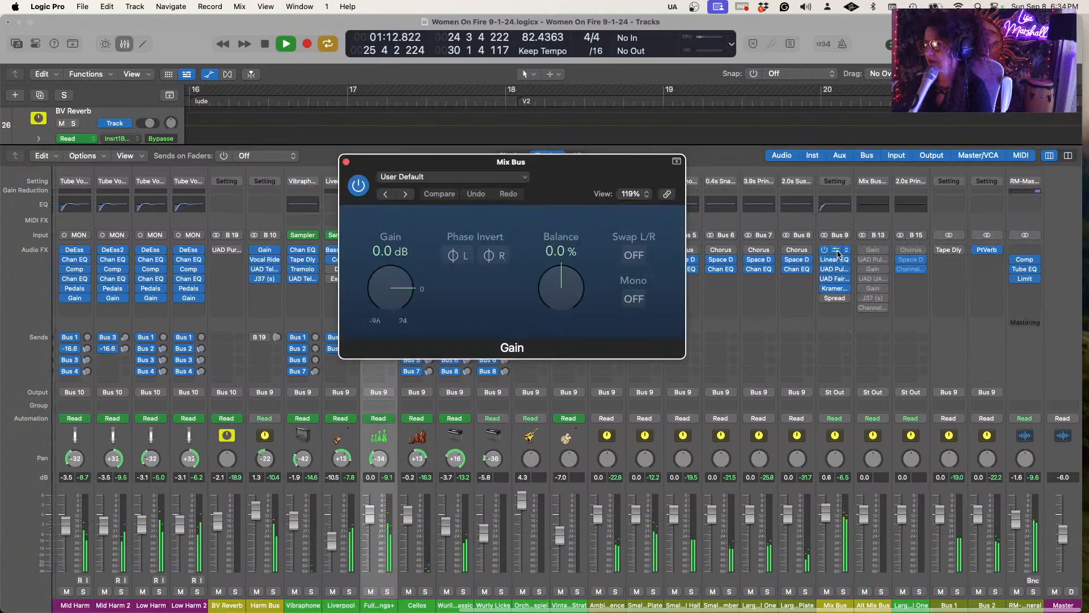
{"action": "left_click", "coordinate": [632, 301]}
{"action": "left_click", "coordinate": [346, 162]}
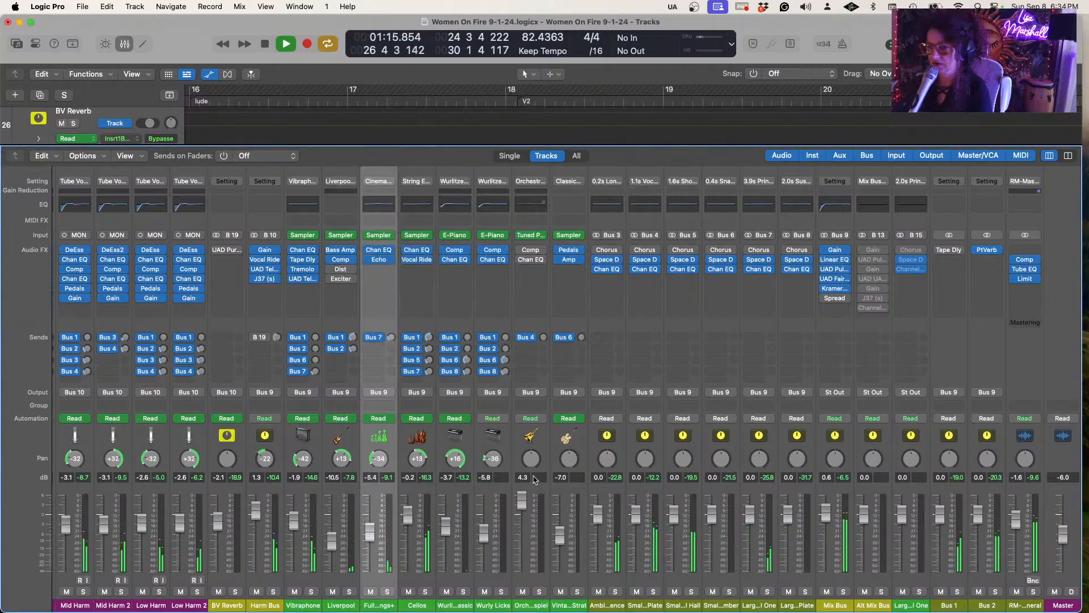
Lower the Clav...reak channel to -10.8 dB and raise the Change Drums channel to -7.4 dB while the mix plays
{"action": "scroll", "coordinate": [495, 536], "scroll_direction": "left", "scroll_amount": 15}
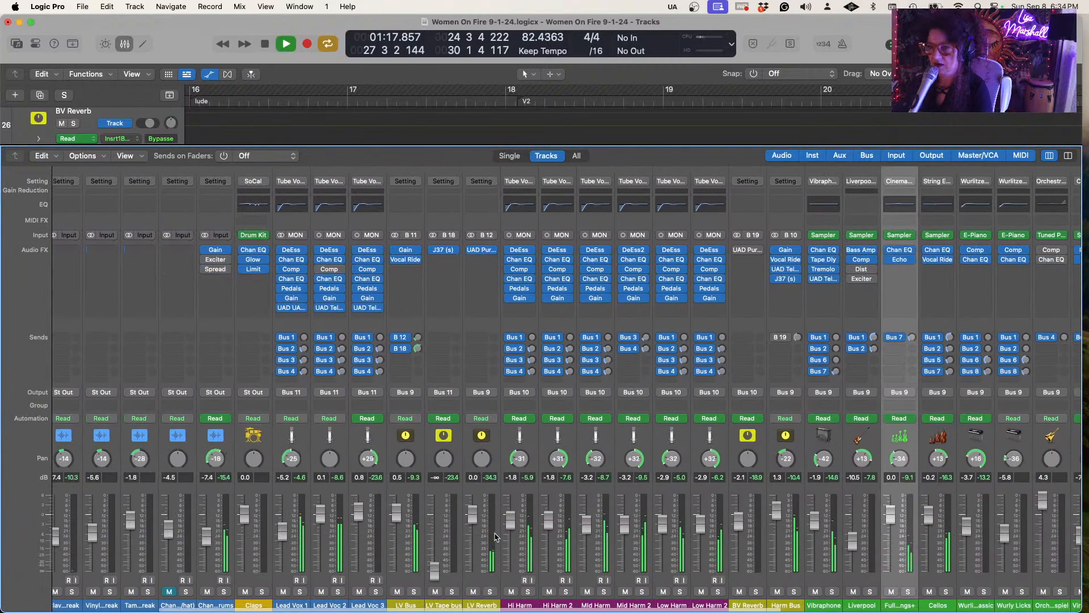
{"action": "scroll", "coordinate": [496, 536], "scroll_direction": "left", "scroll_amount": 2}
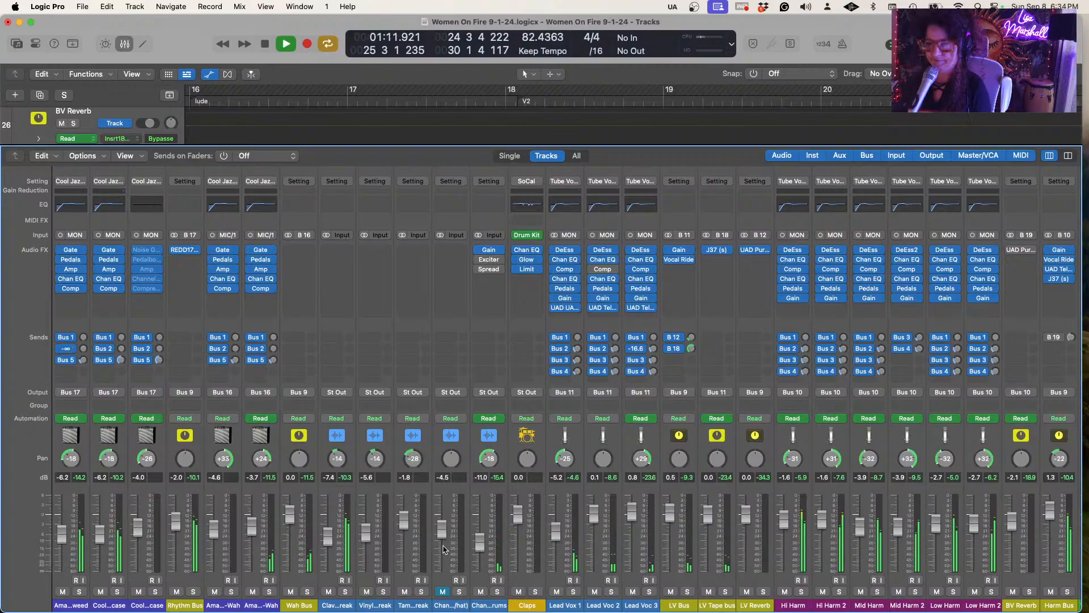
{"action": "left_click_drag", "start_coordinate": [330, 534], "coordinate": [328, 544]}
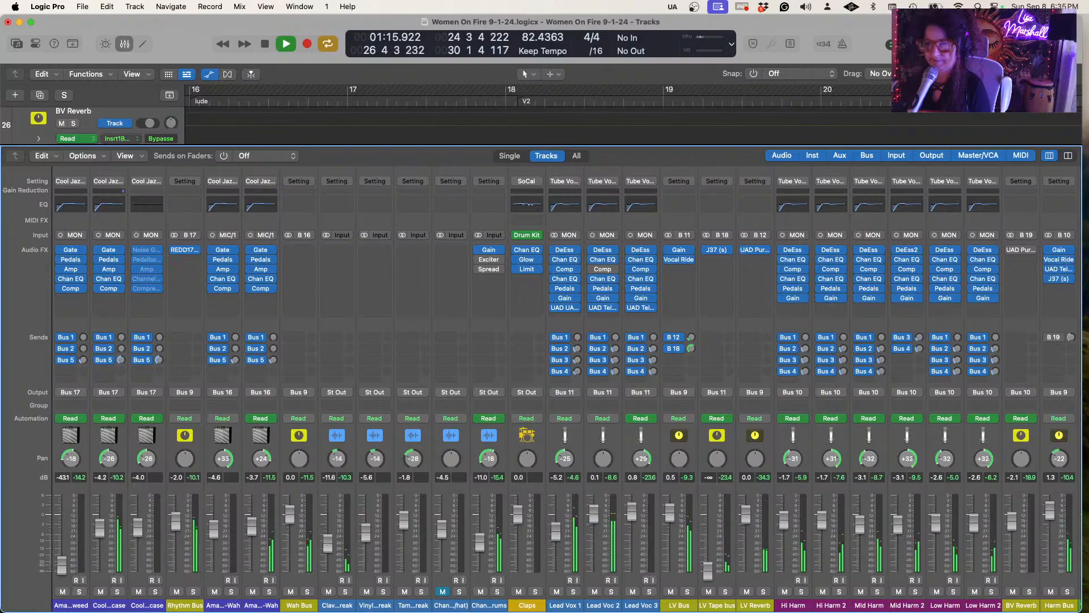
{"action": "left_click_drag", "start_coordinate": [329, 544], "coordinate": [329, 542]}
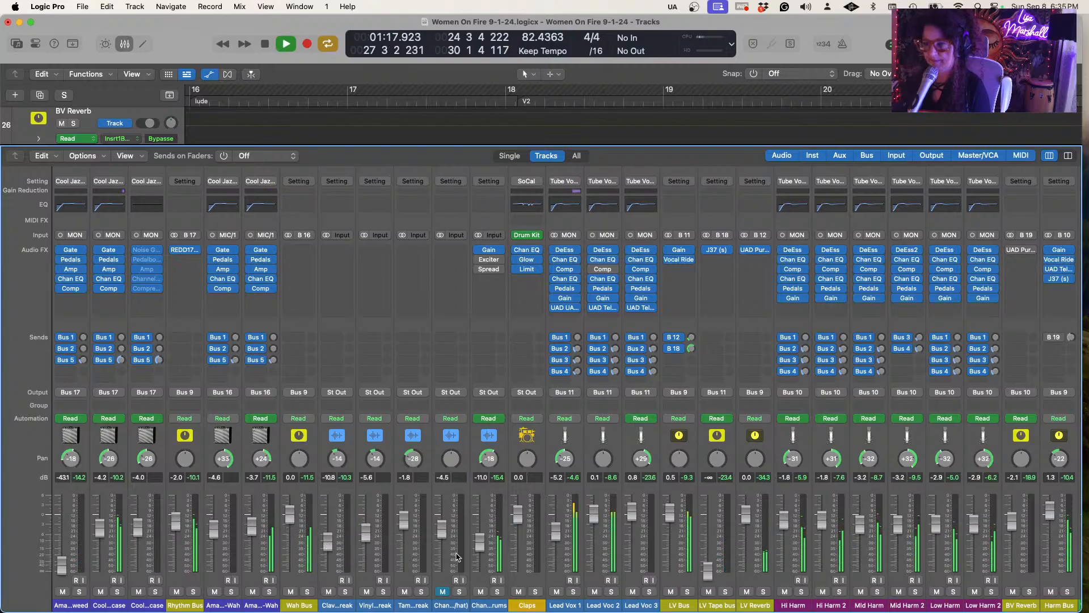
{"action": "left_click", "coordinate": [479, 544]}
{"action": "left_click_drag", "start_coordinate": [479, 543], "coordinate": [480, 540]}
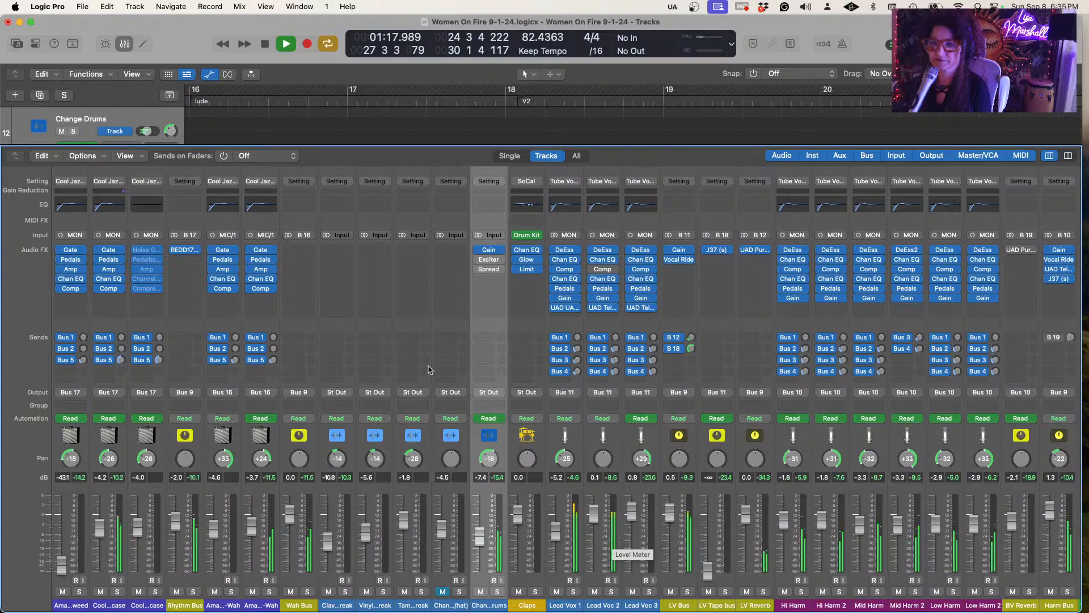
Insert the Waves J37 (s) tape plug-in on the Wah Bus and raise its input level to about 1.9 dB
{"action": "left_click", "coordinate": [311, 251]}
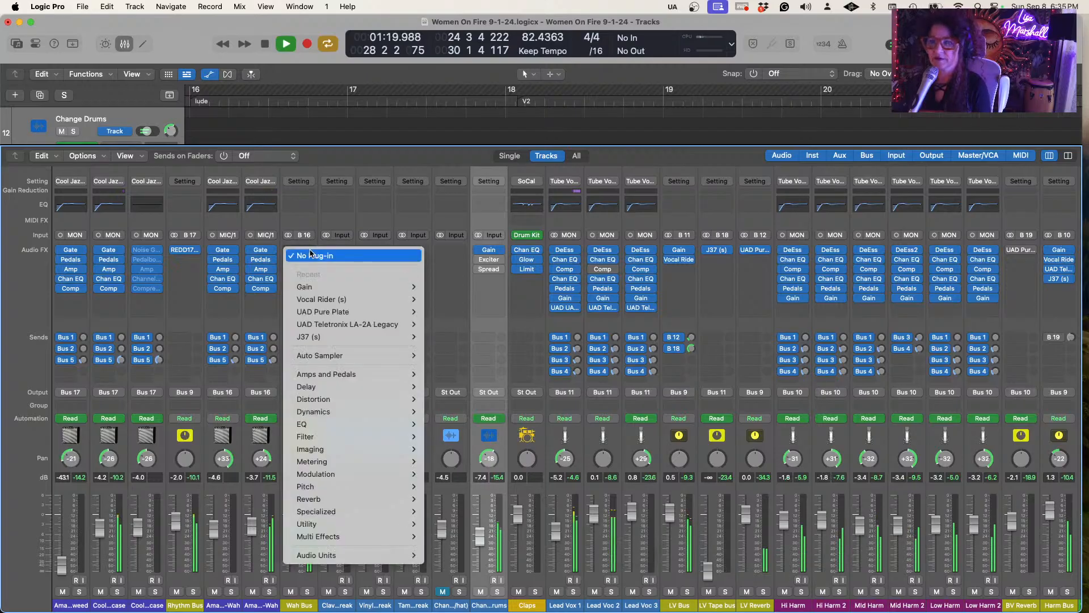
{"action": "mouse_move", "coordinate": [334, 556]}
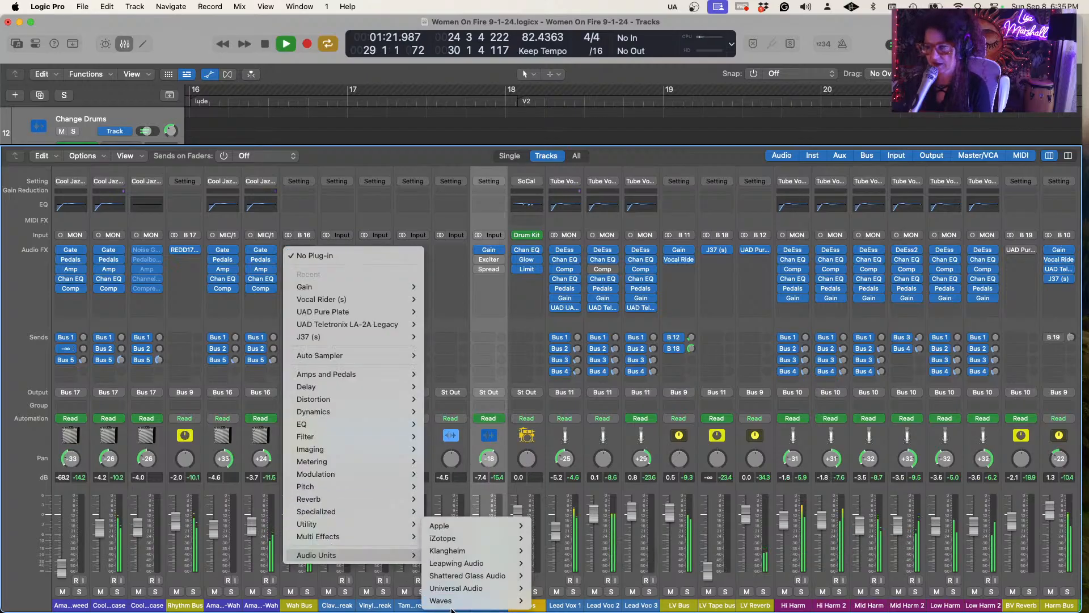
{"action": "mouse_move", "coordinate": [448, 601]}
{"action": "left_click", "coordinate": [573, 414]}
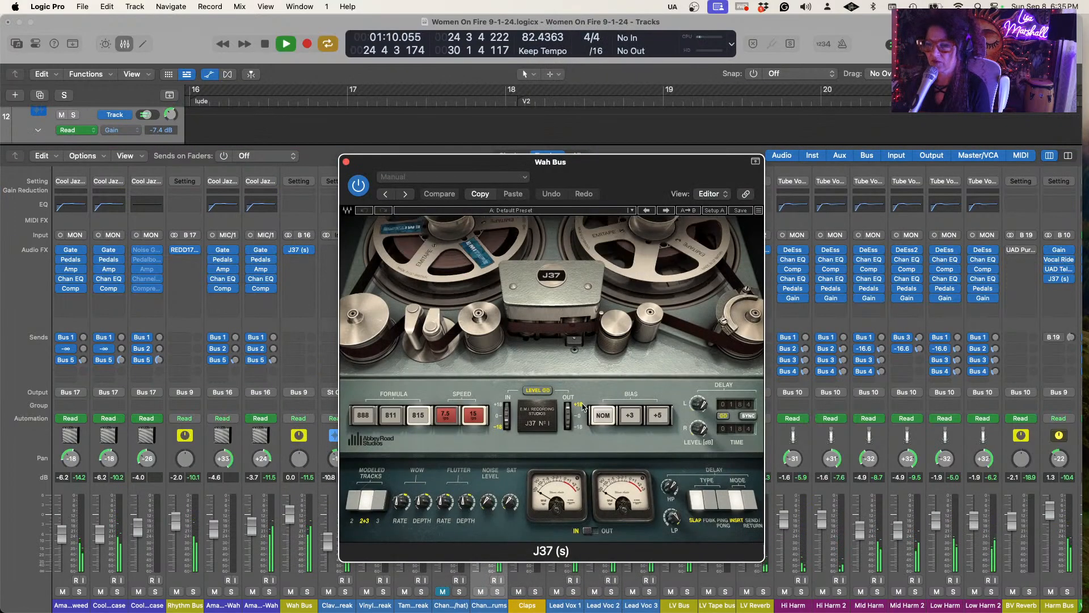
{"action": "left_click_drag", "start_coordinate": [507, 419], "coordinate": [503, 347]}
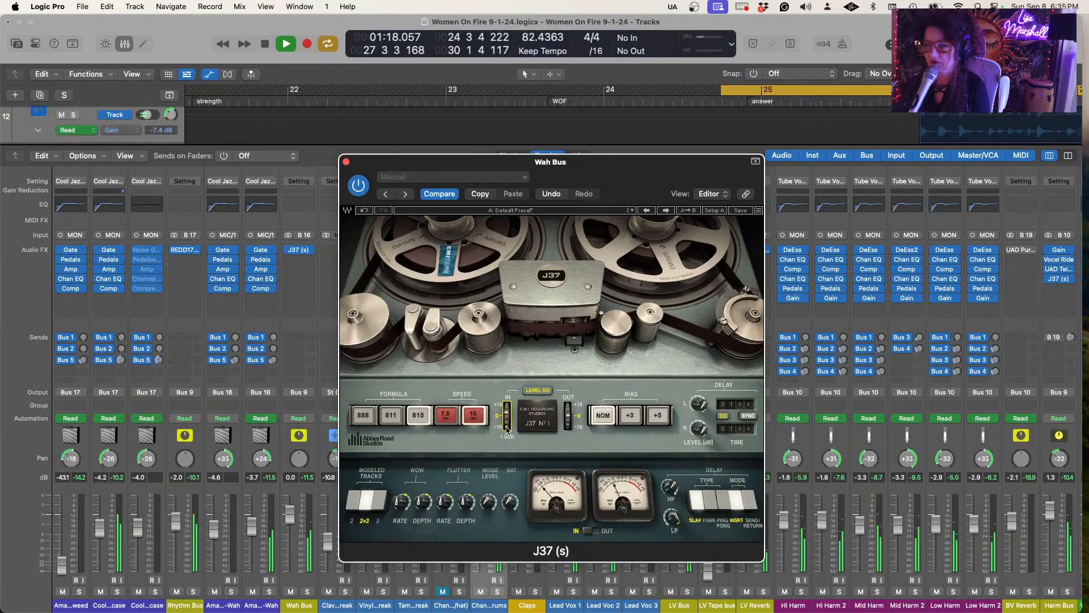
Audition the Wah Bus in solo, turn solo off again and close the J37 window
{"action": "left_click", "coordinate": [307, 593]}
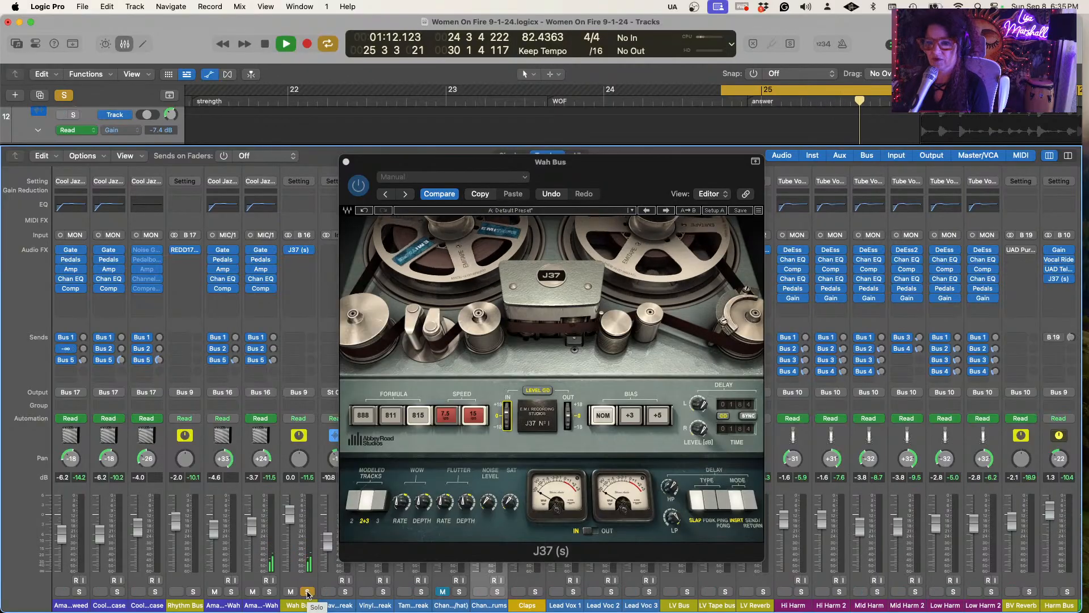
{"action": "left_click", "coordinate": [307, 592]}
{"action": "left_click", "coordinate": [346, 161]}
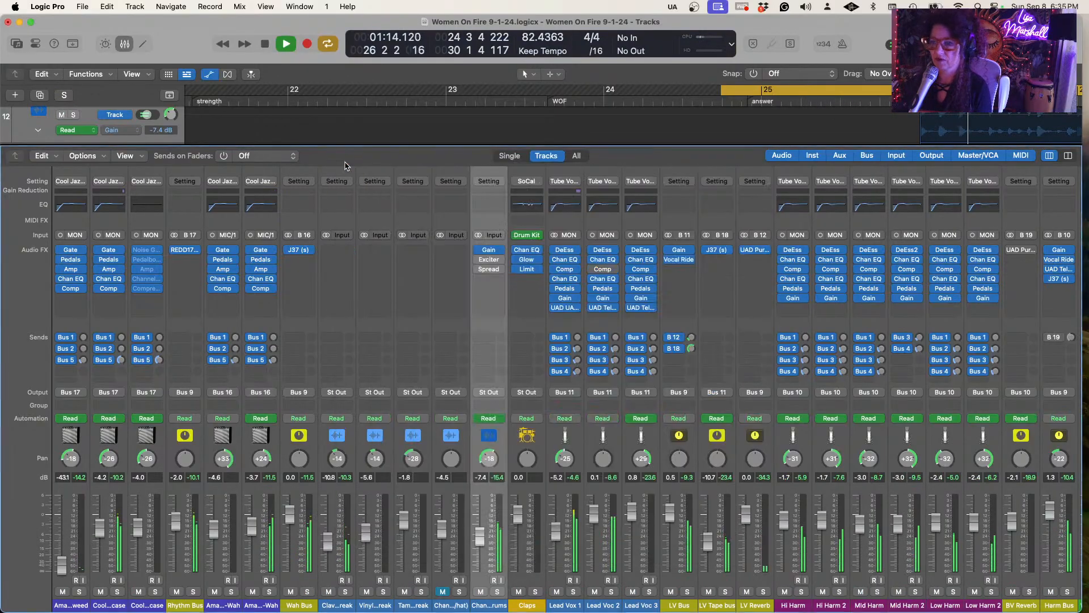
Play the looped section around bars 25 to 30 and review the drum, vocal, harmony and instrument channels in the mixer
{"action": "scroll", "coordinate": [755, 532], "scroll_direction": "right", "scroll_amount": 15}
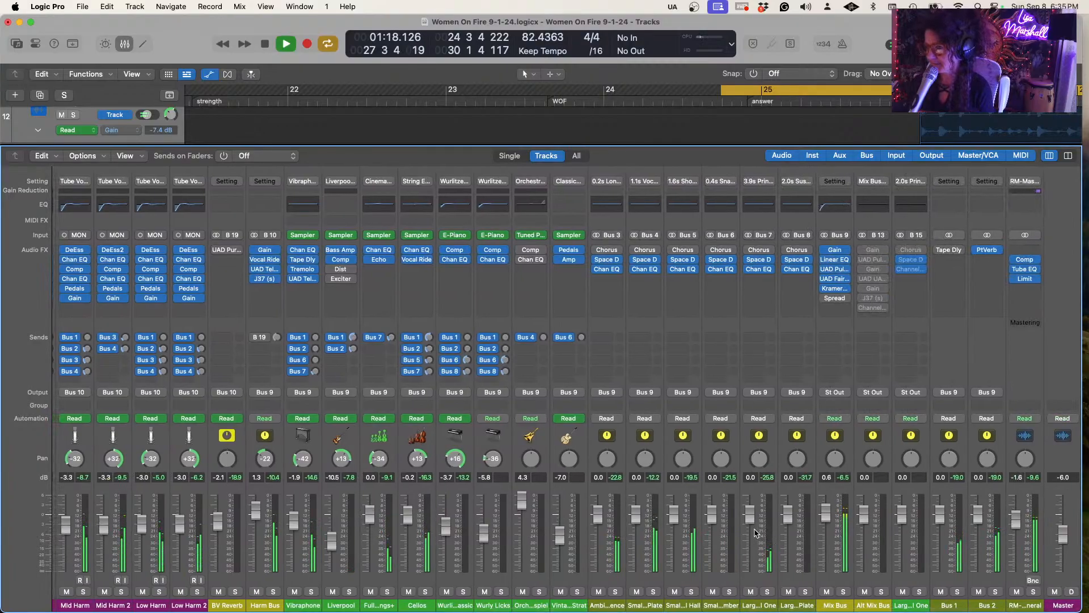
{"action": "key", "text": "space"}
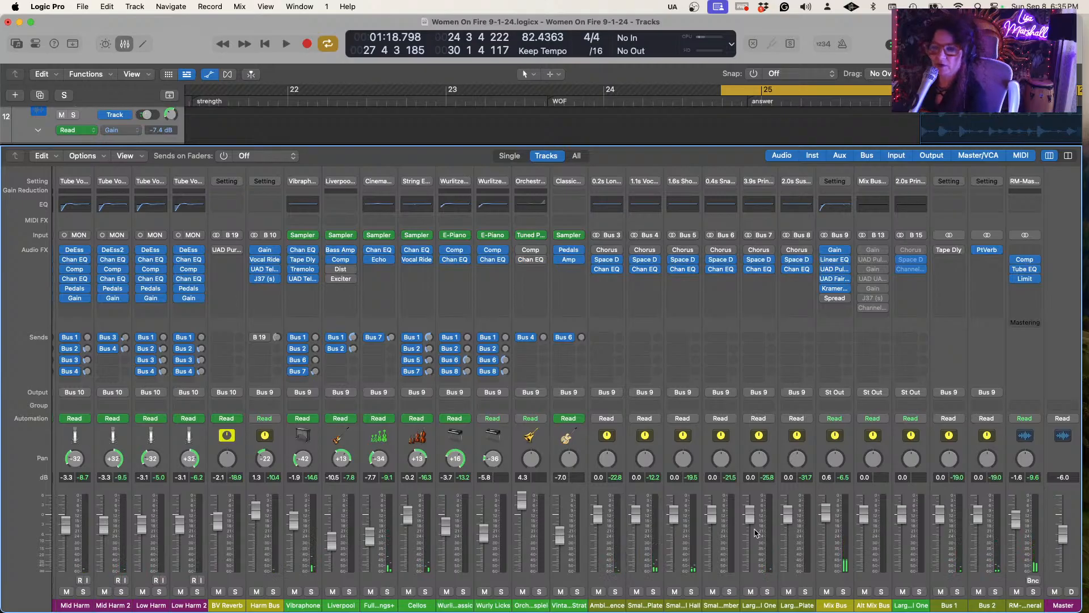
{"action": "scroll", "coordinate": [755, 532], "scroll_direction": "left", "scroll_amount": 15}
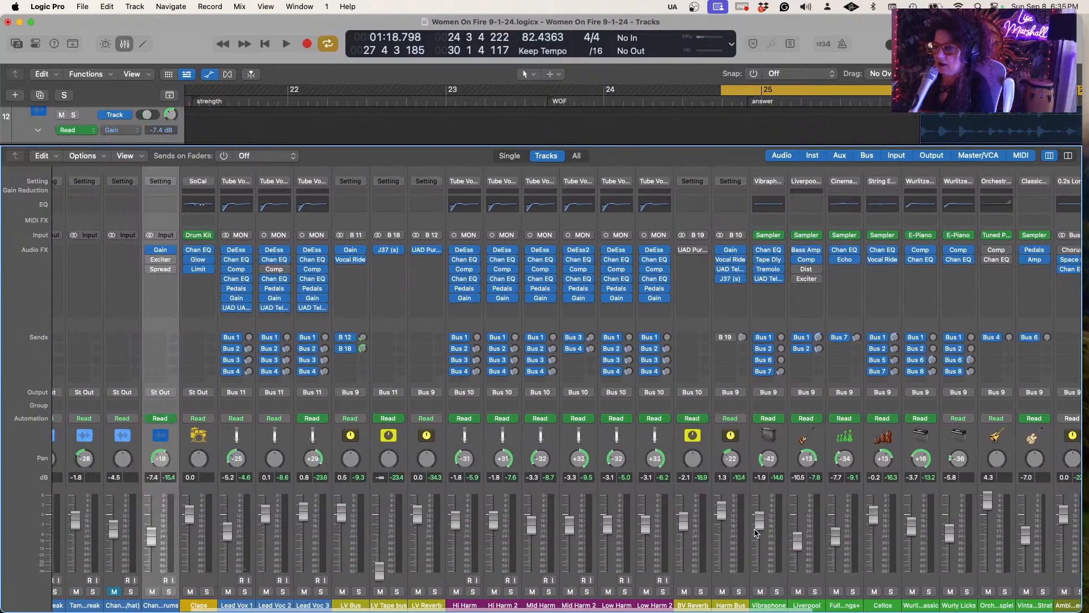
{"action": "scroll", "coordinate": [755, 532], "scroll_direction": "right", "scroll_amount": 9}
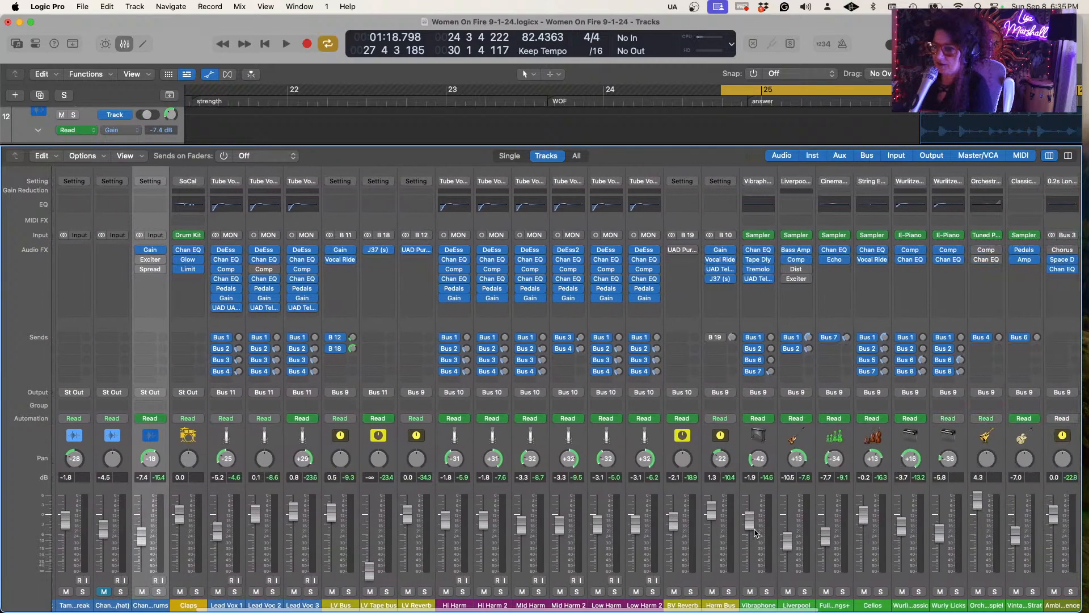
{"action": "key", "text": "space"}
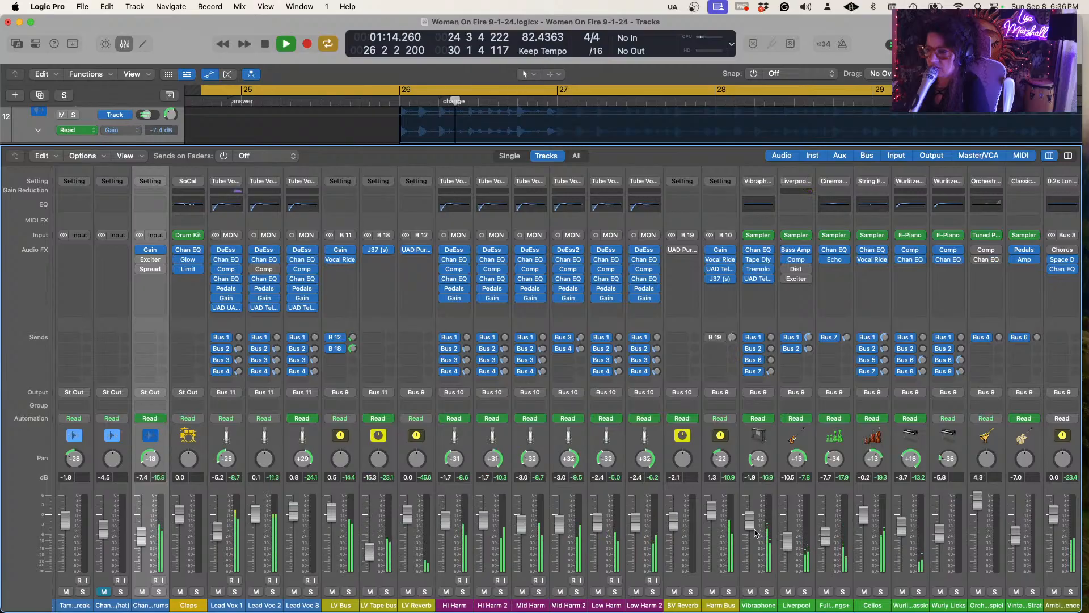
{"action": "key", "text": "space"}
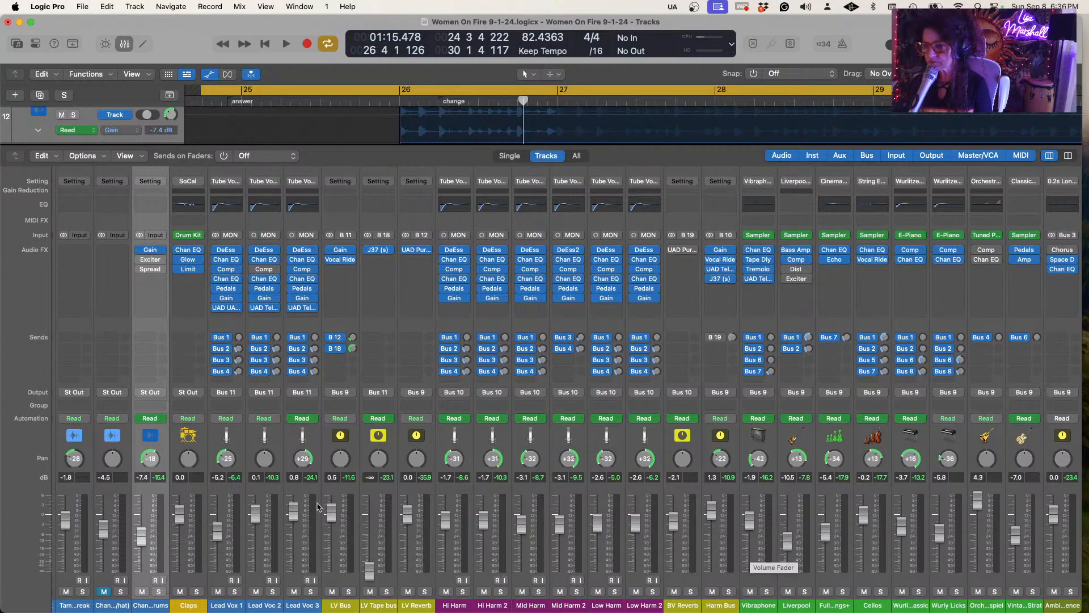
{"action": "scroll", "coordinate": [346, 517], "scroll_direction": "left", "scroll_amount": 5}
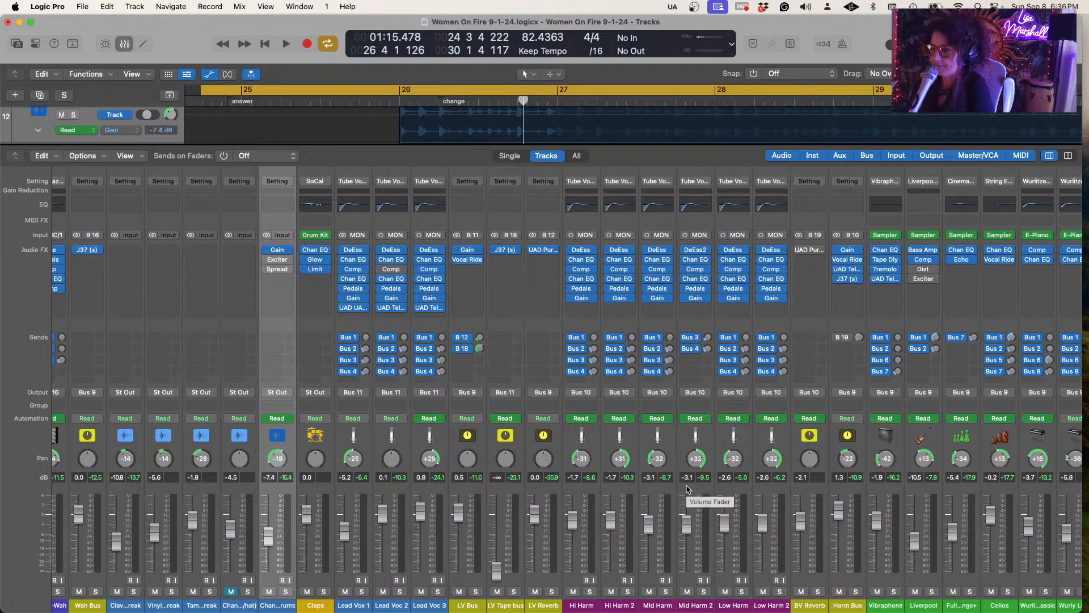
{"action": "scroll", "coordinate": [687, 489], "scroll_direction": "right", "scroll_amount": 5}
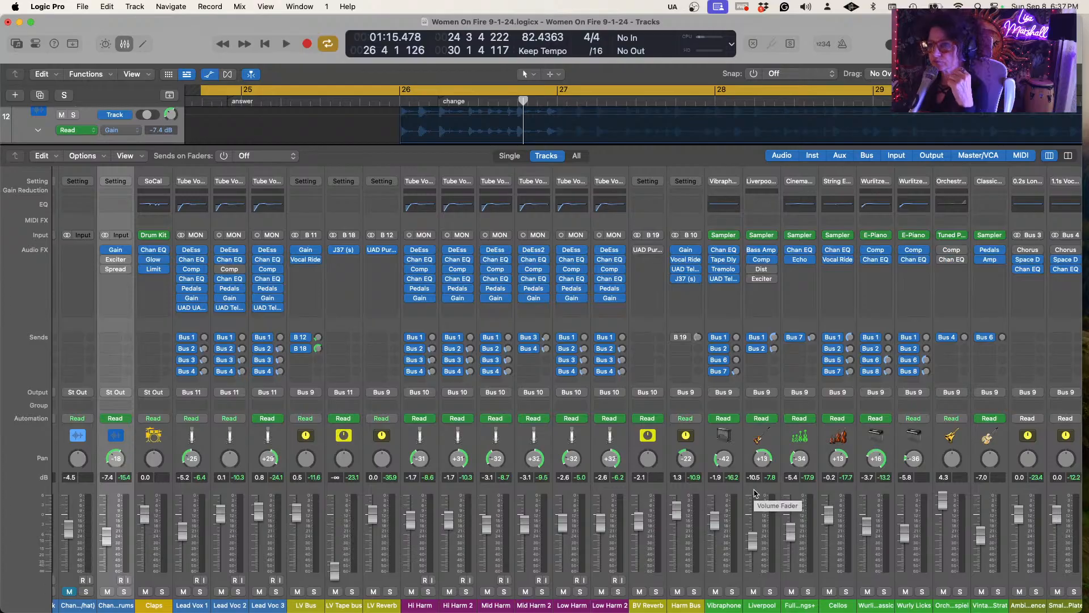
Check the gain reduction meter of the Low Harm 2 Compressor during playback and close its window
{"action": "key", "text": "space"}
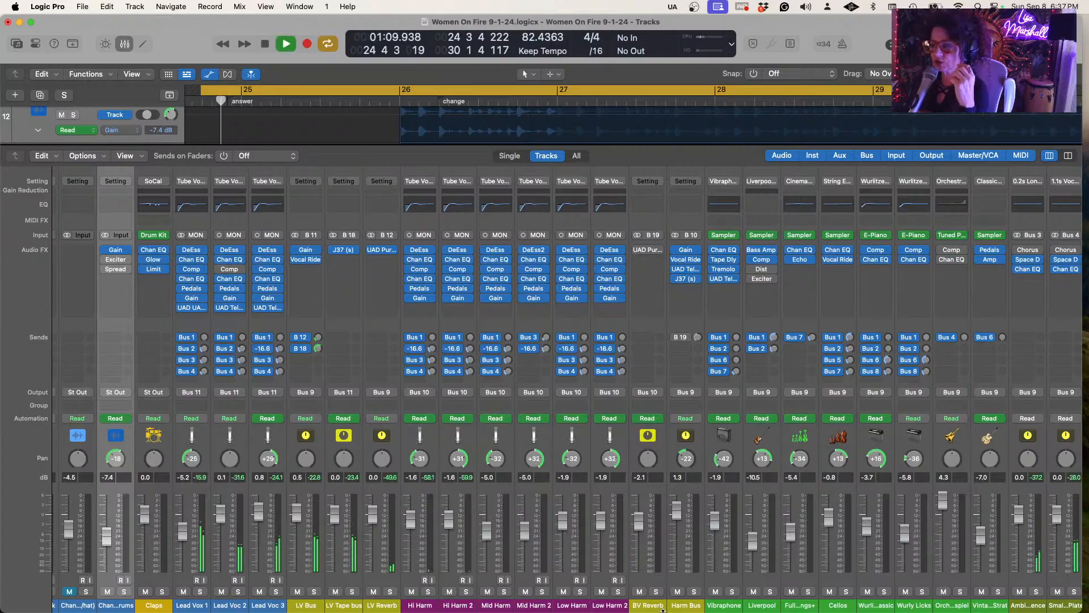
{"action": "left_click", "coordinate": [609, 269]}
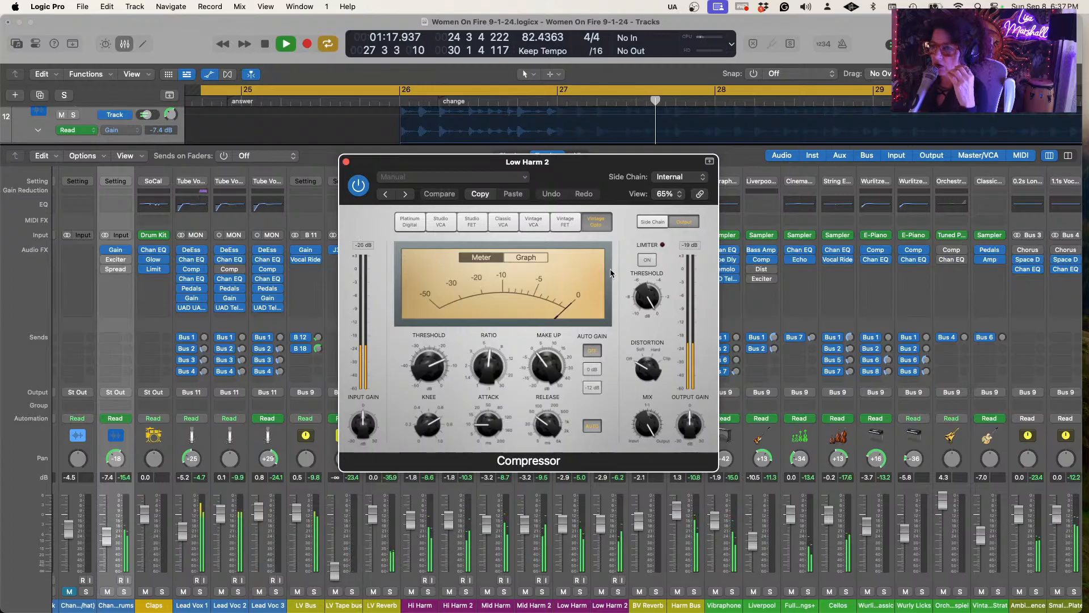
{"action": "left_click_drag", "start_coordinate": [583, 163], "coordinate": [892, 184]}
{"action": "key", "text": "space"}
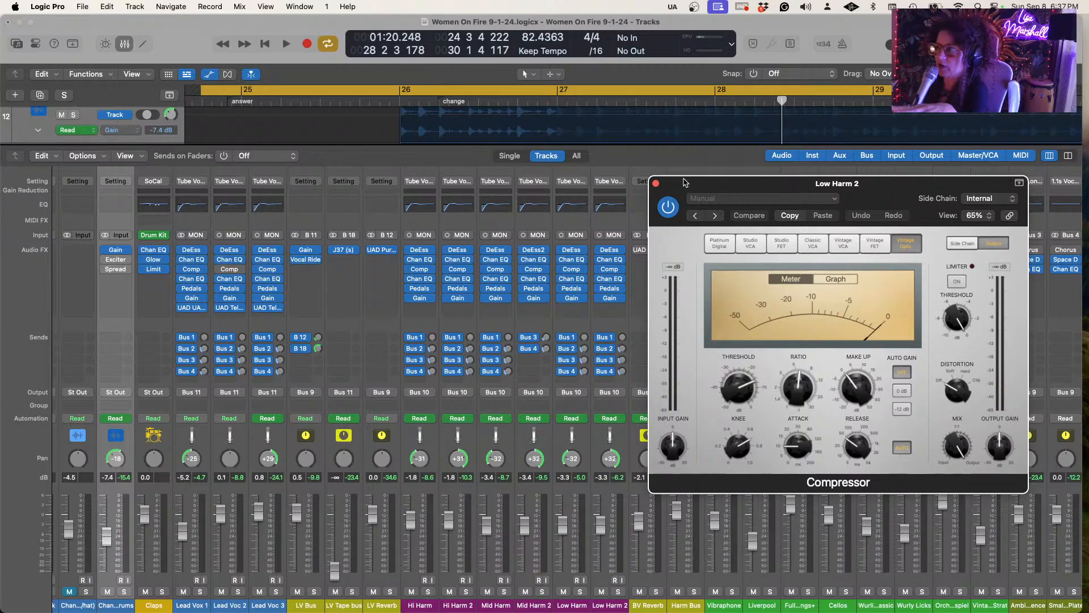
{"action": "left_click", "coordinate": [657, 184]}
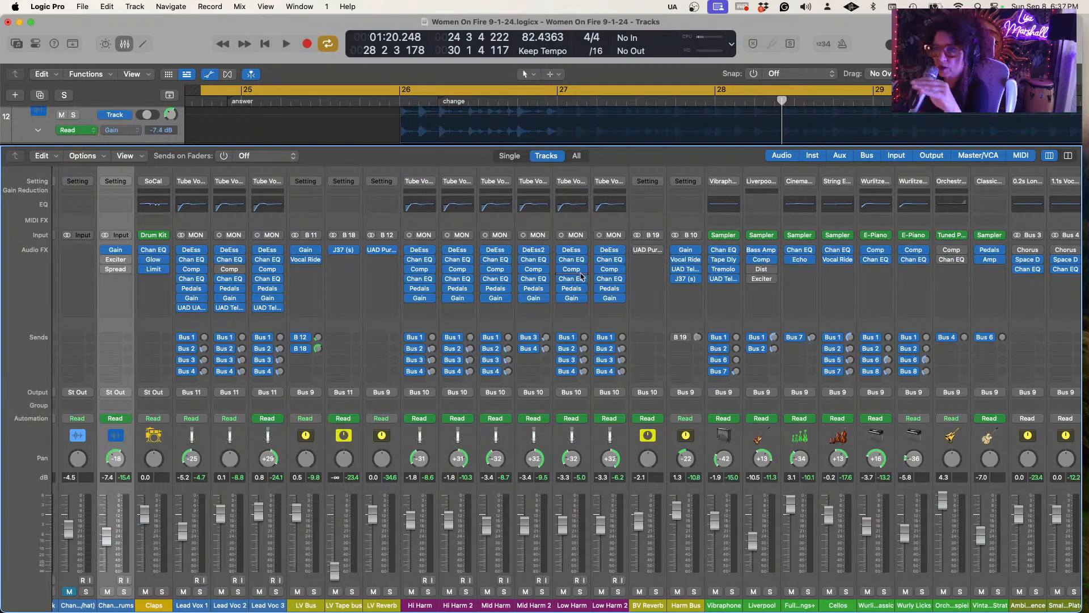
Lower the threshold of the Low Harm 2 Compressor while the loop plays, and stop playback
{"action": "left_click", "coordinate": [606, 270]}
{"action": "key", "text": "space"}
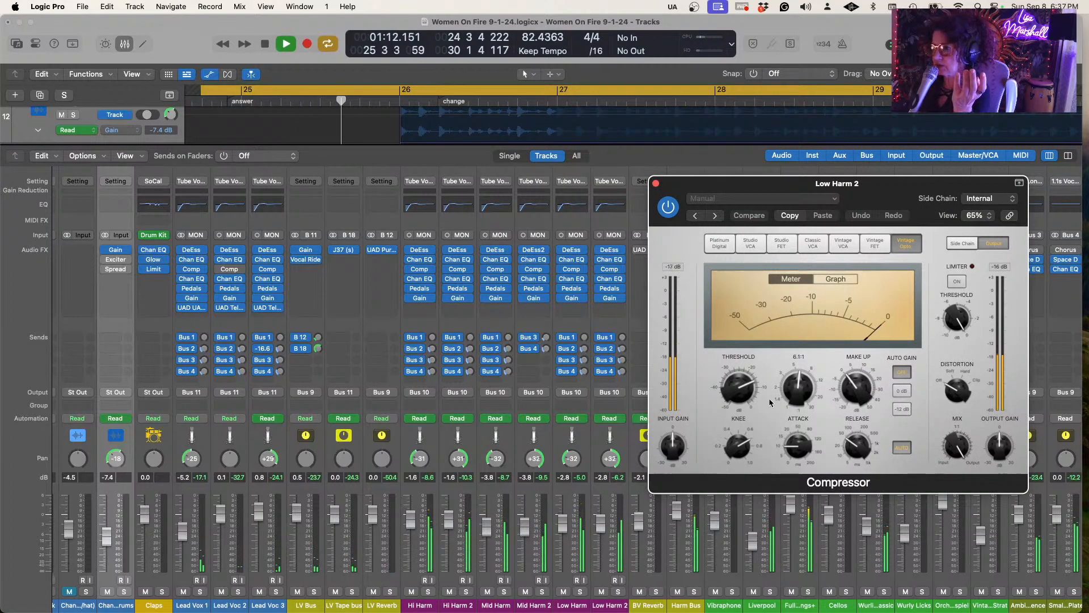
{"action": "left_click_drag", "start_coordinate": [740, 387], "coordinate": [758, 421]}
{"action": "key", "text": "space"}
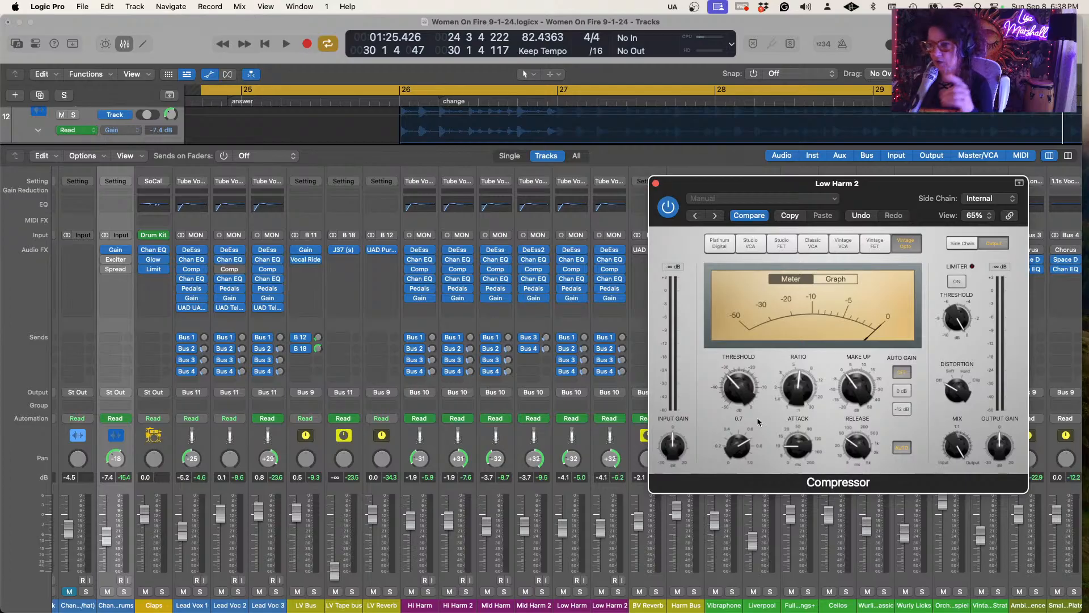
Open the Harm Bus UAD Teletronix LA-2A Legacy and arrange its window beside the Low Harm 2 Compressor for comparison
{"action": "left_click_drag", "start_coordinate": [892, 190], "coordinate": [399, 136]}
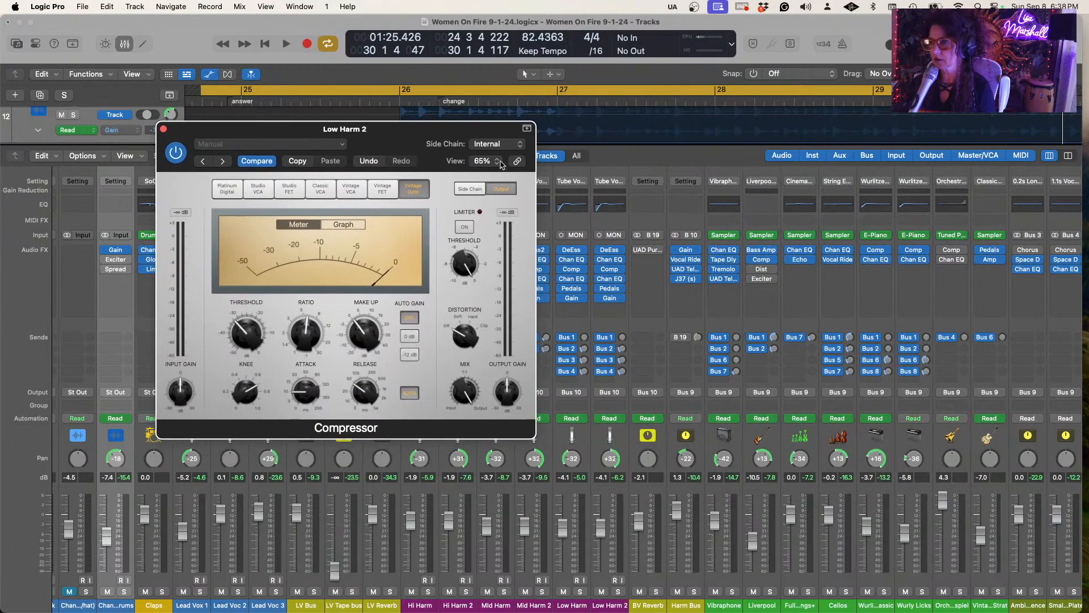
{"action": "left_click", "coordinate": [688, 271]}
{"action": "left_click_drag", "start_coordinate": [737, 164], "coordinate": [950, 34]}
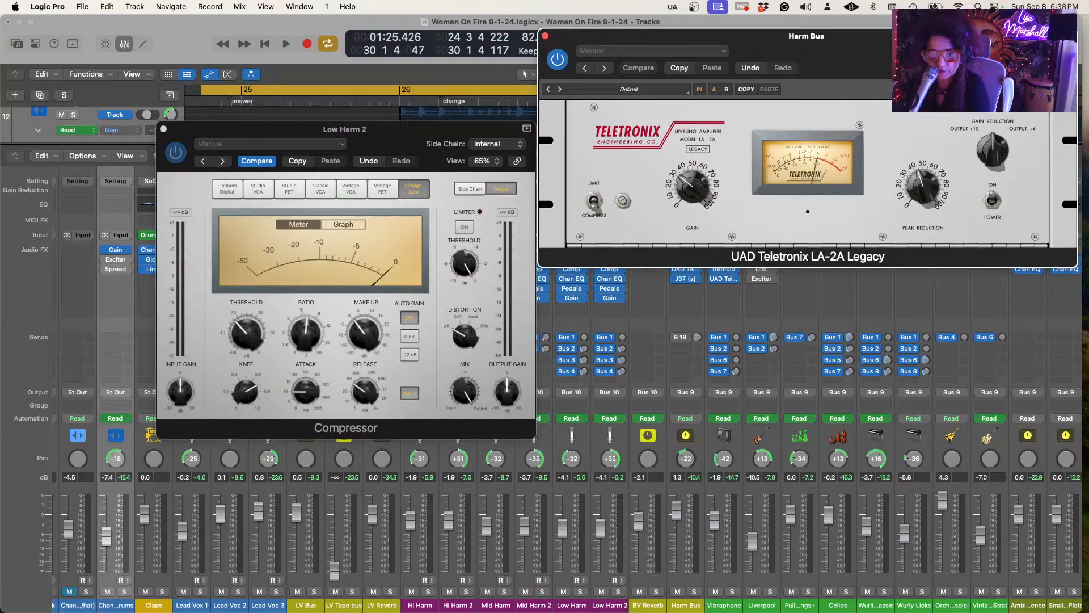
Switch to the vocal mixing notes in Google Docs in Chrome, review the Parallel Compression section and put the browser away
{"action": "left_click_drag", "start_coordinate": [0, 38], "coordinate": [803, 18]}
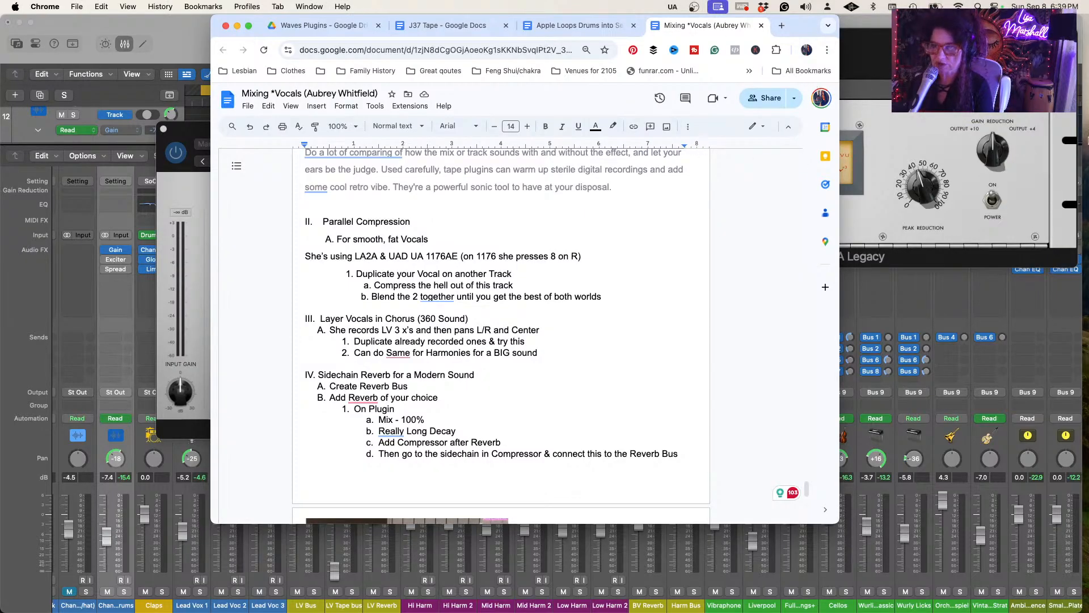
{"action": "left_click", "coordinate": [236, 27]}
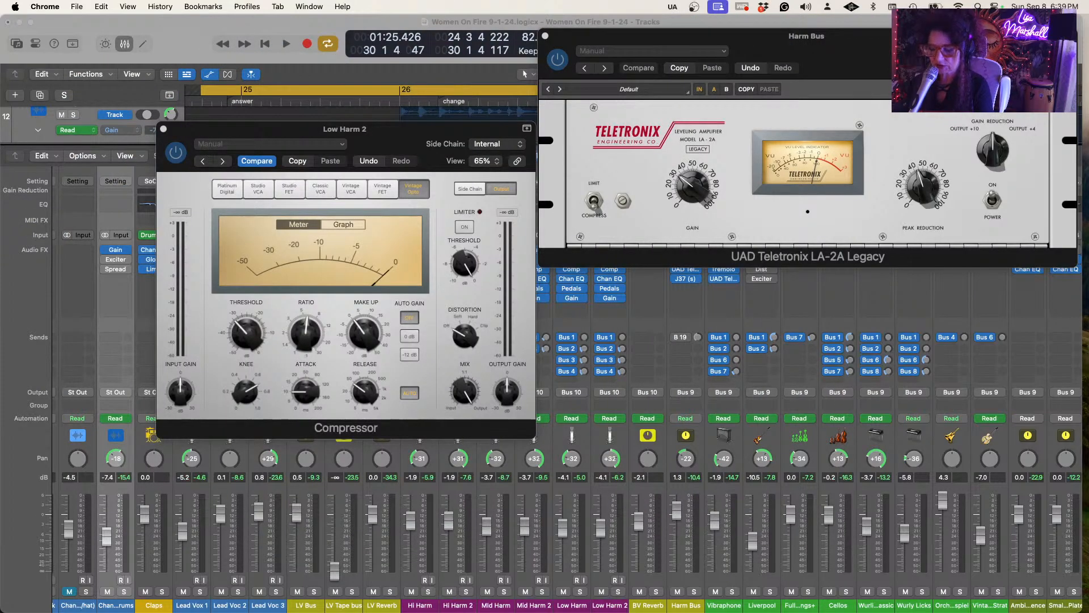